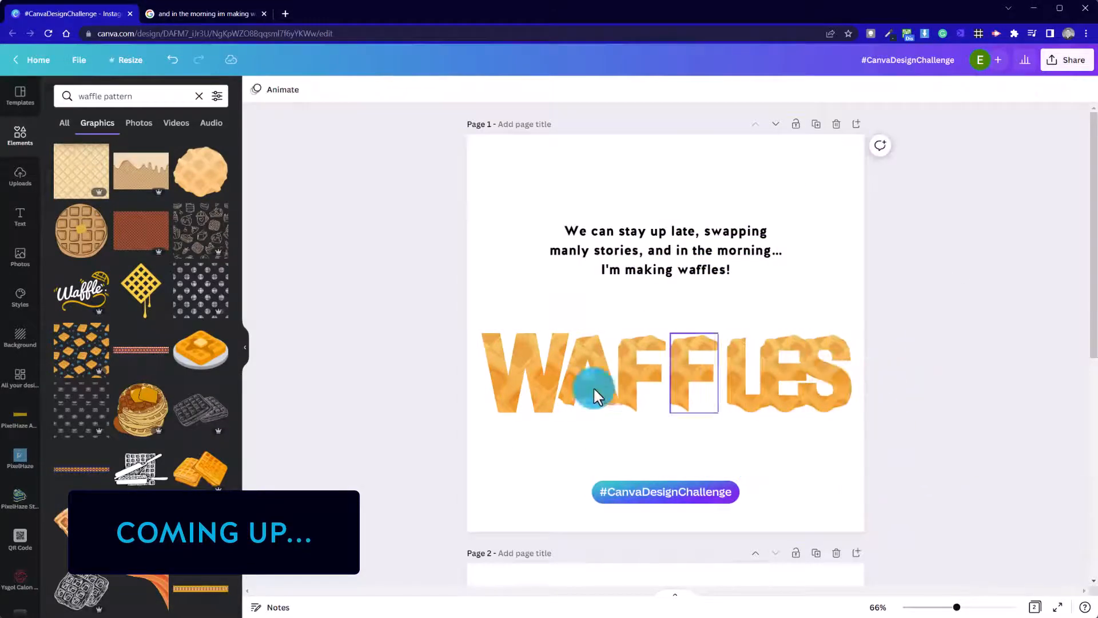
pyautogui.doubleClick(517, 374)
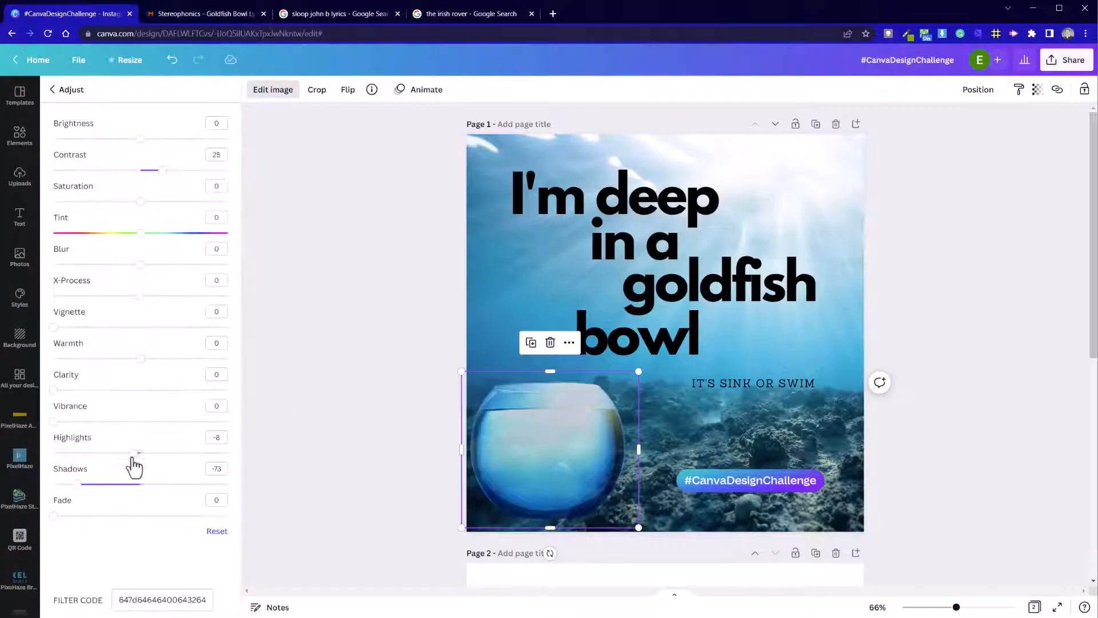
# - Adjust the highlights and lower the brightness of the goldfish bowl photo
pyautogui.moveTo(135, 454); pyautogui.dragTo(148, 453)
pyautogui.moveTo(141, 139); pyautogui.dragTo(127, 139)
pyautogui.moveTo(164, 452); pyautogui.dragTo(186, 453)
pyautogui.click(366, 257)
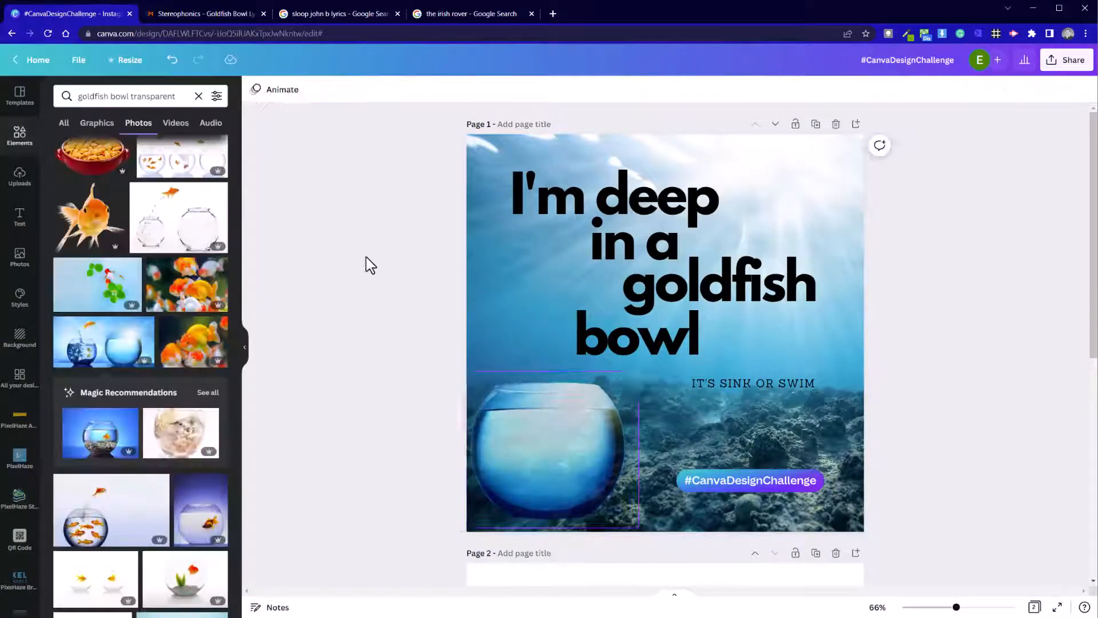
# - Nudge the goldfish bowl photo slightly up and to the right and set its transparency to 50
pyautogui.moveTo(572, 423); pyautogui.dragTo(576, 415)
pyautogui.click(1037, 89)
pyautogui.moveTo(1031, 135); pyautogui.dragTo(977, 136)
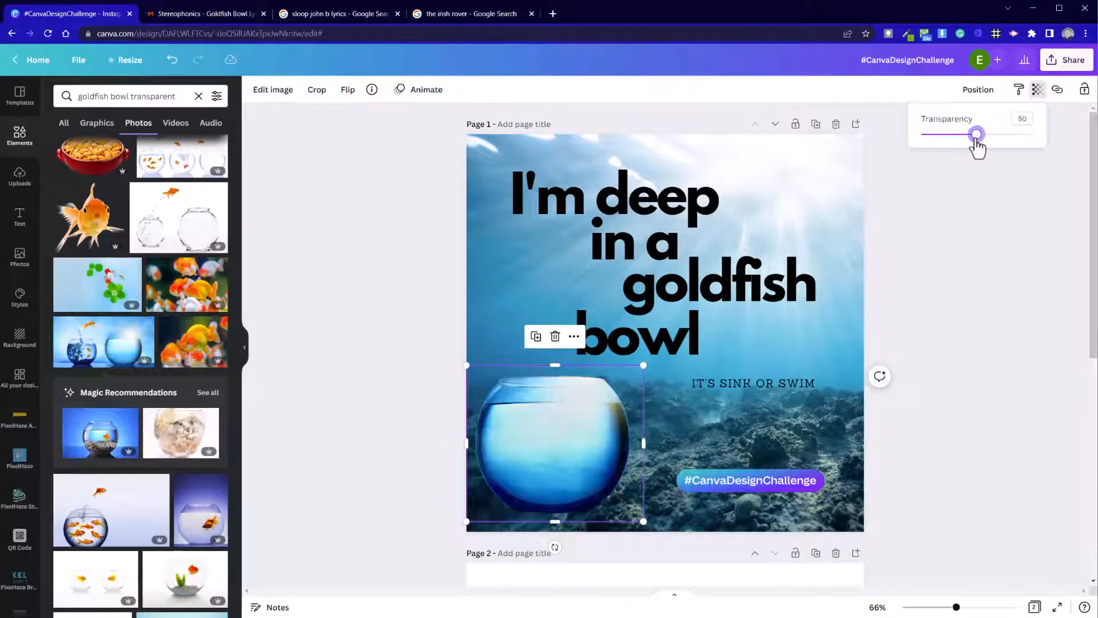
pyautogui.moveTo(551, 430); pyautogui.dragTo(528, 435)
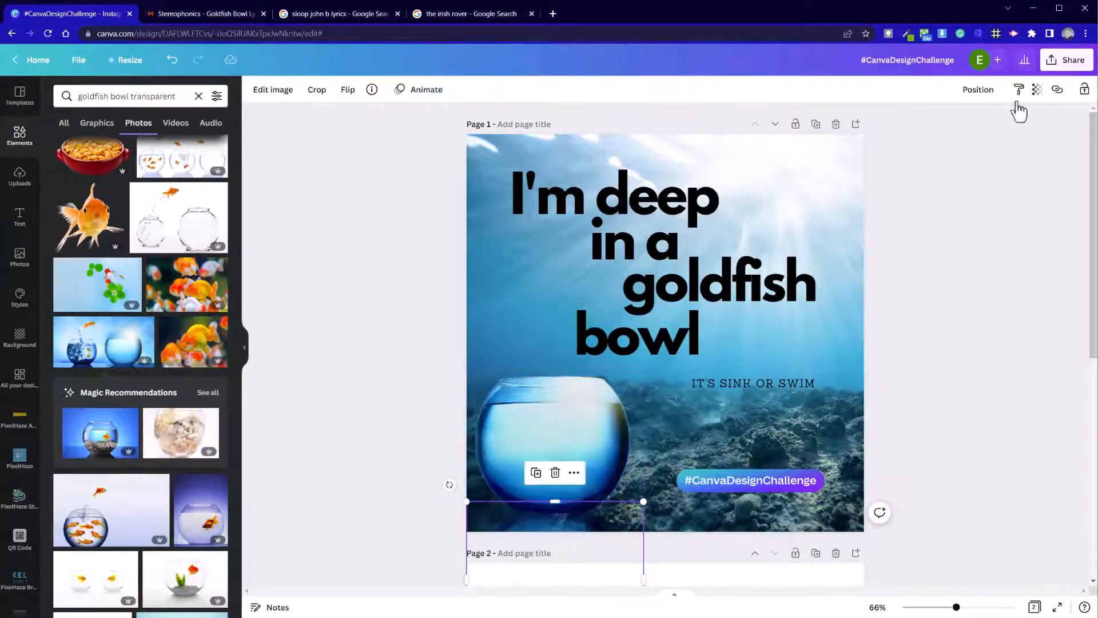
pyautogui.click(999, 388)
# - Nudge the "I'm deep in a goldfish bowl" headline slightly up and to the right
pyautogui.click(665, 201)
pyautogui.moveTo(665, 201); pyautogui.dragTo(665, 198)
pyautogui.click(419, 366)
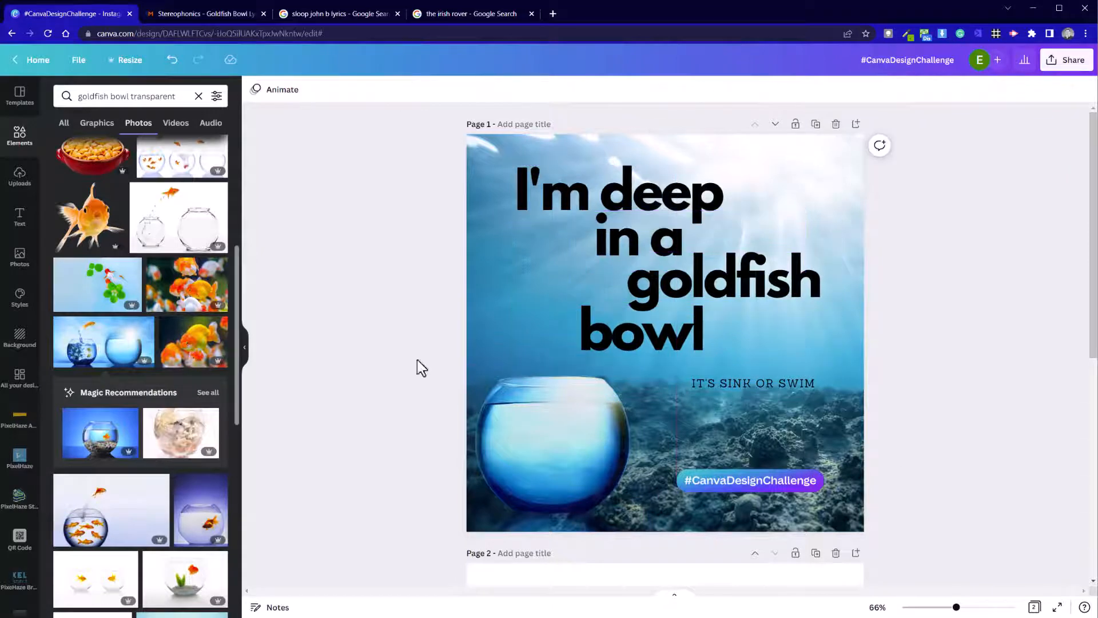
# - Add the single goldfish photo to the design and scale it down to sit inside the bowl
pyautogui.click(107, 220)
pyautogui.moveTo(826, 175); pyautogui.dragTo(548, 448)
pyautogui.moveTo(527, 469); pyautogui.dragTo(578, 421)
# - Try setting the small goldfish photo's transparency to 60
pyautogui.click(1037, 89)
pyautogui.moveTo(1031, 136); pyautogui.dragTo(987, 140)
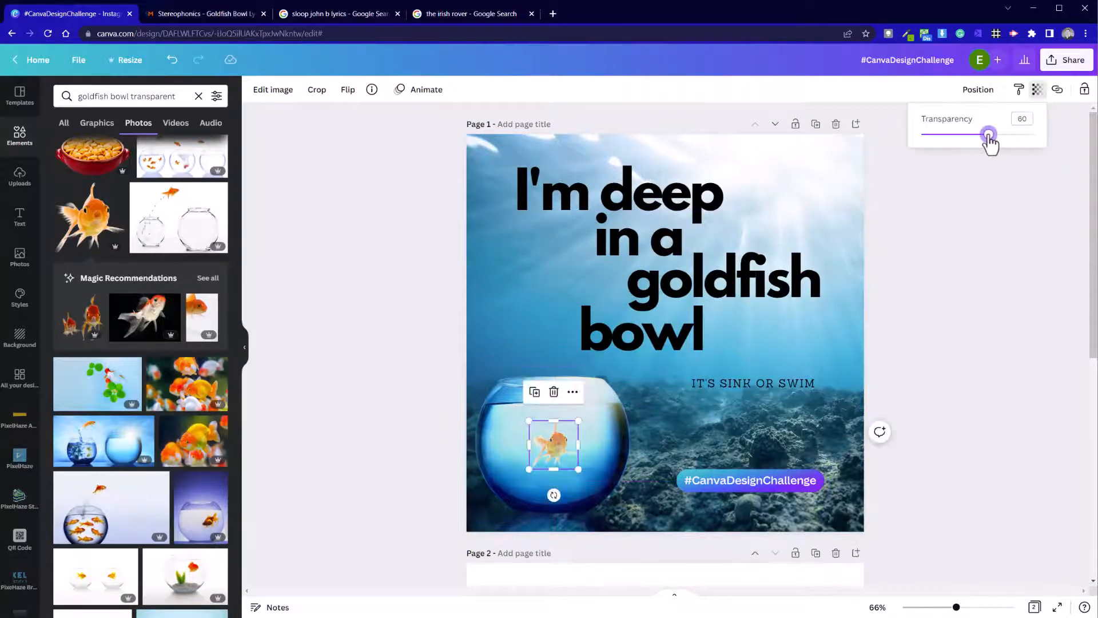
pyautogui.click(328, 184)
pyautogui.hotkey('ctrl', 'z')
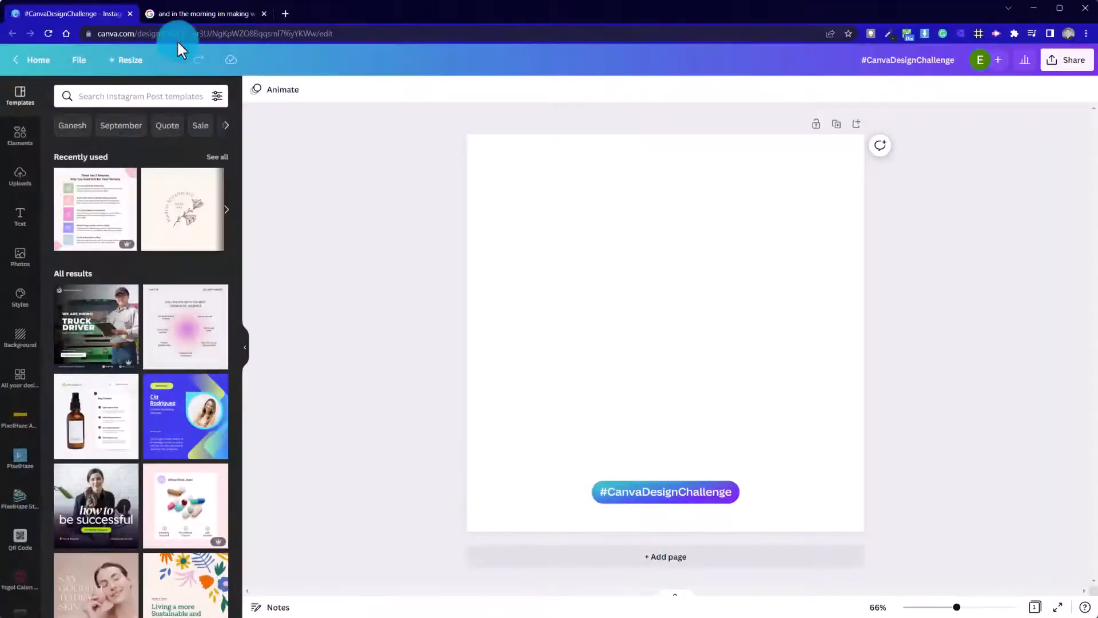
# - Copy Donkey's full waffles quote from the related question's answer on the Google results page
pyautogui.click(189, 13)
pyautogui.scroll(-3, 289, 532)
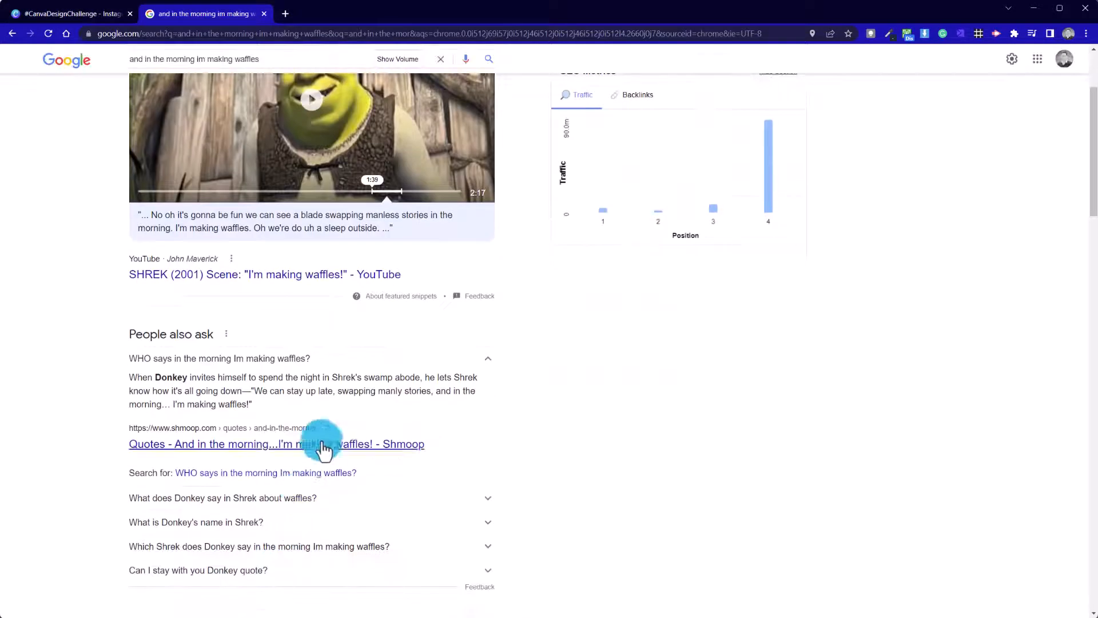
pyautogui.moveTo(257, 395); pyautogui.dragTo(249, 404)
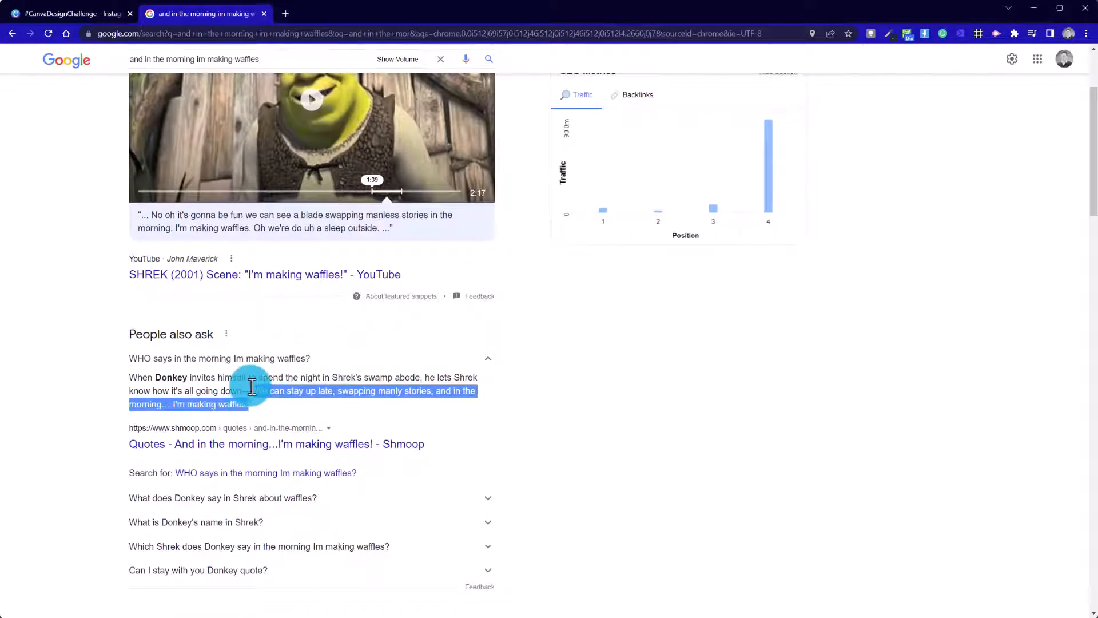
# - Add the text "We can stay up late, swapping manly stories, and in the morning... I'm making waffles!" as three centred lines in the page's upper half
pyautogui.click(85, 17)
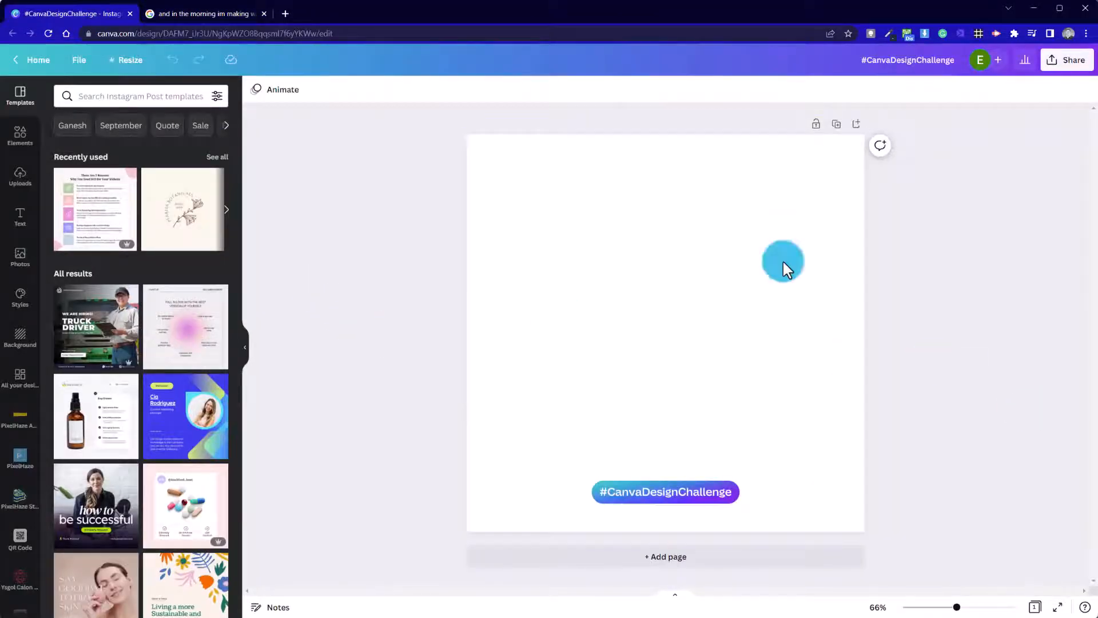
pyautogui.click(19, 223)
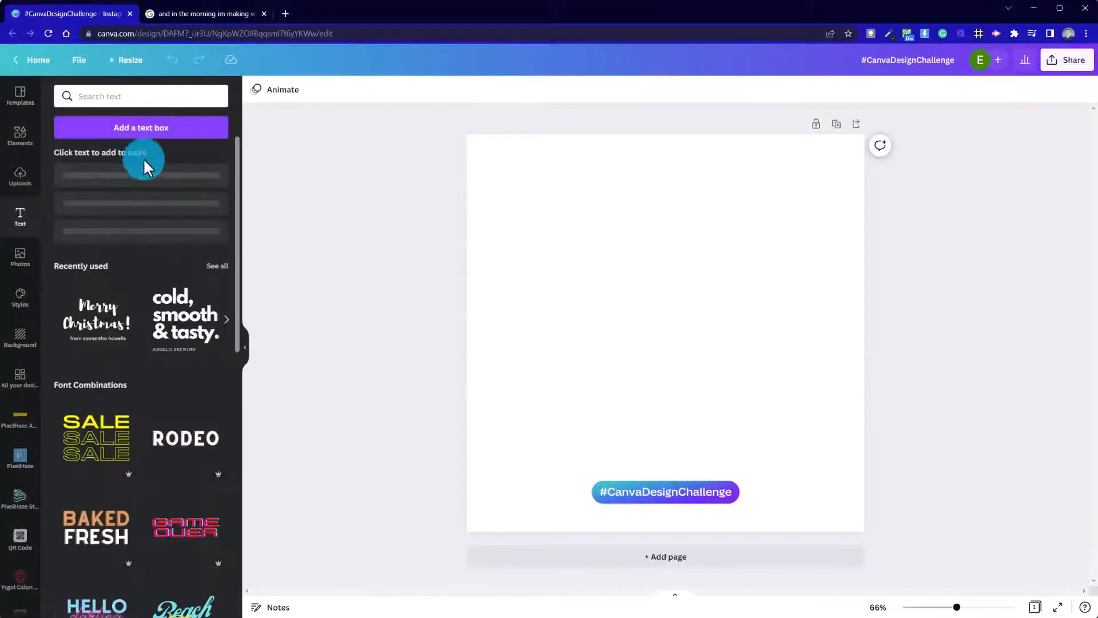
pyautogui.click(147, 180)
pyautogui.write("We can stay up late, swapping manly stories, and in the morning... I'm making waffles!")
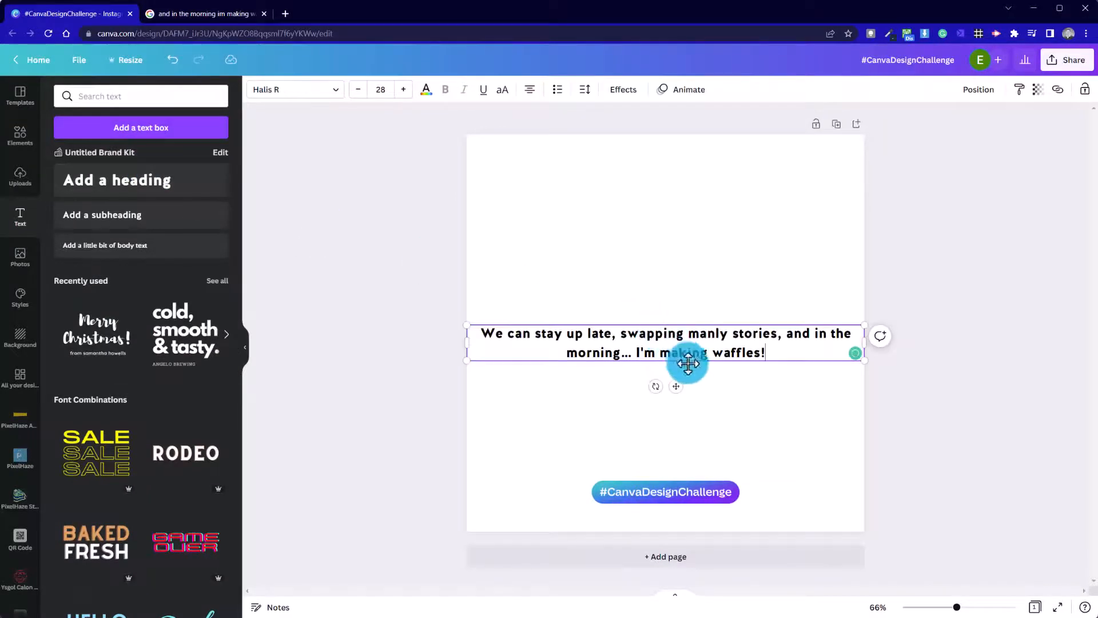
pyautogui.moveTo(866, 348); pyautogui.dragTo(755, 277)
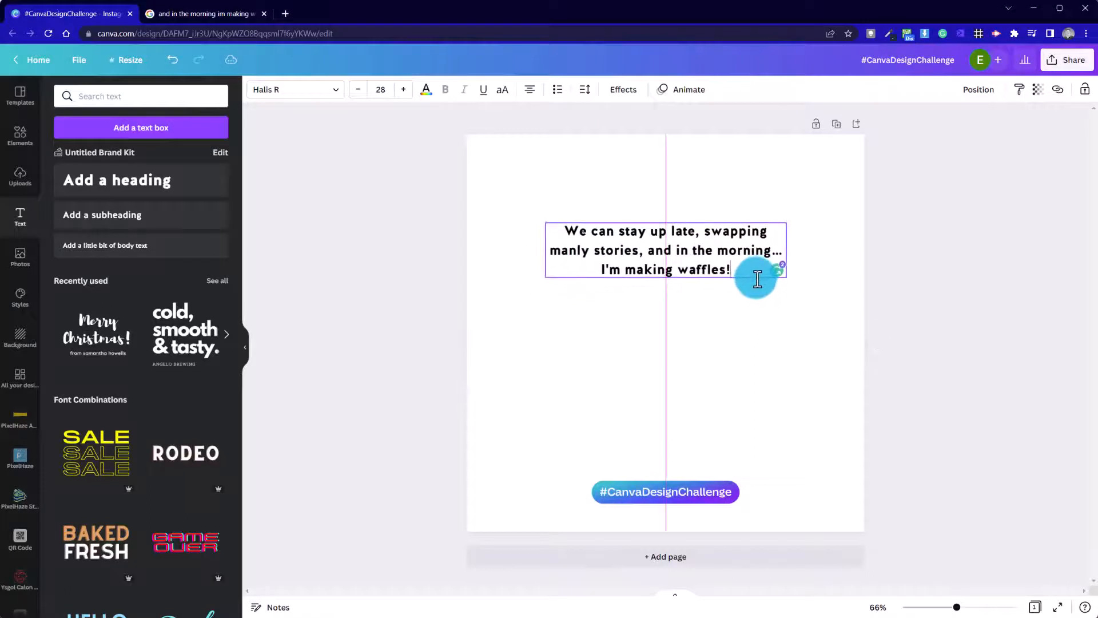
pyautogui.click(537, 383)
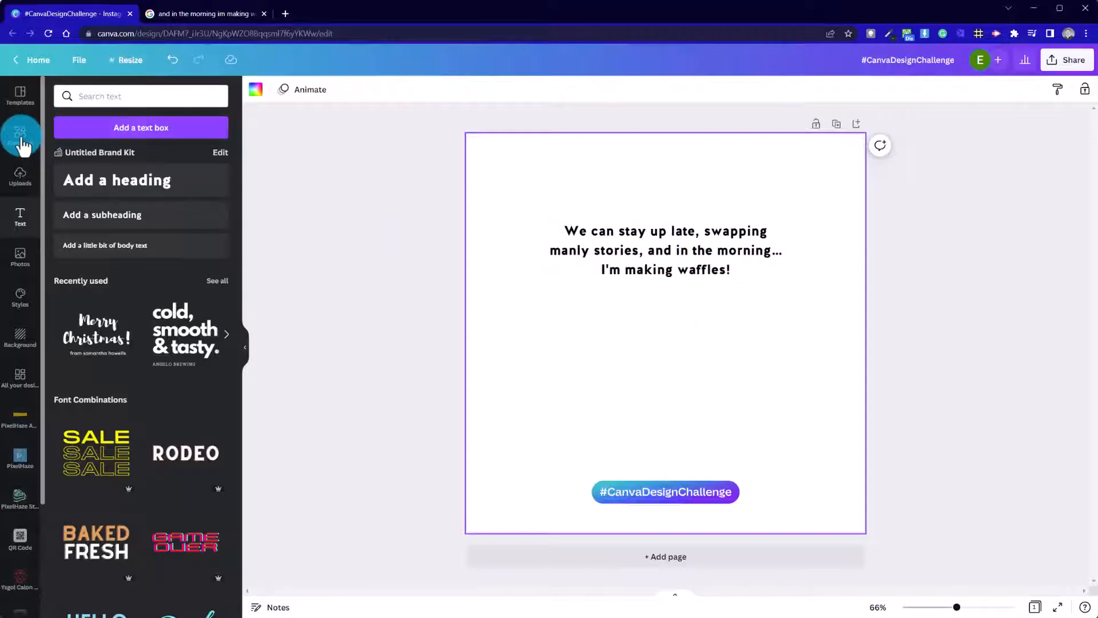
# - Search the design elements for "frame"
pyautogui.click(20, 137)
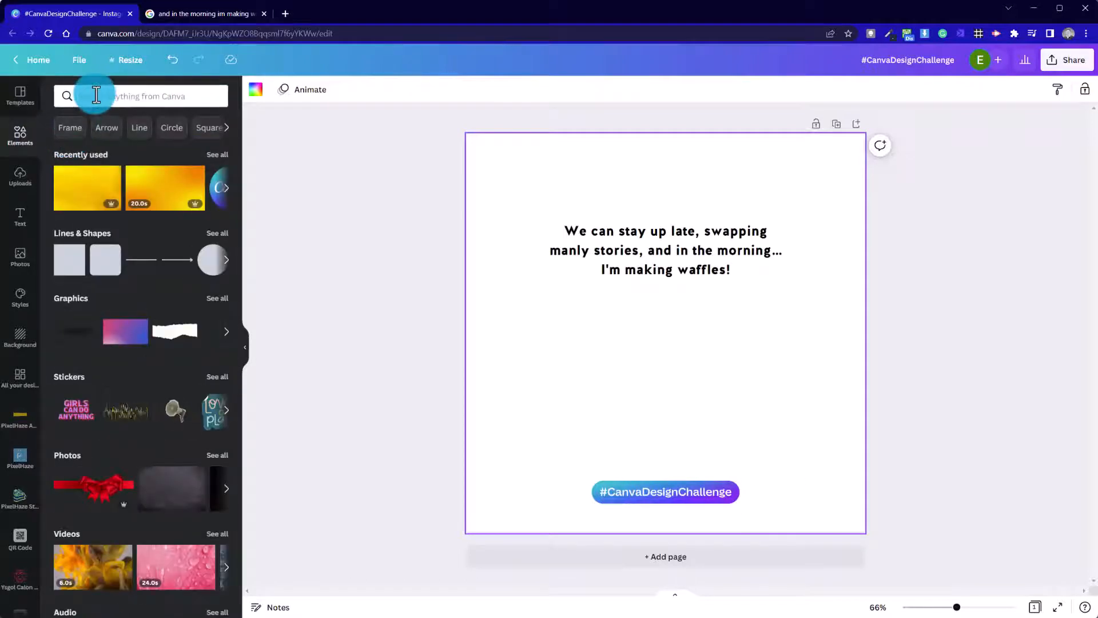
pyautogui.click(96, 95)
pyautogui.write('frame')
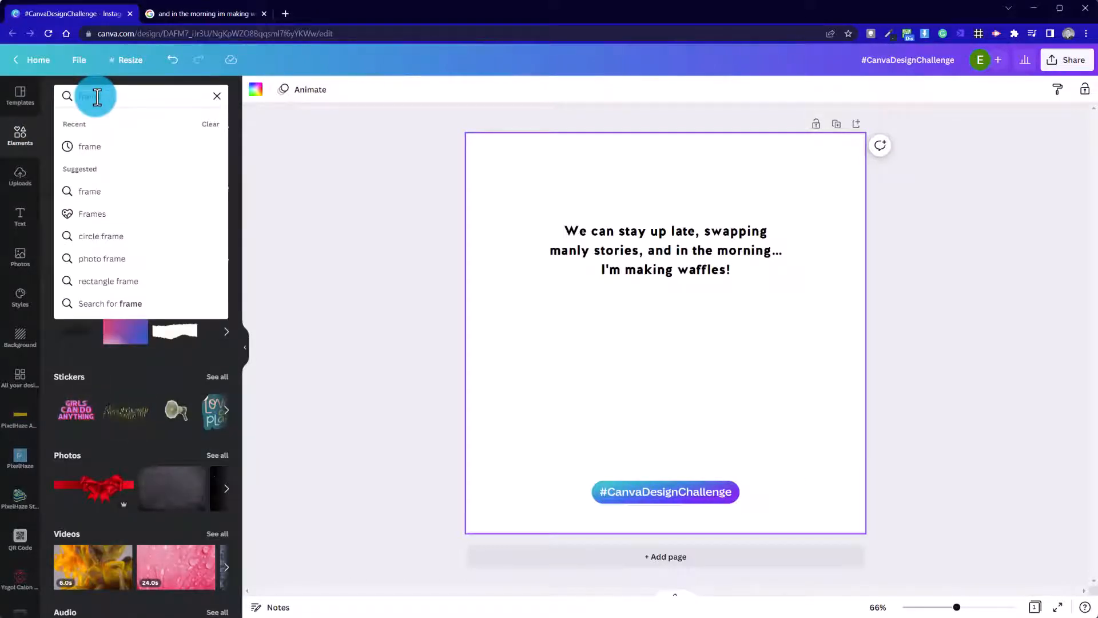
pyautogui.press('Return')
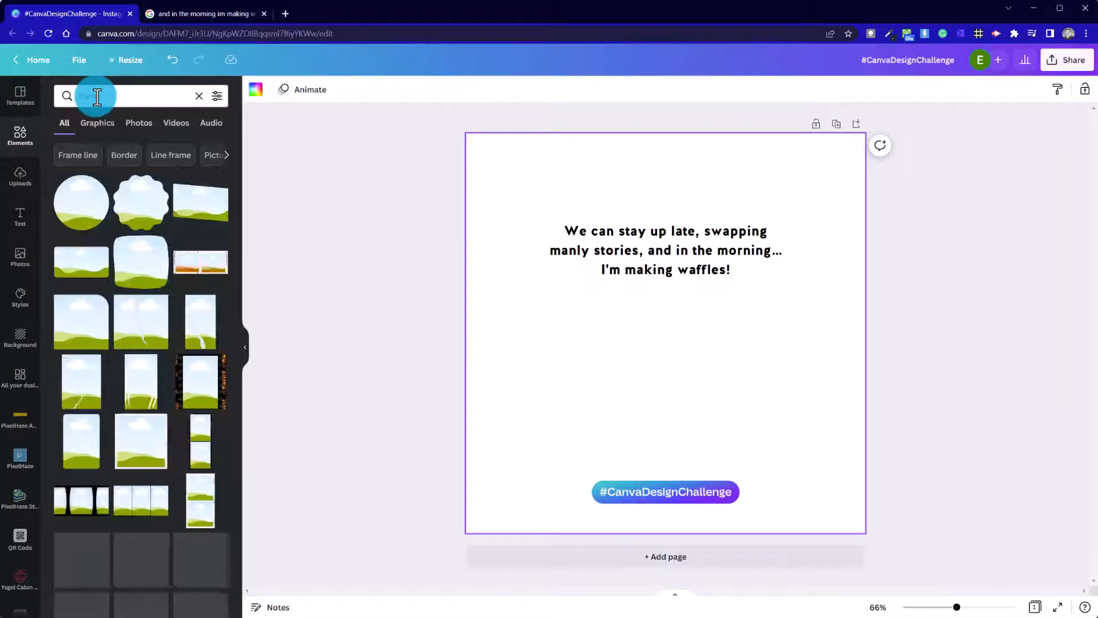
# - Insert the letter W frame, shrink it, and place it below the quote near the page's left edge
pyautogui.scroll(-3, 208, 441)
pyautogui.scroll(-5, 209, 440)
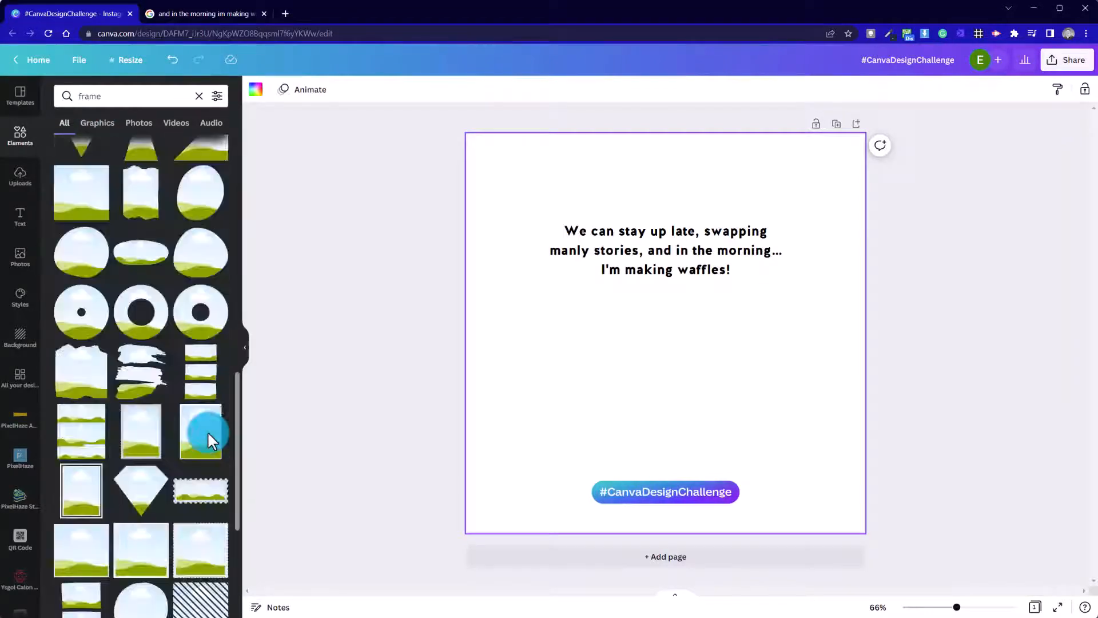
pyautogui.scroll(-4, 209, 435)
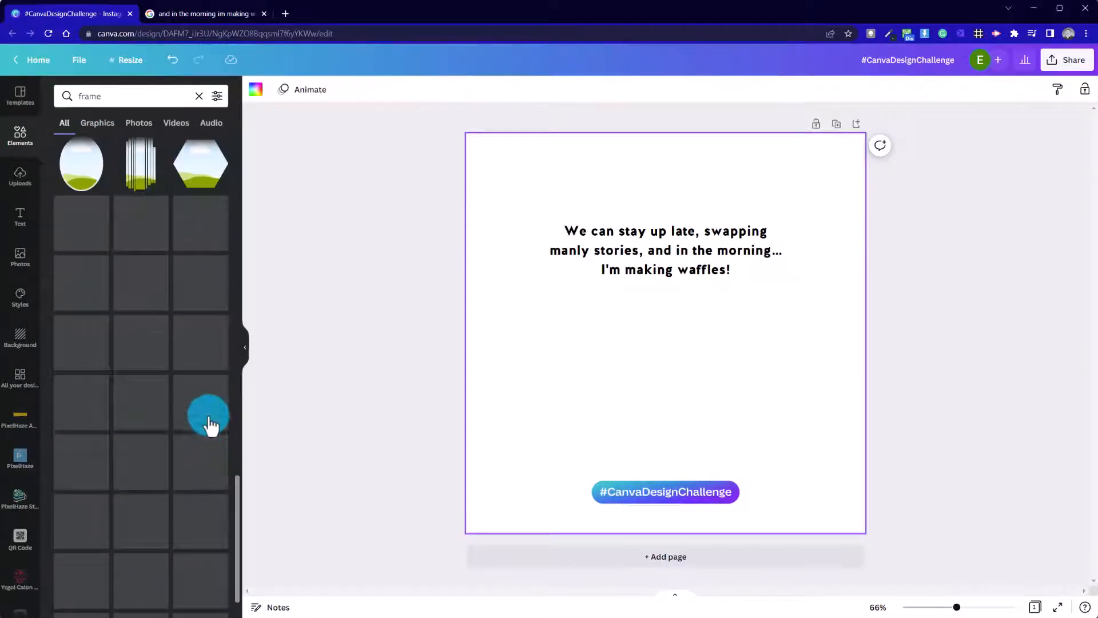
pyautogui.scroll(-5, 209, 426)
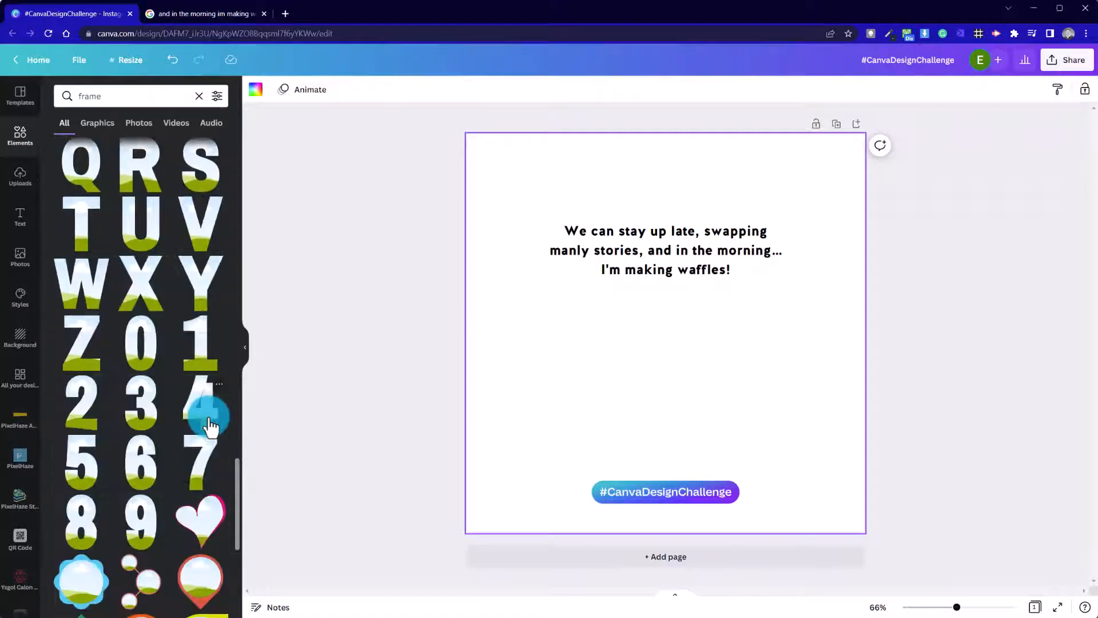
pyautogui.scroll(2, 210, 426)
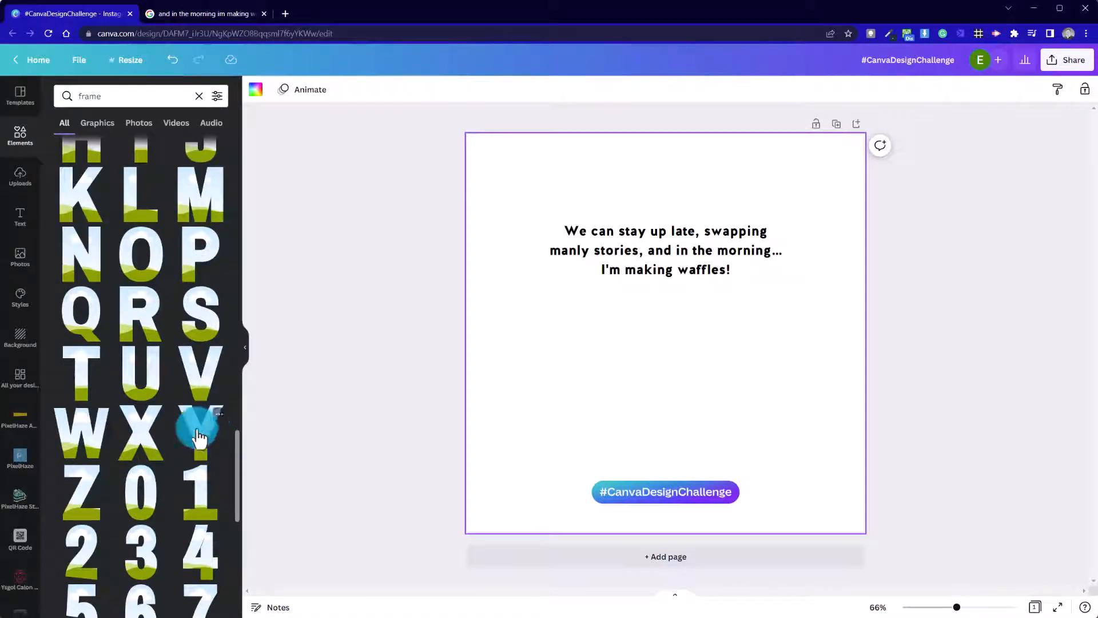
pyautogui.click(80, 438)
pyautogui.moveTo(694, 368); pyautogui.dragTo(641, 384)
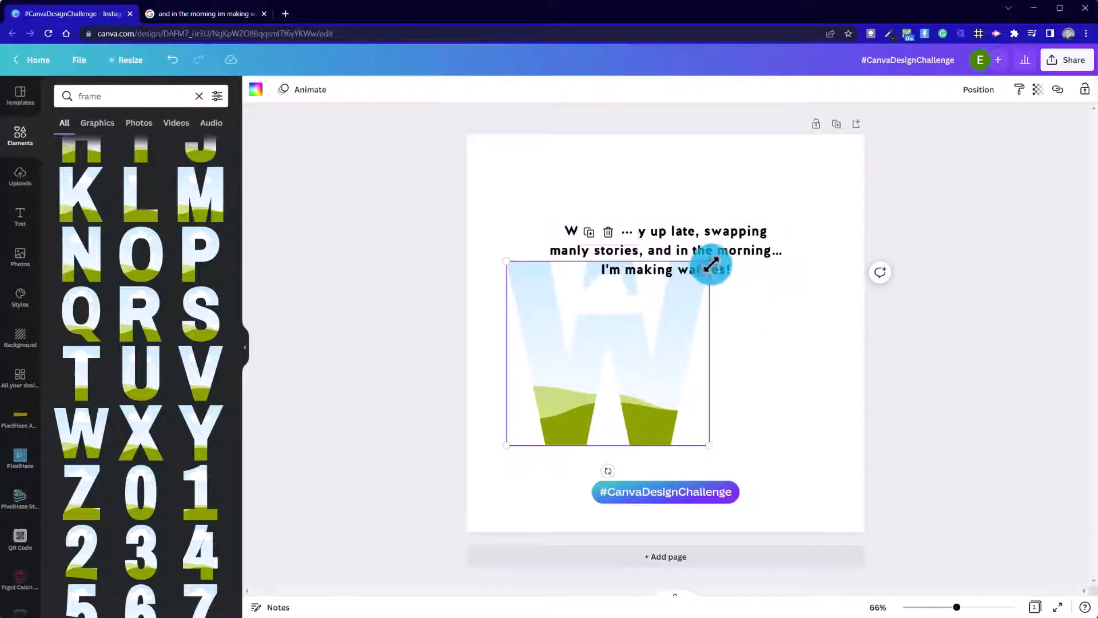
pyautogui.moveTo(711, 264); pyautogui.dragTo(652, 318)
pyautogui.moveTo(571, 405); pyautogui.dragTo(554, 385)
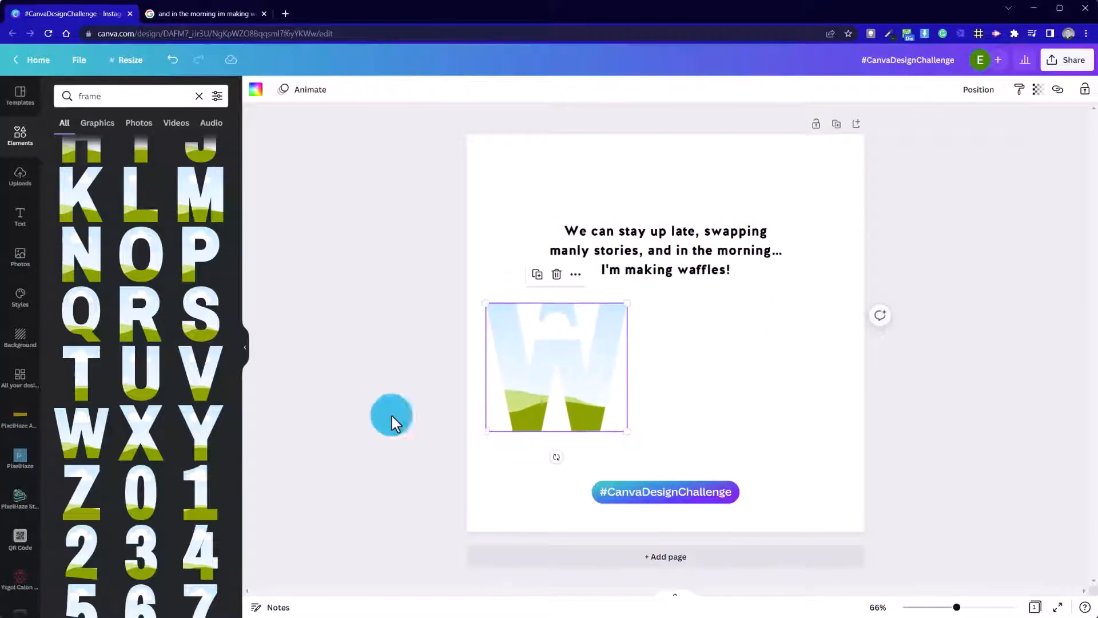
pyautogui.moveTo(628, 303); pyautogui.dragTo(571, 345)
pyautogui.moveTo(534, 385); pyautogui.dragTo(533, 367)
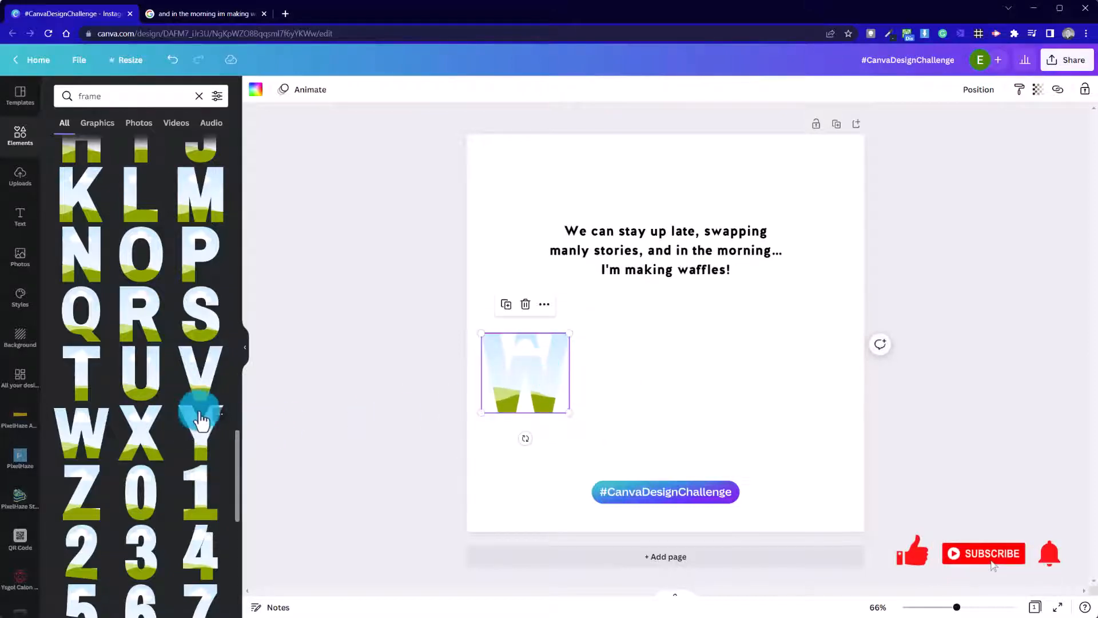
# - Insert the letter A frame, scale it to the W's height, and align it directly right of the W
pyautogui.scroll(8, 149, 369)
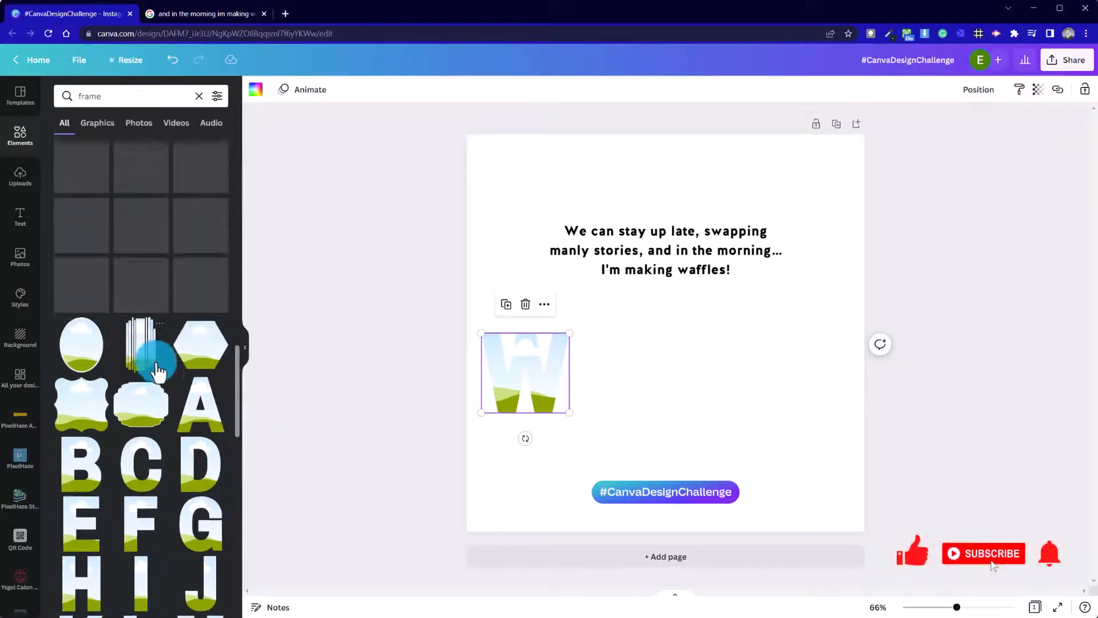
pyautogui.click(191, 398)
pyautogui.click(639, 360)
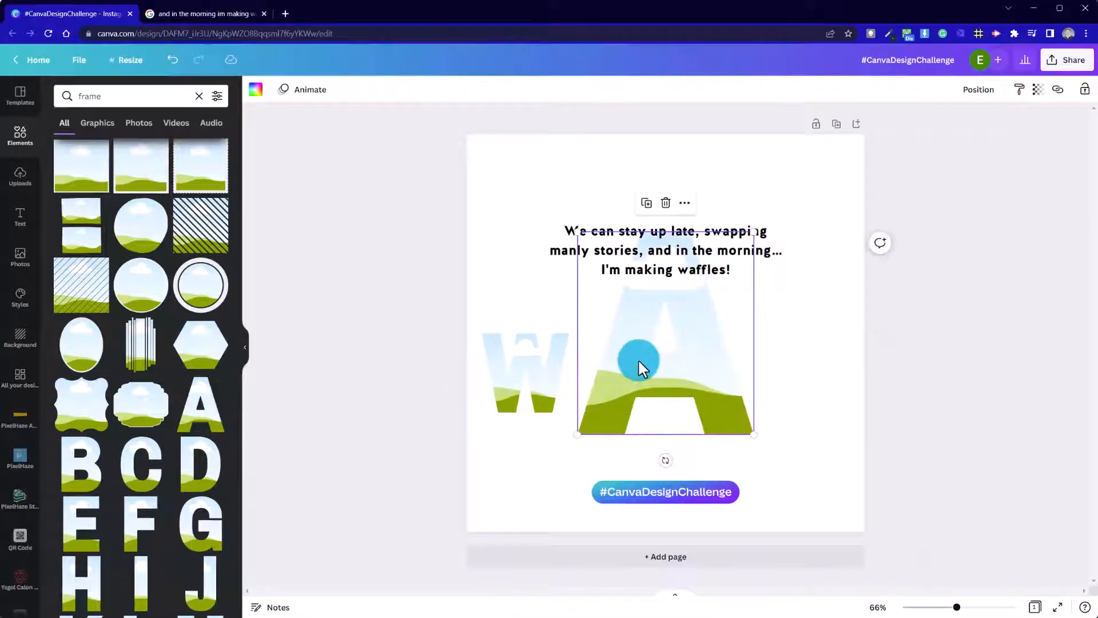
pyautogui.moveTo(639, 360); pyautogui.dragTo(624, 340)
pyautogui.moveTo(740, 211); pyautogui.dragTo(631, 332)
pyautogui.click(584, 396)
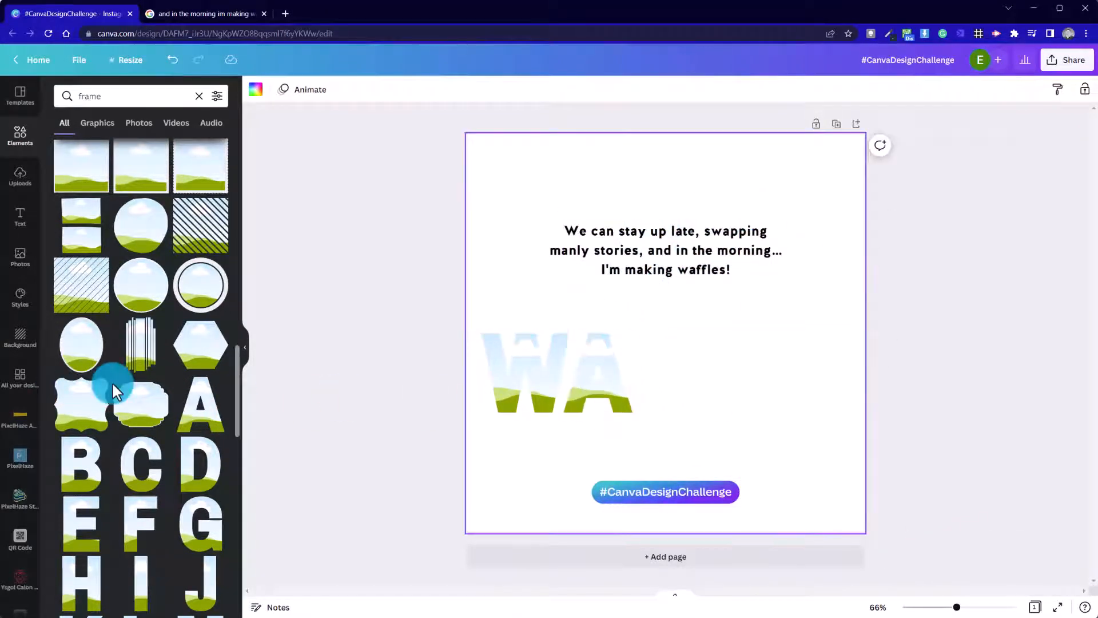
# - Insert the letter F frame, scale it to match the other letters, and place it beside the A
pyautogui.scroll(-5, 121, 400)
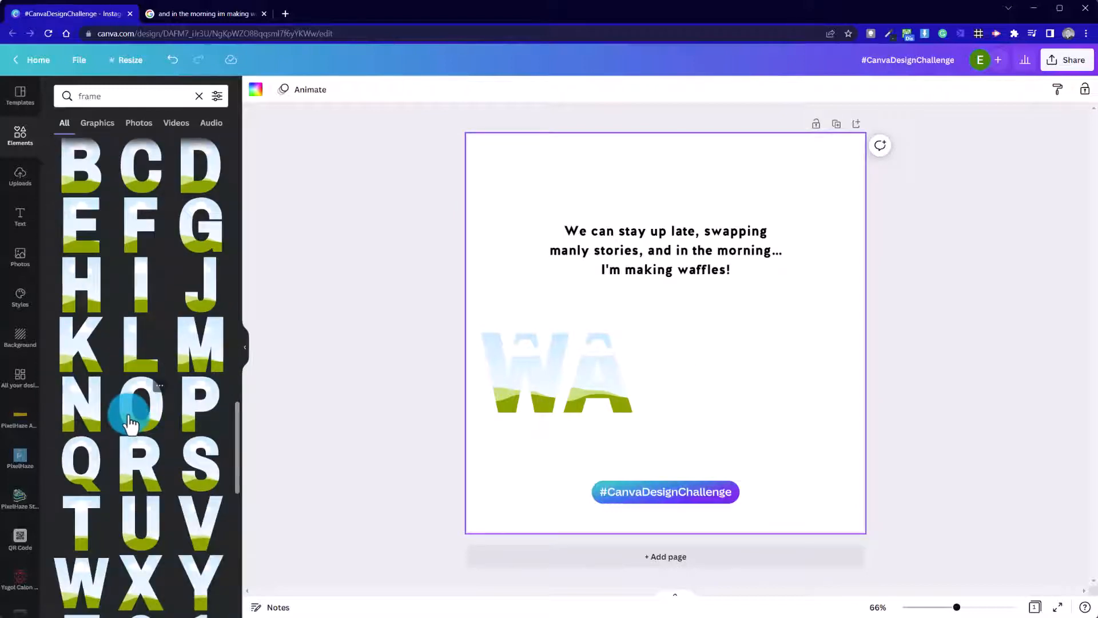
pyautogui.click(136, 231)
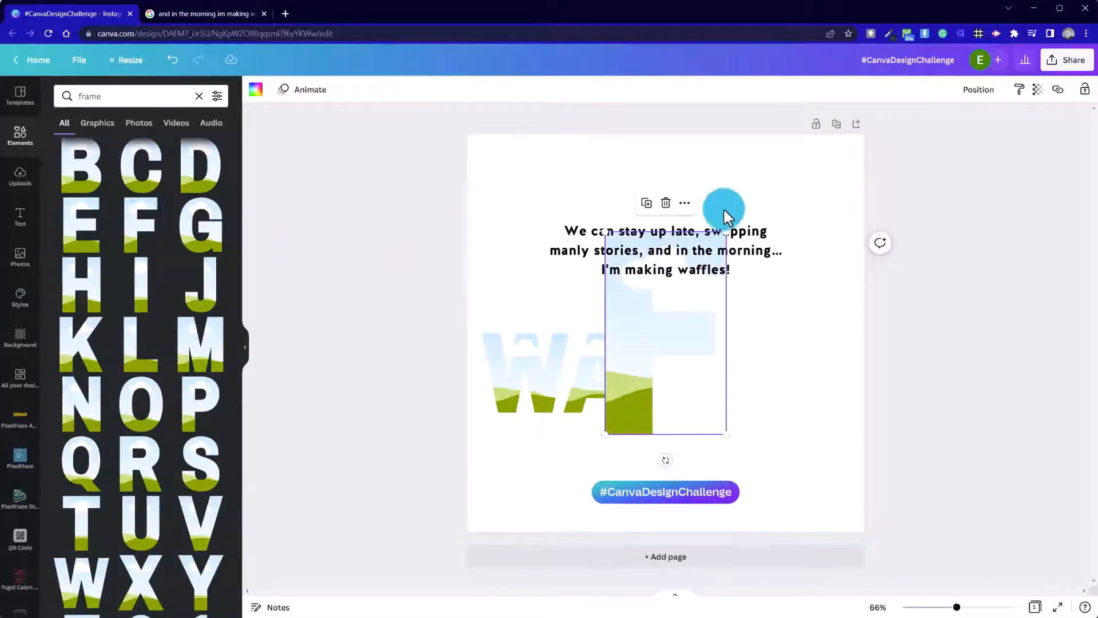
pyautogui.moveTo(613, 421); pyautogui.dragTo(645, 395)
pyautogui.moveTo(743, 211); pyautogui.dragTo(679, 343)
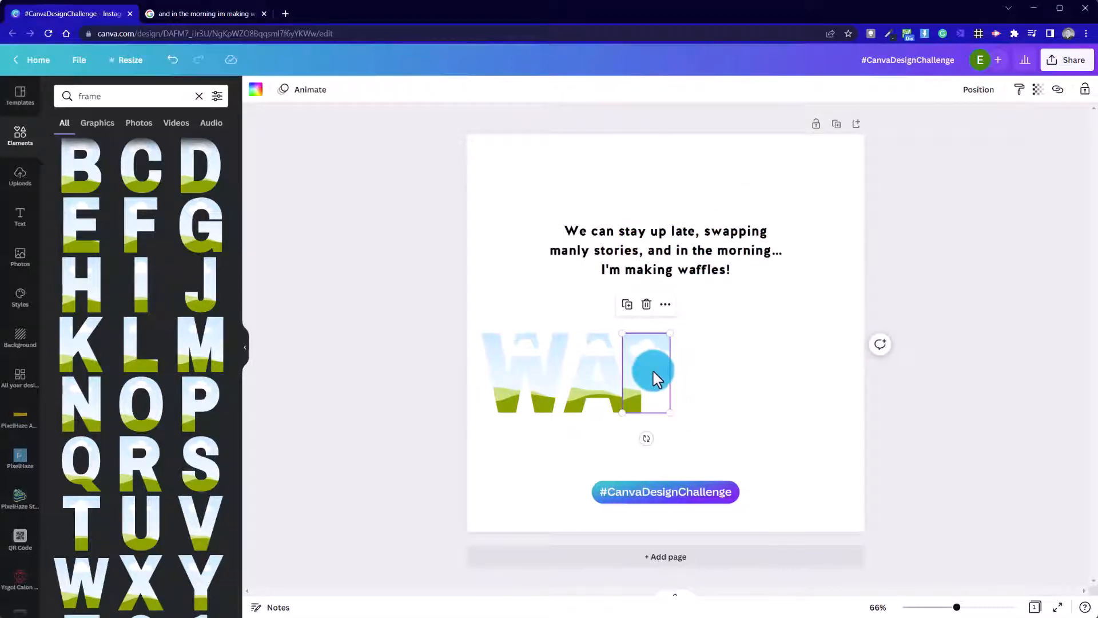
# - Duplicate the F frame and place the copy directly right of the first F
pyautogui.click(618, 308)
pyautogui.moveTo(645, 384); pyautogui.dragTo(686, 371)
pyautogui.click(760, 397)
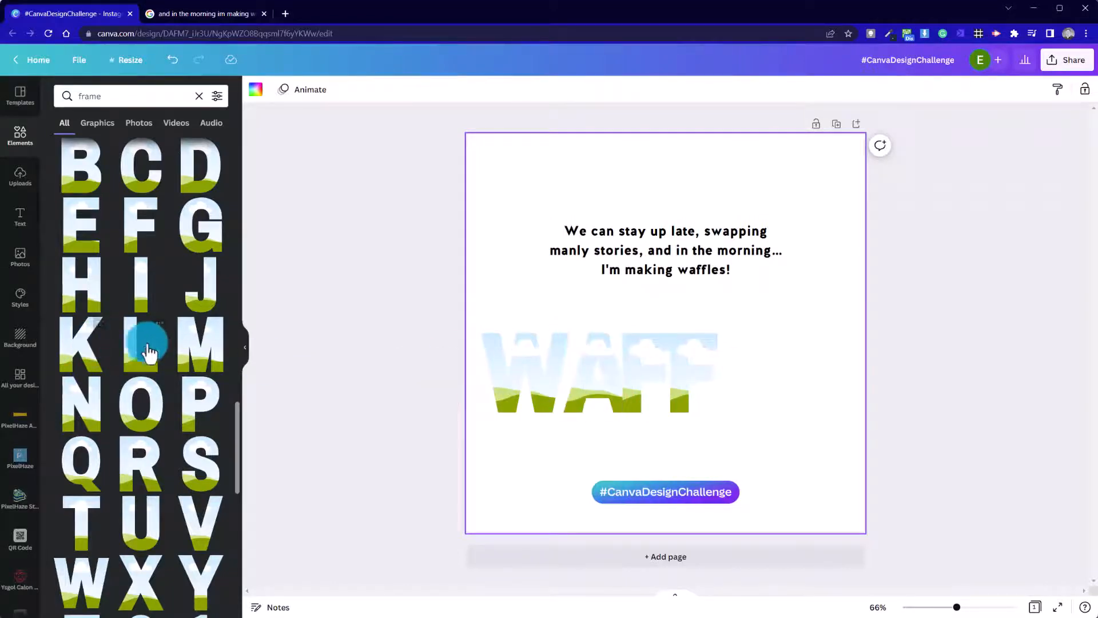
# - Insert the letter L frame, scale it to the other letters' height, and place it after the second F
pyautogui.click(146, 343)
pyautogui.moveTo(633, 389); pyautogui.dragTo(755, 375)
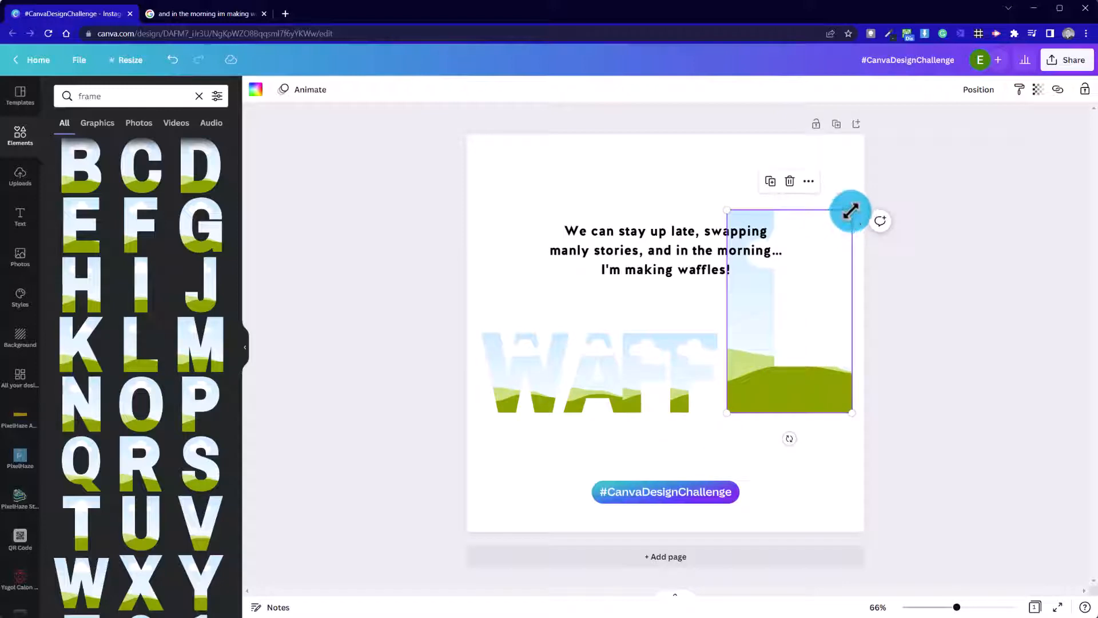
pyautogui.moveTo(851, 211); pyautogui.dragTo(747, 317)
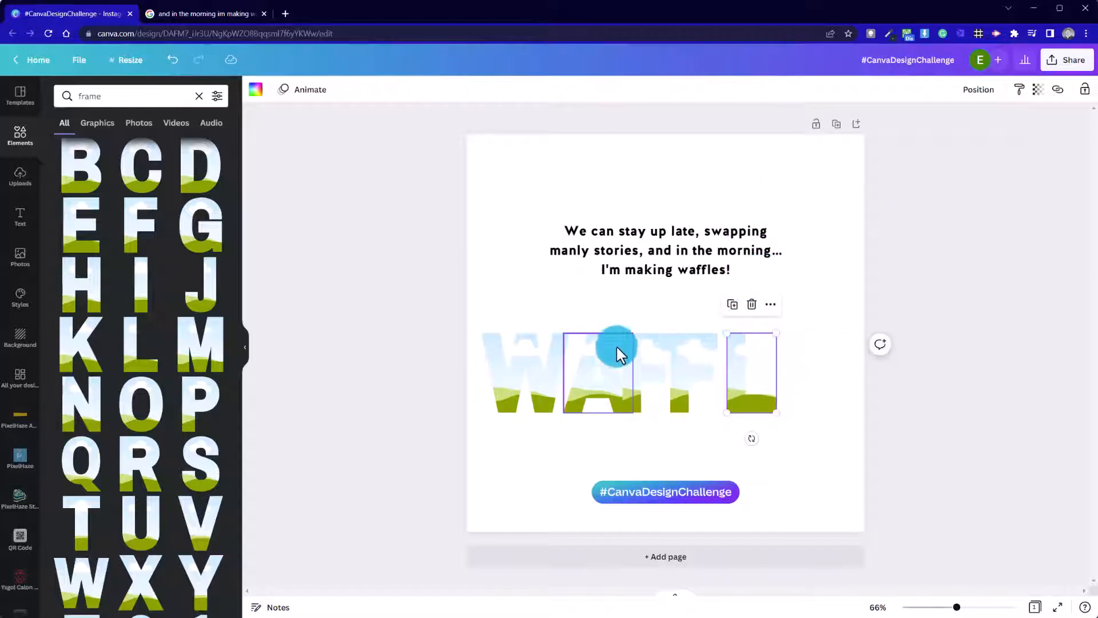
pyautogui.click(611, 317)
# - Insert the letter E frame, scale it to the other letters' height, and align it directly right of the L
pyautogui.click(211, 276)
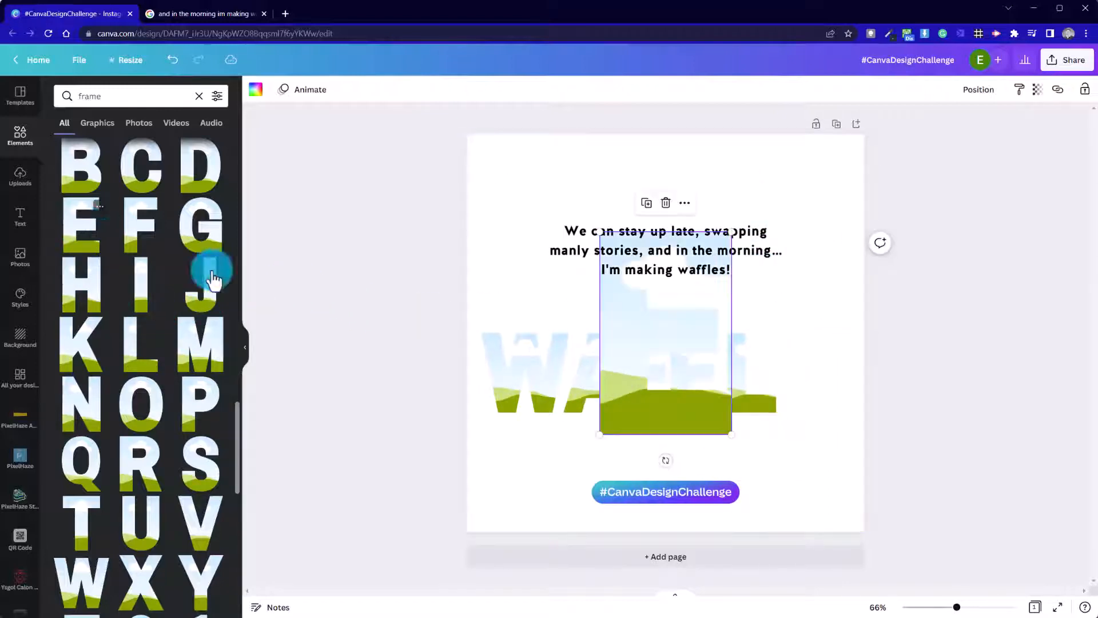
pyautogui.moveTo(622, 409); pyautogui.dragTo(810, 393)
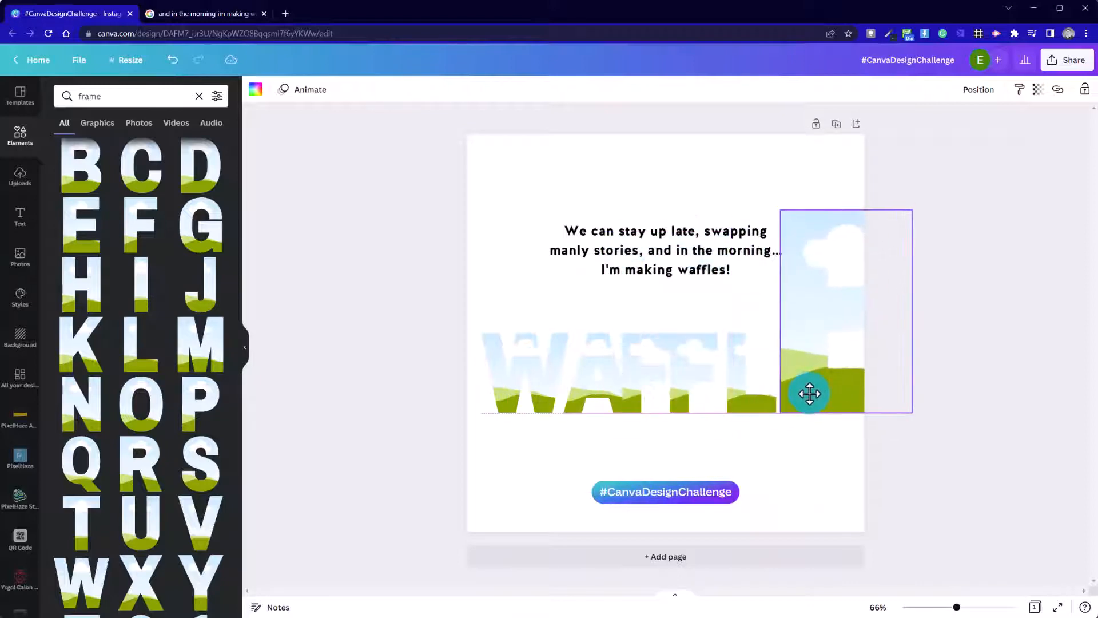
pyautogui.moveTo(912, 209); pyautogui.dragTo(853, 345)
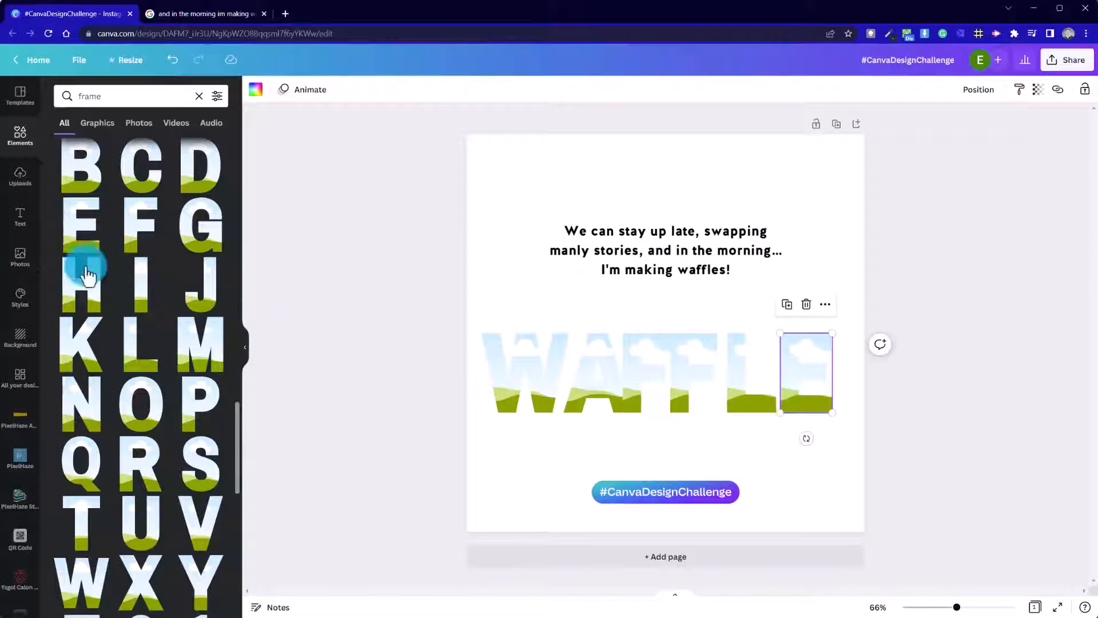
# - Insert the letter S frame, scale it to the other letters' height, and place it tightly after the E to complete WAFFLES
pyautogui.click(197, 445)
pyautogui.moveTo(643, 369); pyautogui.dragTo(745, 392)
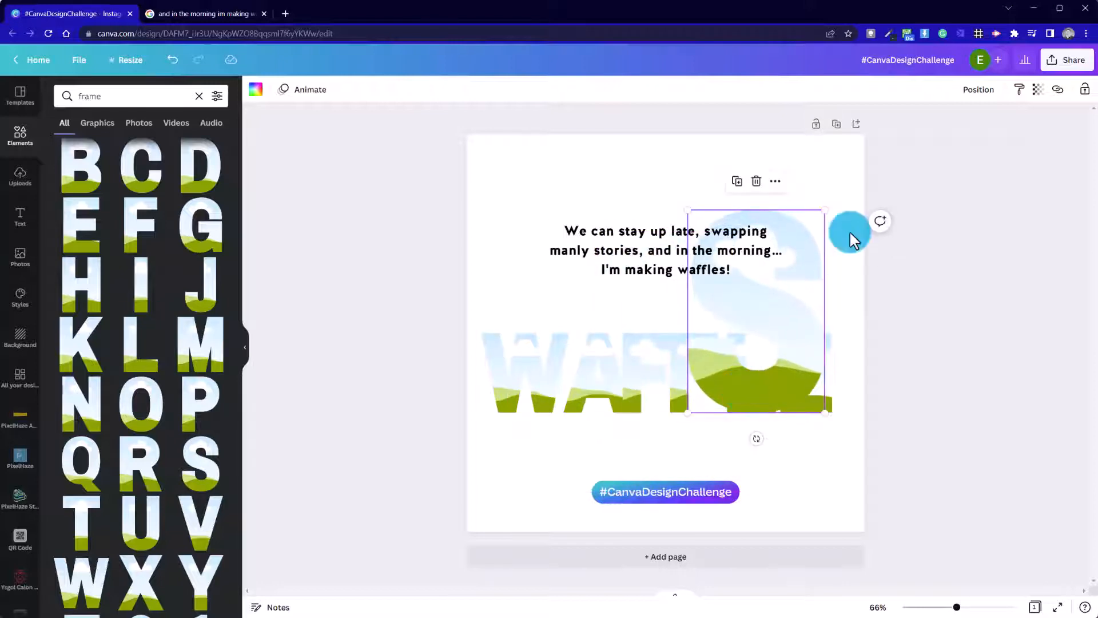
pyautogui.moveTo(829, 210); pyautogui.dragTo(767, 344)
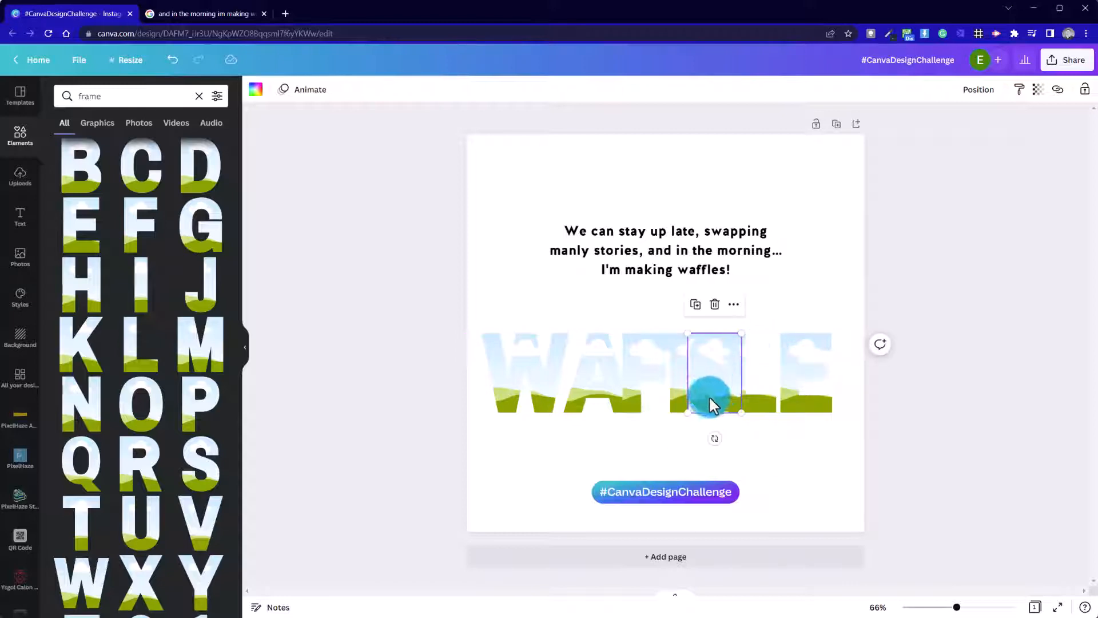
pyautogui.moveTo(708, 396); pyautogui.dragTo(819, 371)
pyautogui.click(902, 397)
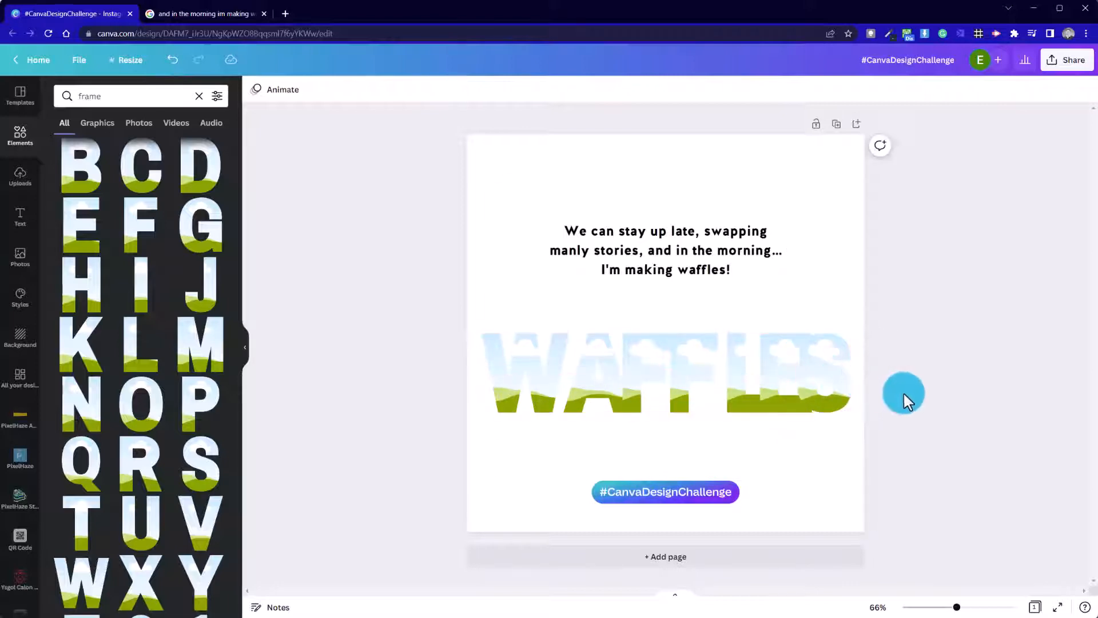
# - Look through the frame search results for an exclamation mark frame to follow the word
pyautogui.scroll(-10, 211, 426)
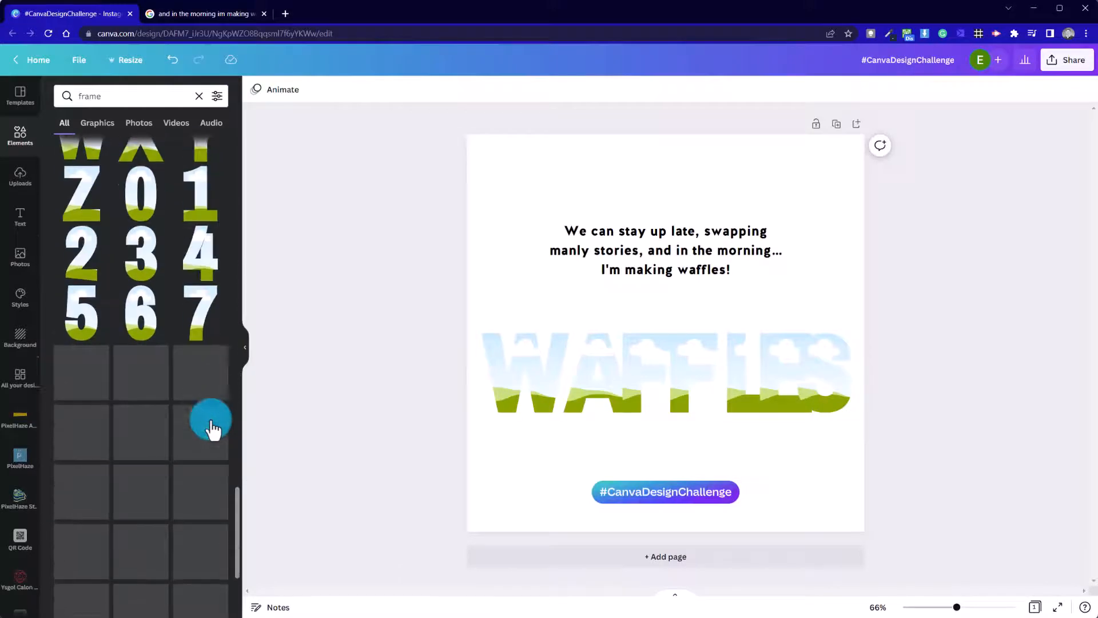
pyautogui.scroll(10, 212, 426)
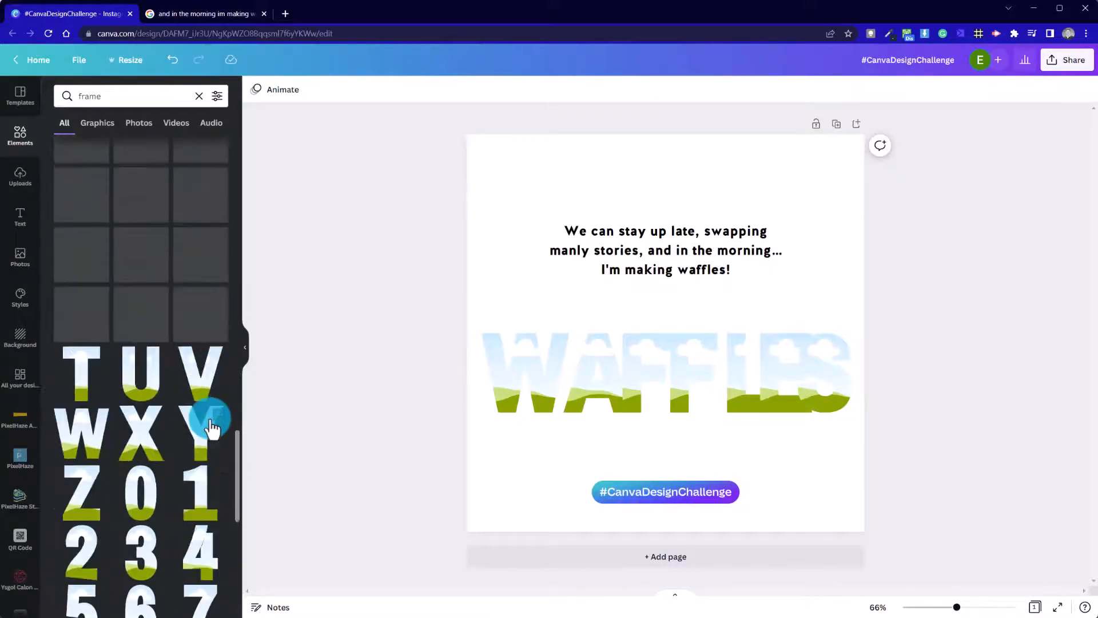
pyautogui.scroll(10, 211, 426)
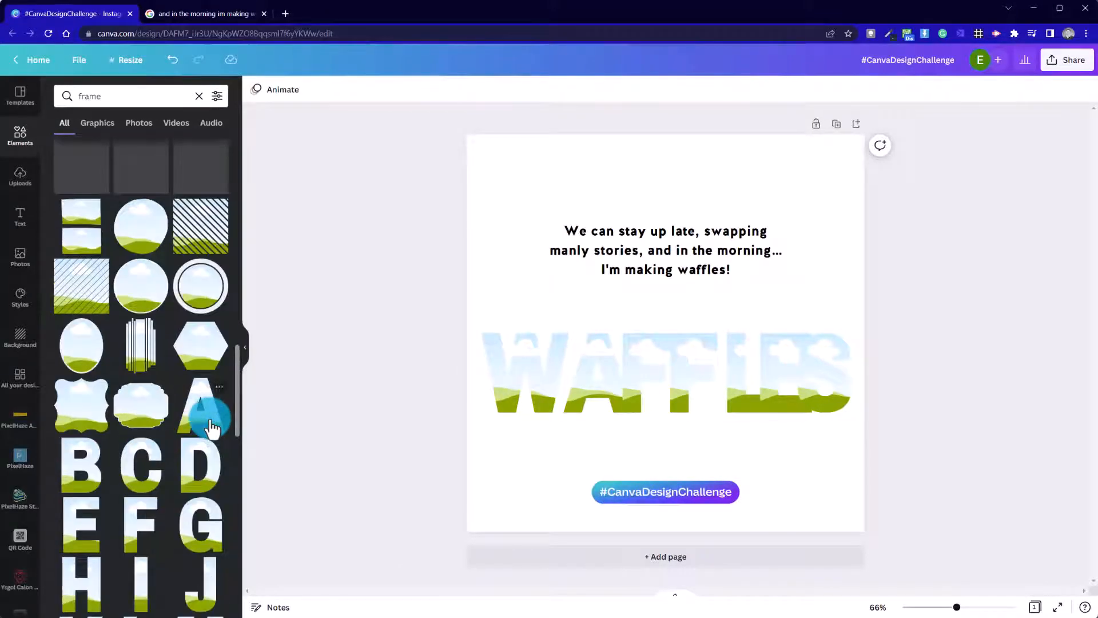
pyautogui.scroll(-8, 211, 426)
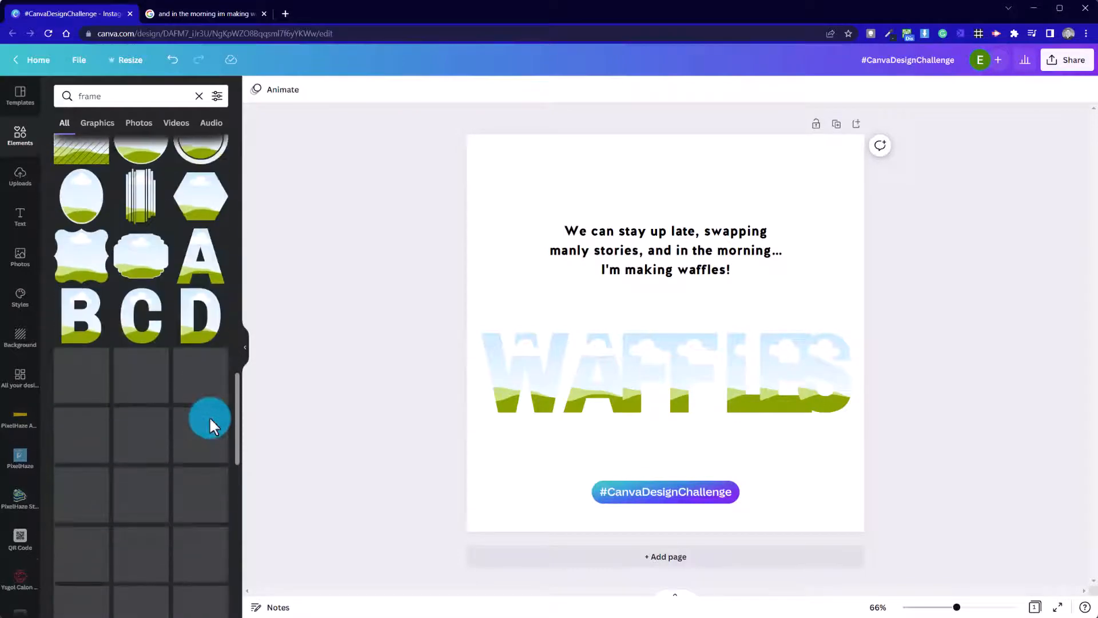
pyautogui.scroll(-7, 211, 426)
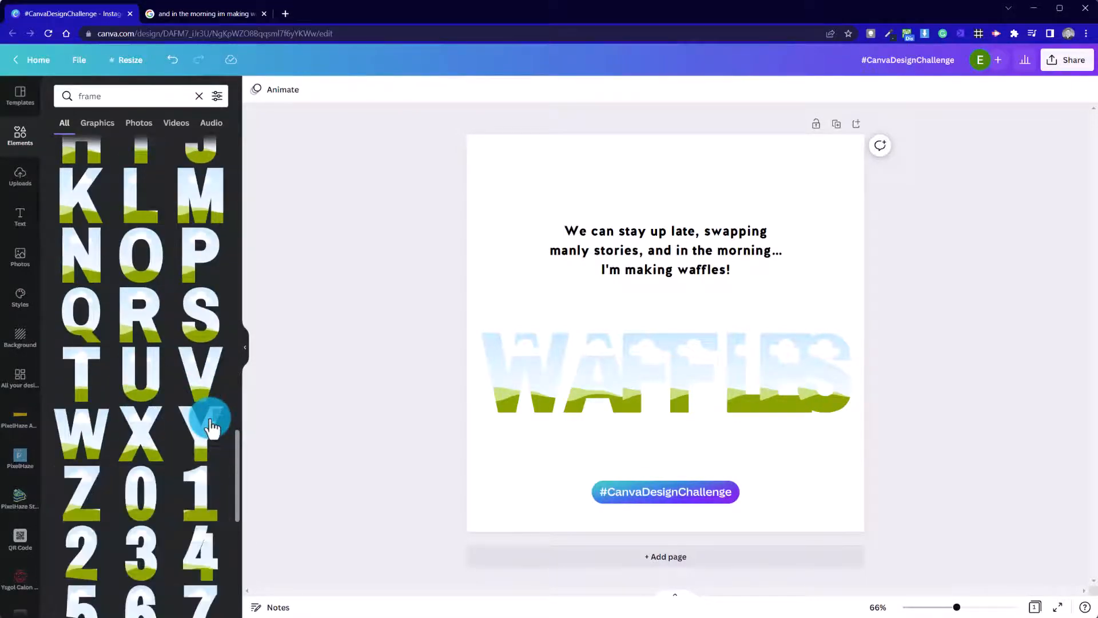
pyautogui.scroll(-5, 211, 426)
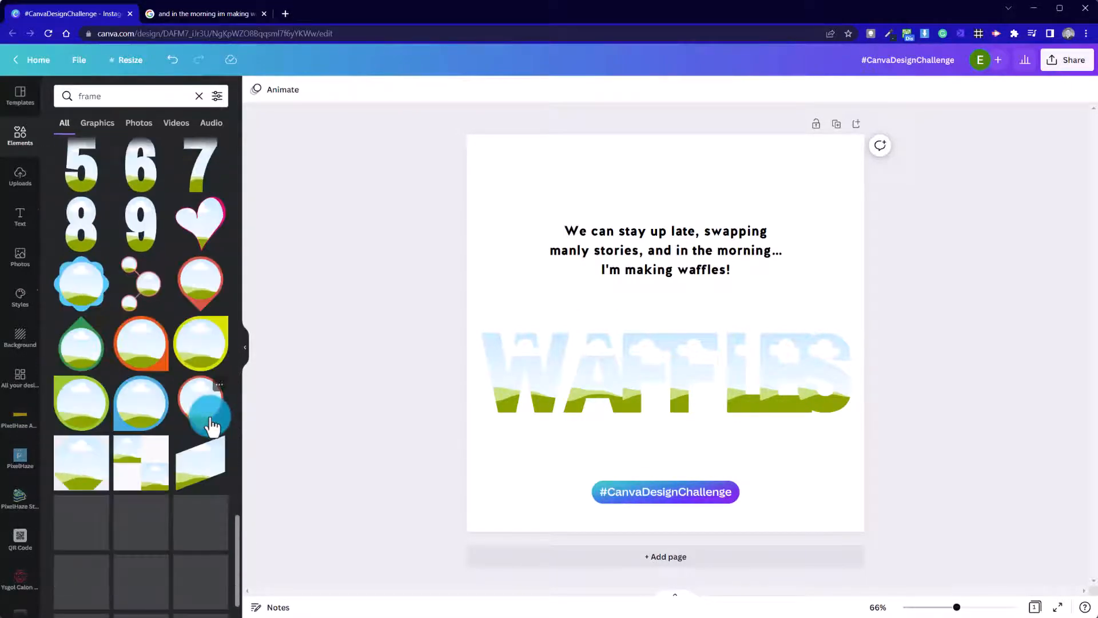
pyautogui.scroll(-8, 212, 426)
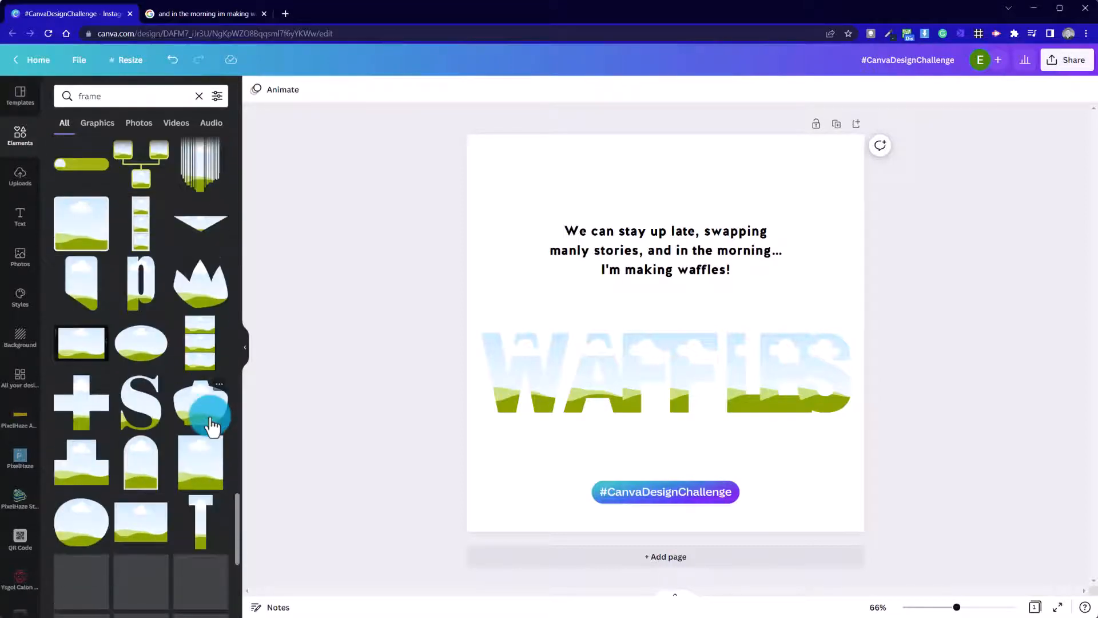
pyautogui.scroll(-5, 211, 426)
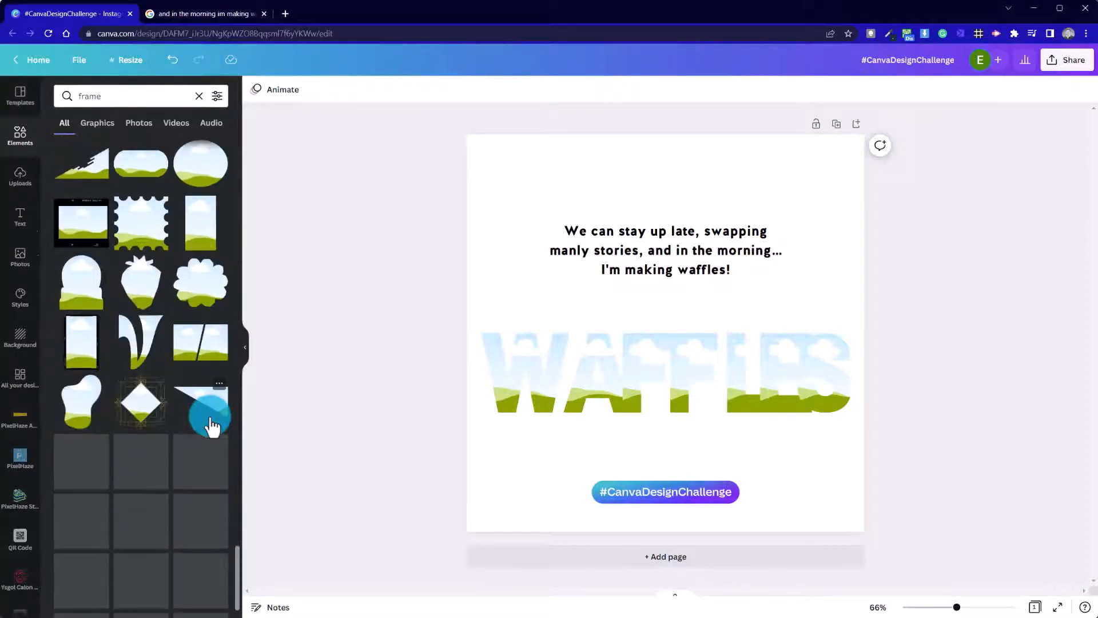
# - Search the elements for "frame exclamation", look through the results, and clear the search
pyautogui.click(141, 89)
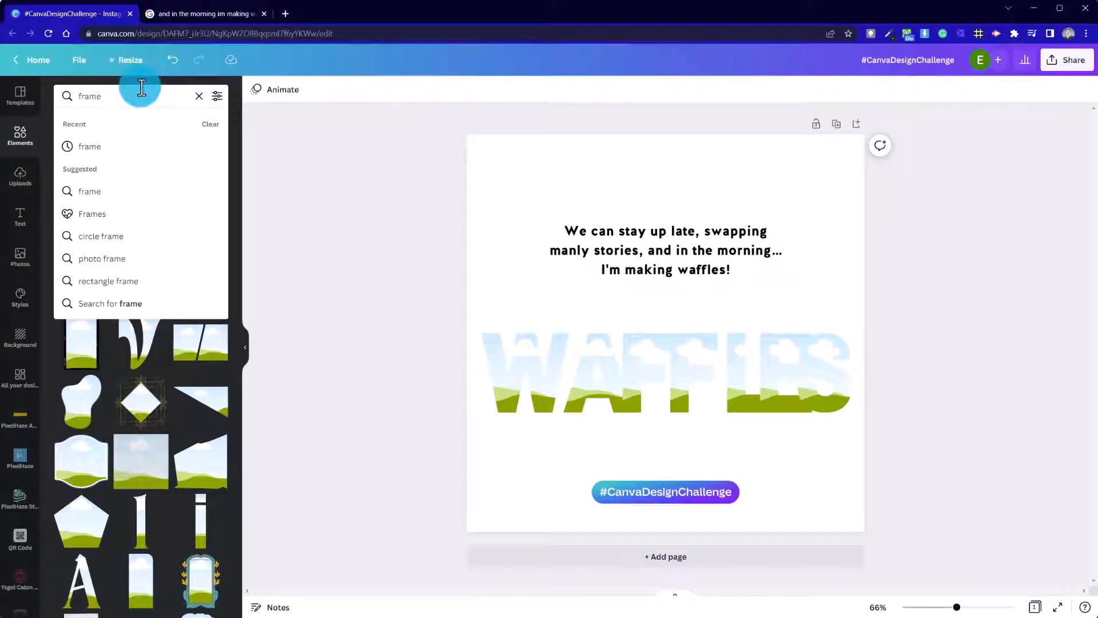
pyautogui.write('exclam')
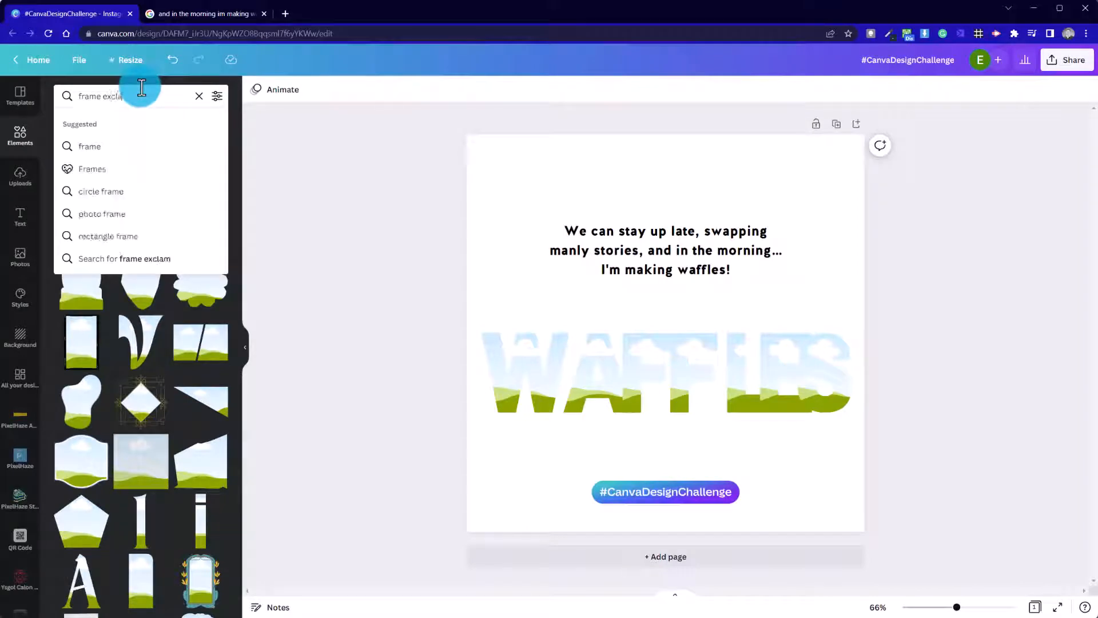
pyautogui.write('ation')
pyautogui.press('Return')
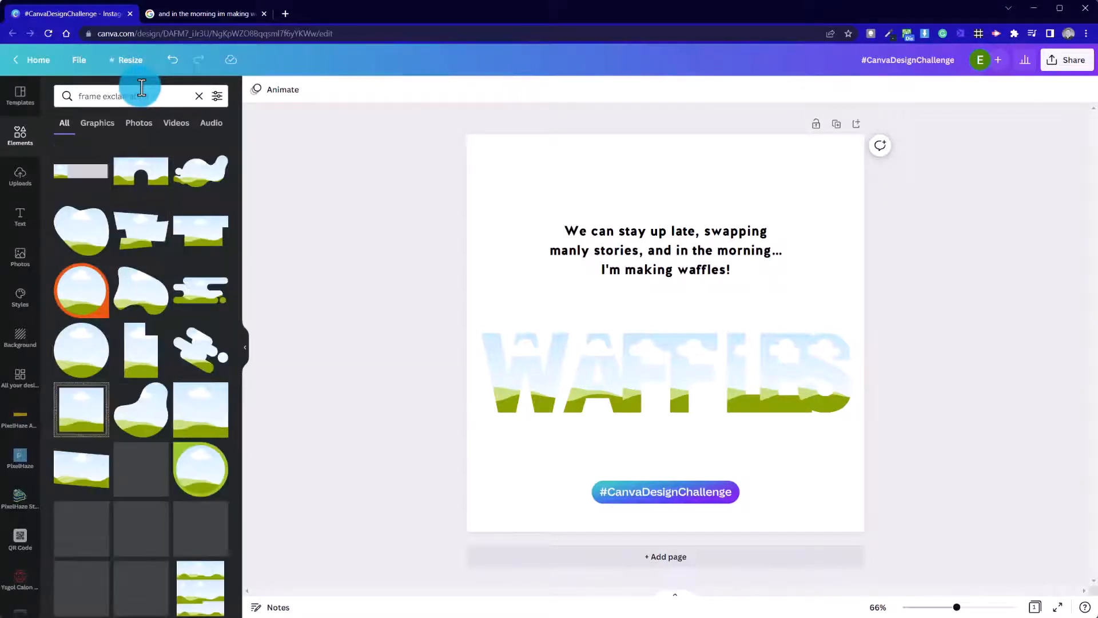
pyautogui.scroll(-4, 172, 366)
pyautogui.scroll(-3, 174, 380)
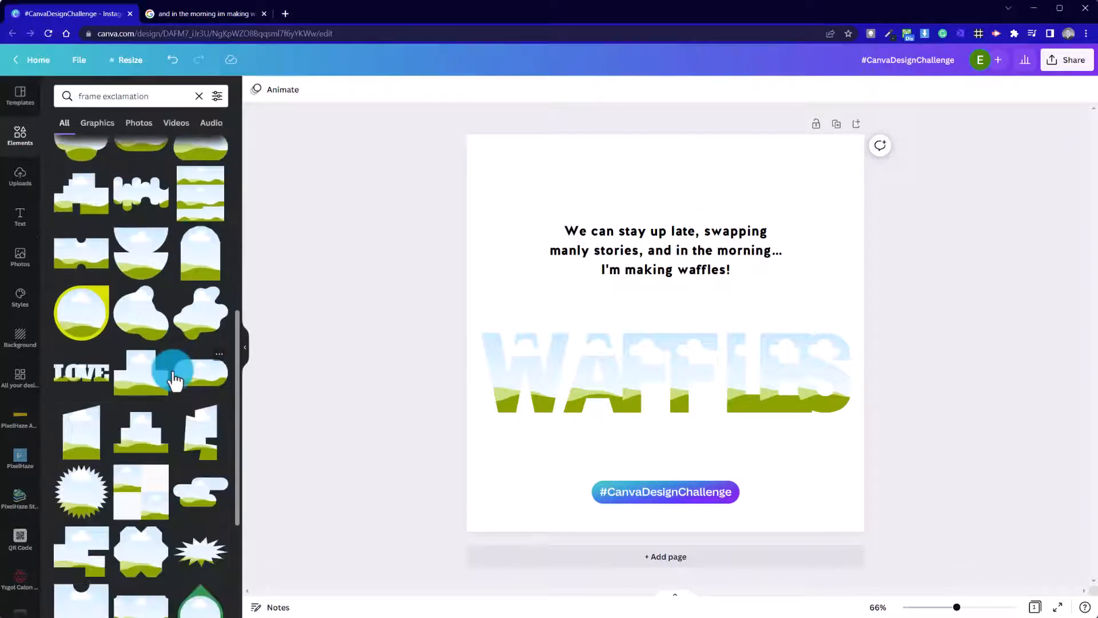
pyautogui.click(199, 96)
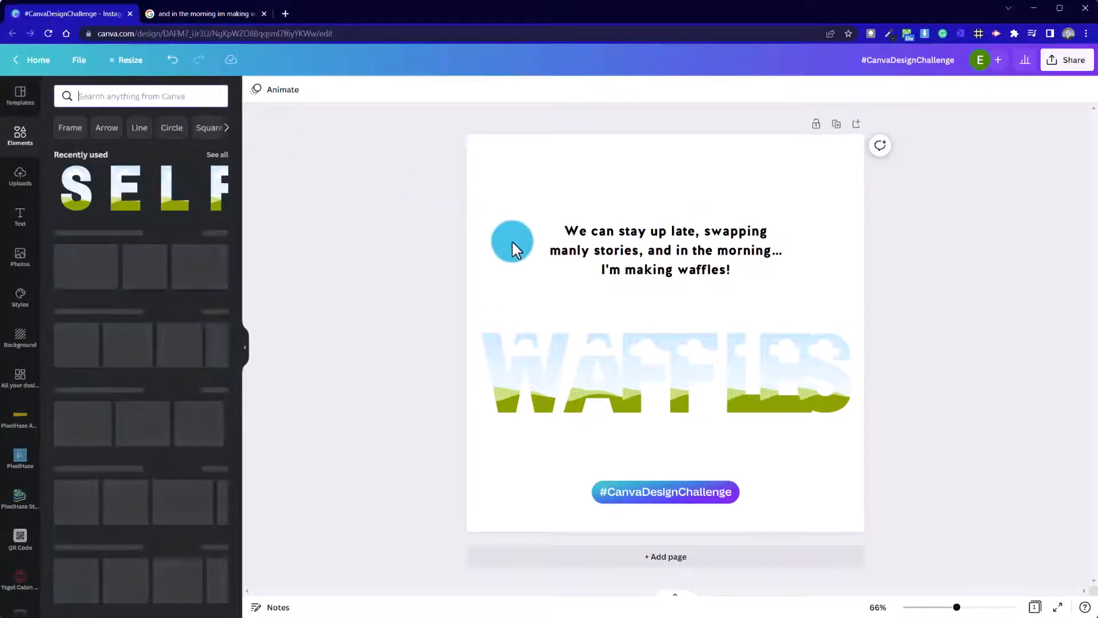
# - Shift the A and the first F frames slightly left to tighten their spacing with the W
pyautogui.click(505, 241)
pyautogui.click(915, 366)
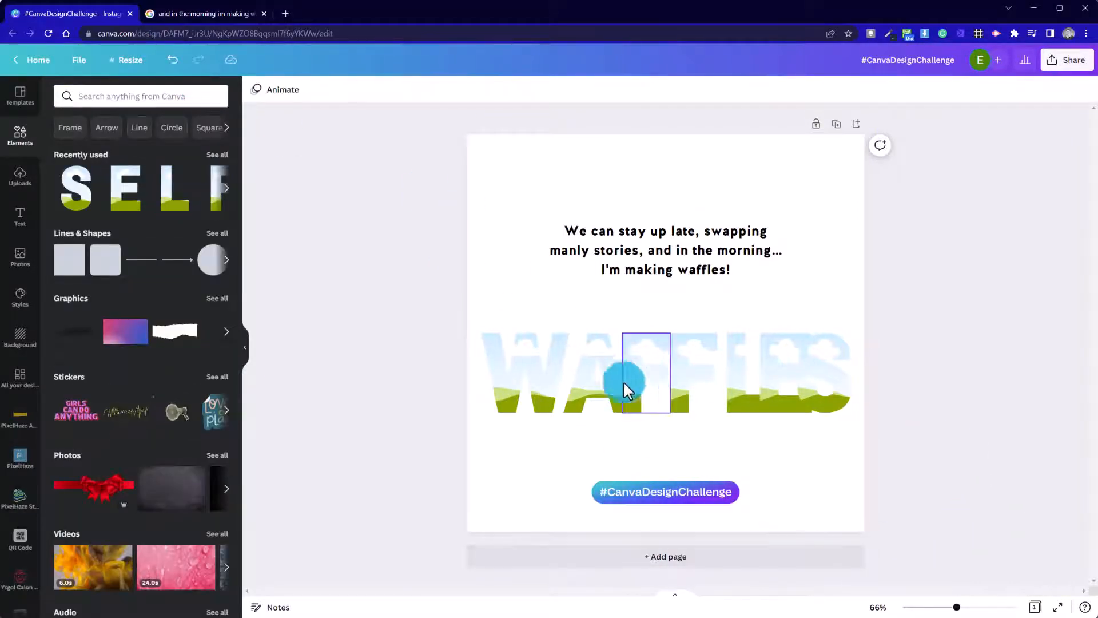
pyautogui.moveTo(611, 390)
pyautogui.mouseDown()
pyautogui.moveTo(600, 389)
pyautogui.moveTo(625, 392)
pyautogui.mouseUp()
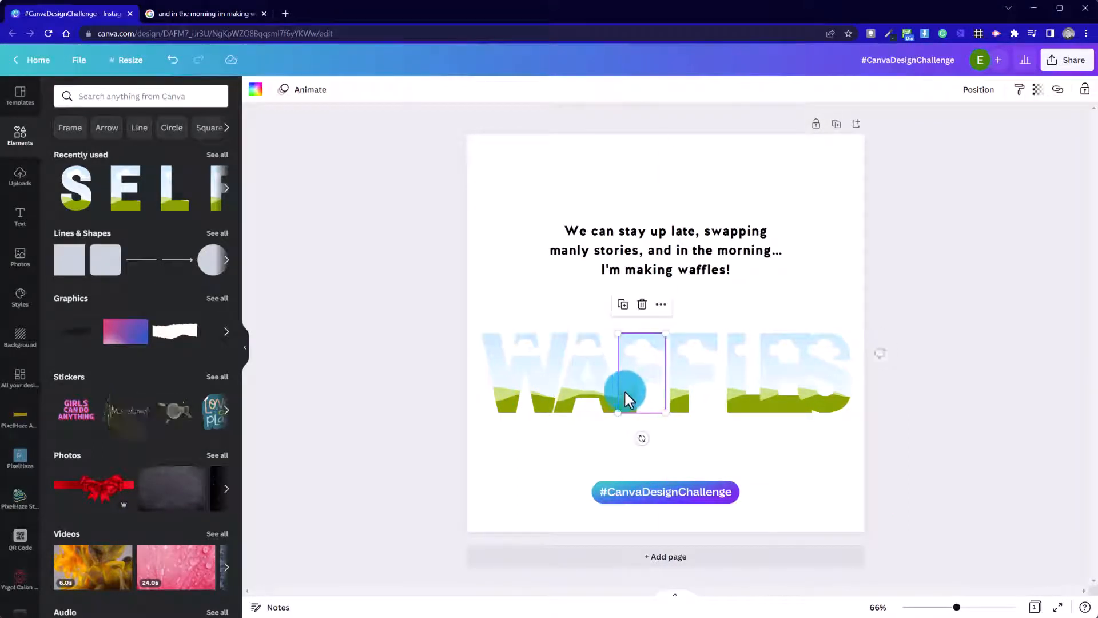
pyautogui.click(502, 458)
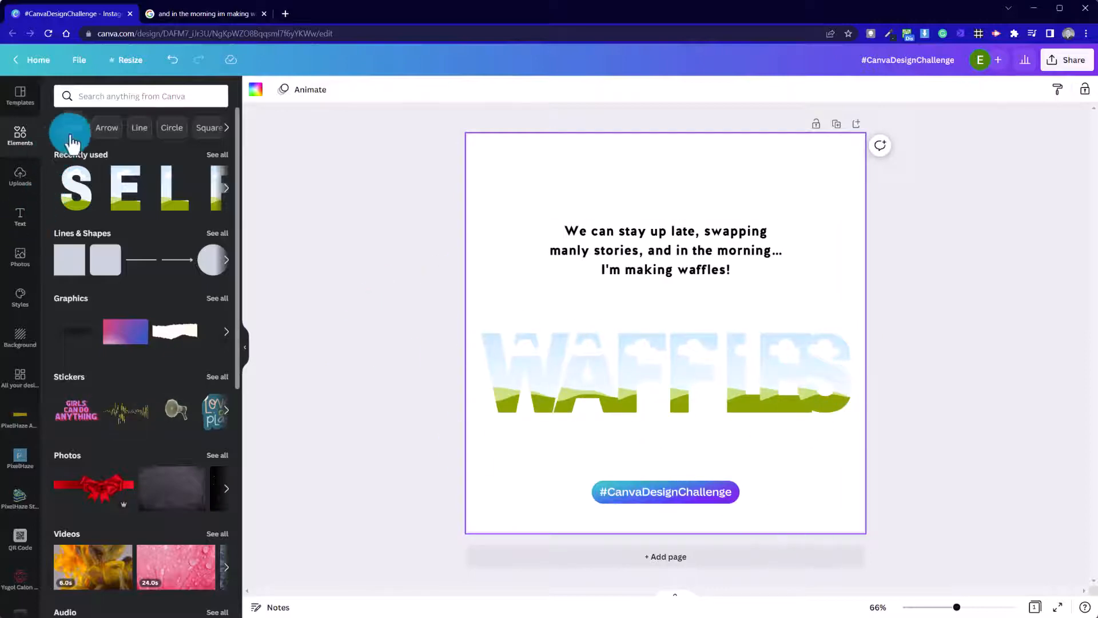
# - Search the elements for "waffles" and look through the mixed results
pyautogui.click(197, 102)
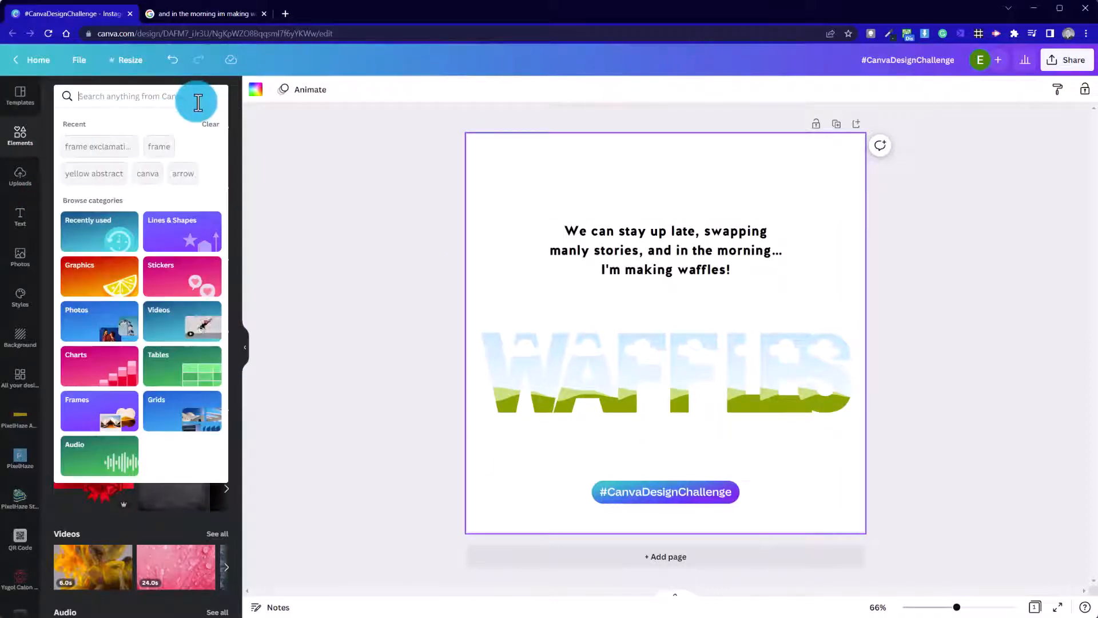
pyautogui.write('waff')
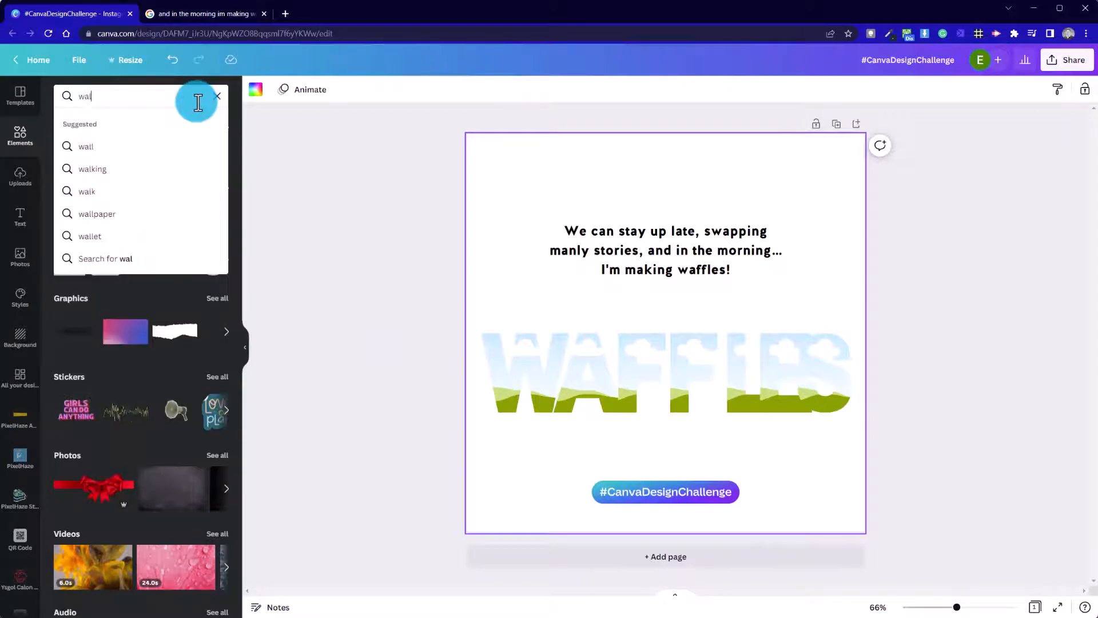
pyautogui.write('les')
pyautogui.press('Return')
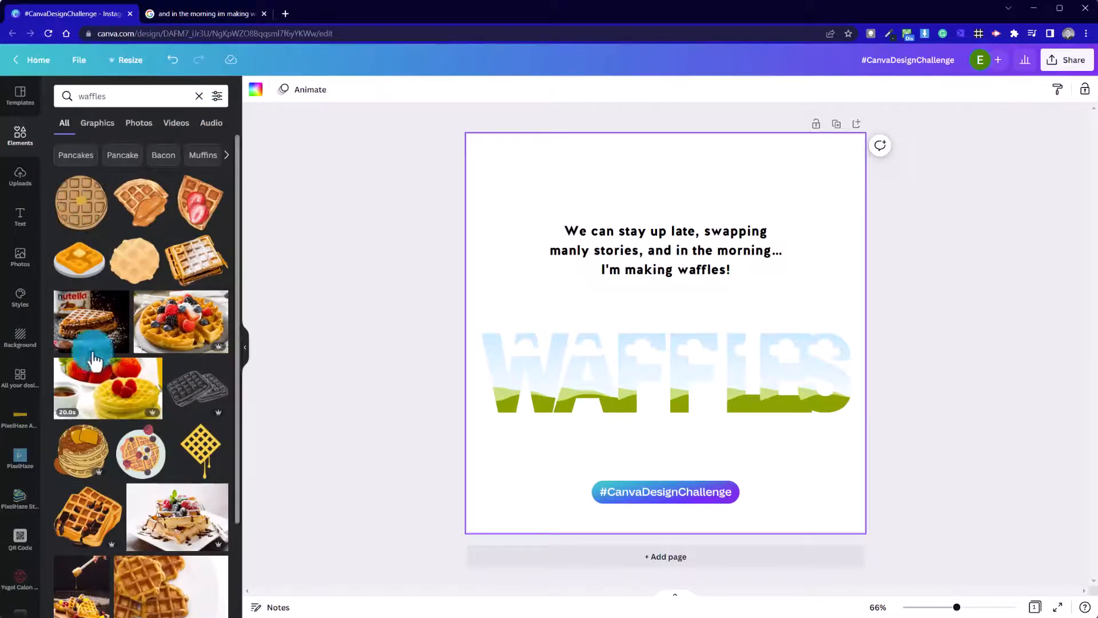
pyautogui.scroll(-7, 127, 452)
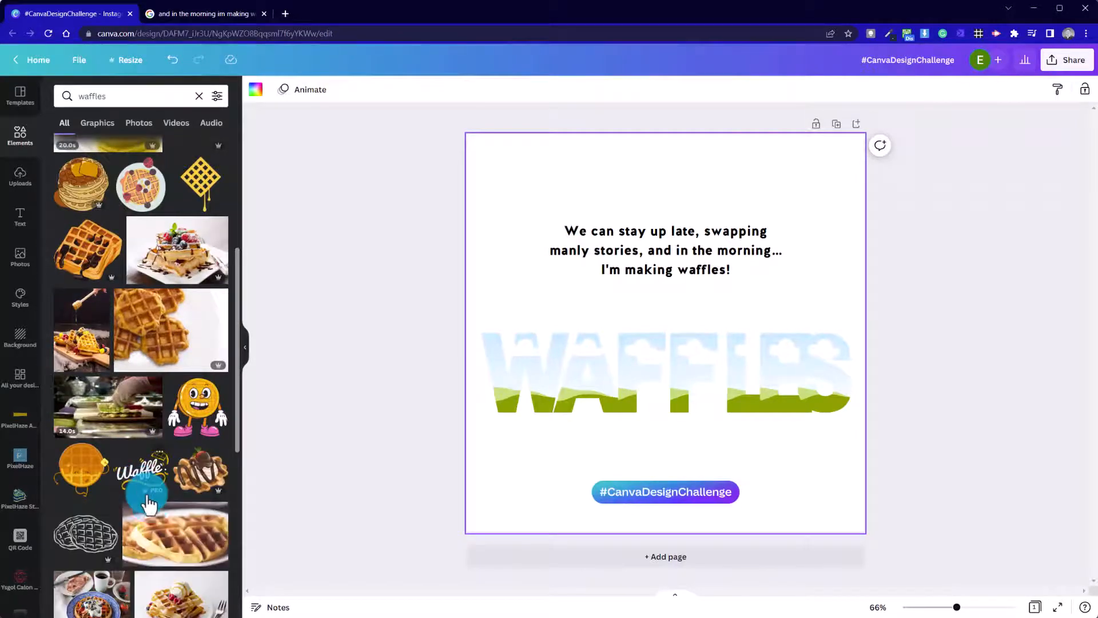
pyautogui.scroll(-3, 151, 512)
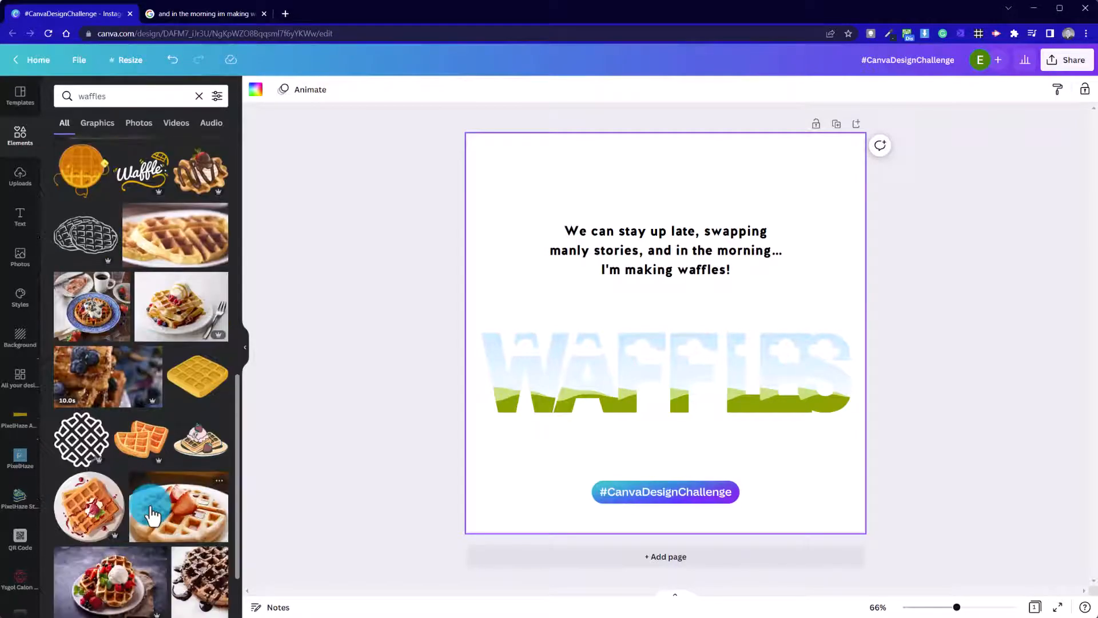
pyautogui.scroll(12, 151, 514)
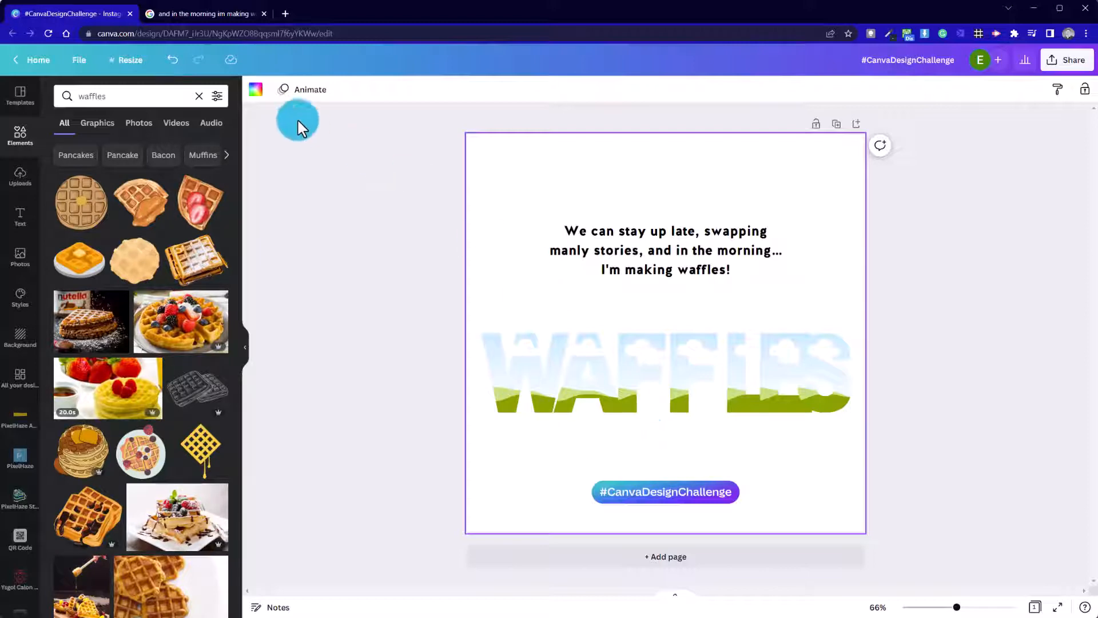
# - Narrow the waffles search results to graphics and look through the waffle illustrations
pyautogui.click(97, 122)
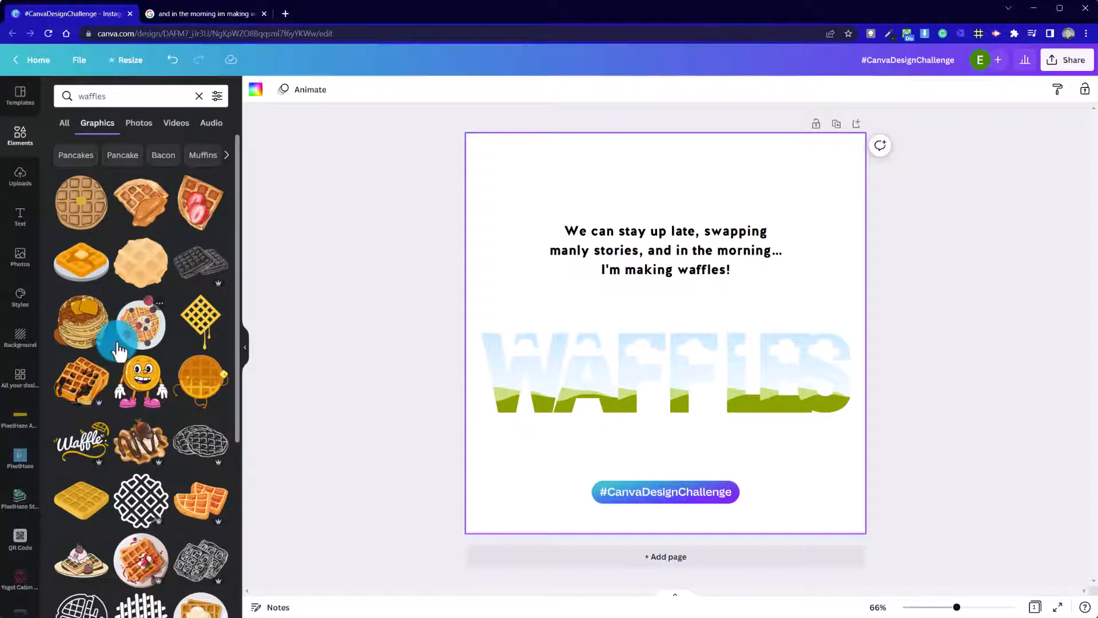
pyautogui.scroll(-3, 106, 372)
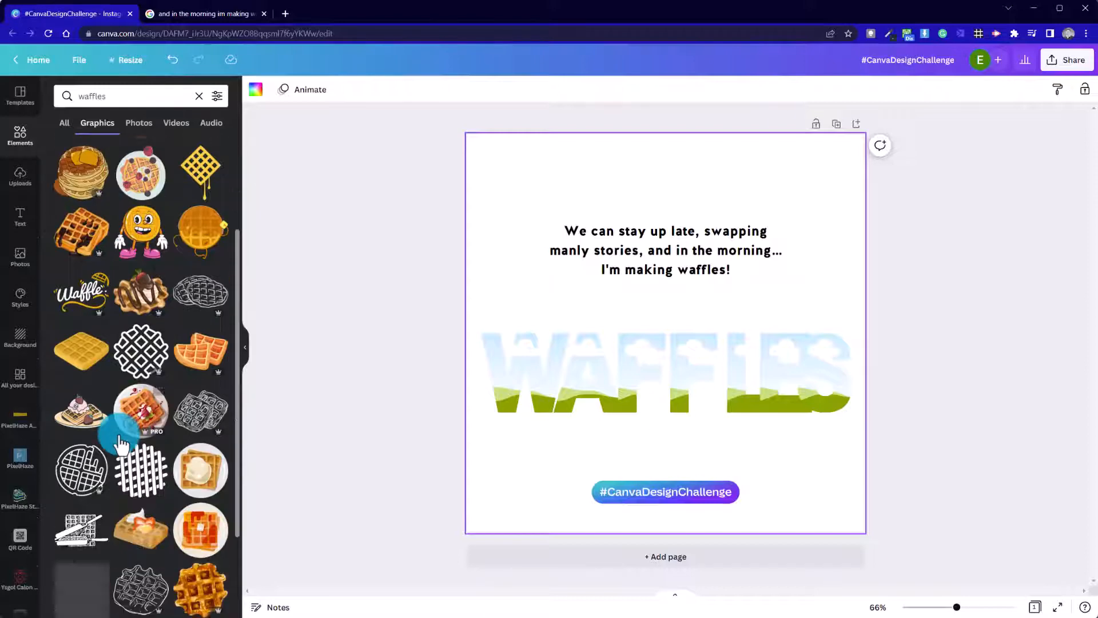
pyautogui.scroll(-2, 117, 435)
pyautogui.scroll(-3, 120, 443)
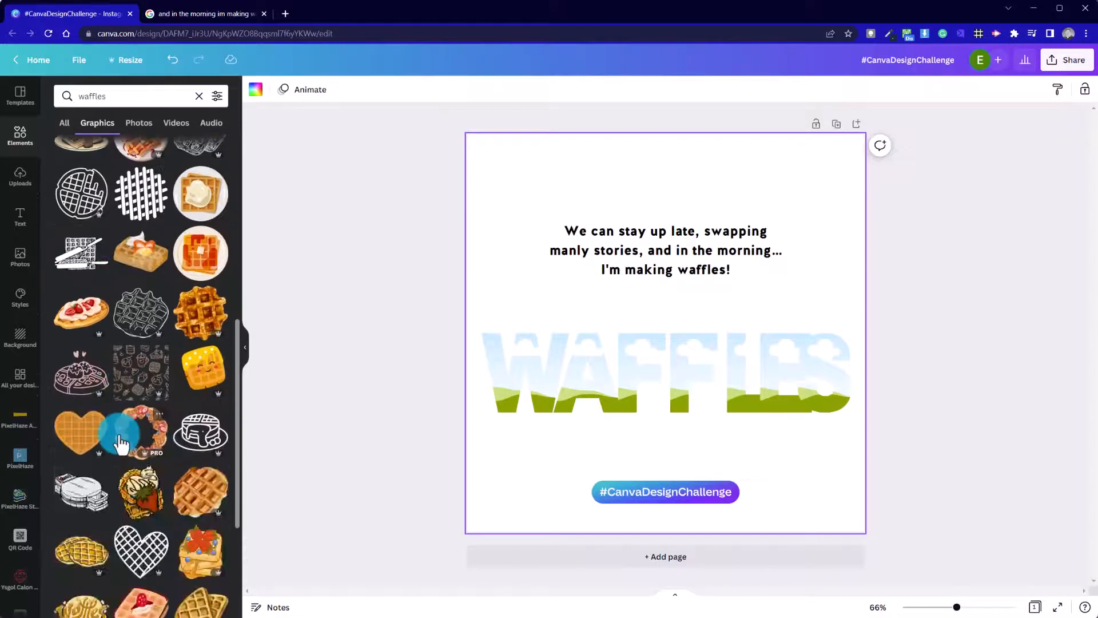
pyautogui.scroll(-4, 120, 441)
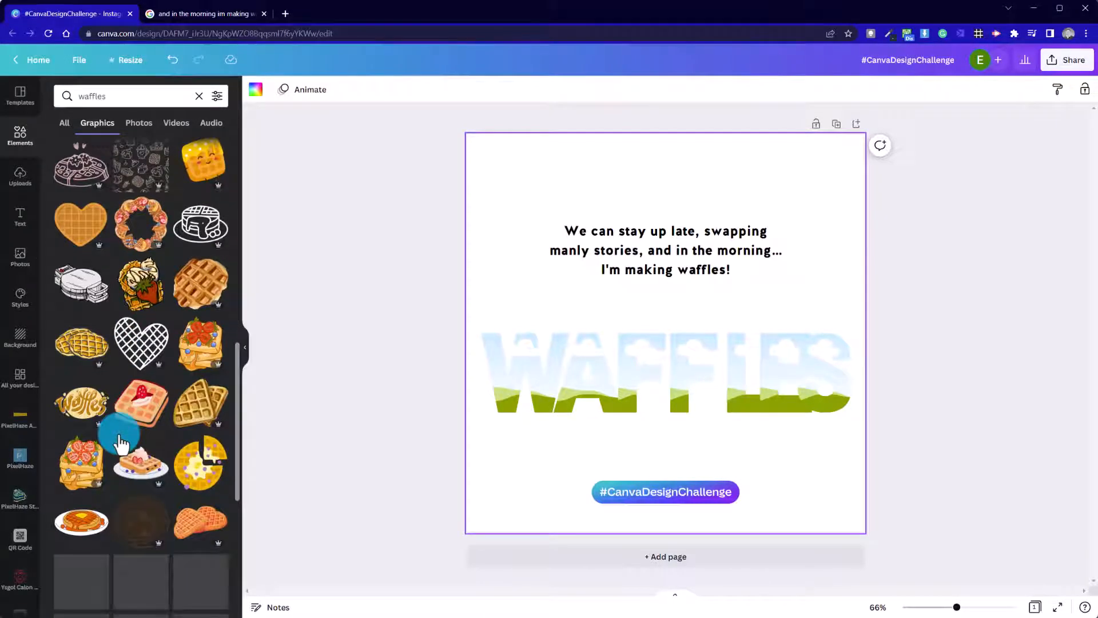
pyautogui.scroll(-5, 119, 434)
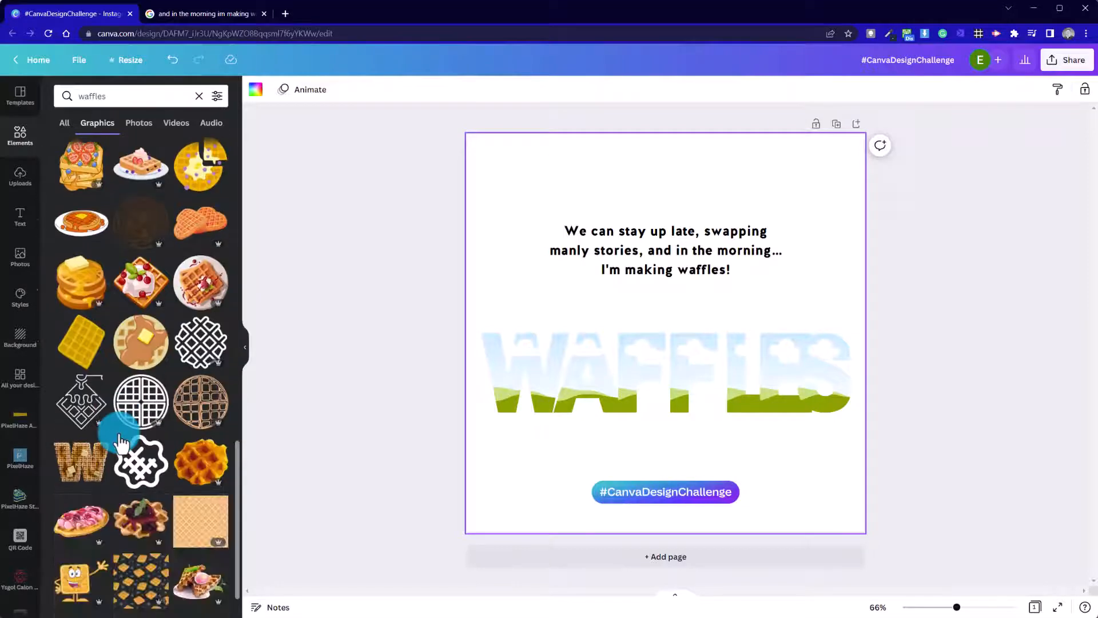
pyautogui.scroll(-4, 120, 441)
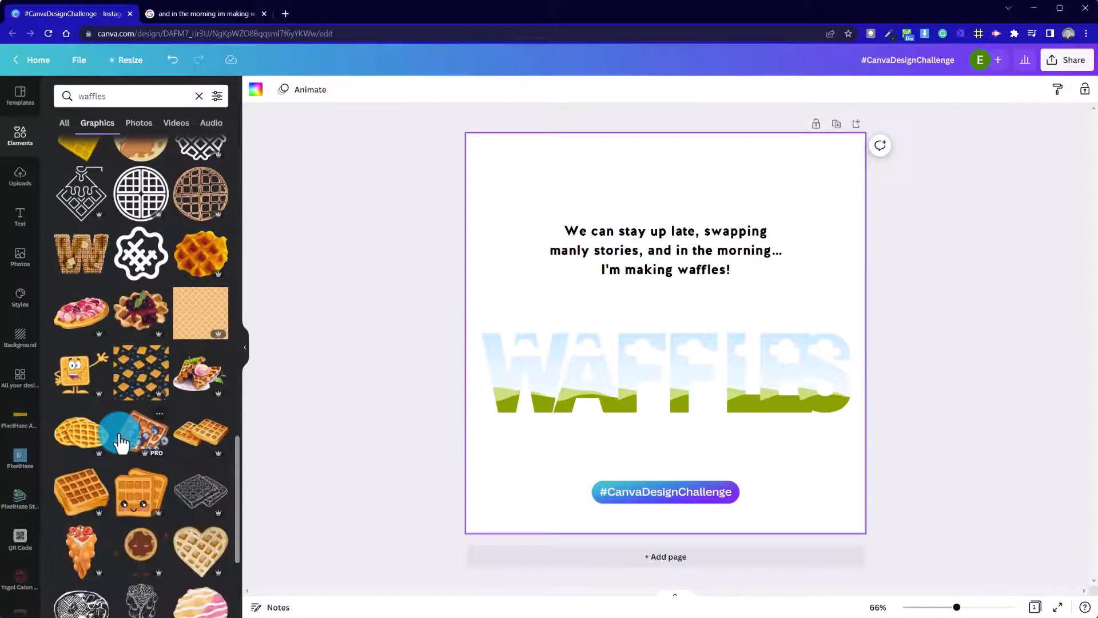
pyautogui.scroll(-4, 120, 440)
pyautogui.scroll(-3, 120, 440)
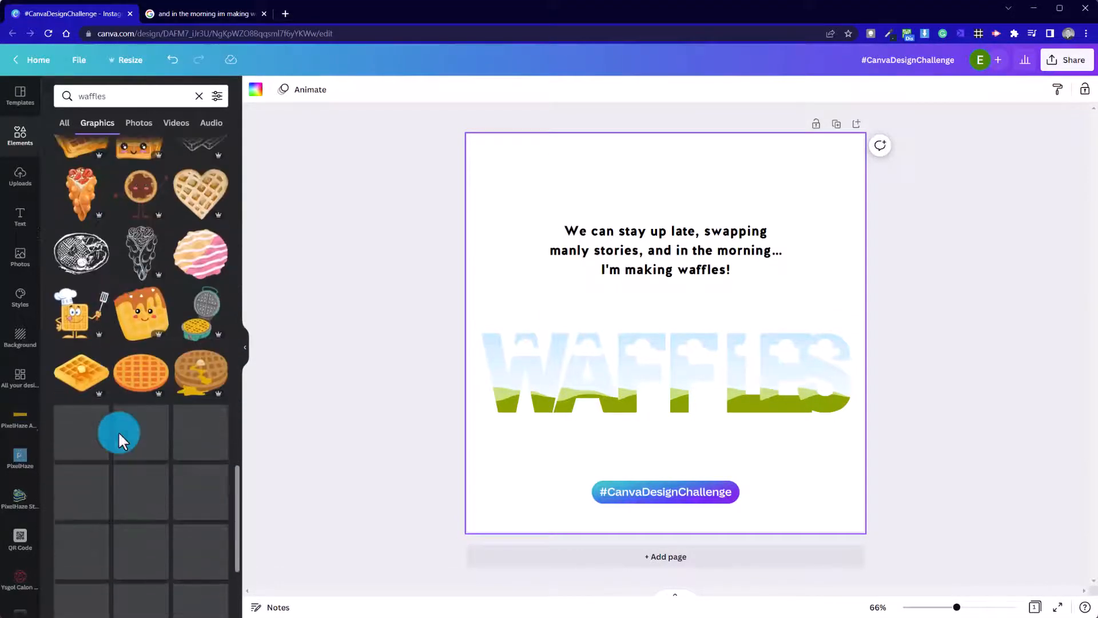
pyautogui.scroll(-4, 120, 440)
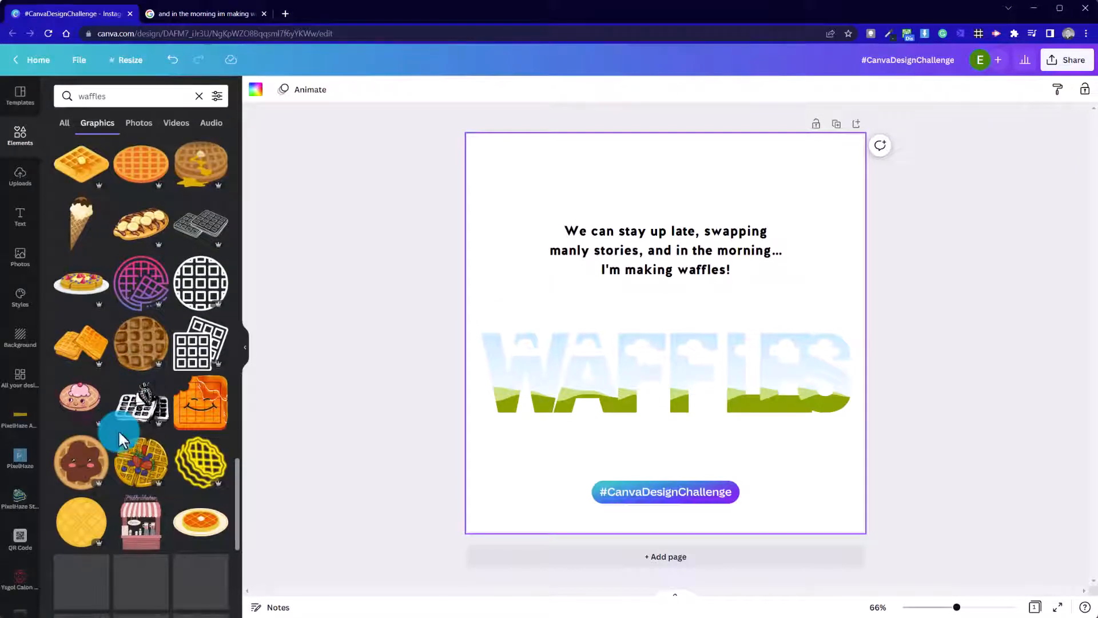
pyautogui.scroll(5, 117, 430)
# - Search the graphics for "waffle pattern" and look through the results for a texture to fill the letters
pyautogui.click(147, 97)
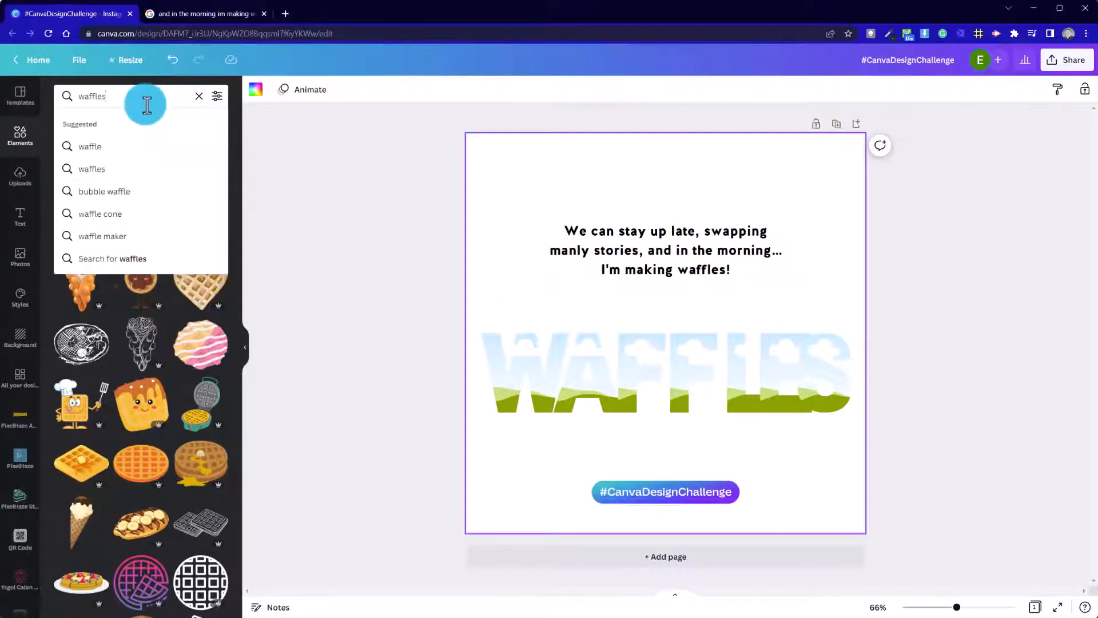
pyautogui.press('BackSpace')
pyautogui.write('pattern')
pyautogui.press('Return')
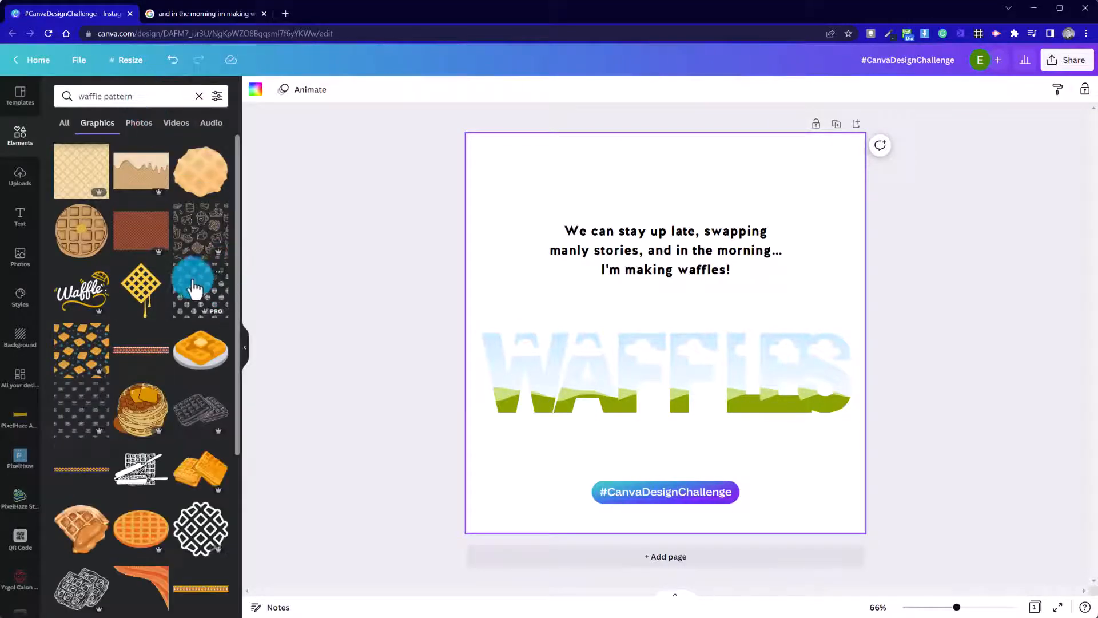
pyautogui.scroll(-2, 197, 316)
pyautogui.scroll(-2, 197, 315)
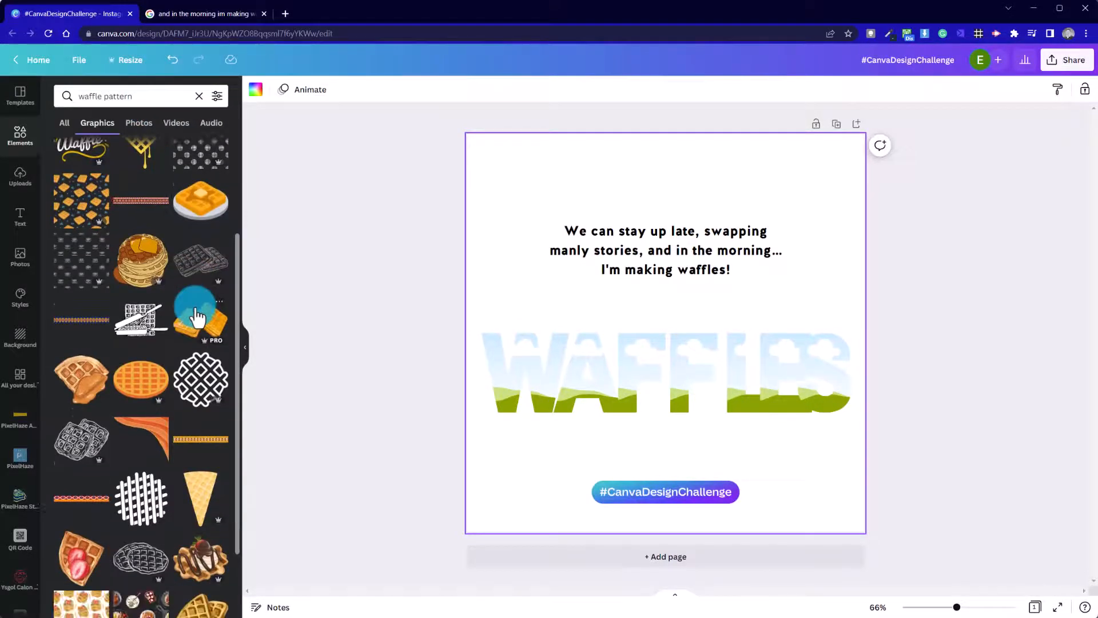
pyautogui.scroll(4, 197, 315)
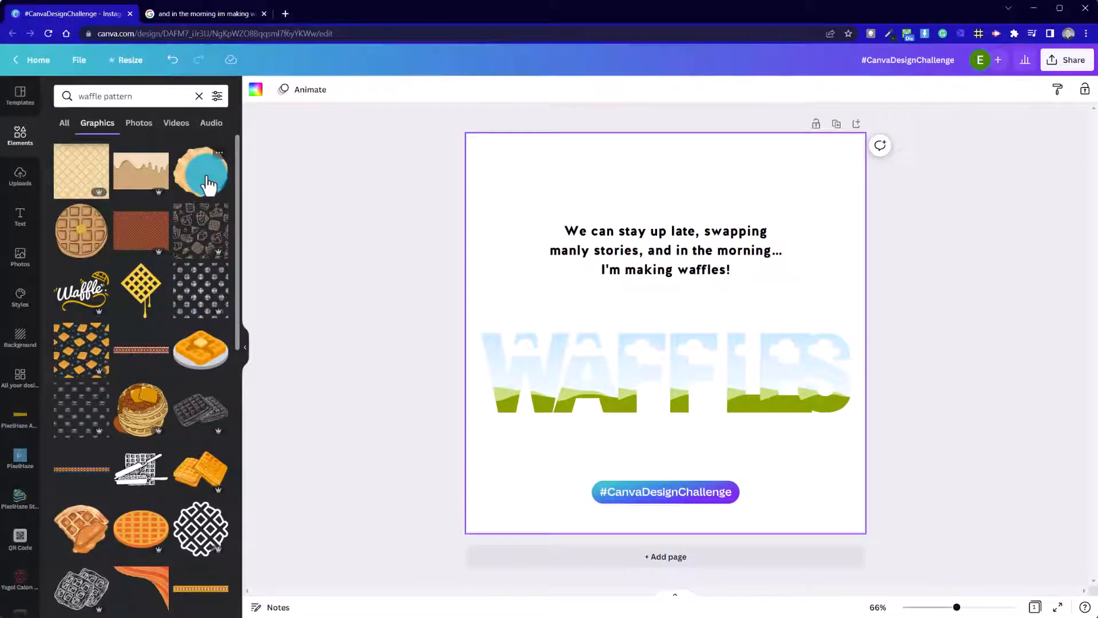
# - Place the round plain waffle graphic in the W frame, then enlarge and reposition it inside so it fills the whole letter
pyautogui.click(208, 184)
pyautogui.moveTo(662, 397); pyautogui.dragTo(514, 373)
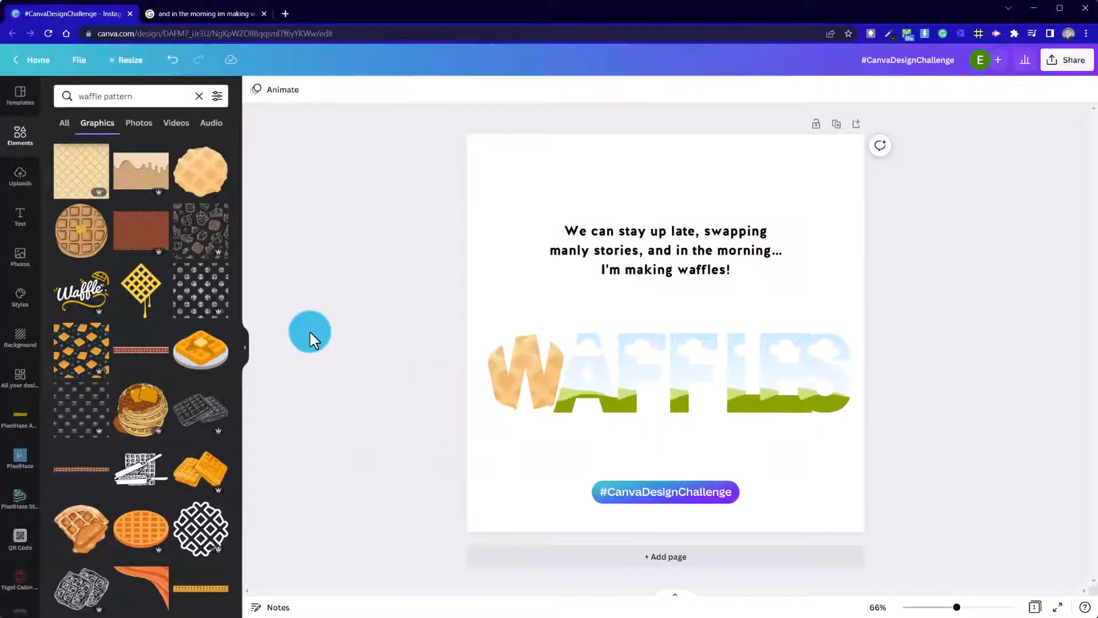
pyautogui.doubleClick(531, 369)
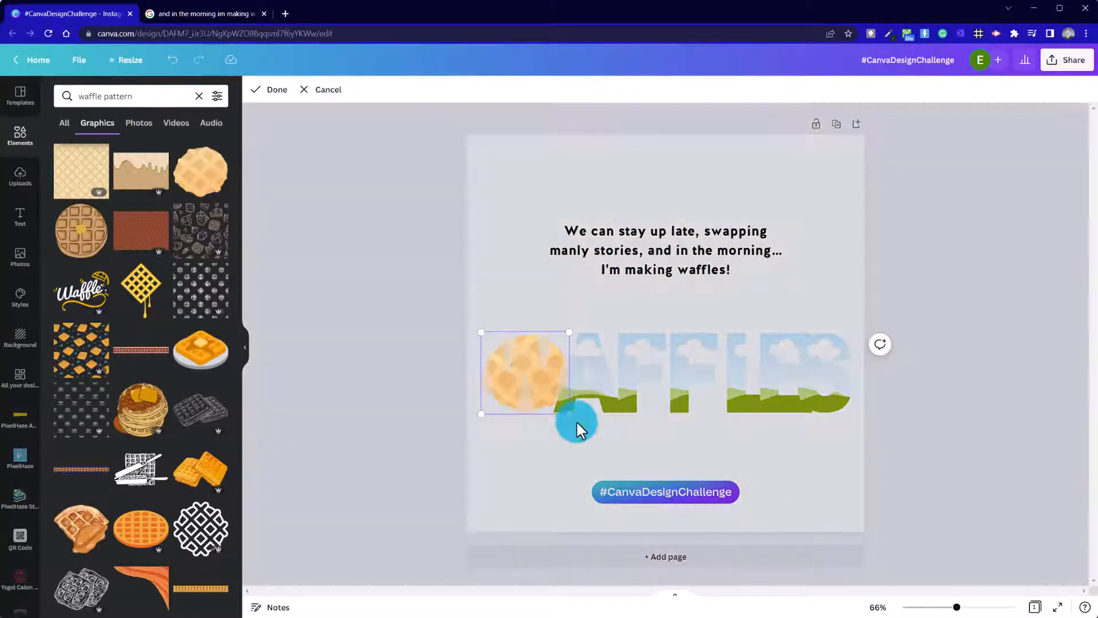
pyautogui.moveTo(573, 418); pyautogui.dragTo(635, 459)
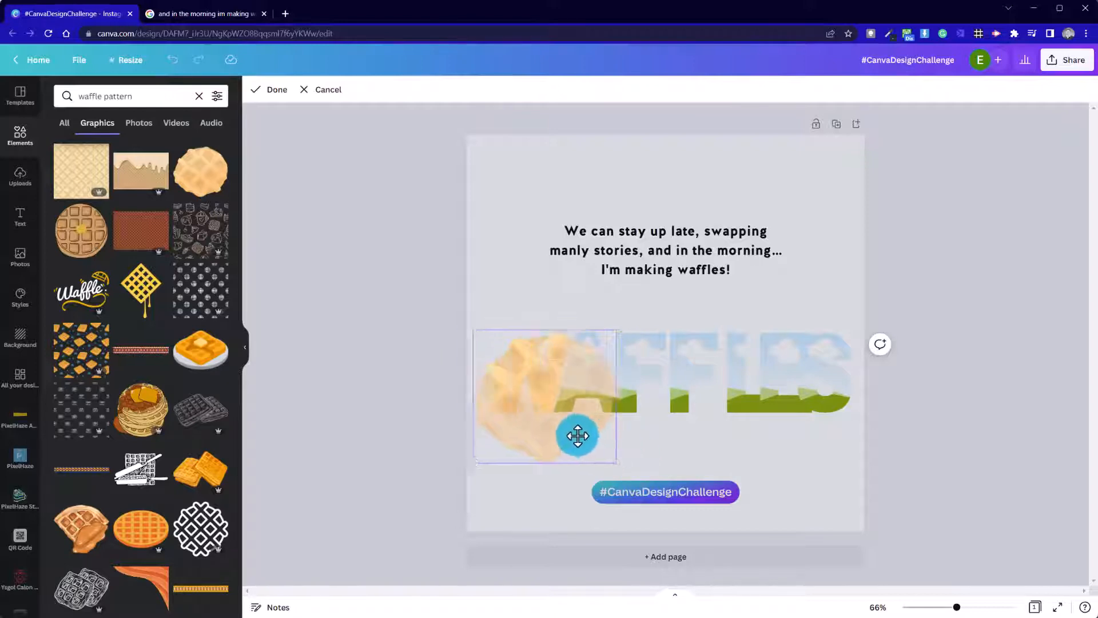
pyautogui.moveTo(578, 436); pyautogui.dragTo(559, 409)
pyautogui.click(550, 462)
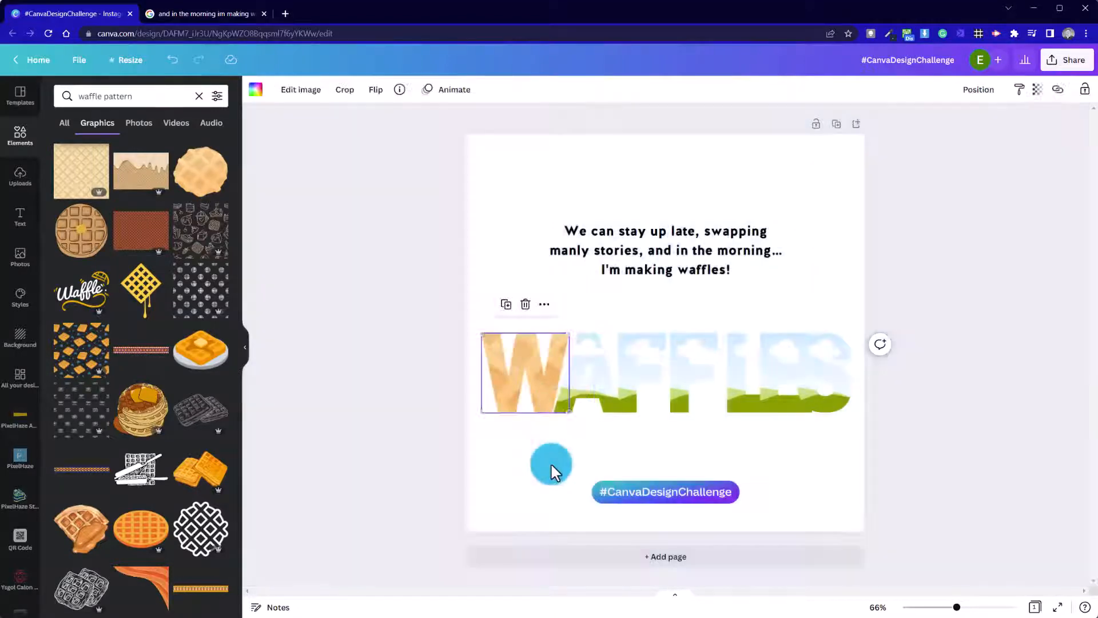
pyautogui.click(379, 369)
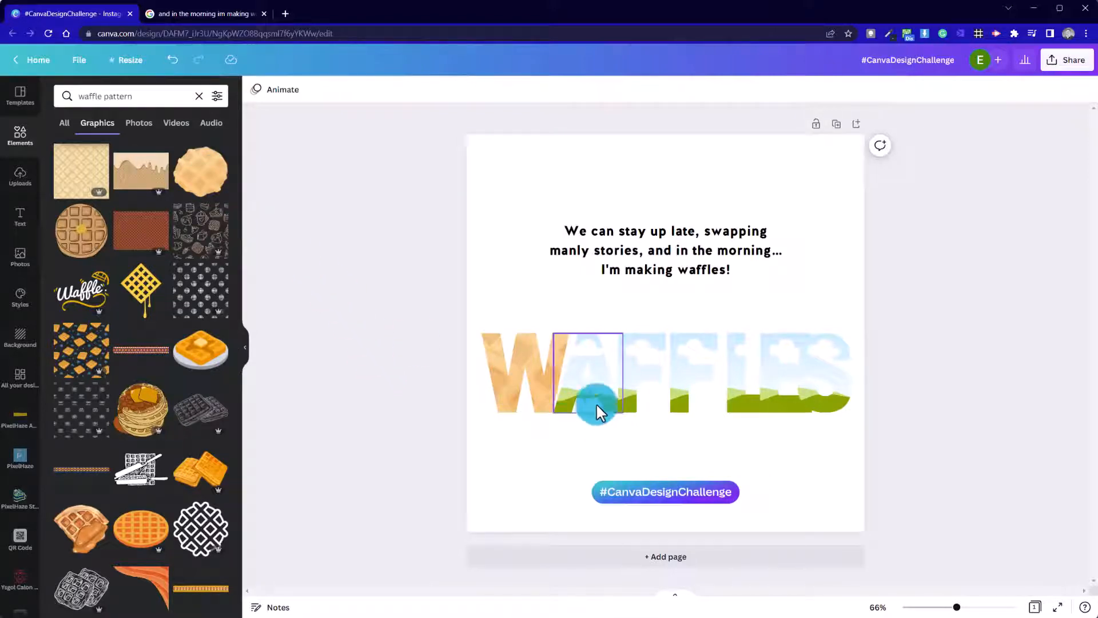
pyautogui.doubleClick(529, 375)
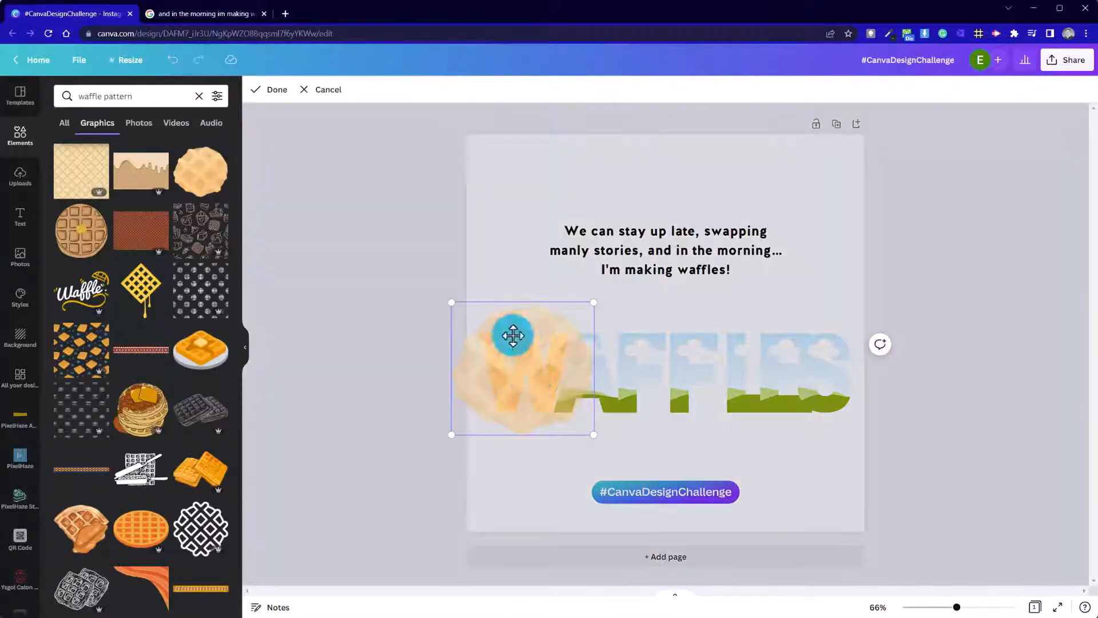
pyautogui.click(270, 90)
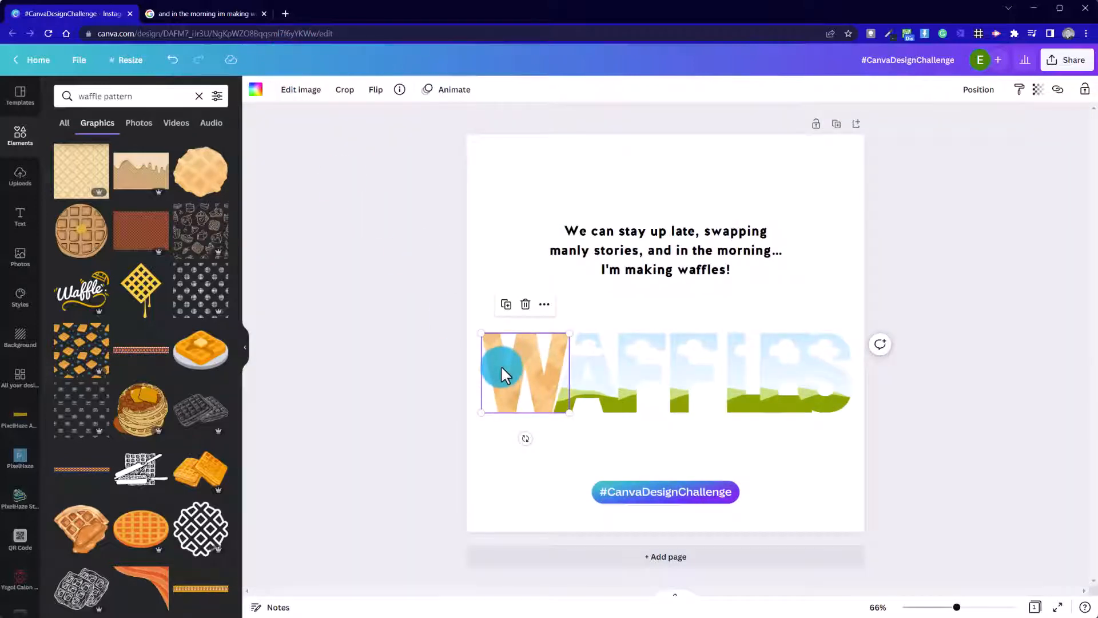
# - Adjust the waffle image in the W to brightness -22, contrast 24 and saturation 24
pyautogui.click(286, 90)
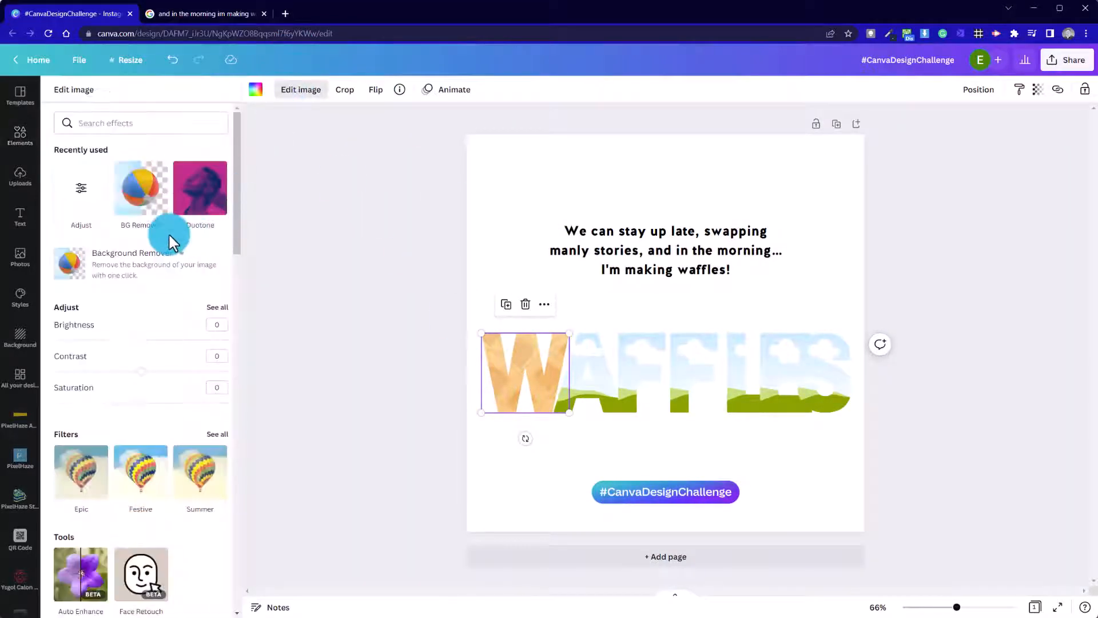
pyautogui.moveTo(151, 368); pyautogui.dragTo(118, 351)
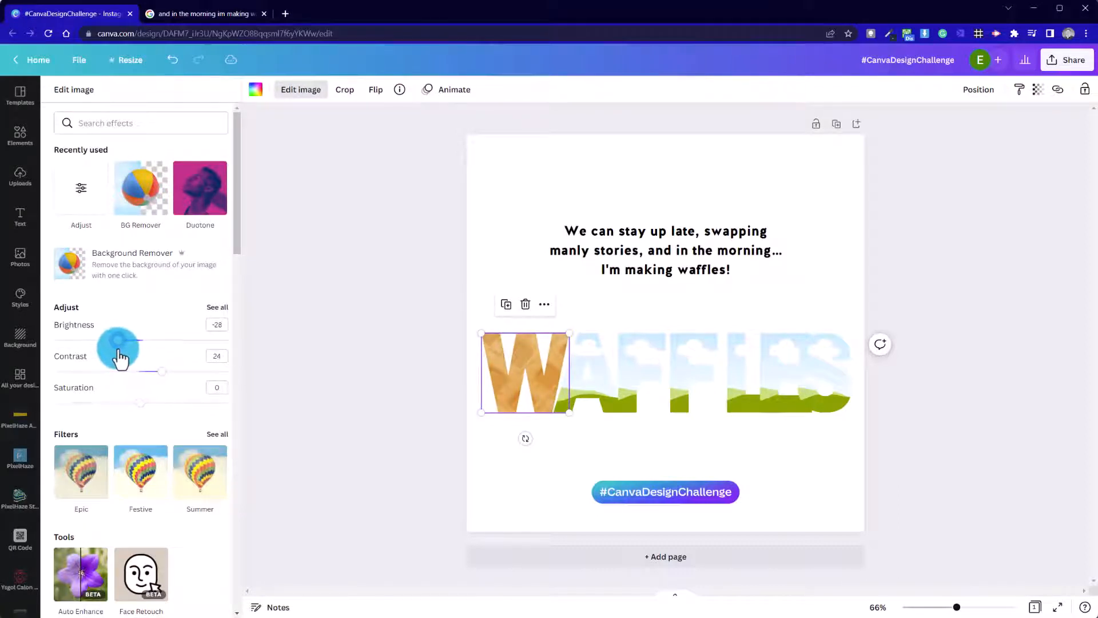
pyautogui.moveTo(156, 387)
pyautogui.mouseDown()
pyautogui.moveTo(147, 404)
pyautogui.moveTo(161, 407)
pyautogui.mouseUp()
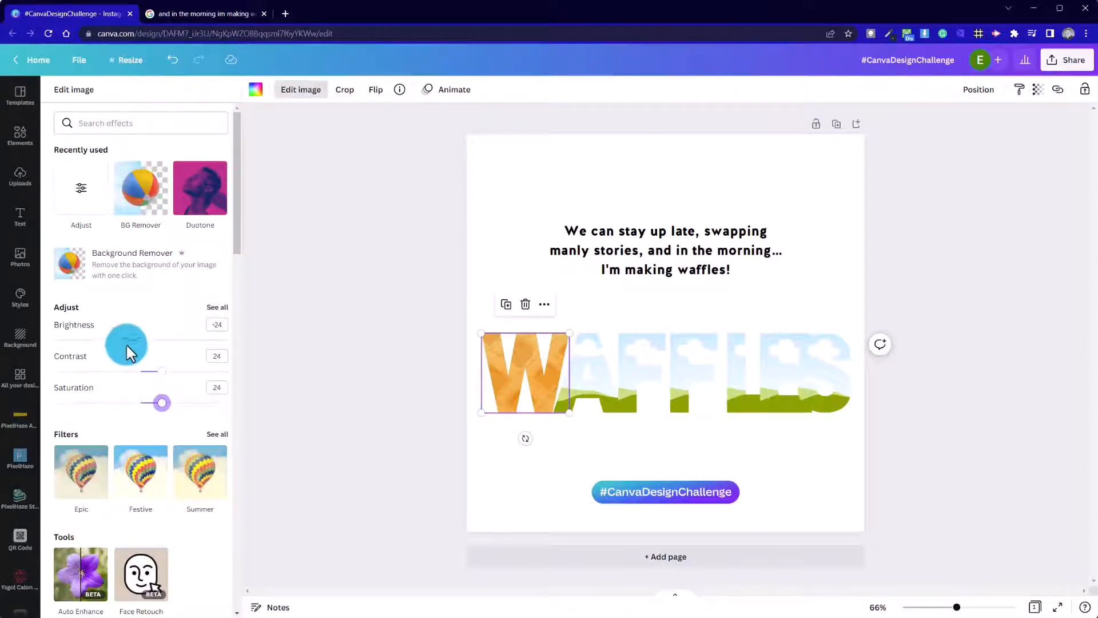
pyautogui.moveTo(125, 343); pyautogui.dragTo(119, 343)
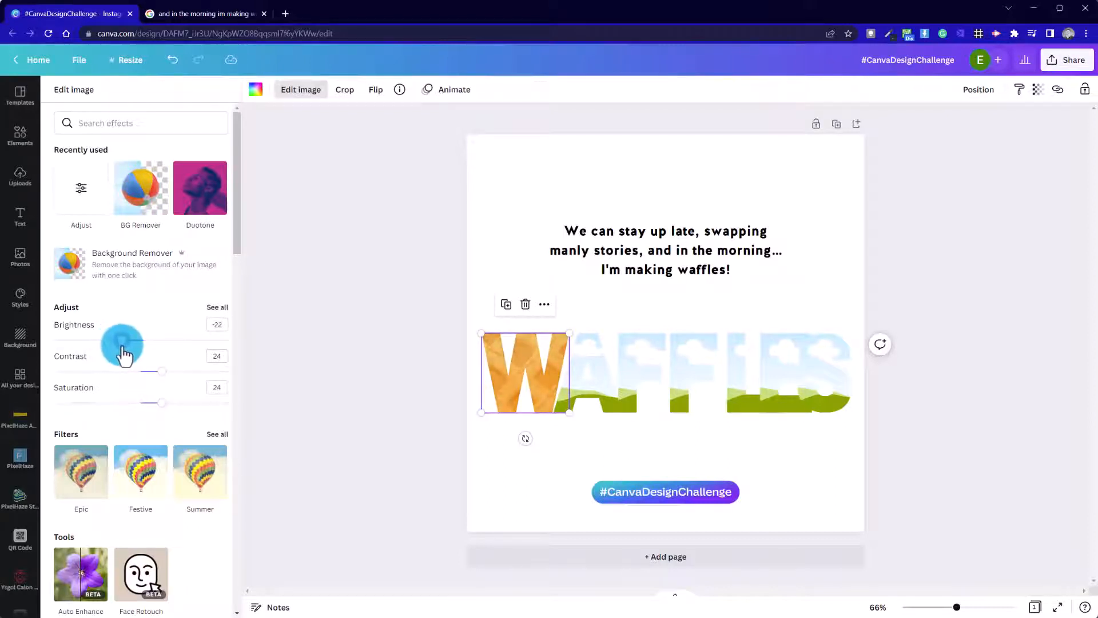
pyautogui.click(379, 345)
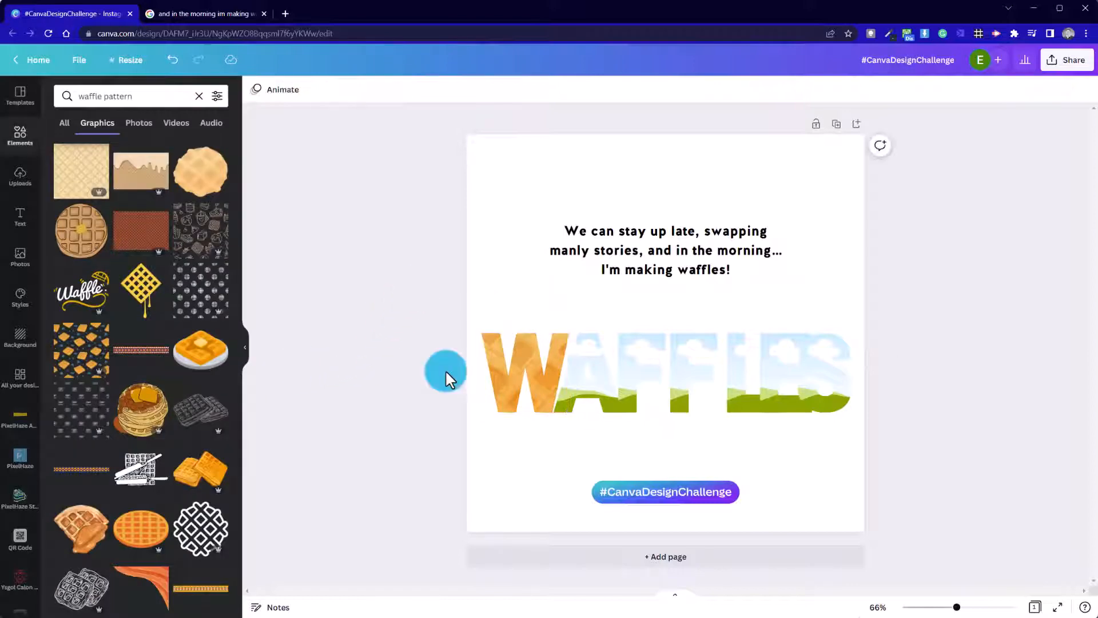
pyautogui.click(542, 492)
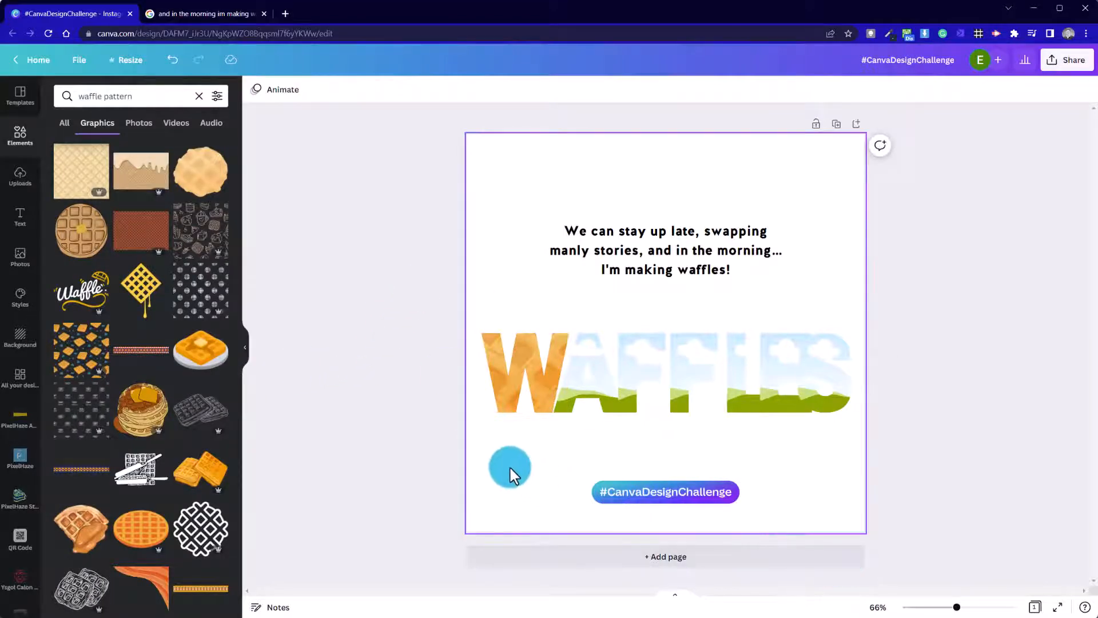
pyautogui.click(399, 441)
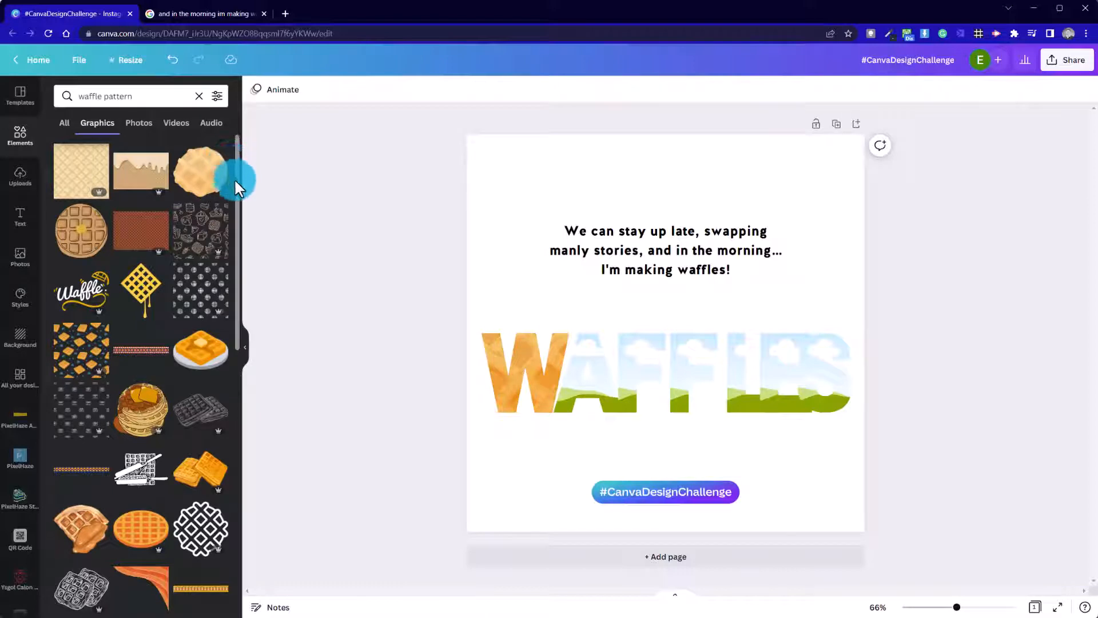
# - Try detaching the waffle image from a duplicate of the W placed in the page's upper-left area, shrink the detached waffle and delete it
pyautogui.click(525, 381)
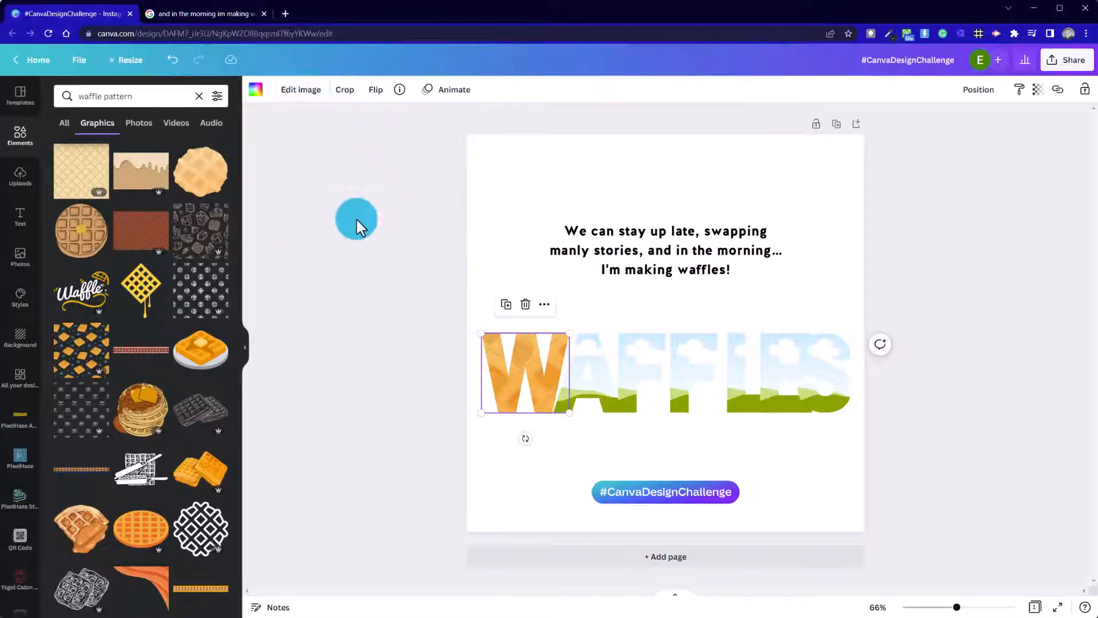
pyautogui.click(506, 304)
pyautogui.moveTo(526, 402); pyautogui.dragTo(519, 220)
pyautogui.rightClick(529, 198)
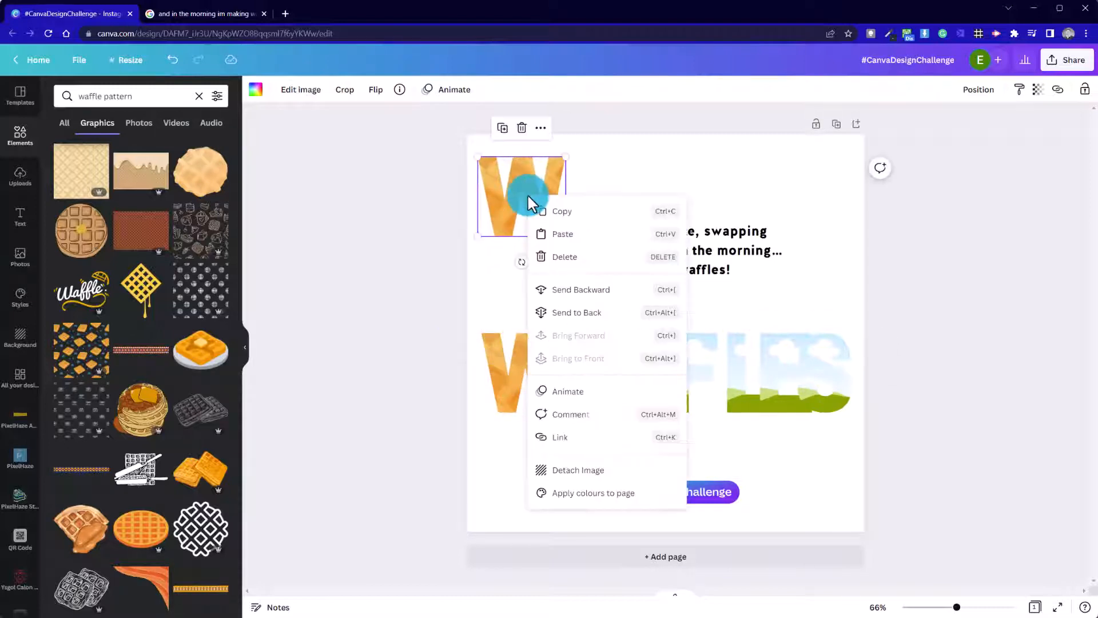
pyautogui.click(597, 476)
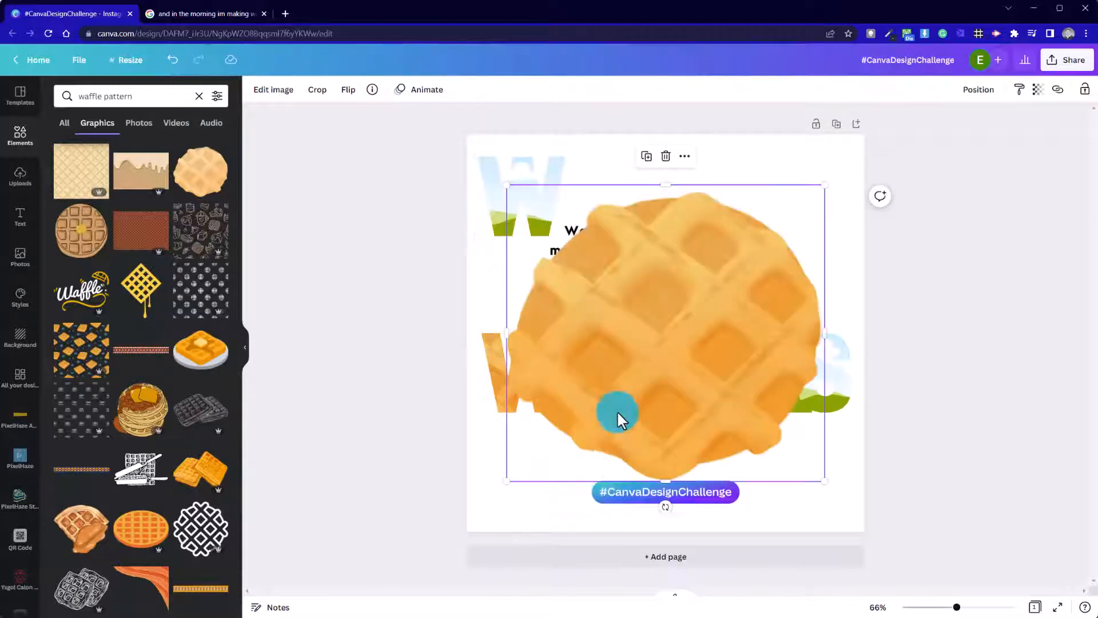
pyautogui.moveTo(653, 366); pyautogui.dragTo(636, 307)
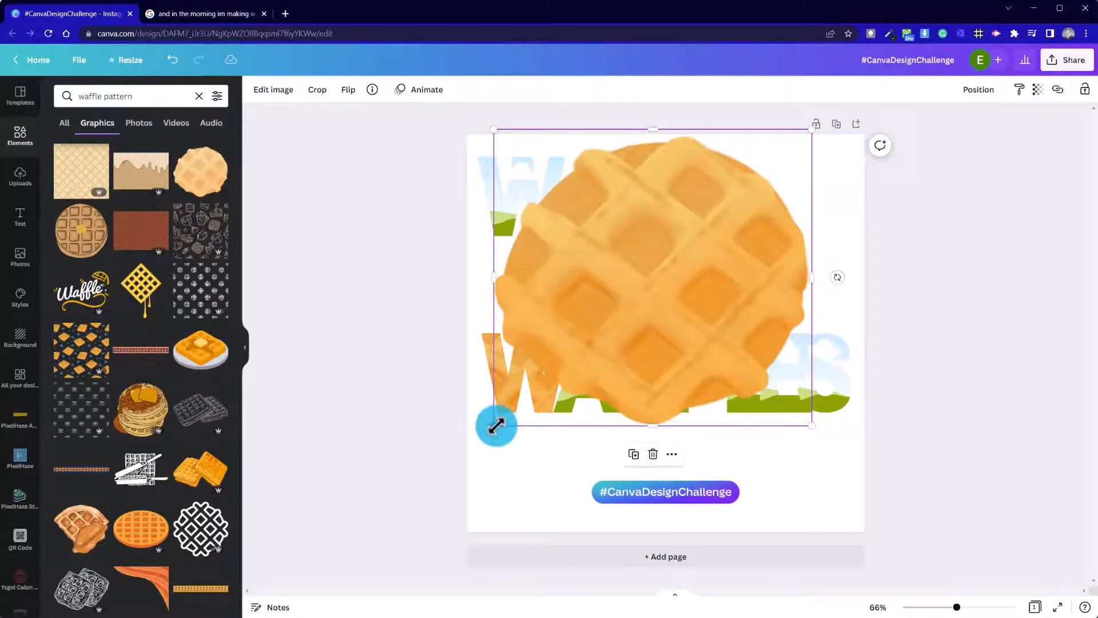
pyautogui.moveTo(496, 426); pyautogui.dragTo(603, 326)
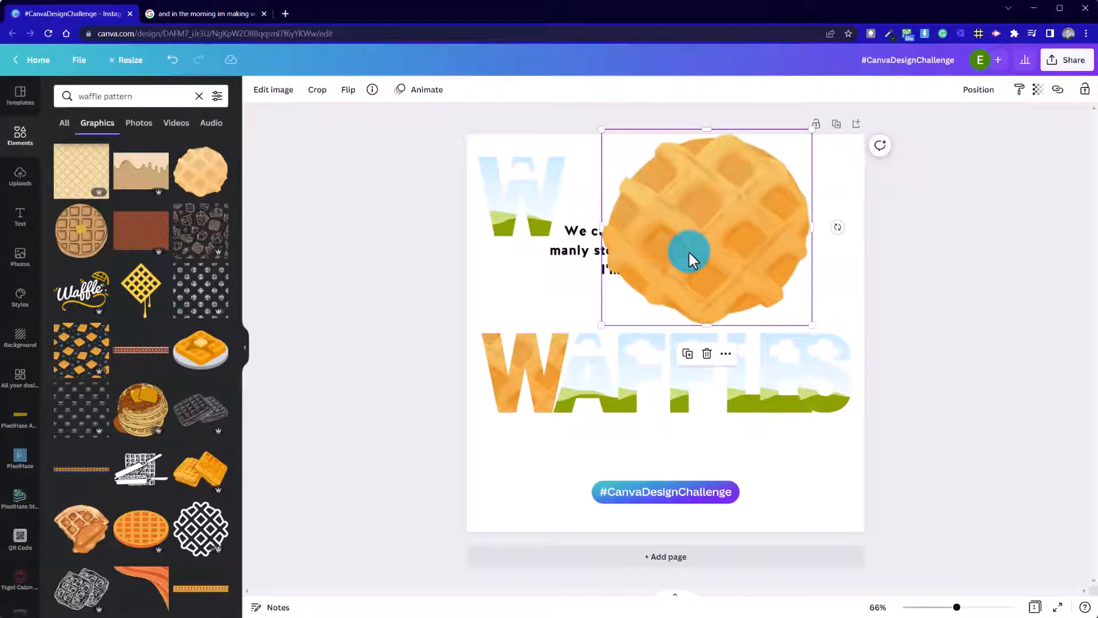
pyautogui.press('Delete')
# - Try adding the round plain waffle graphic to the page again and moving it towards the W
pyautogui.click(517, 372)
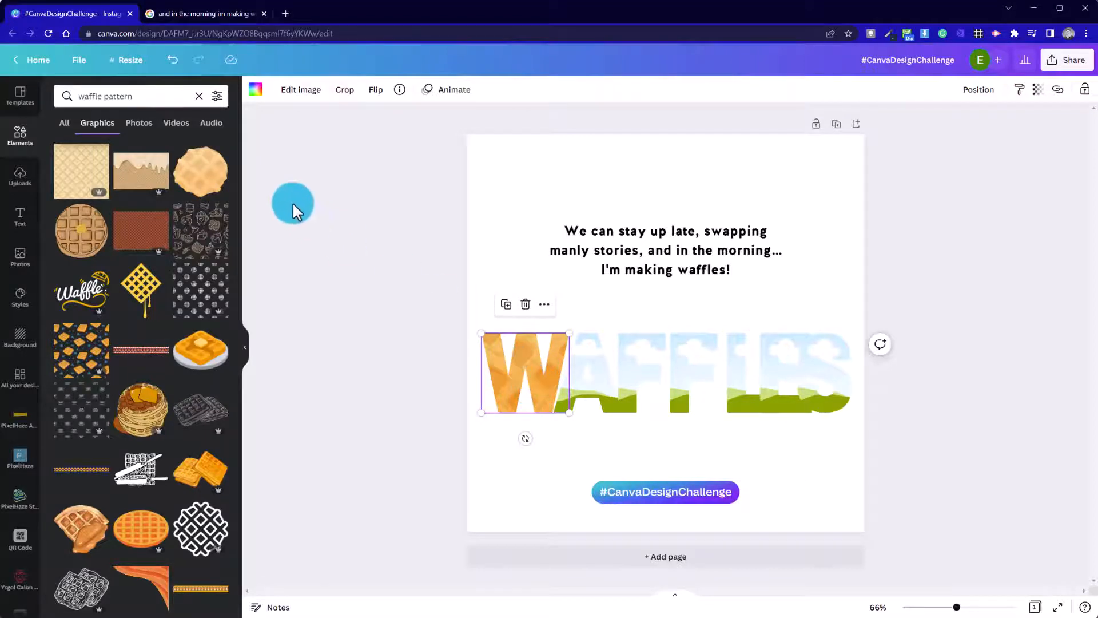
pyautogui.click(209, 175)
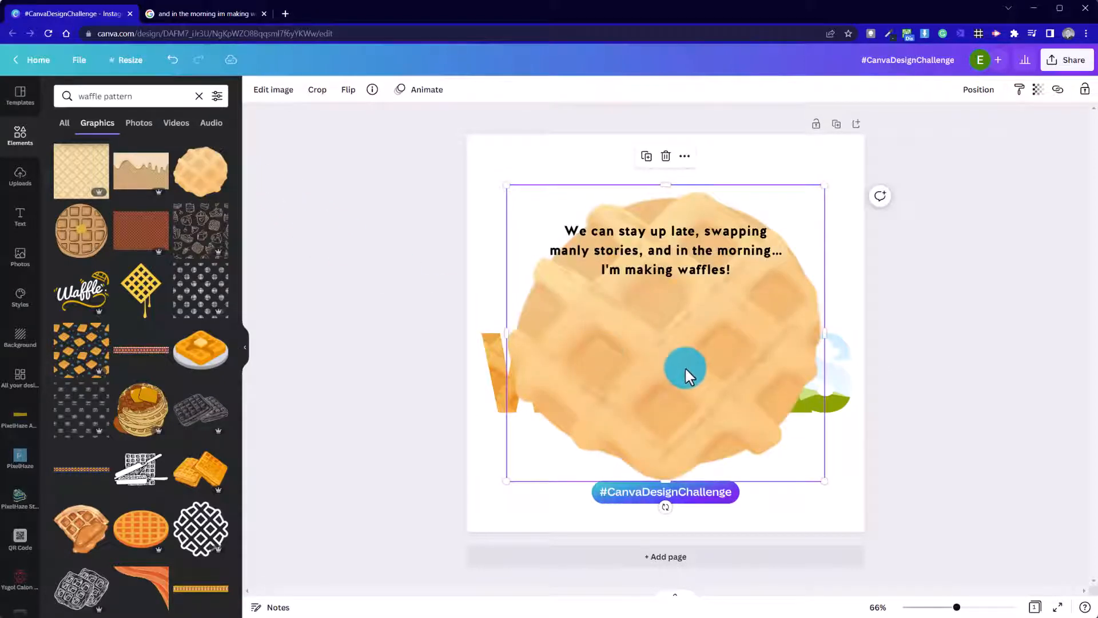
pyautogui.moveTo(685, 367); pyautogui.dragTo(555, 393)
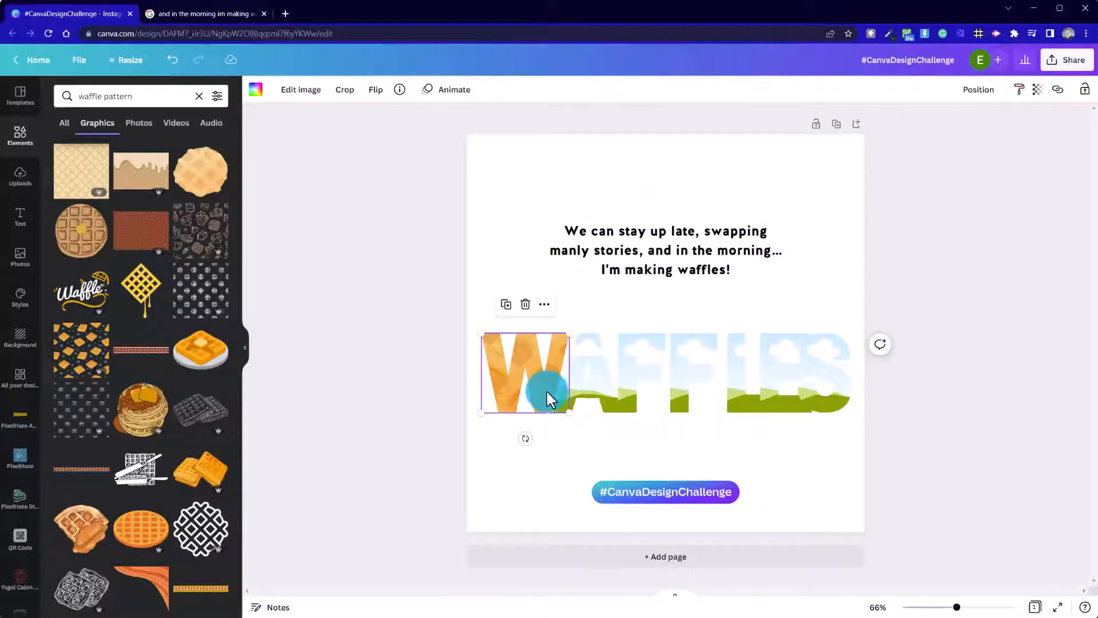
# - Duplicate the waffle-filled W, move the copy to the page's upper-left area, and detach the waffle image from it
pyautogui.rightClick(548, 392)
pyautogui.click(507, 305)
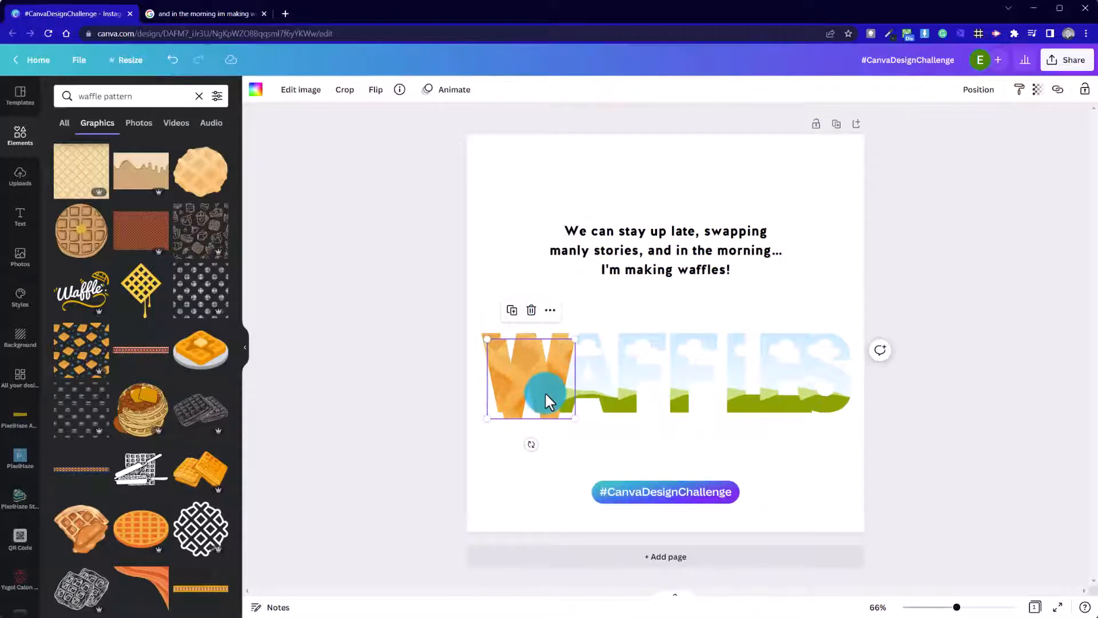
pyautogui.moveTo(544, 392); pyautogui.dragTo(566, 220)
pyautogui.rightClick(567, 220)
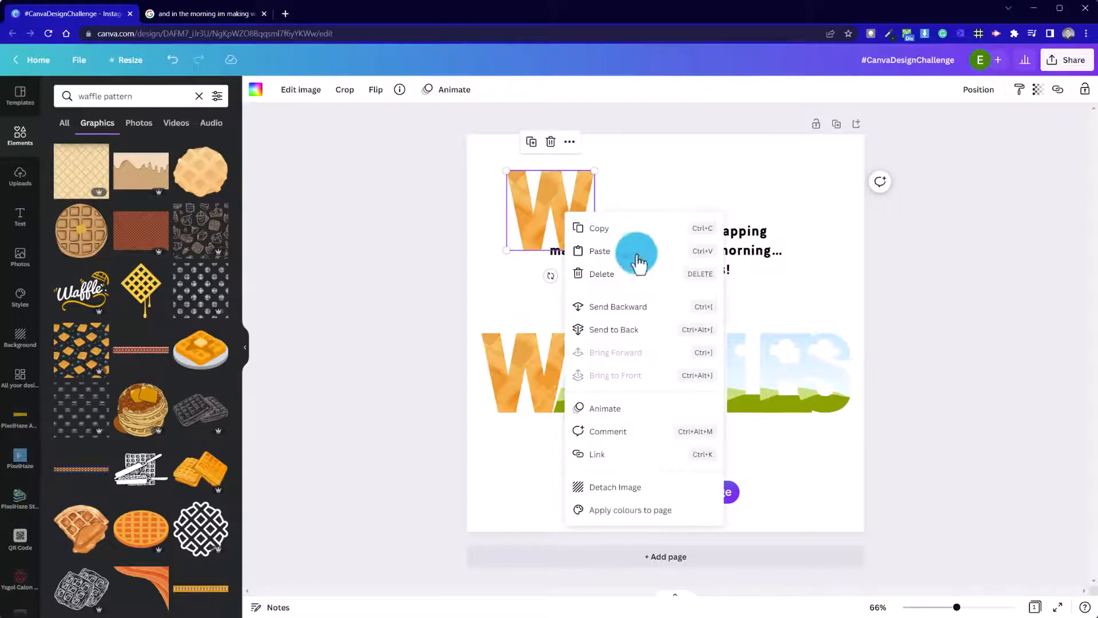
pyautogui.click(653, 484)
# - Try placing the detached waffle image in the first F frame, then undo the placement
pyautogui.moveTo(654, 485); pyautogui.dragTo(637, 370)
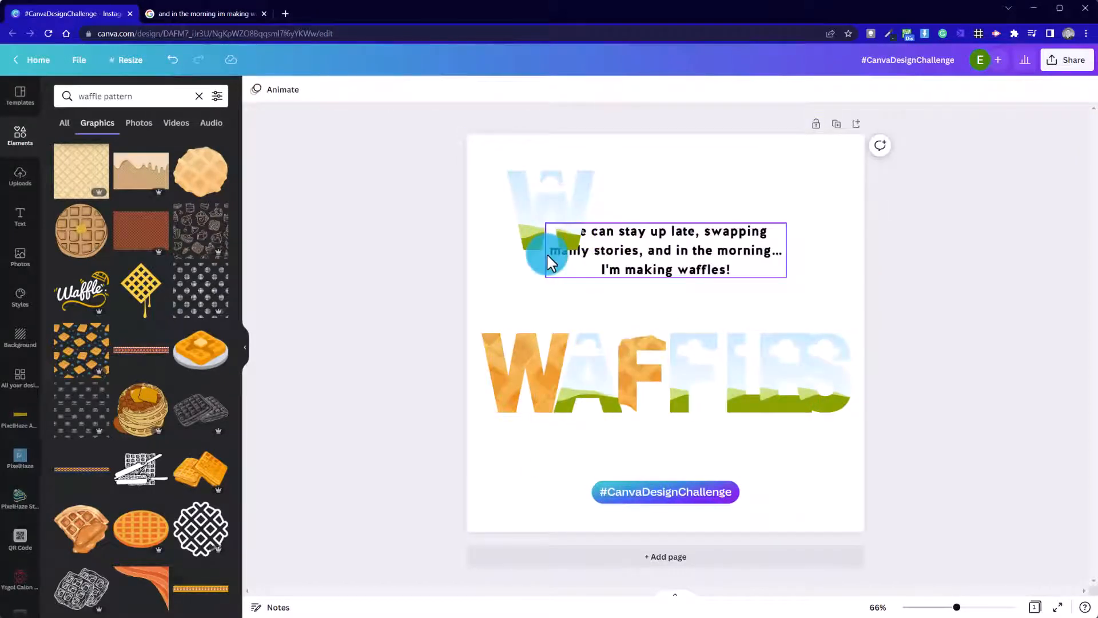
pyautogui.click(531, 206)
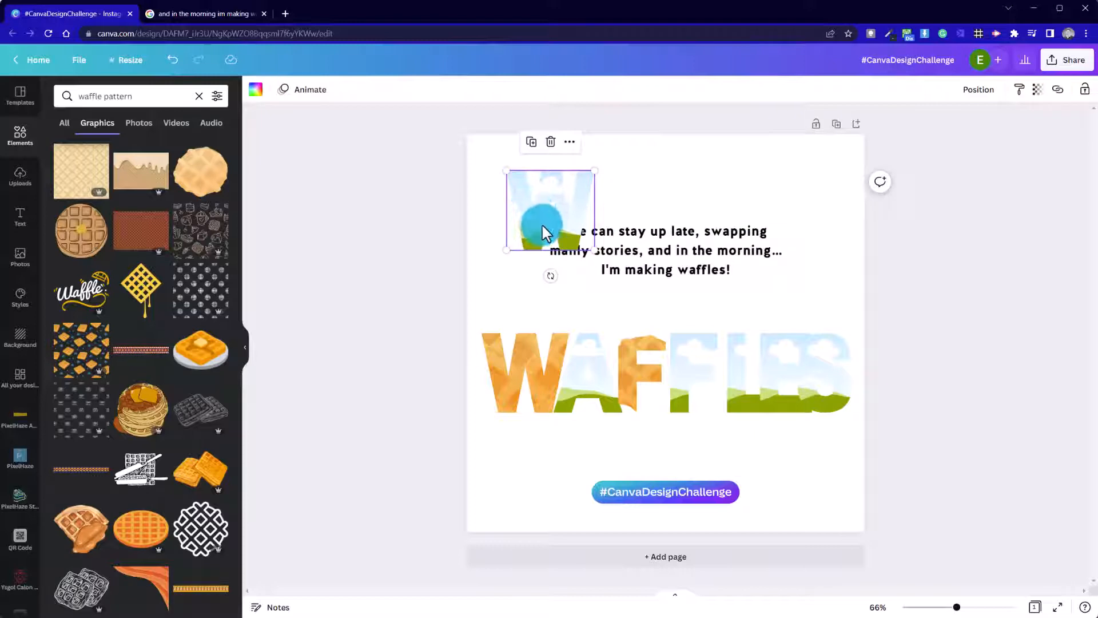
pyautogui.hotkey('ctrl', 'z')
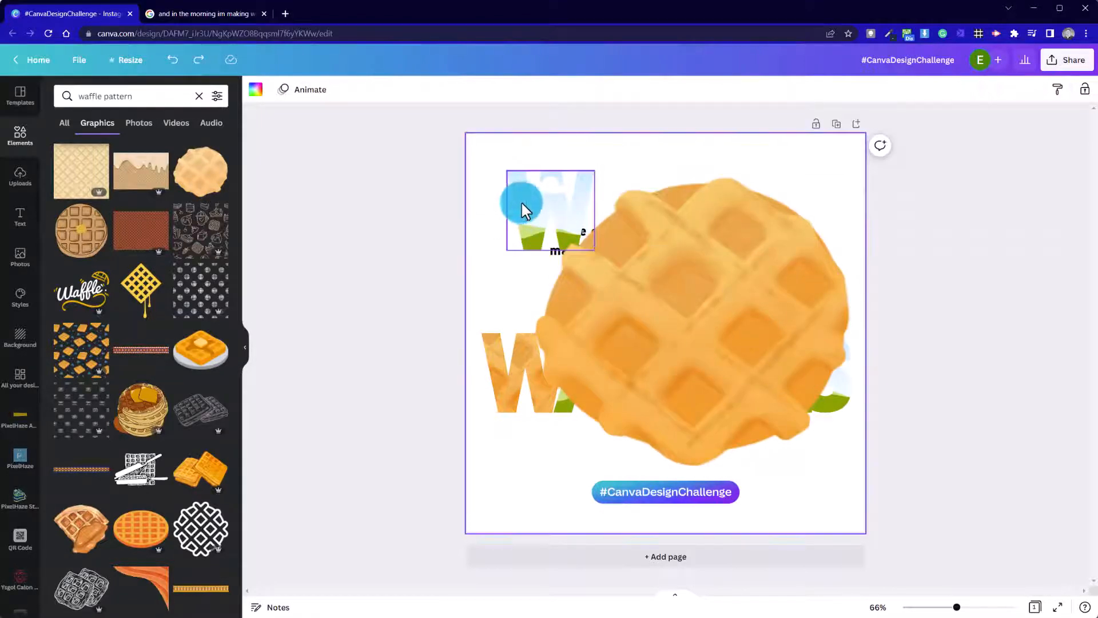
# - Delete the emptied W copy and duplicate the page with the detached waffle on it
pyautogui.click(624, 313)
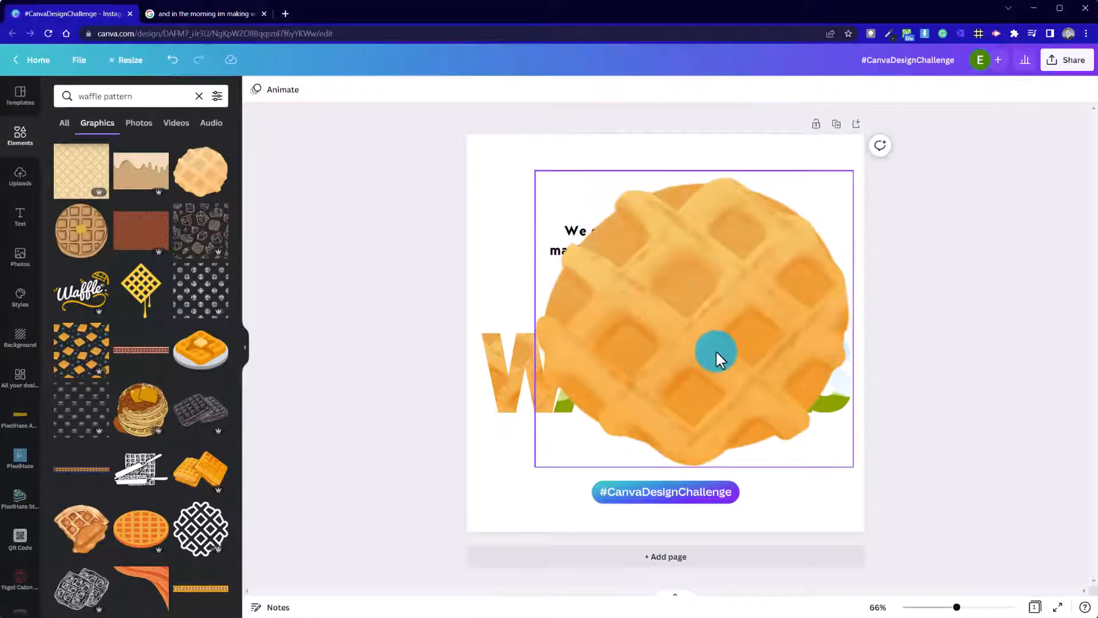
pyautogui.click(836, 123)
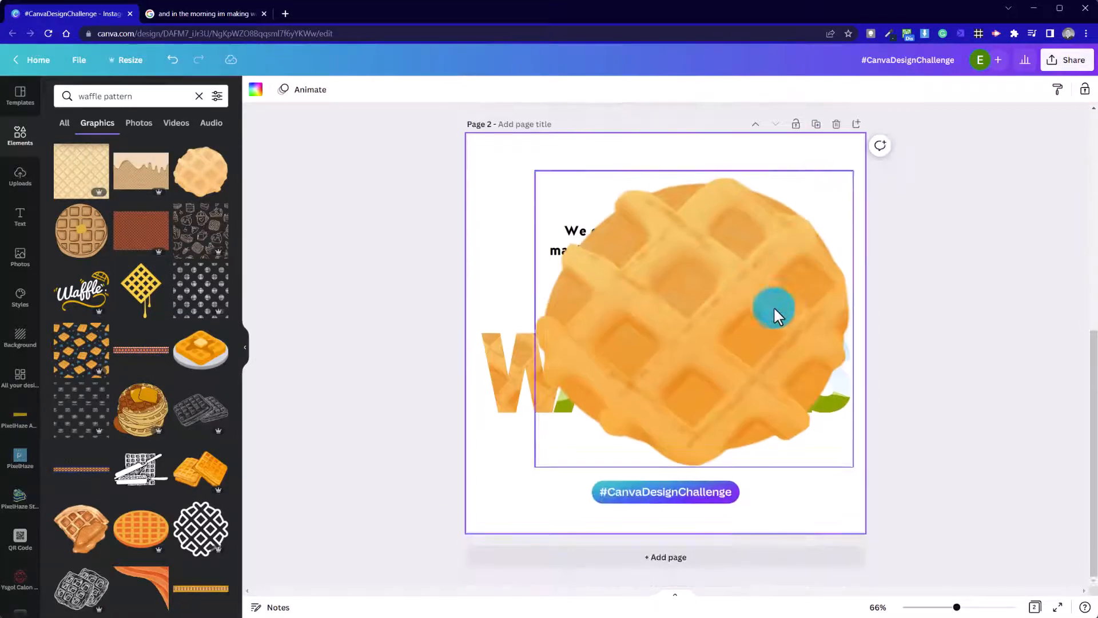
# - On page 1, shrink the detached waffle and place it in the page's upper-left area, above the word
pyautogui.click(671, 298)
pyautogui.scroll(8, 700, 302)
pyautogui.moveTo(700, 302); pyautogui.dragTo(635, 259)
pyautogui.moveTo(797, 414); pyautogui.dragTo(669, 314)
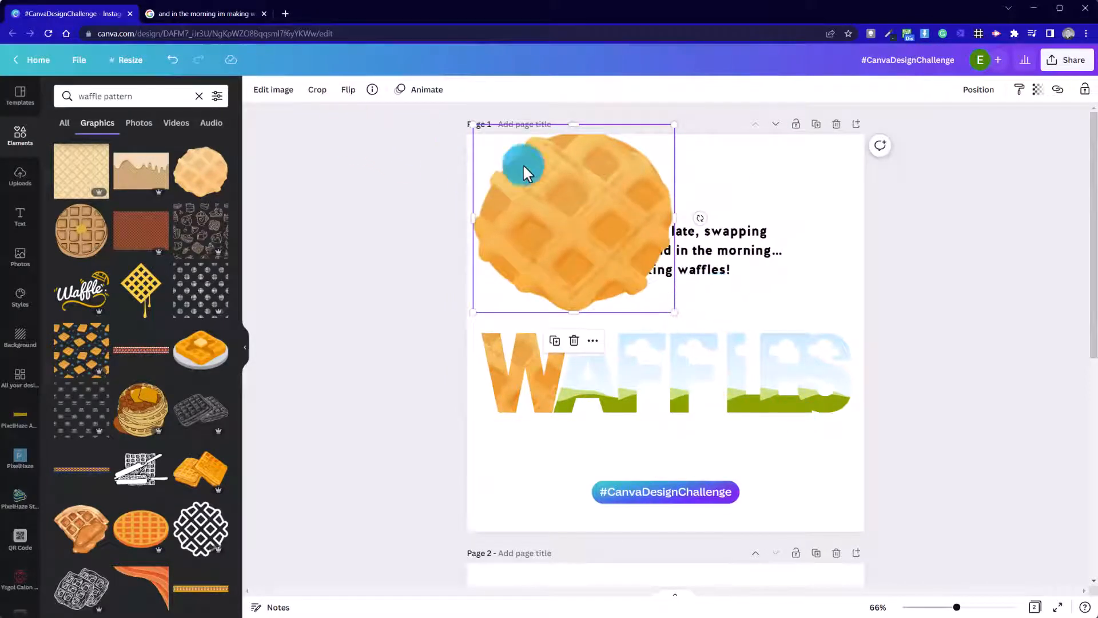
pyautogui.moveTo(551, 169); pyautogui.dragTo(562, 193)
# - Duplicate the shrunken waffle several times and spread the copies across the area above the word
pyautogui.click(557, 358)
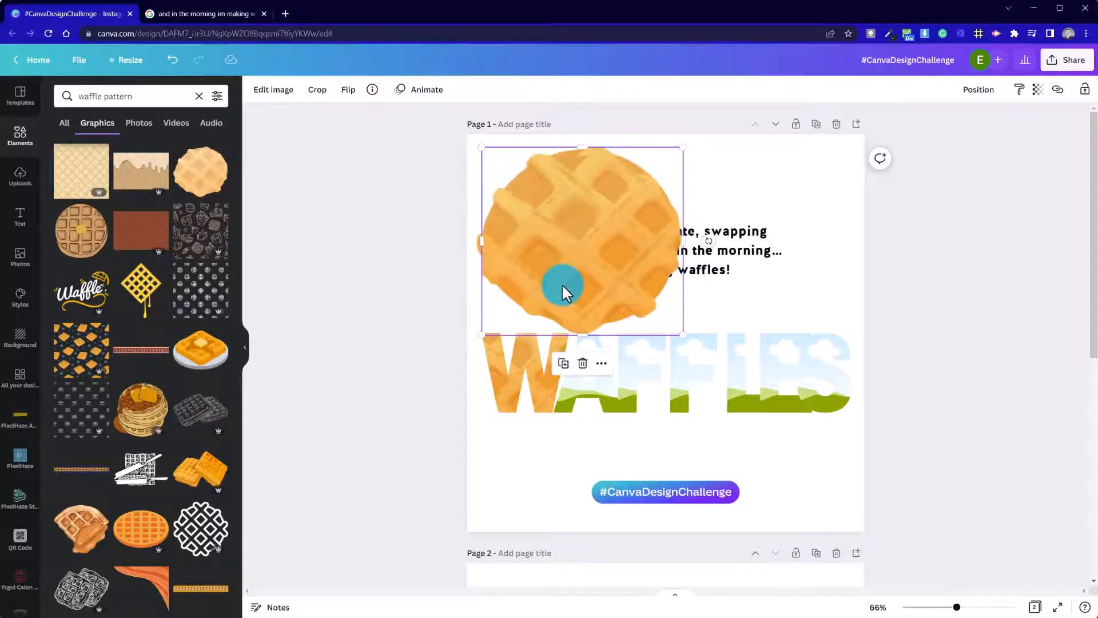
pyautogui.moveTo(562, 284); pyautogui.dragTo(700, 267)
pyautogui.click(587, 353)
pyautogui.click(652, 351)
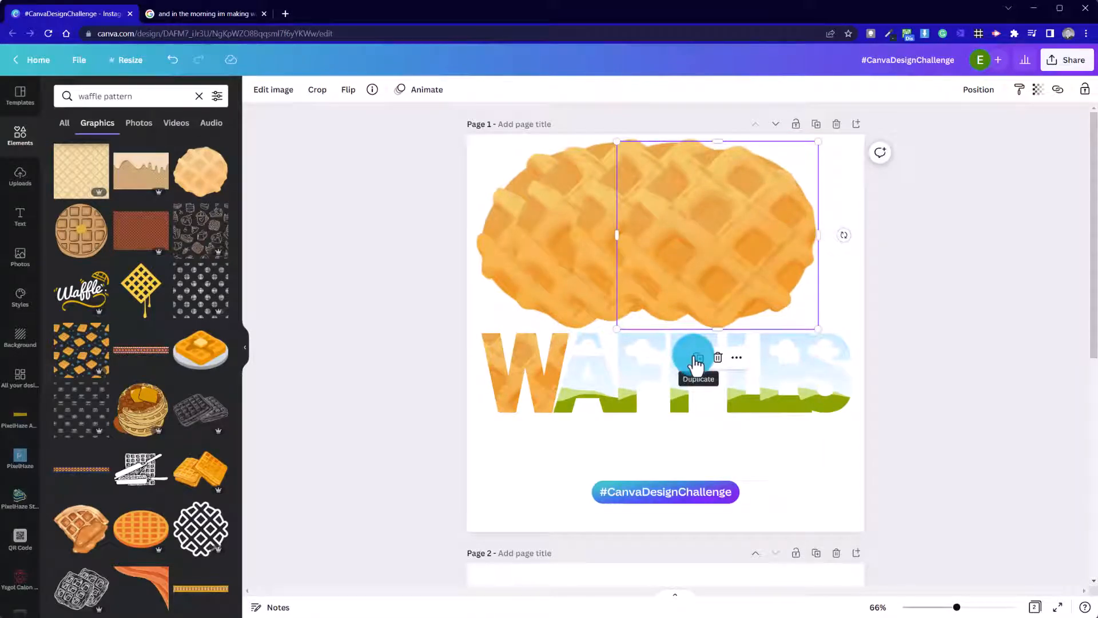
pyautogui.click(697, 359)
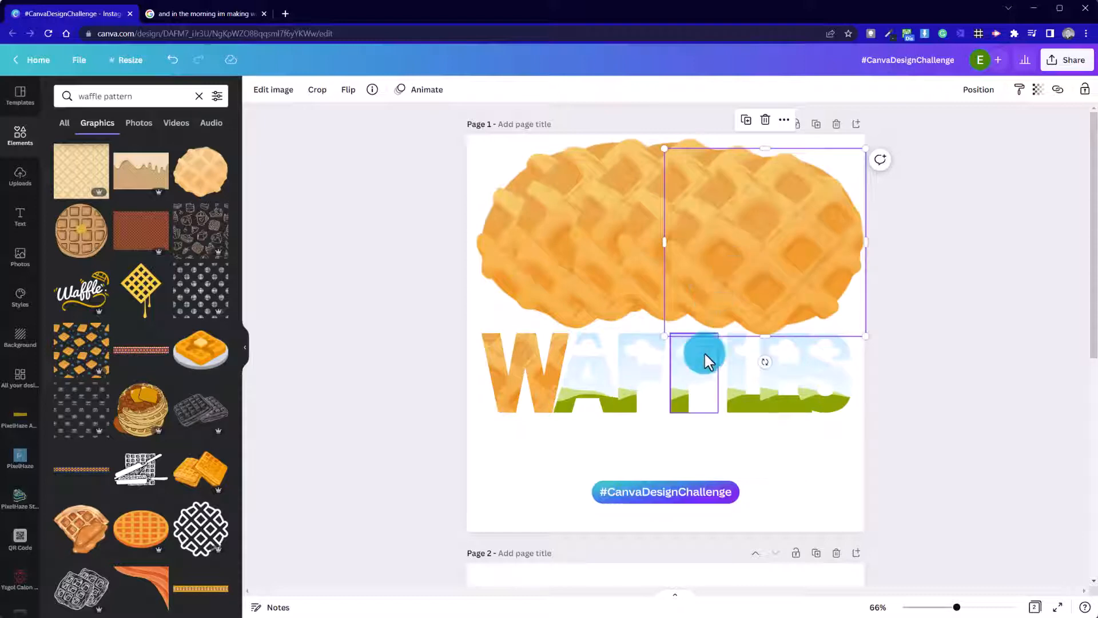
# - Fill the A, both F, L, E and S letter frames with the waffle copies, one waffle per letter
pyautogui.moveTo(710, 328); pyautogui.dragTo(590, 370)
pyautogui.click(661, 357)
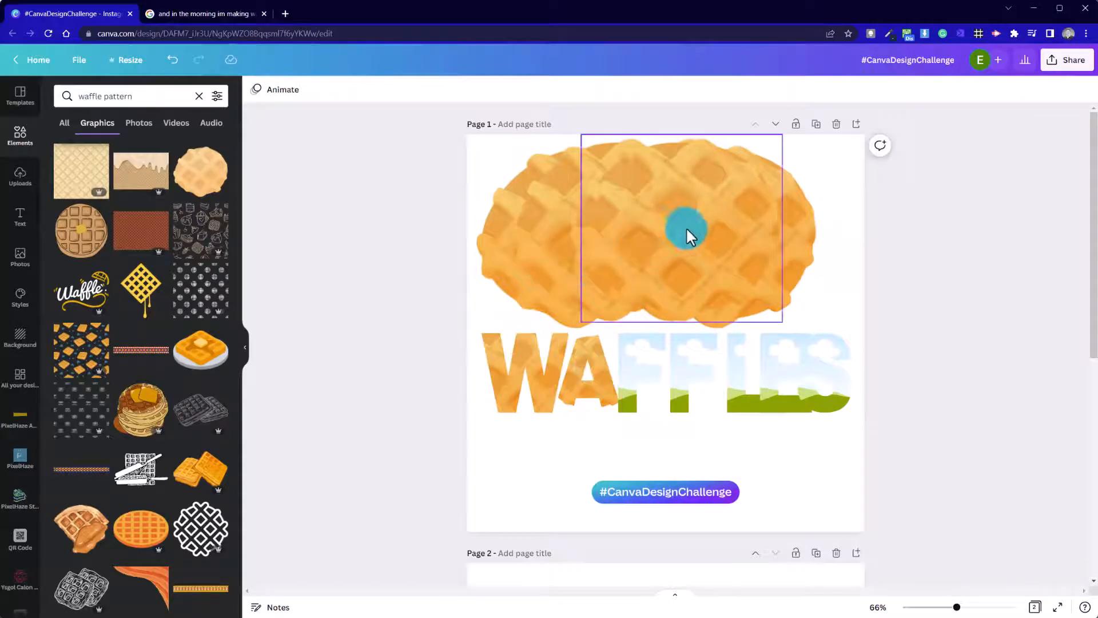
pyautogui.moveTo(688, 234); pyautogui.dragTo(644, 346)
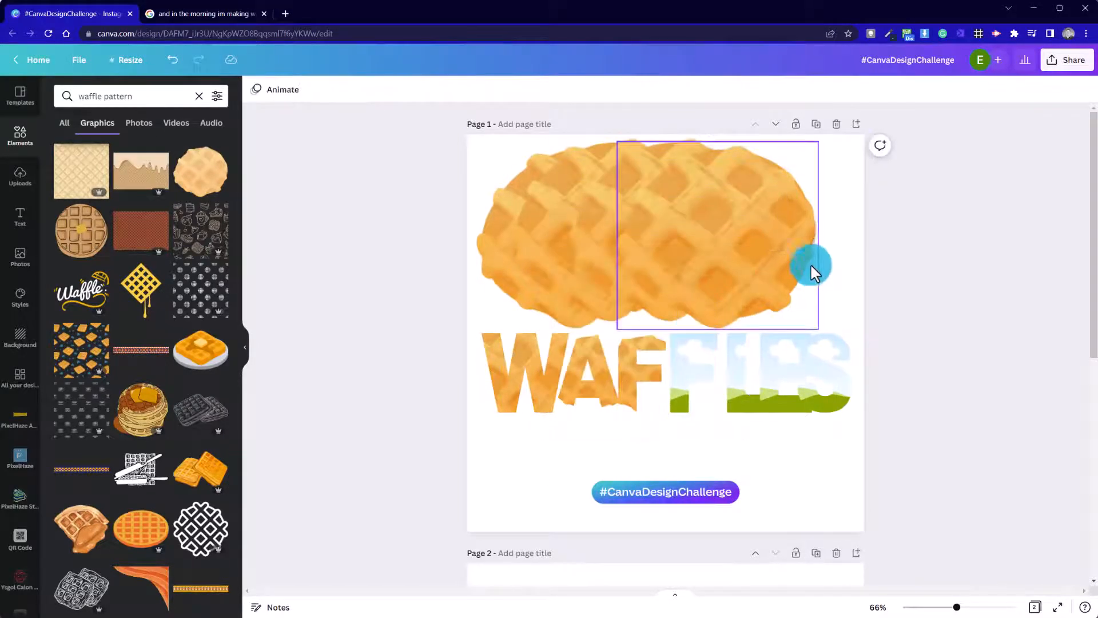
pyautogui.moveTo(688, 249); pyautogui.dragTo(682, 362)
pyautogui.moveTo(724, 229); pyautogui.dragTo(747, 351)
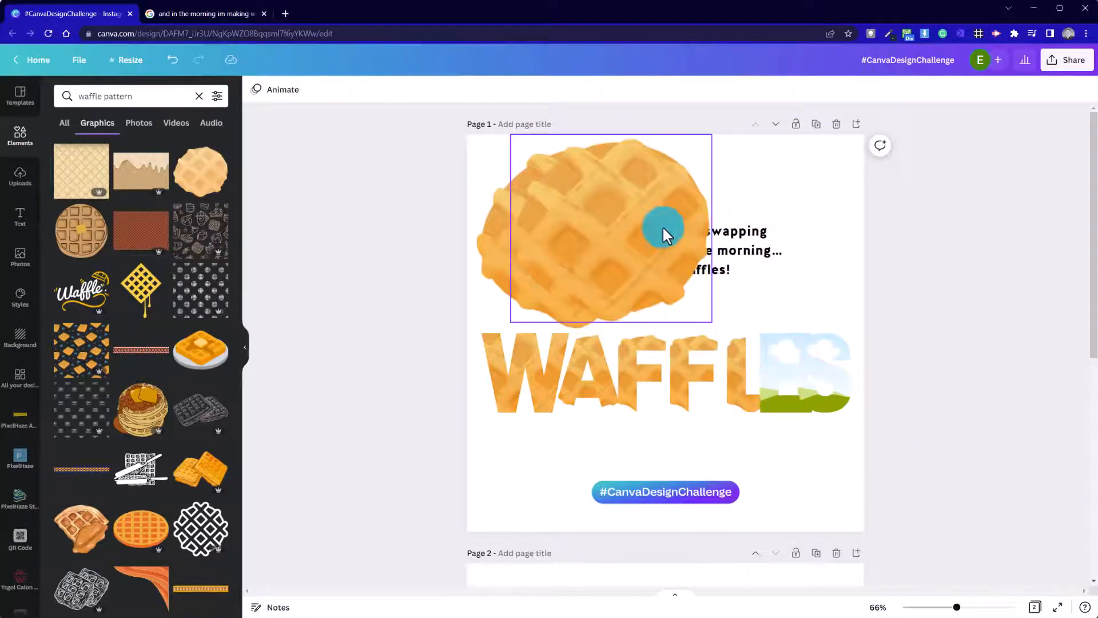
pyautogui.moveTo(662, 229); pyautogui.dragTo(806, 353)
pyautogui.moveTo(791, 361); pyautogui.dragTo(767, 362)
pyautogui.moveTo(551, 232); pyautogui.dragTo(821, 378)
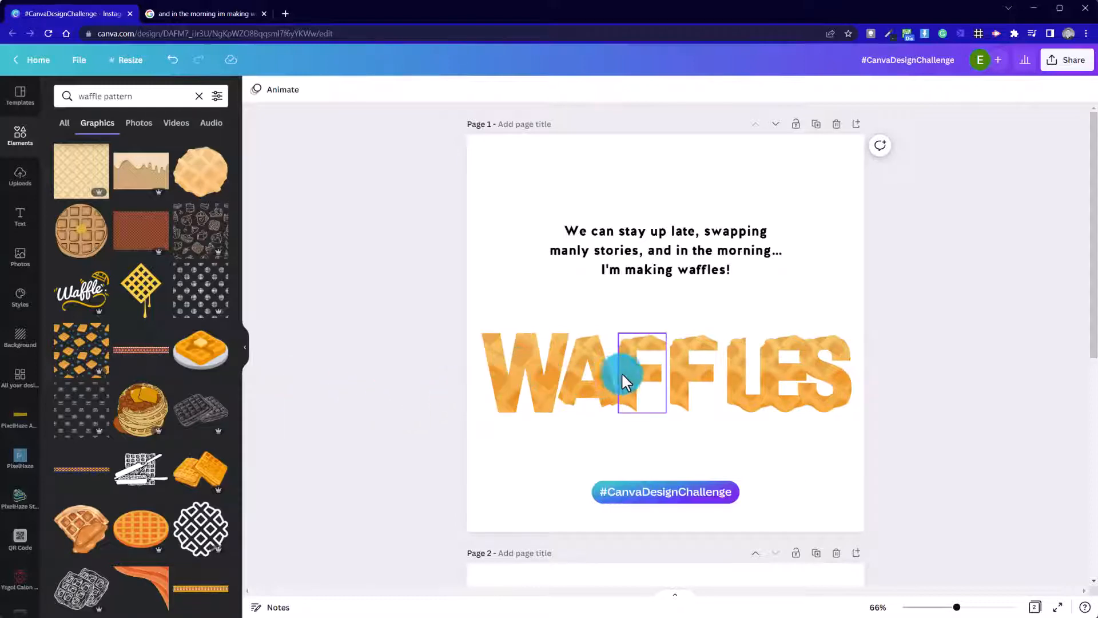
# - Shrink and reposition the waffle image inside the W so its uneven edge shapes the letter's outline
pyautogui.doubleClick(530, 369)
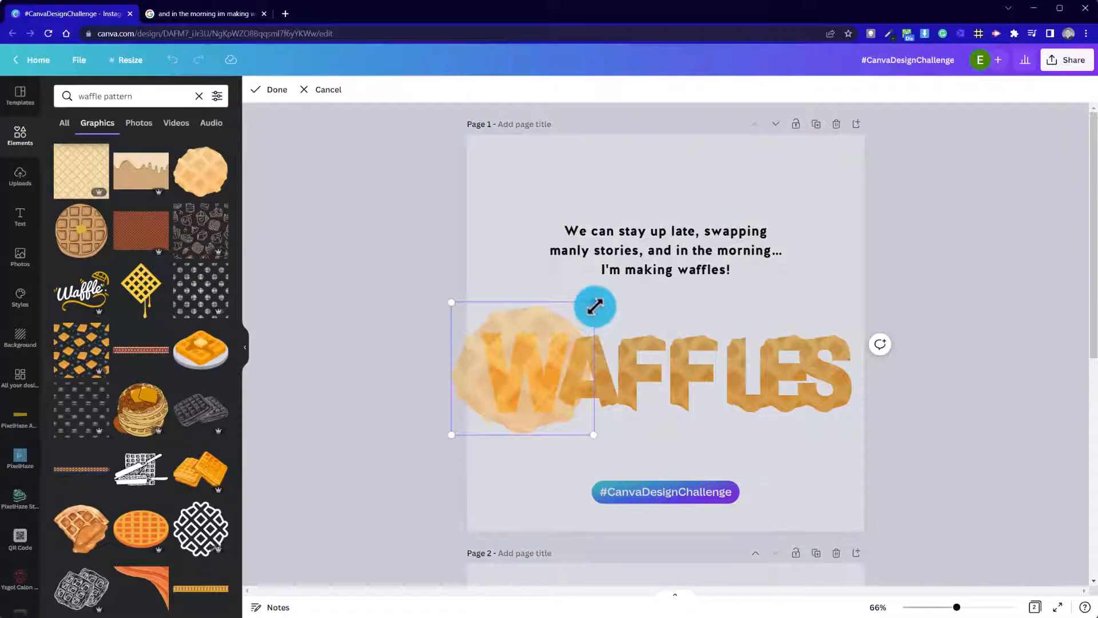
pyautogui.moveTo(592, 303); pyautogui.dragTo(569, 348)
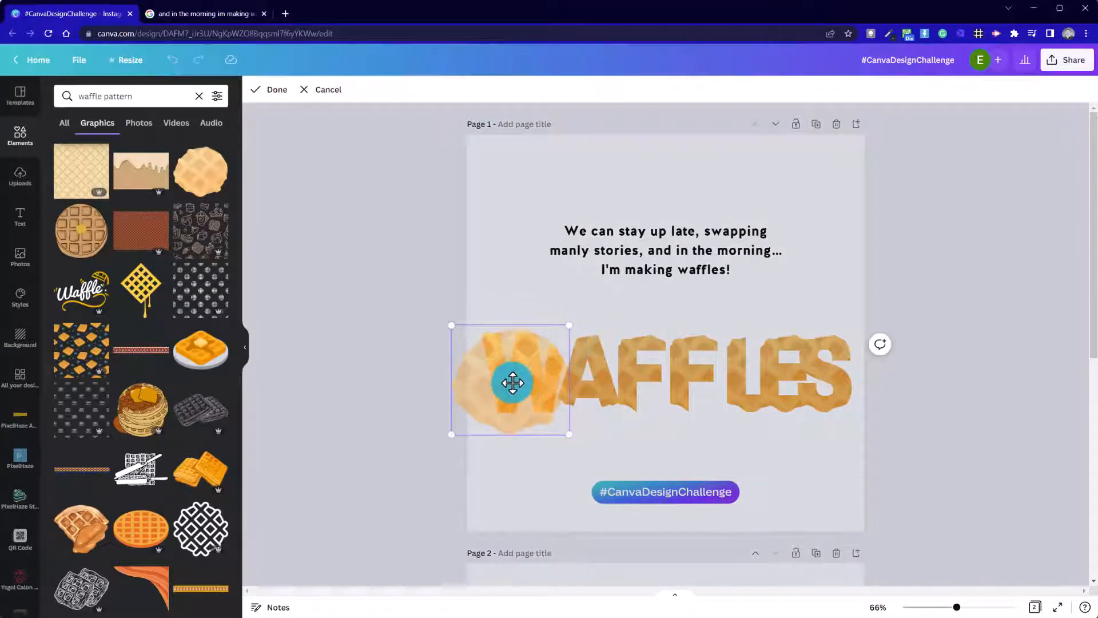
pyautogui.moveTo(478, 397)
pyautogui.mouseDown()
pyautogui.moveTo(500, 397)
pyautogui.moveTo(496, 407)
pyautogui.mouseUp()
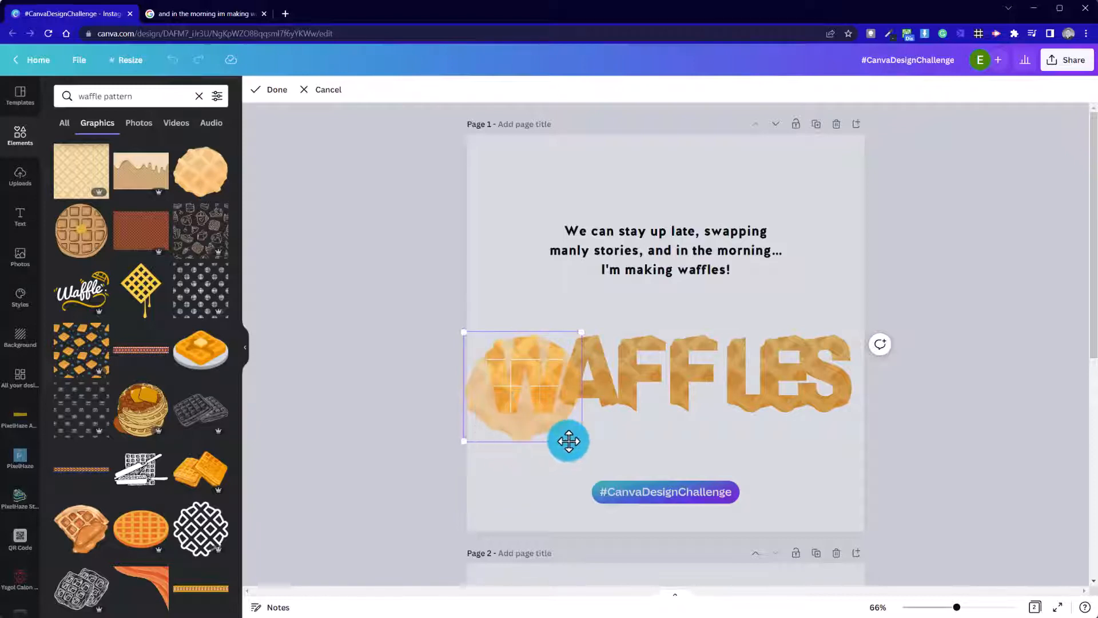
pyautogui.moveTo(582, 441); pyautogui.dragTo(531, 427)
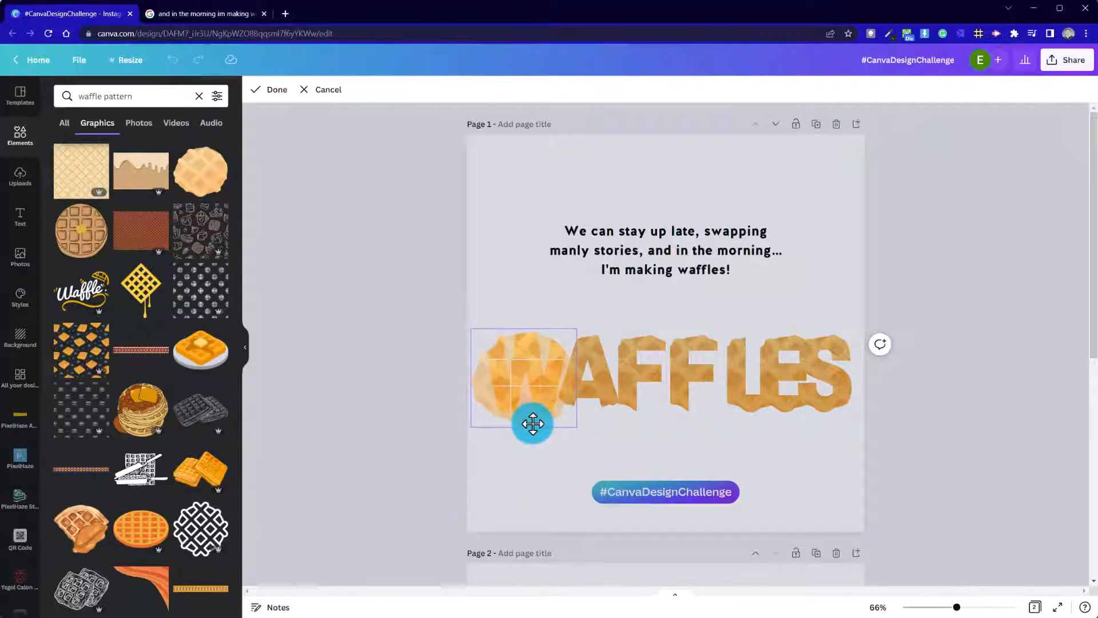
pyautogui.click(416, 392)
pyautogui.click(408, 284)
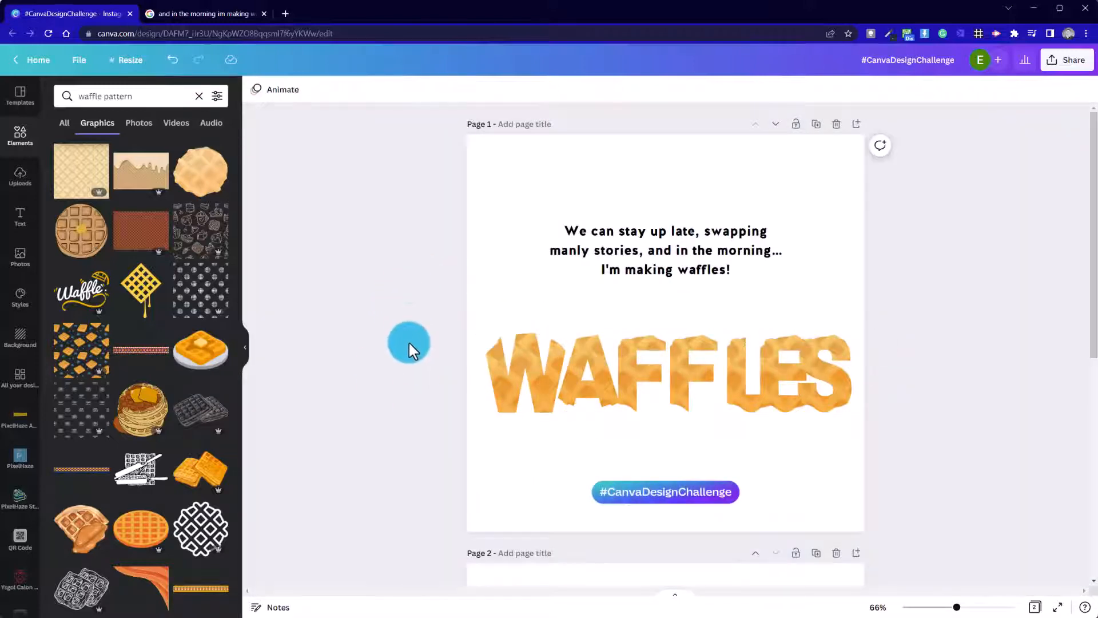
# - Shrink the waffle image inside the W slightly further so more of its edge cuts into the letter
pyautogui.doubleClick(523, 365)
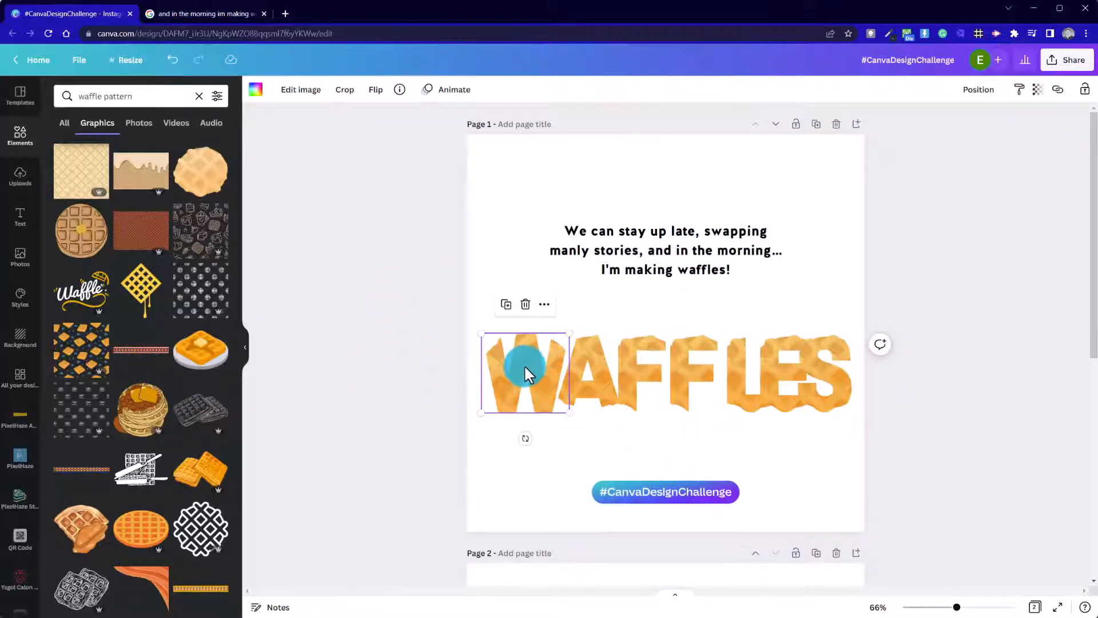
pyautogui.moveTo(574, 426); pyautogui.dragTo(561, 453)
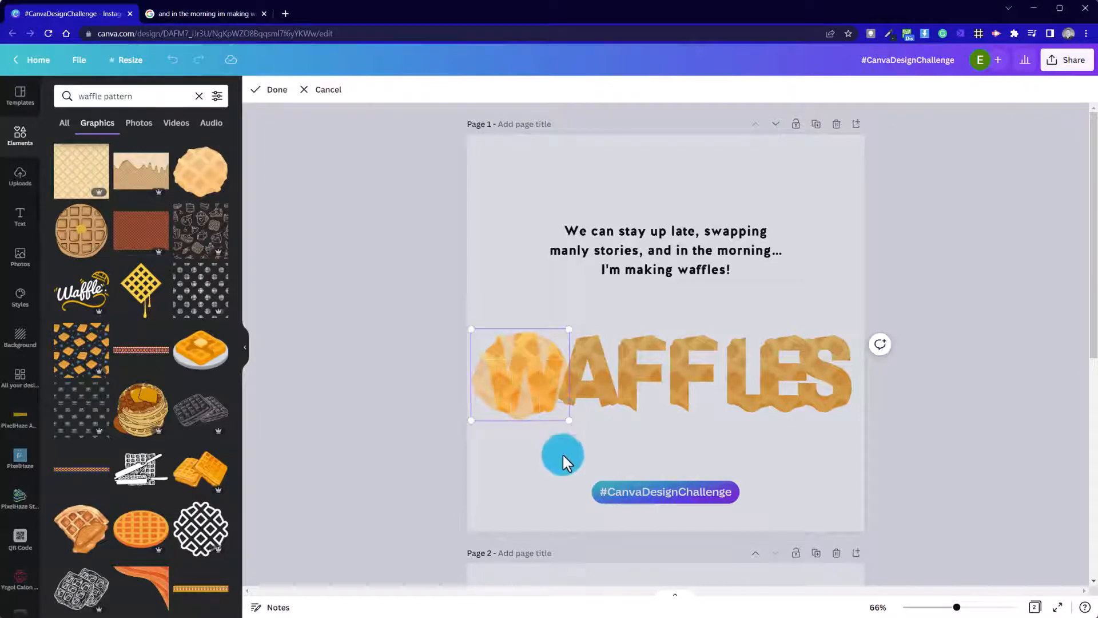
pyautogui.click(526, 441)
pyautogui.click(415, 441)
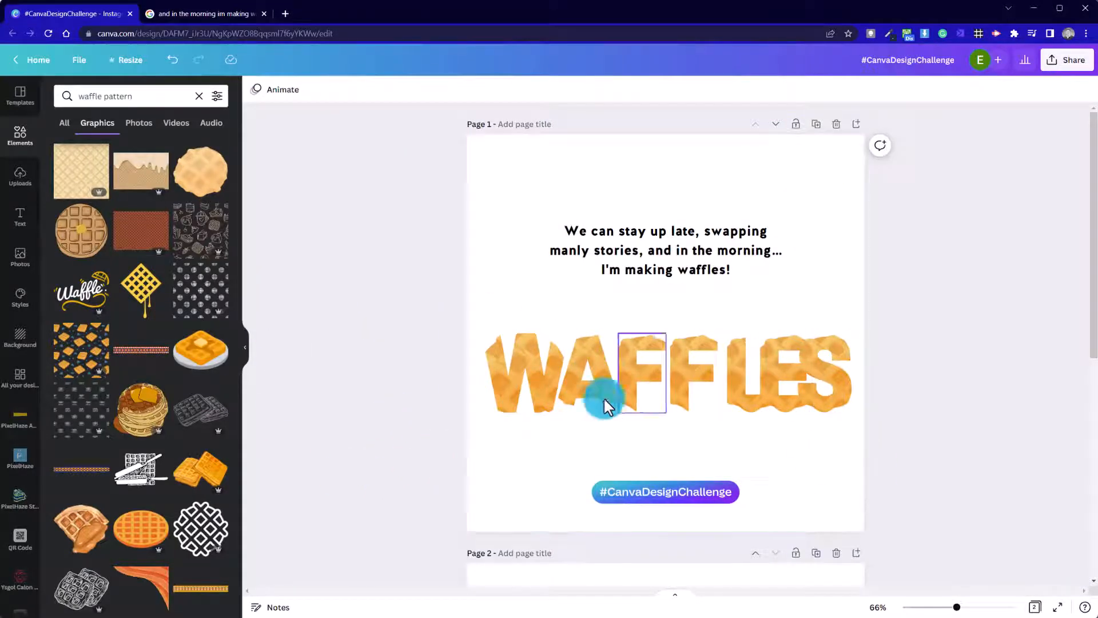
# - Try repositioning the waffle image inside the A frame
pyautogui.click(593, 384)
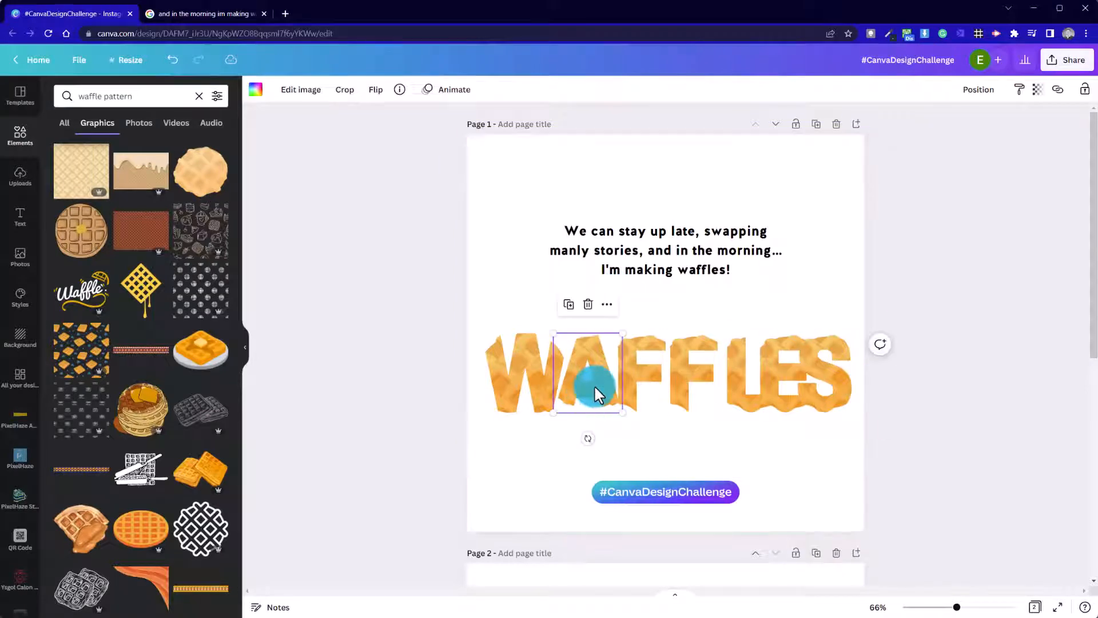
pyautogui.click(593, 384)
pyautogui.moveTo(594, 388); pyautogui.dragTo(617, 444)
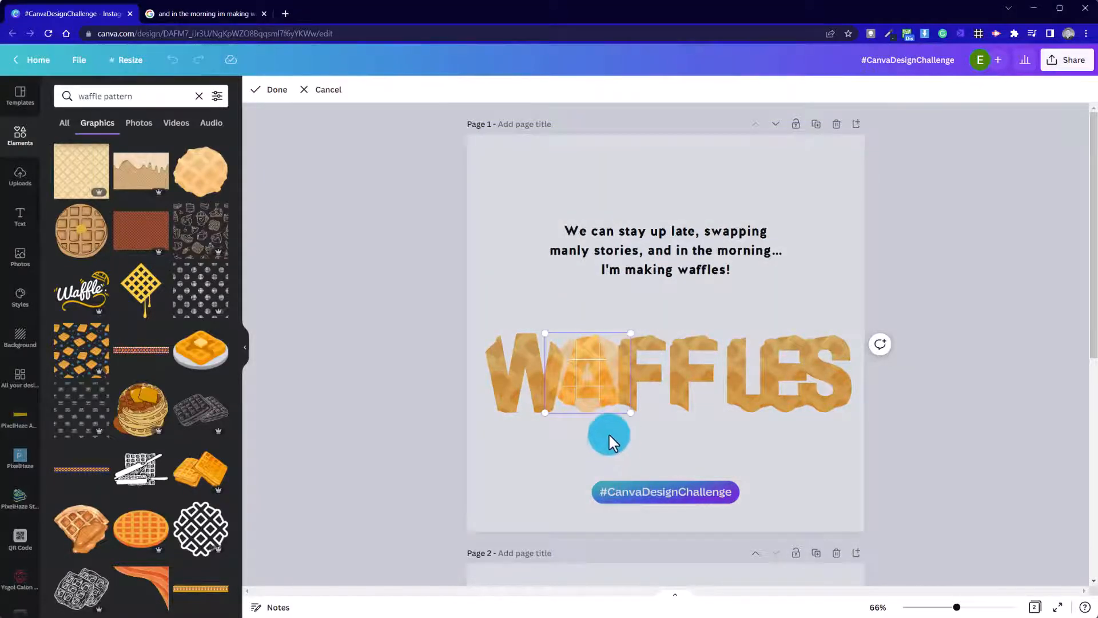
pyautogui.press('Return')
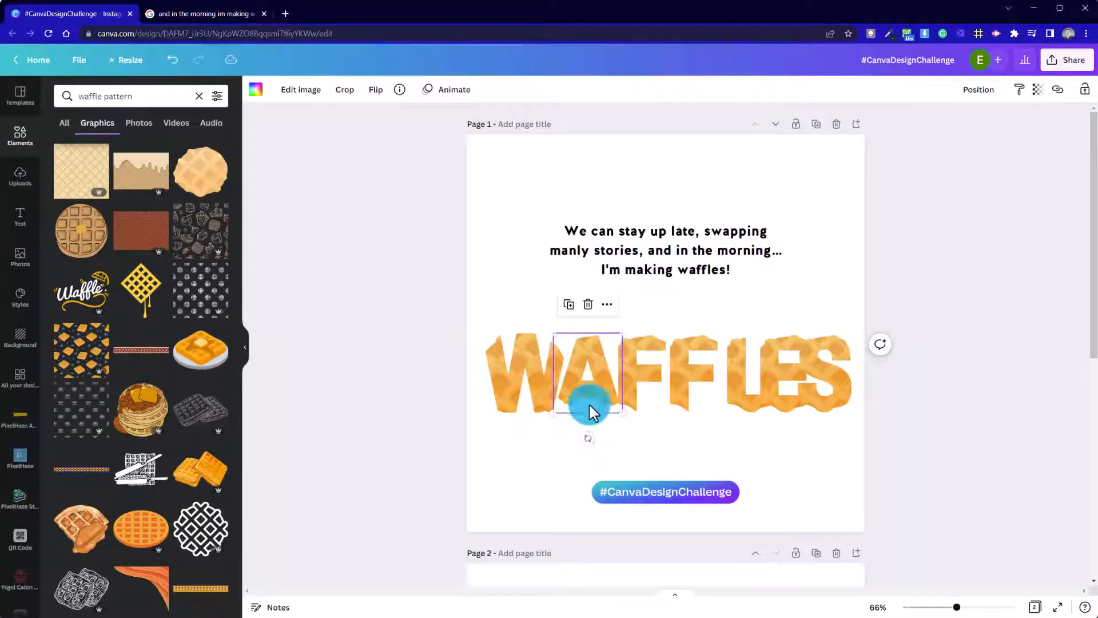
pyautogui.doubleClick(592, 364)
pyautogui.moveTo(603, 377)
pyautogui.mouseDown()
pyautogui.moveTo(583, 360)
pyautogui.moveTo(589, 370)
pyautogui.mouseUp()
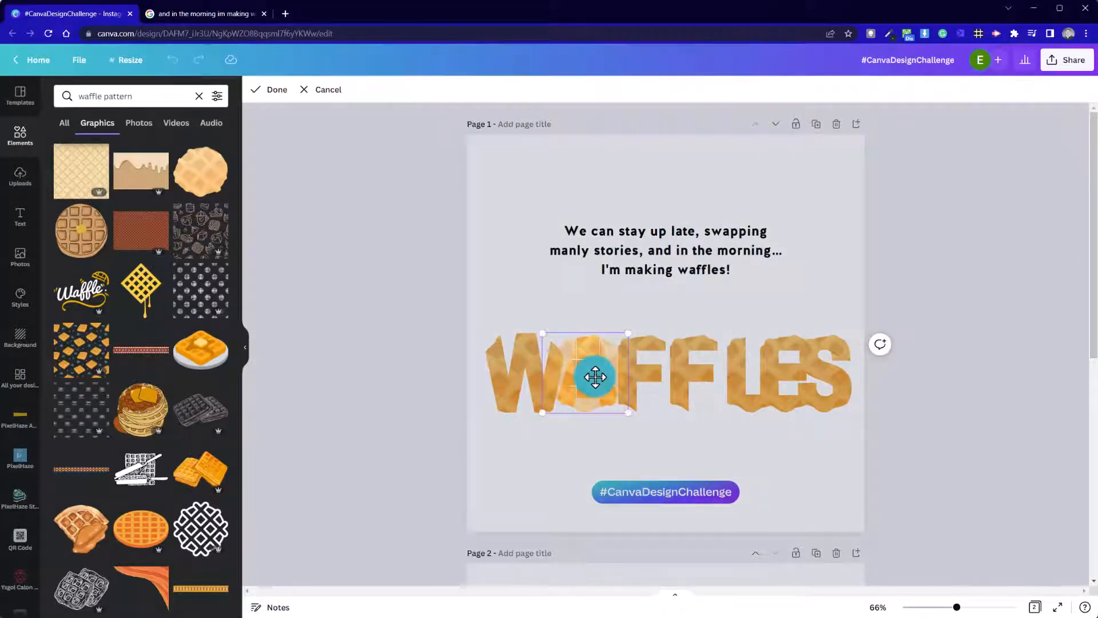
# - Detach the waffle image from the A frame, undoing its accidental placement in another letter
pyautogui.rightClick(592, 373)
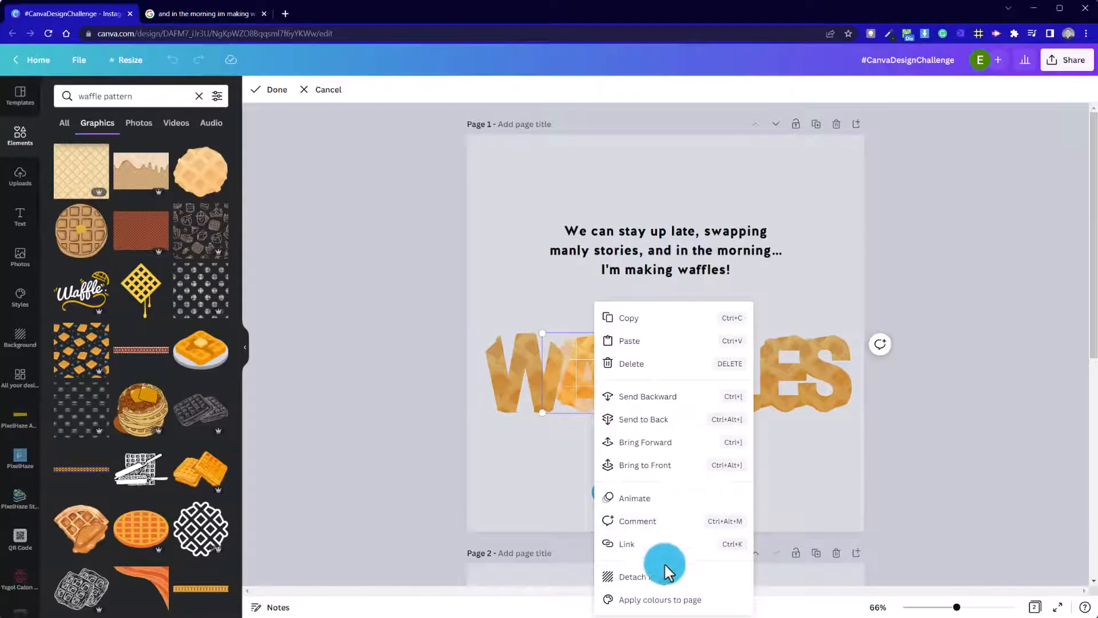
pyautogui.click(649, 576)
pyautogui.moveTo(691, 423); pyautogui.dragTo(647, 388)
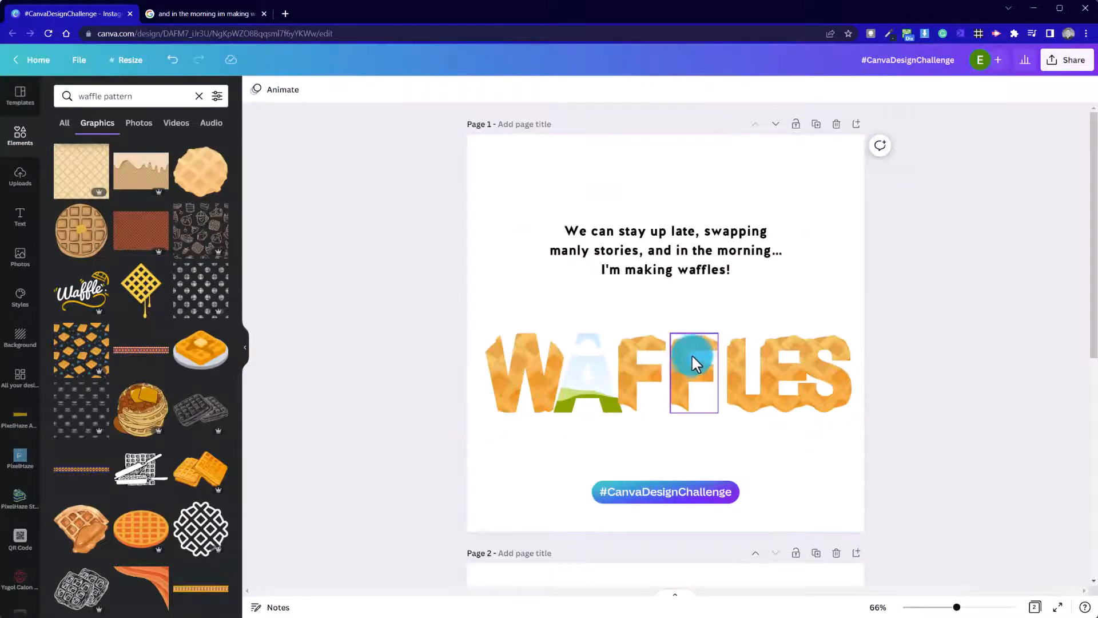
pyautogui.hotkey('ctrl', 'z')
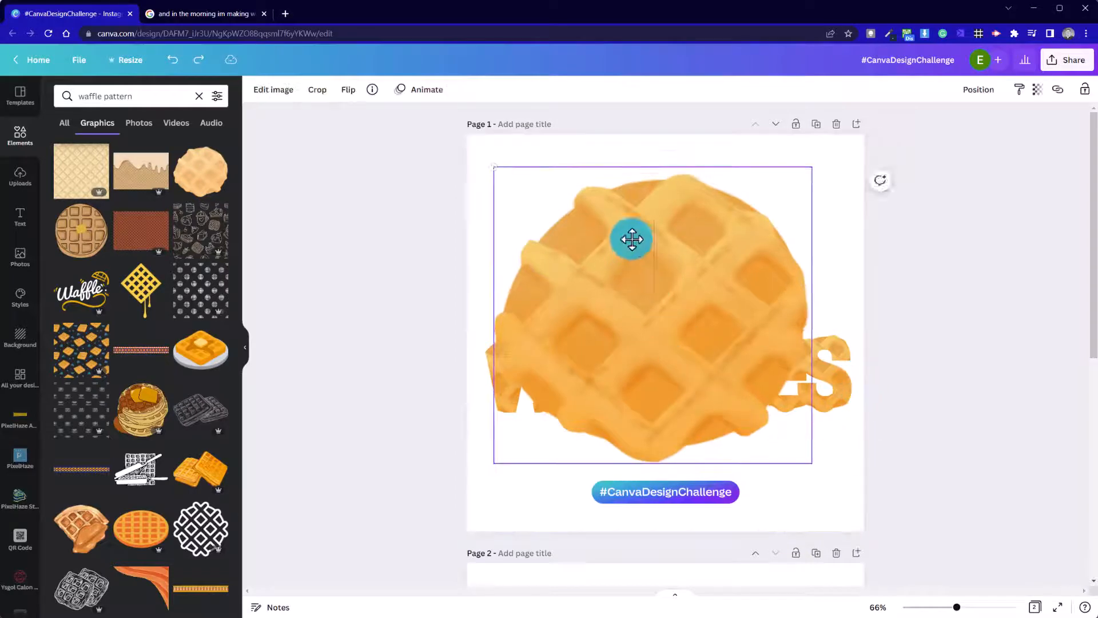
# - Rotate the detached waffle until its grid runs roughly horizontal and vertical, and place it back in the A frame
pyautogui.moveTo(632, 237); pyautogui.dragTo(610, 206)
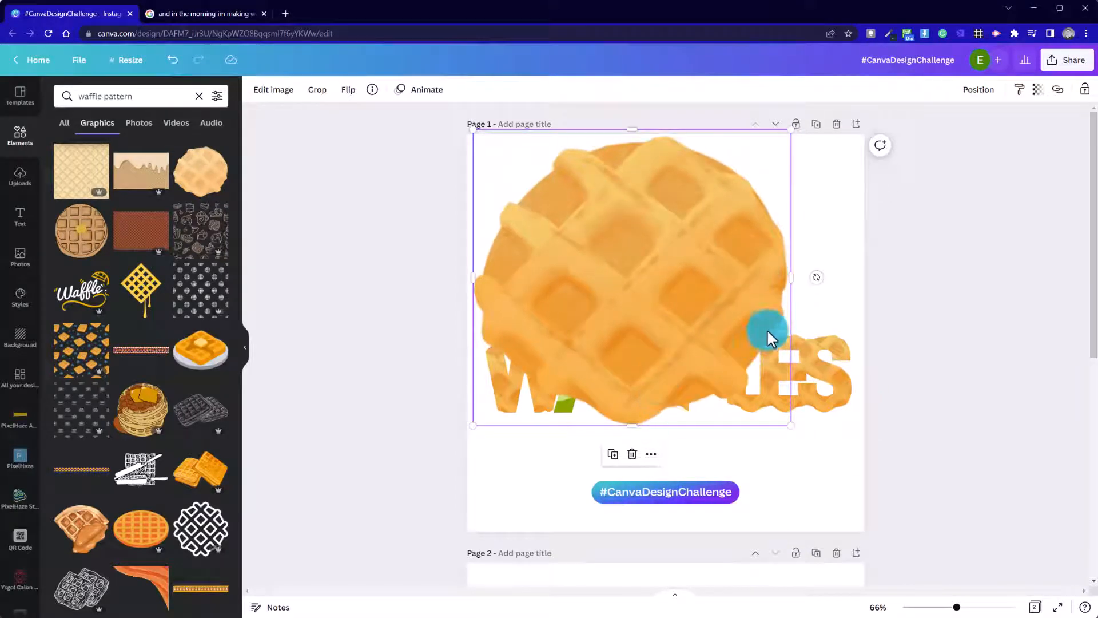
pyautogui.moveTo(816, 278); pyautogui.dragTo(711, 348)
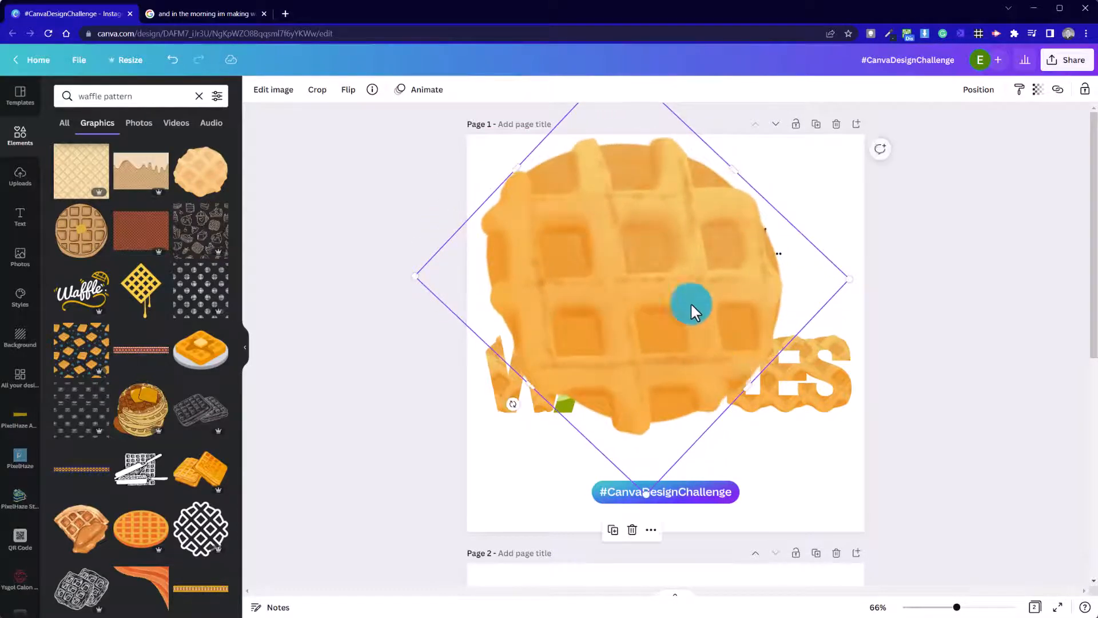
pyautogui.moveTo(691, 306); pyautogui.dragTo(576, 370)
pyautogui.click(526, 221)
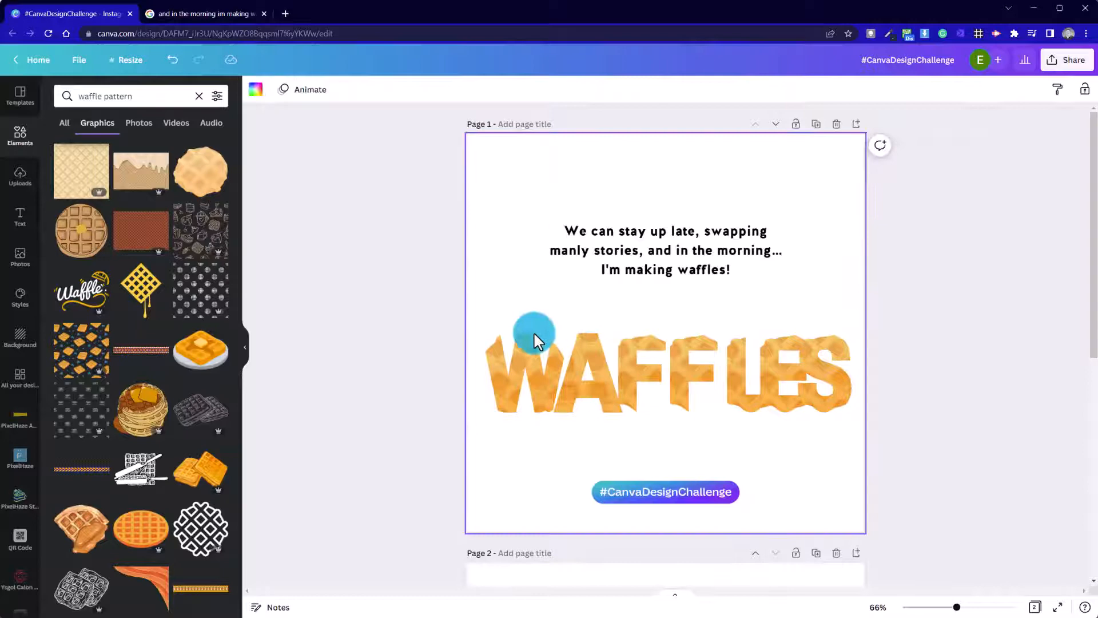
# - Try adjusting the rotated waffle image inside the A frame
pyautogui.doubleClick(588, 358)
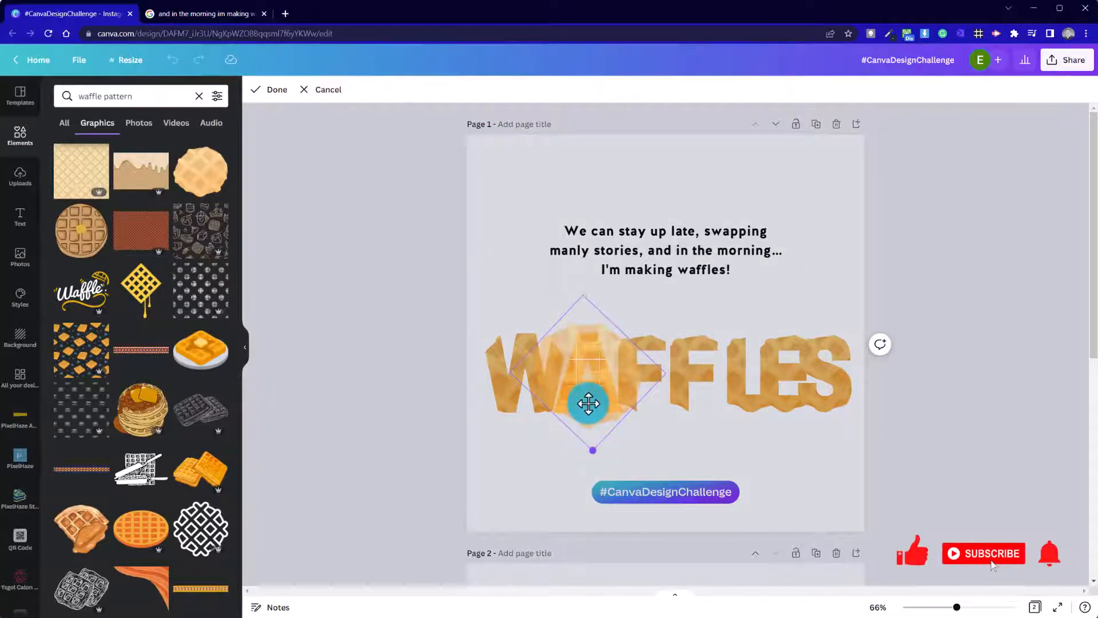
pyautogui.moveTo(588, 404); pyautogui.dragTo(540, 430)
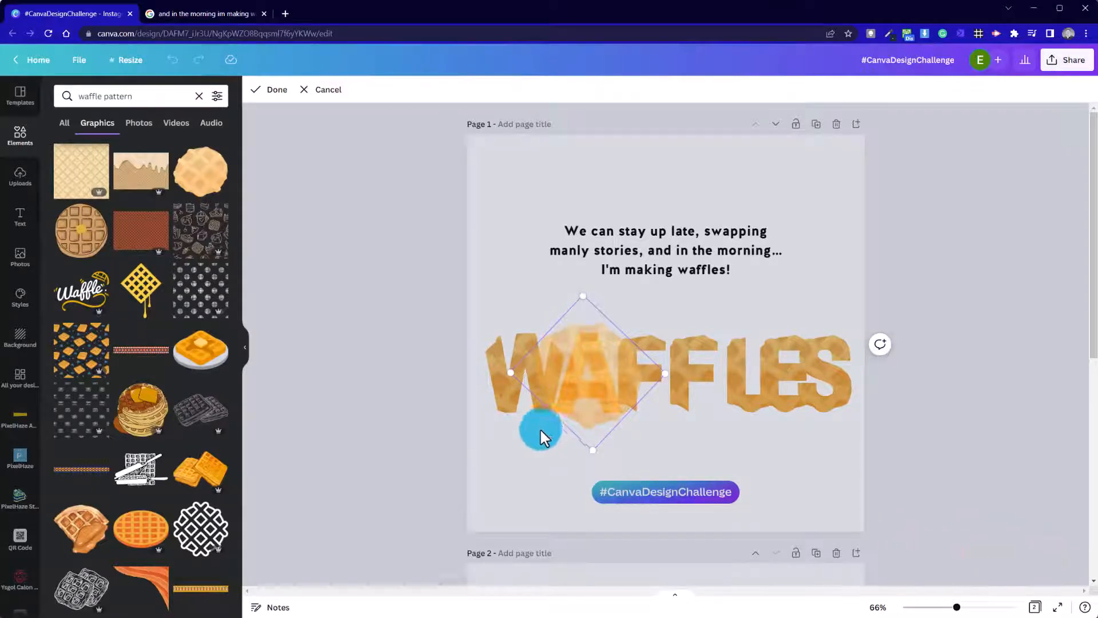
pyautogui.click(540, 429)
pyautogui.click(782, 458)
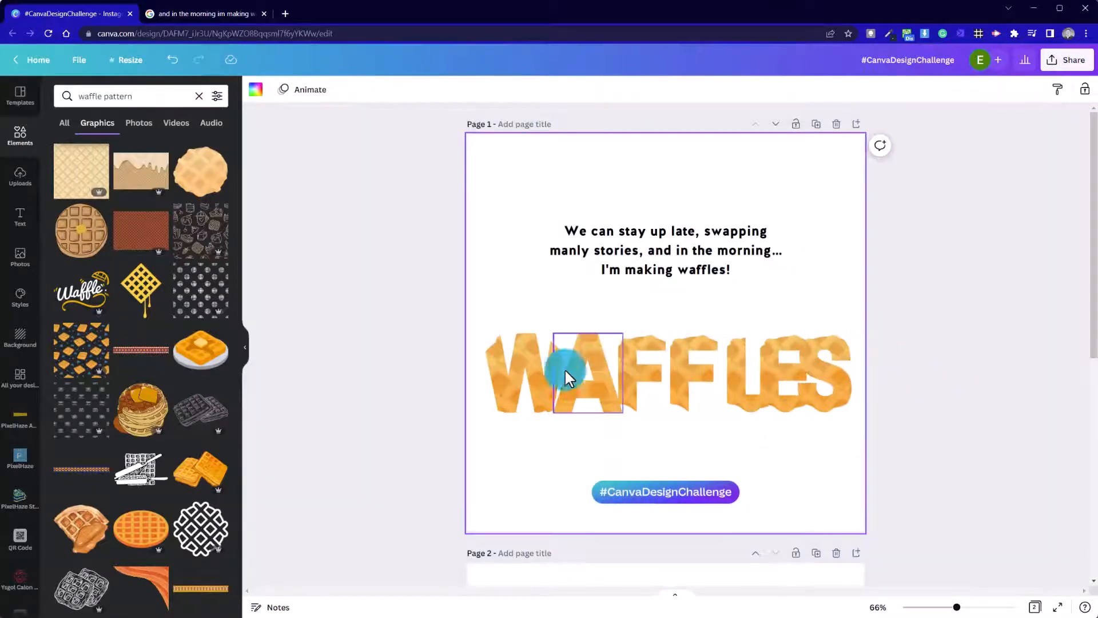
pyautogui.doubleClick(602, 358)
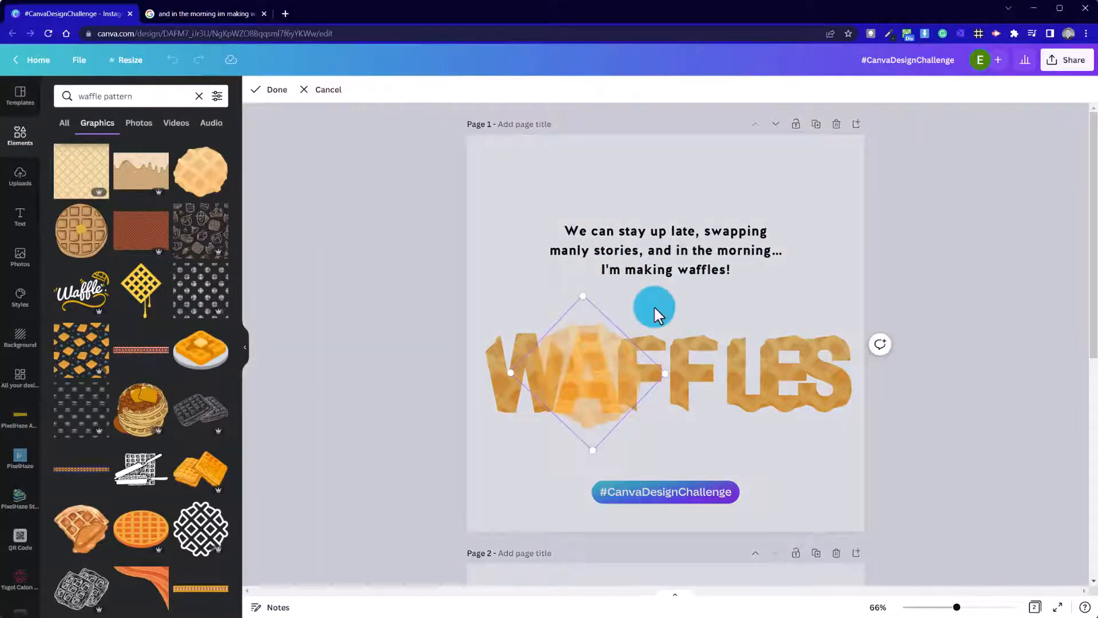
pyautogui.click(655, 309)
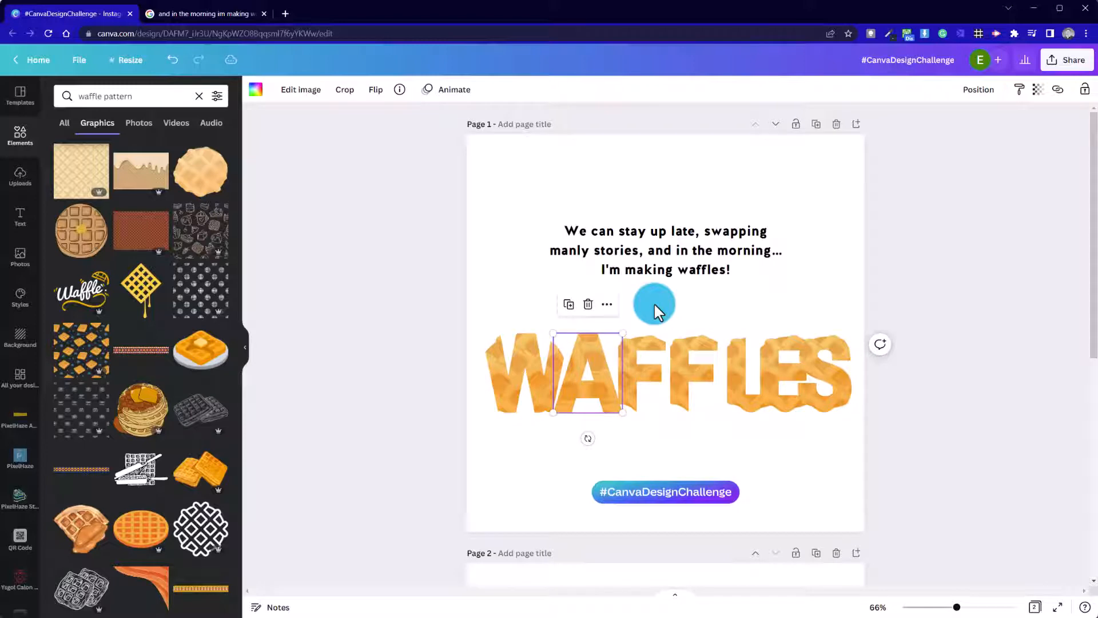
pyautogui.doubleClick(595, 337)
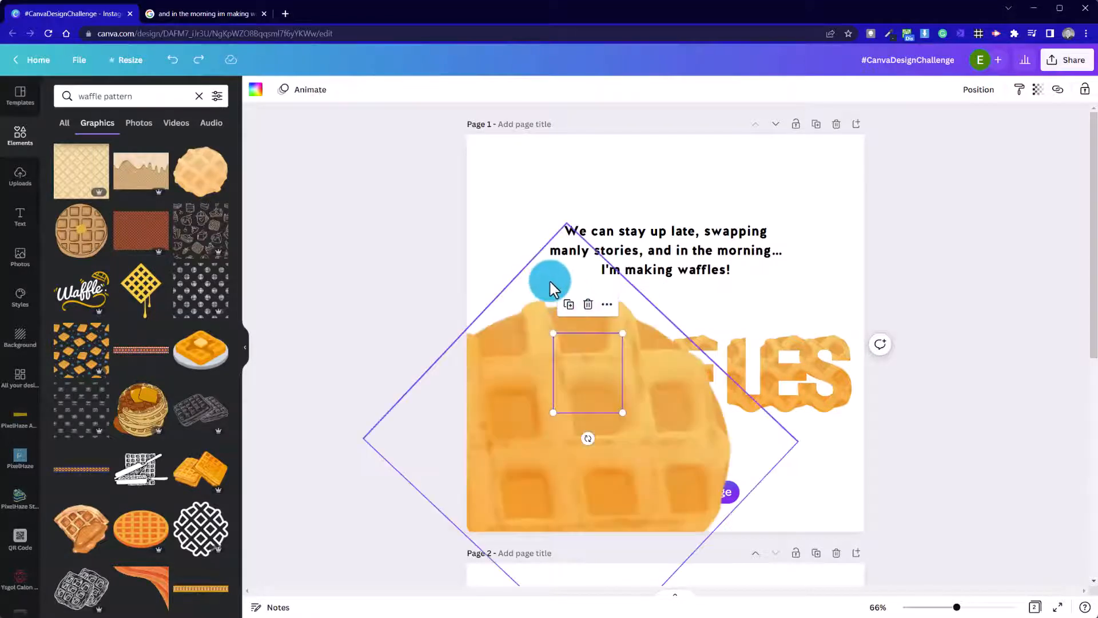
# - Undo the detaching and rotation of the A's waffle image until the letter has its earlier uneven-edged fill
pyautogui.hotkey('ctrl', 'z')
pyautogui.hotkey('ctrl', 'z')
pyautogui.hotkey('ctrl', 'z')
pyautogui.hotkey('ctrl', 'z')
pyautogui.hotkey('ctrl', 'z')
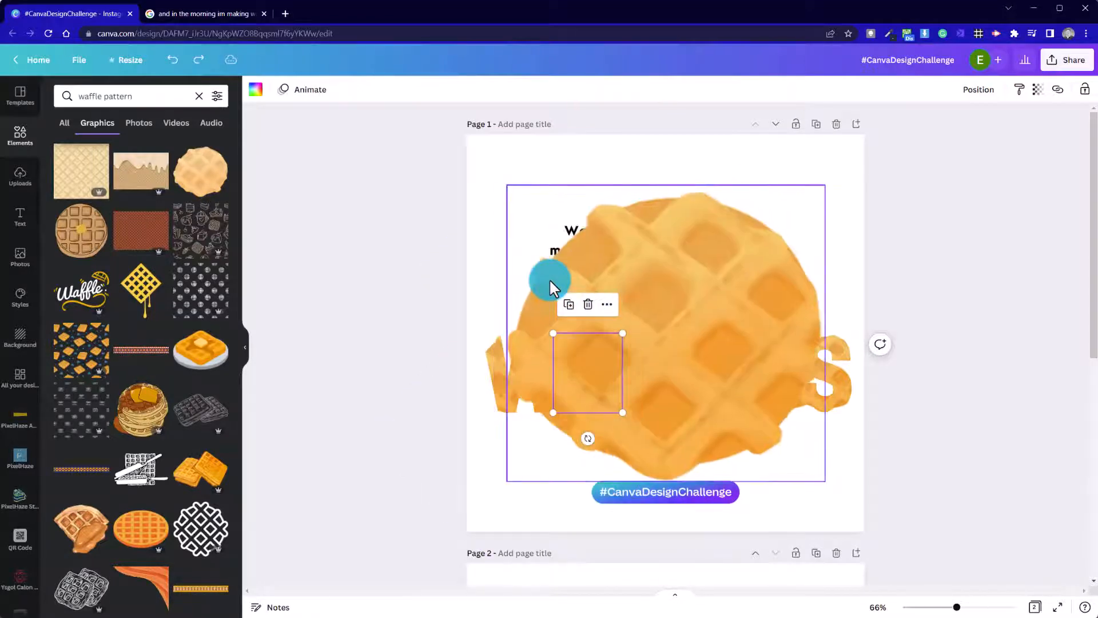
pyautogui.click(505, 224)
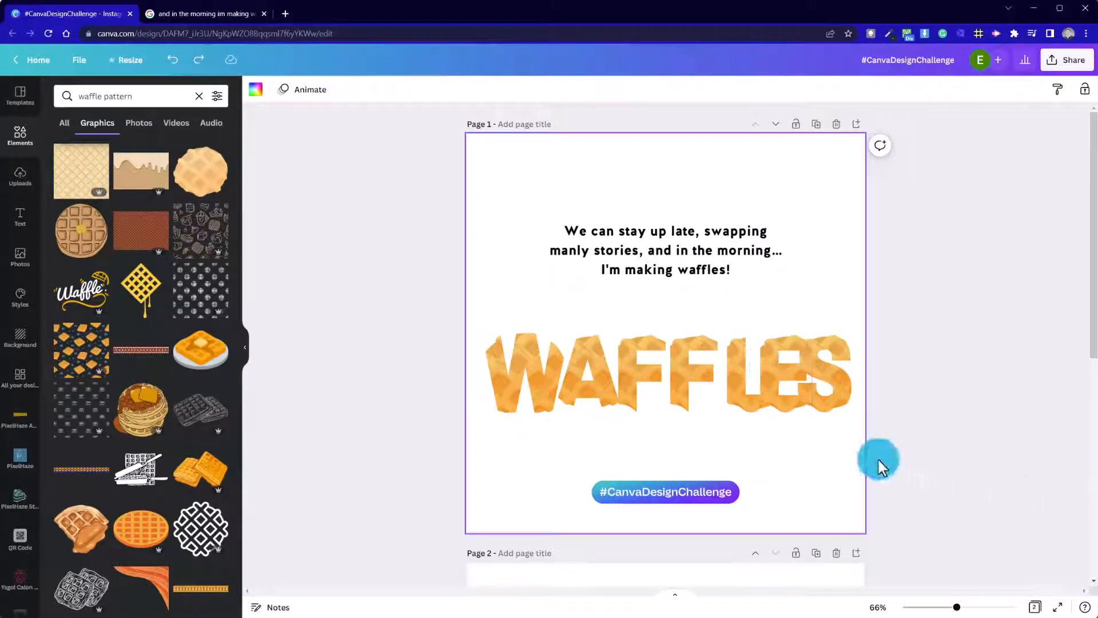
# - Move the letters L, E and S together closer to the second F, and nudge the quote text slightly higher
pyautogui.moveTo(878, 459); pyautogui.dragTo(731, 385)
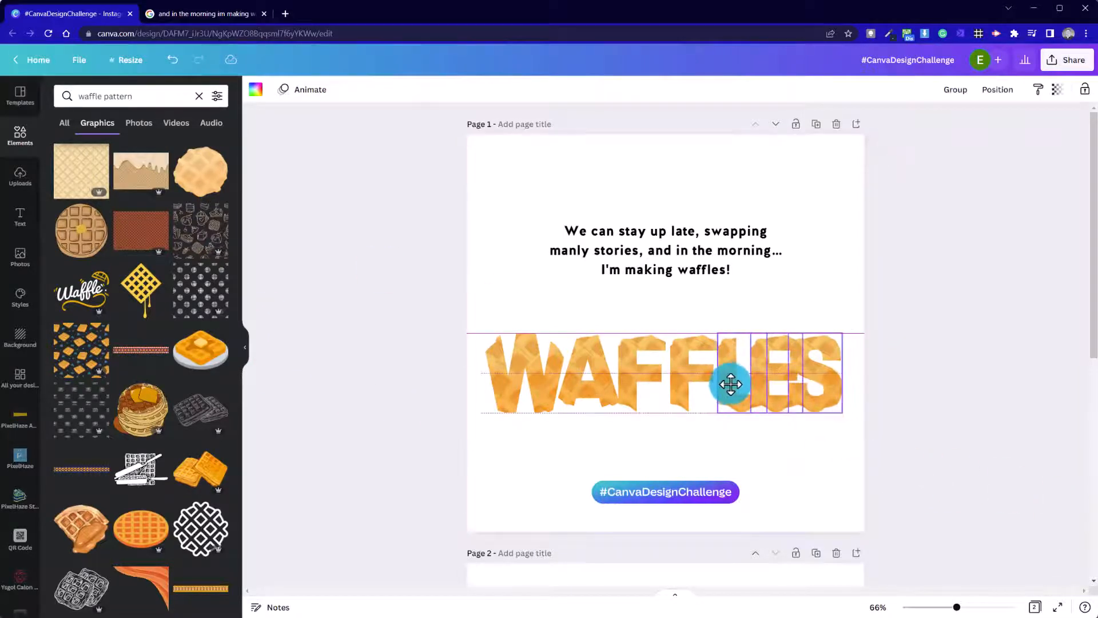
pyautogui.click(828, 464)
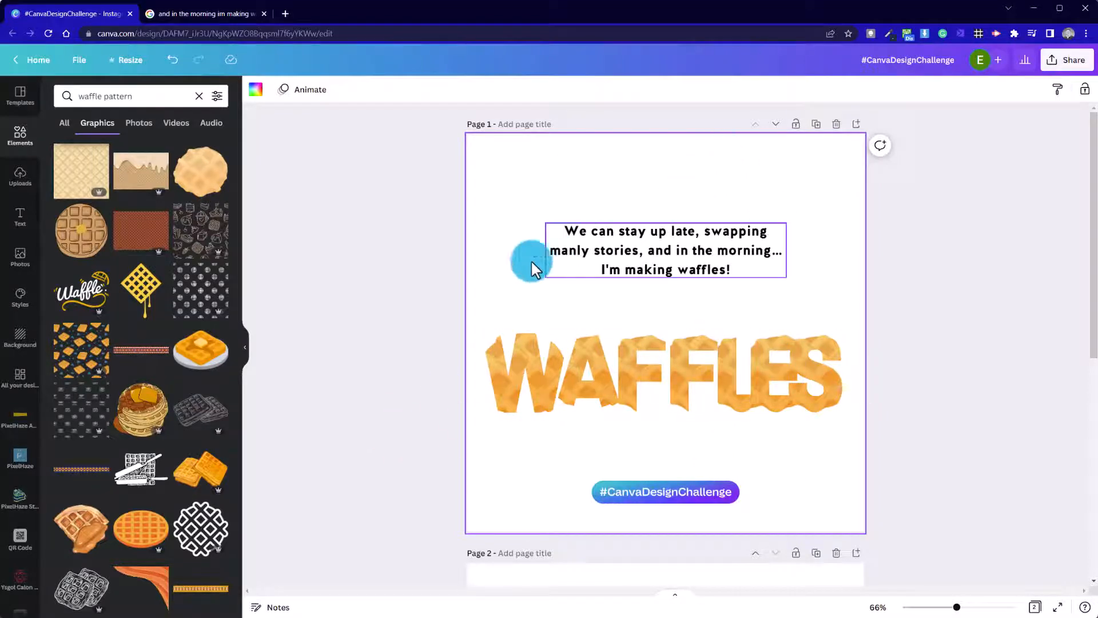
pyautogui.moveTo(643, 267); pyautogui.dragTo(642, 254)
pyautogui.click(644, 311)
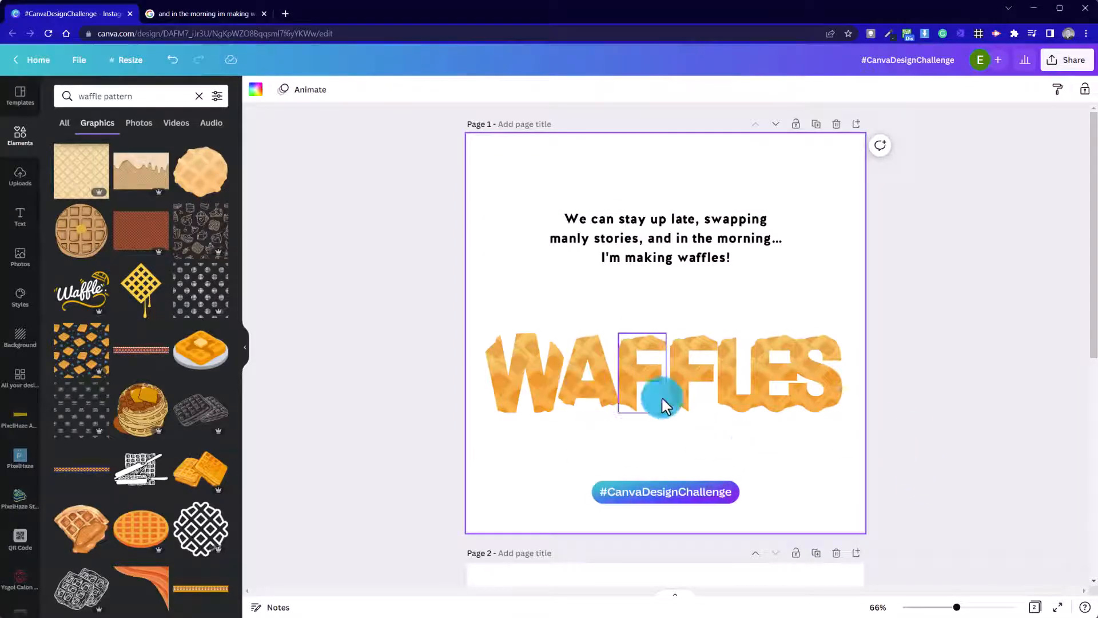
# - Enlarge the waffle image inside the second F slightly so it fills more of the letter's base
pyautogui.click(672, 364)
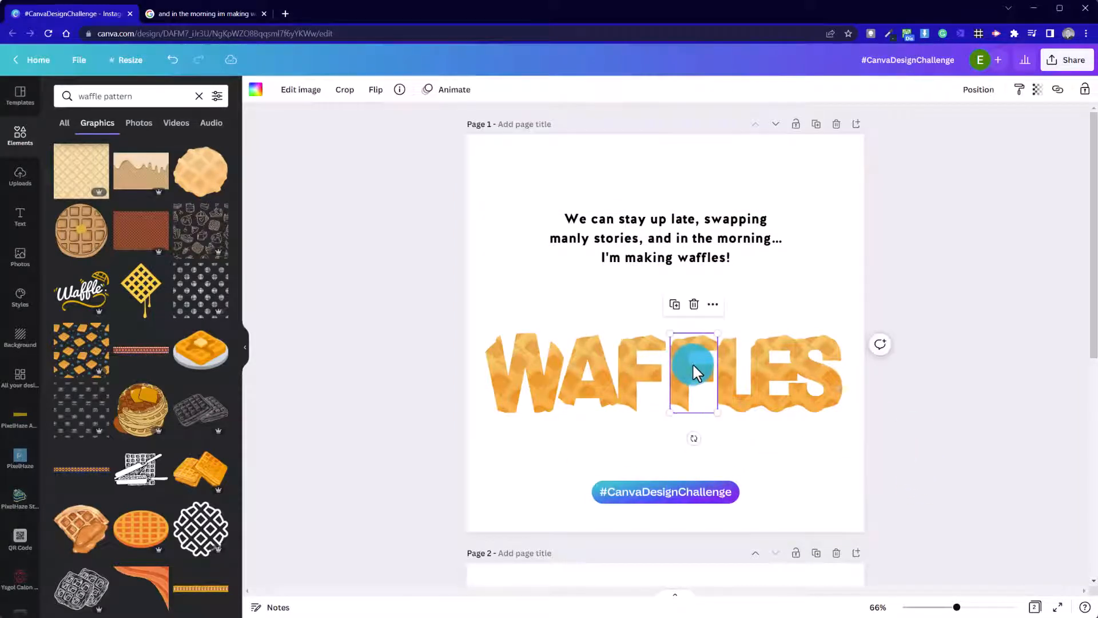
pyautogui.doubleClick(692, 363)
pyautogui.moveTo(738, 411)
pyautogui.mouseDown()
pyautogui.moveTo(729, 402)
pyautogui.moveTo(744, 419)
pyautogui.mouseUp()
pyautogui.click(746, 457)
pyautogui.click(605, 451)
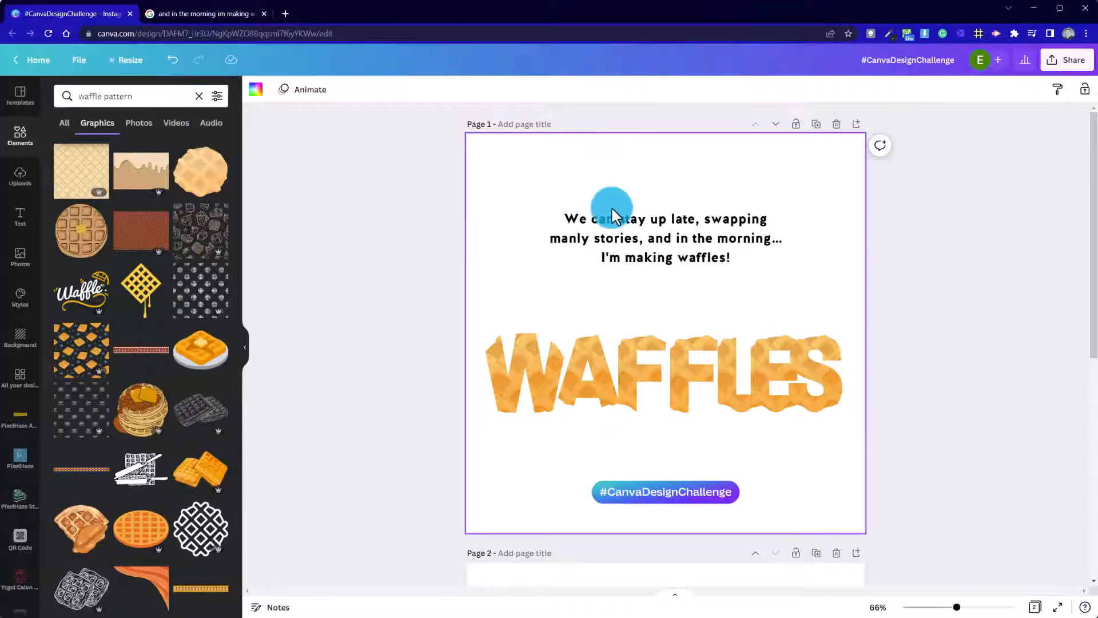
# - Enlarge the waffle image inside the E slightly within its frame
pyautogui.doubleClick(778, 407)
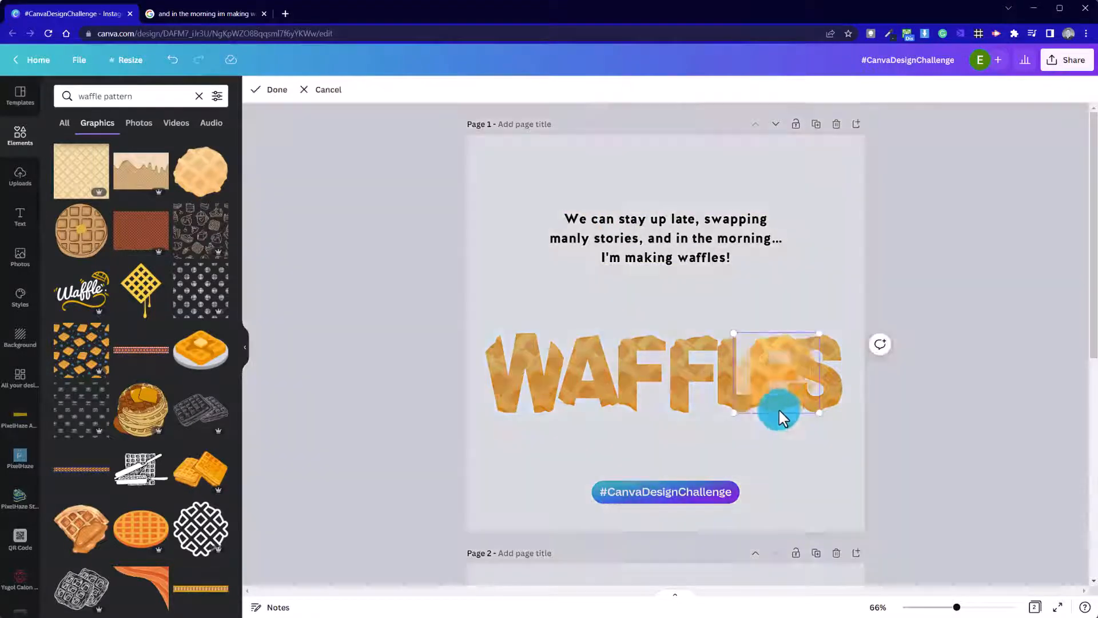
pyautogui.moveTo(825, 420); pyautogui.dragTo(826, 421)
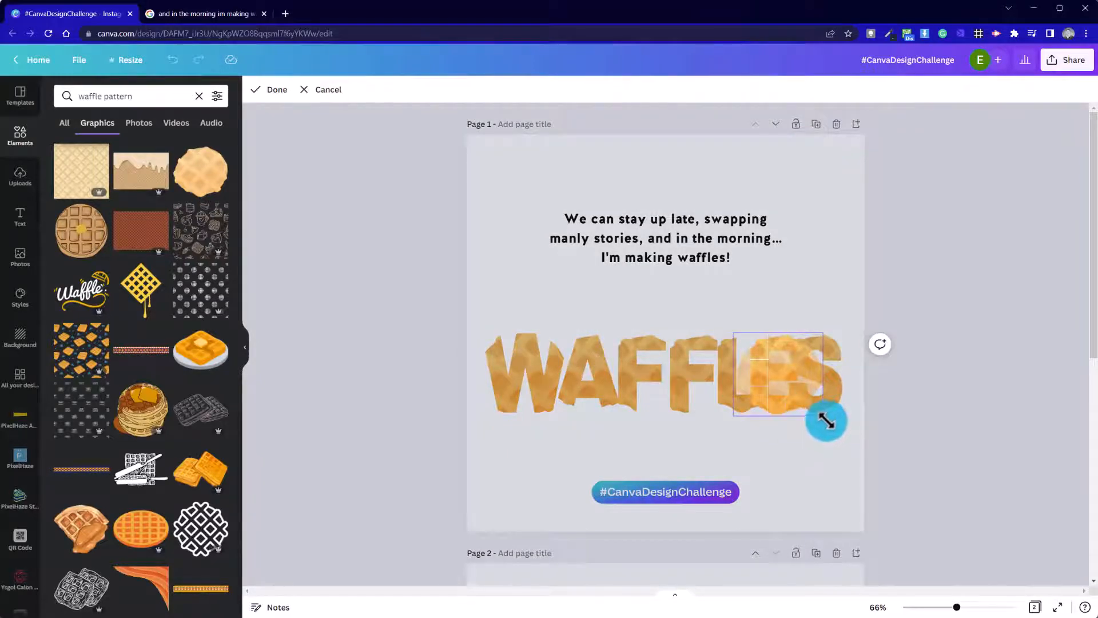
pyautogui.click(820, 445)
pyautogui.click(819, 444)
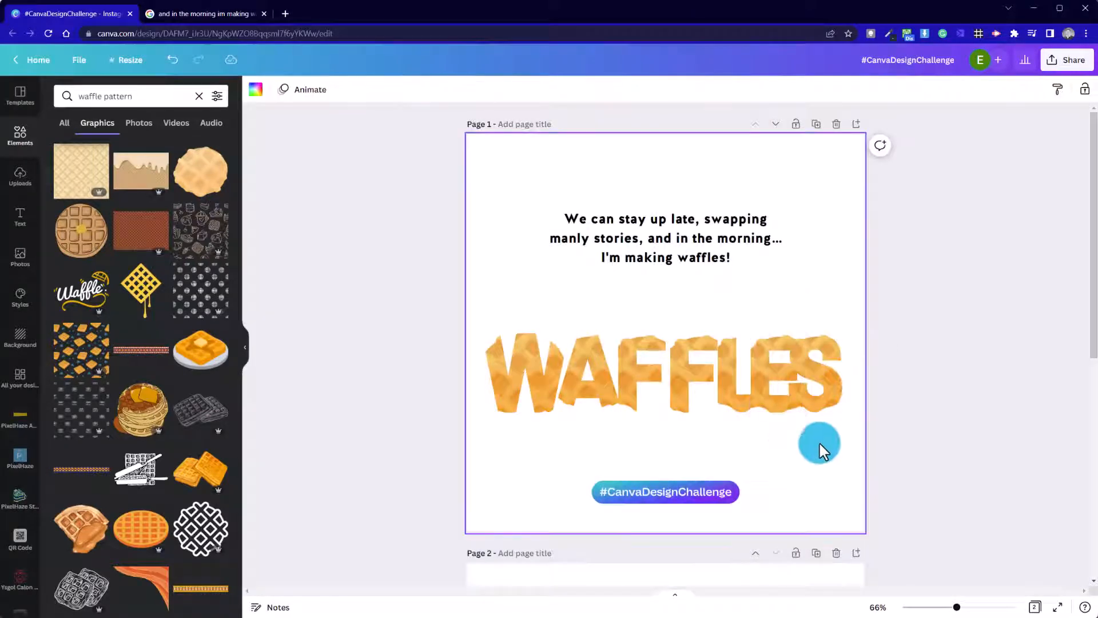
# - Enlarge the waffle image inside the S slightly within its frame
pyautogui.doubleClick(826, 400)
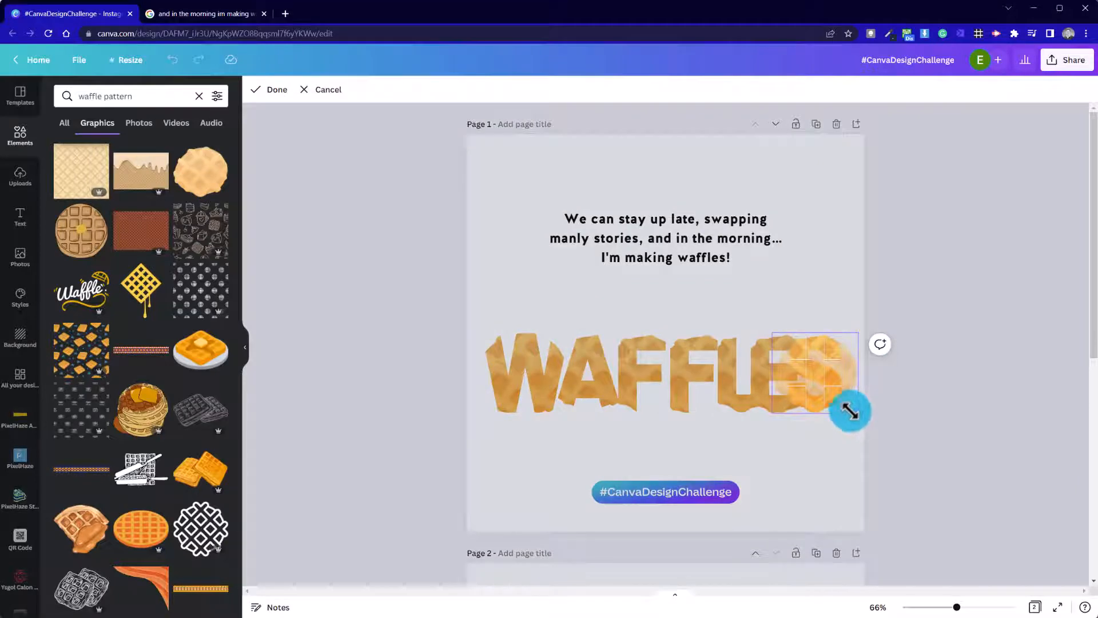
pyautogui.moveTo(856, 416); pyautogui.dragTo(859, 421)
pyautogui.click(833, 448)
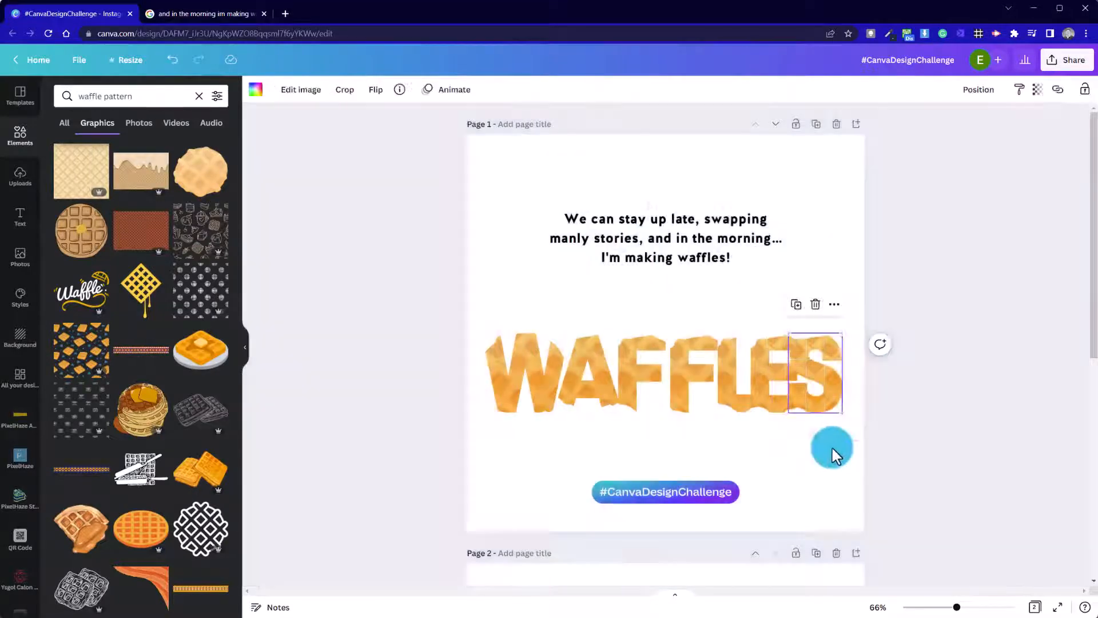
pyautogui.click(626, 444)
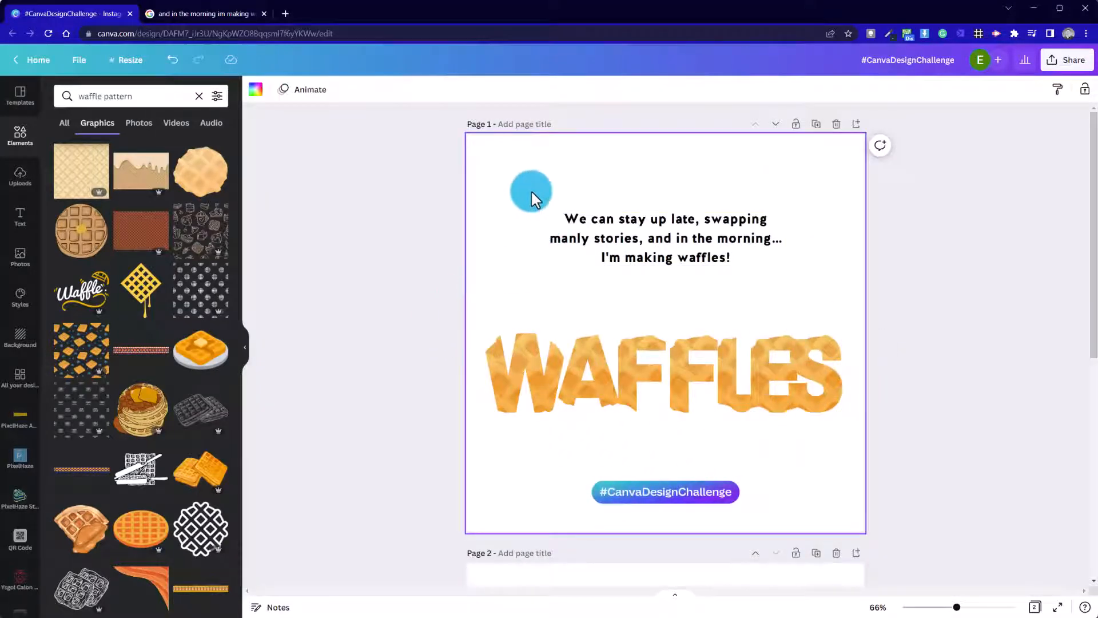
# - Try applying a Drop shadow to the waffle image in the W, and undo it
pyautogui.click(513, 389)
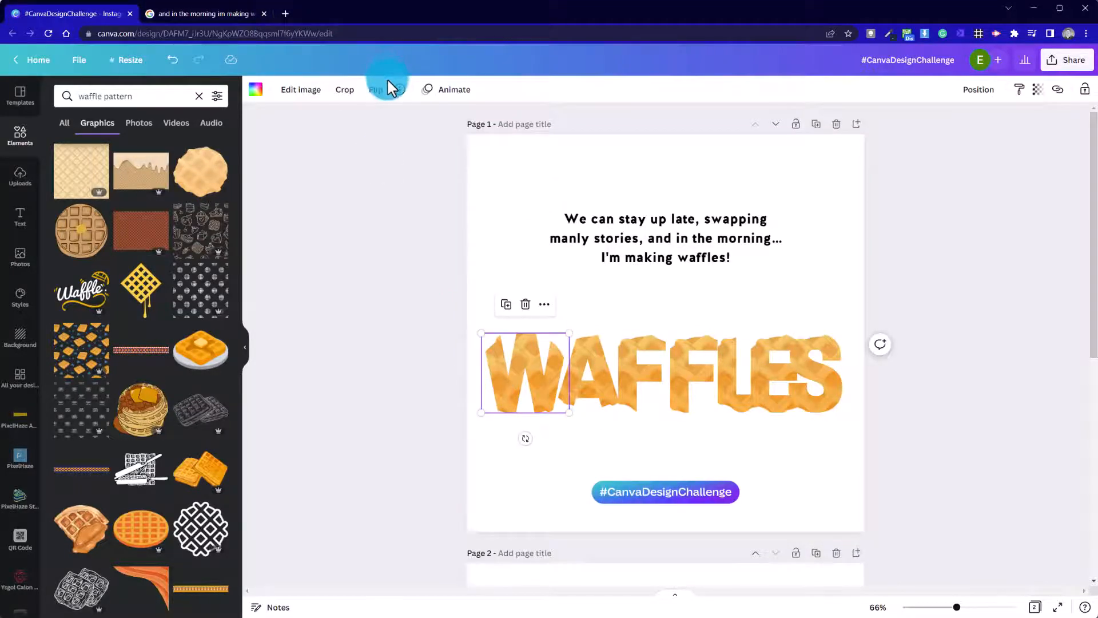
pyautogui.click(313, 93)
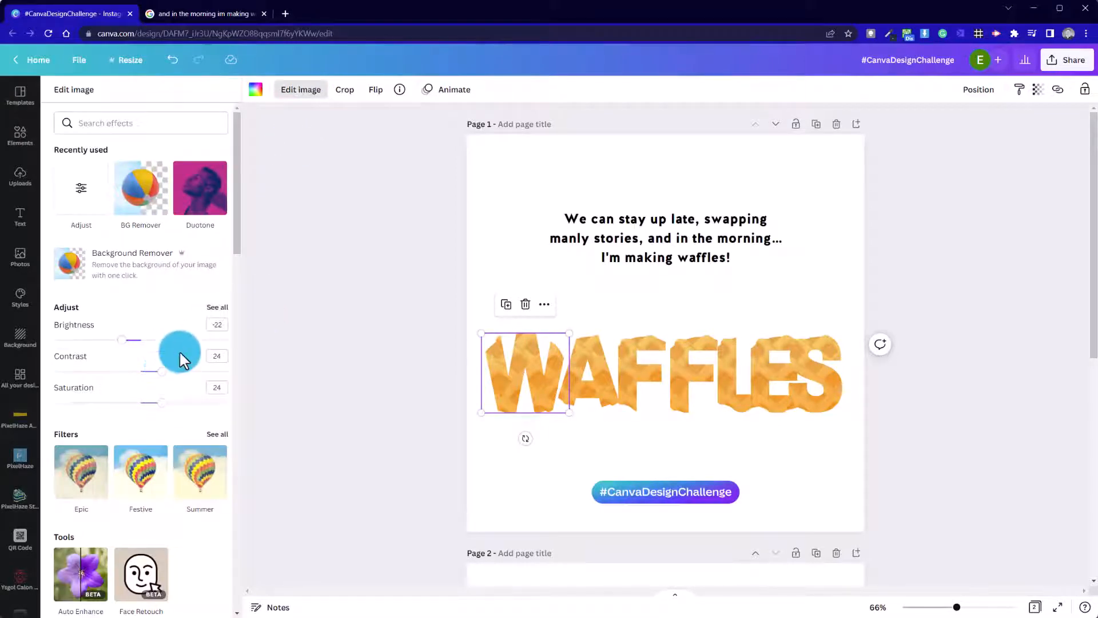
pyautogui.scroll(-5, 180, 350)
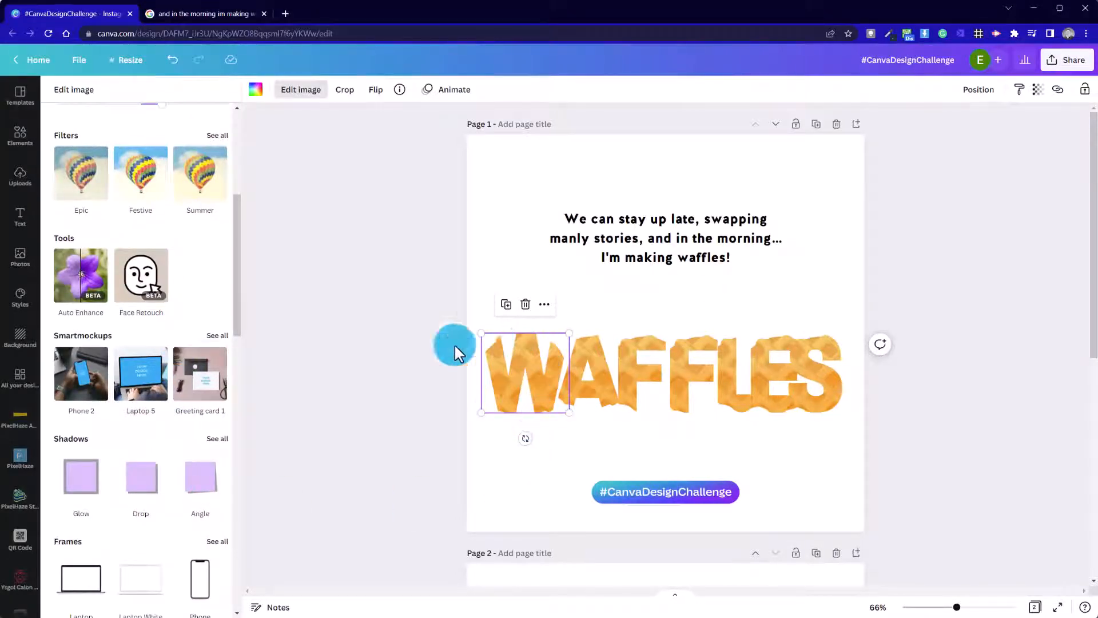
pyautogui.click(144, 479)
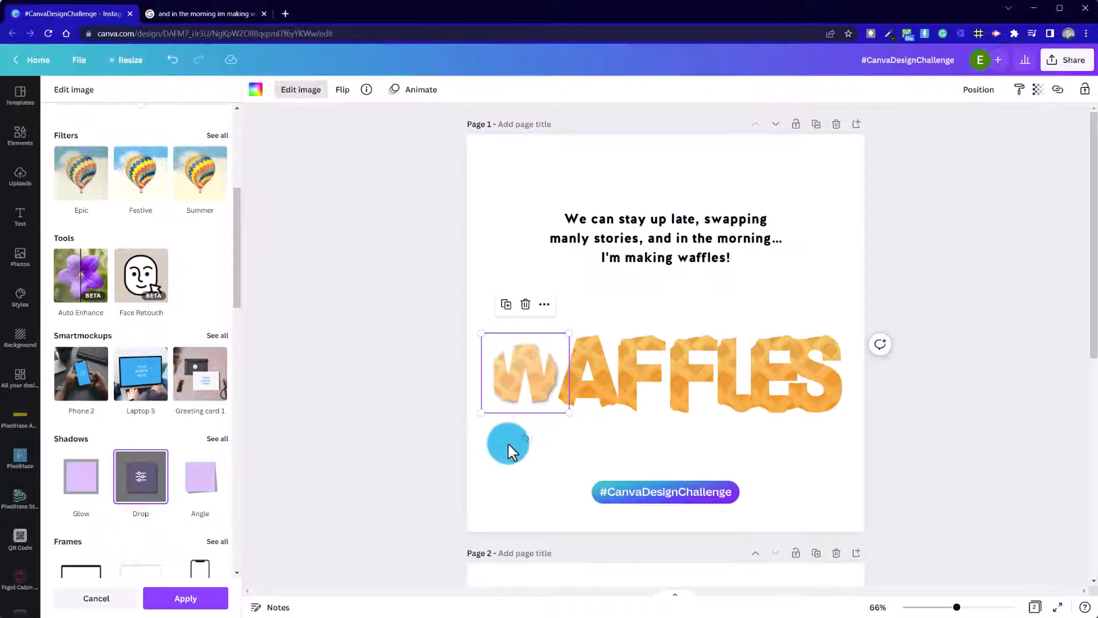
pyautogui.hotkey('ctrl', 'z')
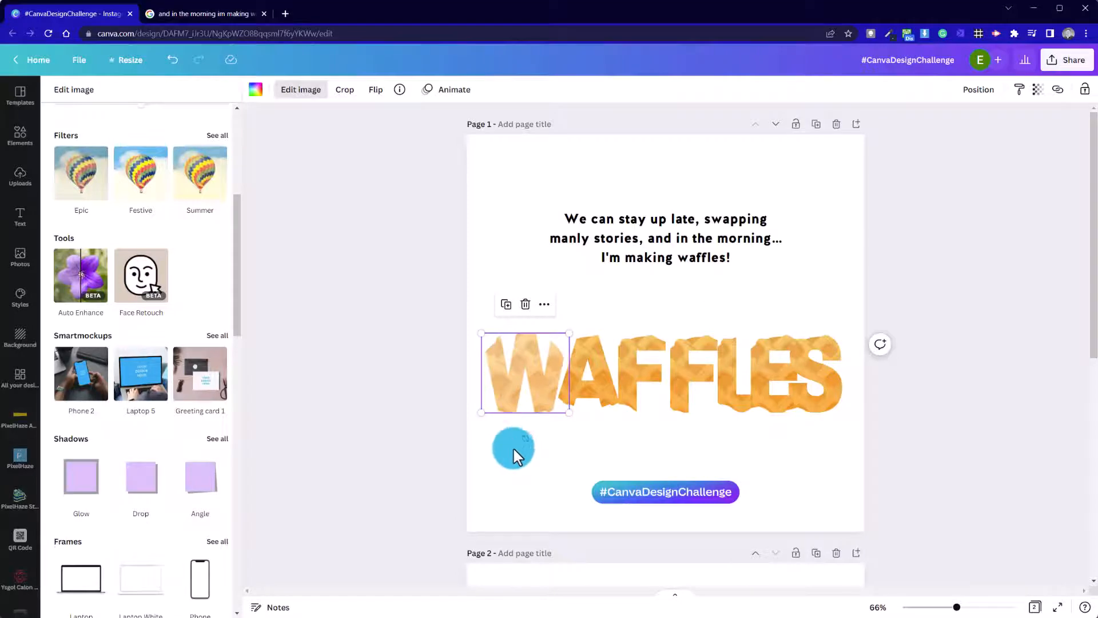
pyautogui.click(399, 385)
pyautogui.click(399, 384)
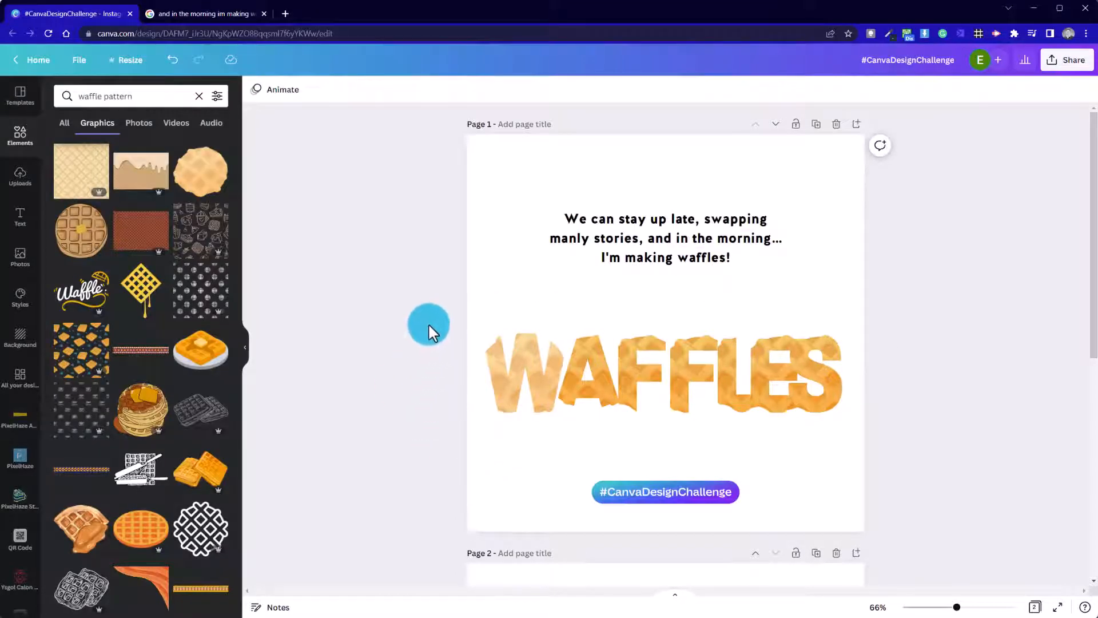
pyautogui.click(525, 374)
pyautogui.doubleClick(529, 366)
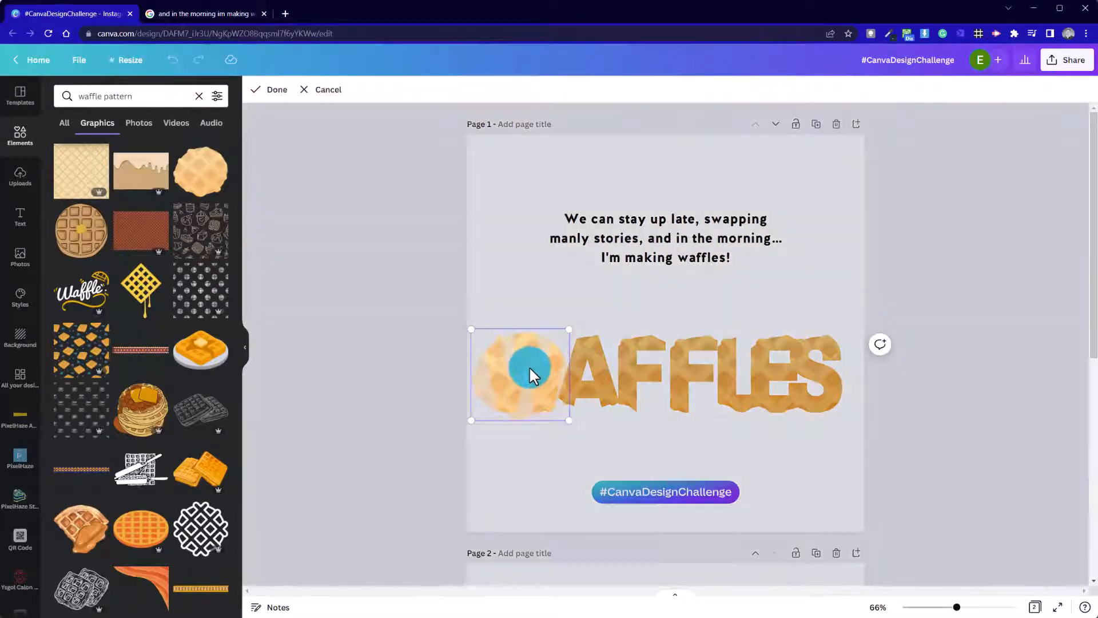
pyautogui.click(483, 264)
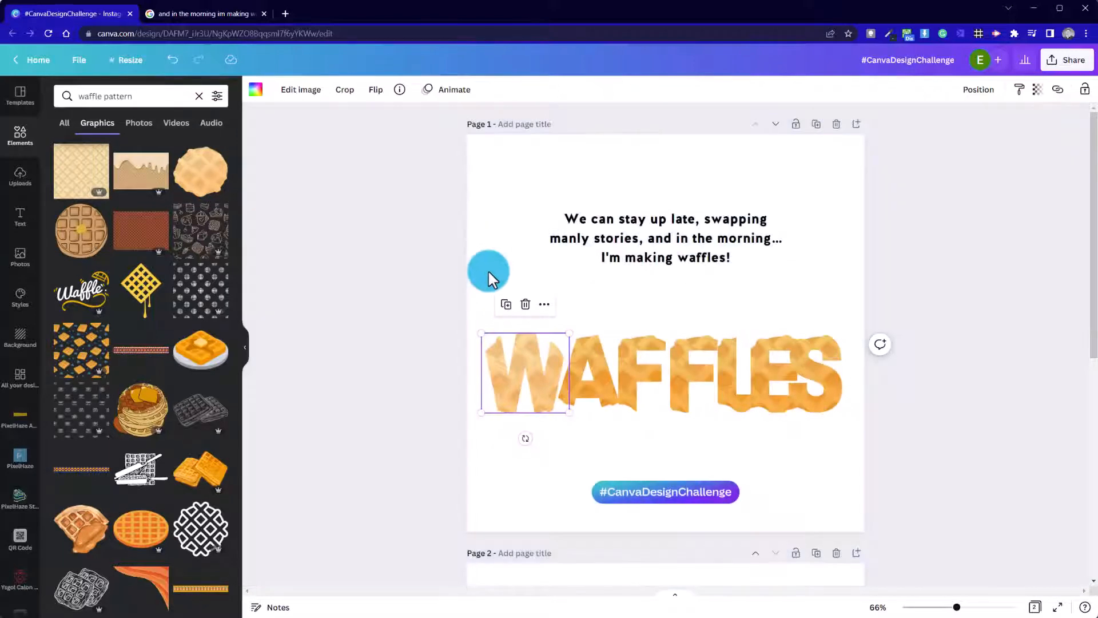
pyautogui.click(573, 307)
pyautogui.click(483, 422)
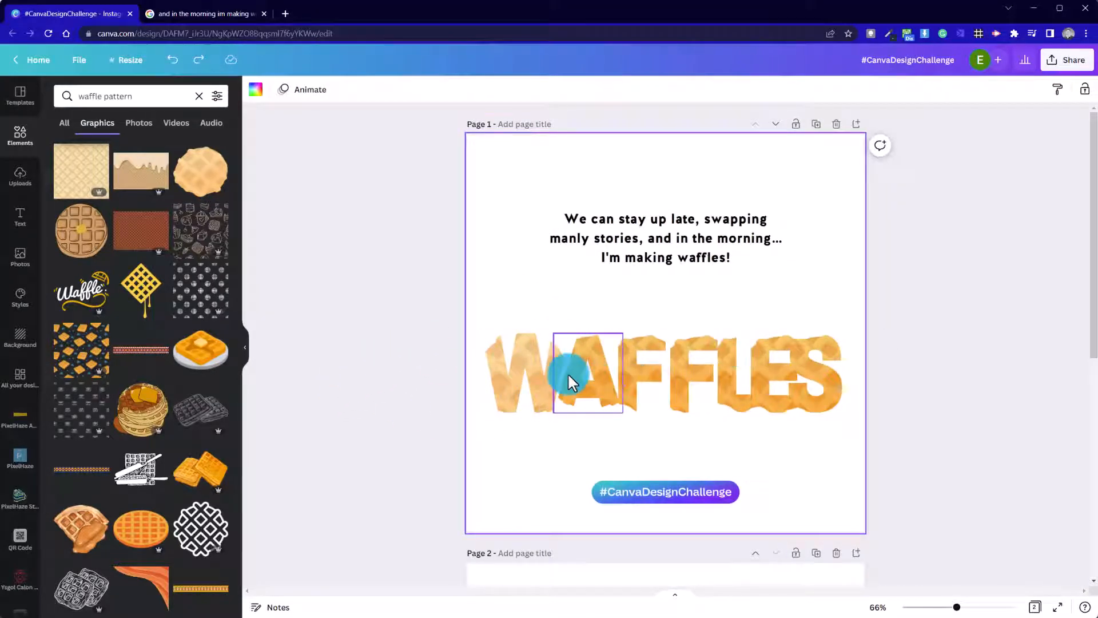
# - Shift the waffle image slightly inside the A frame so it covers more of the letter's right leg
pyautogui.moveTo(568, 379); pyautogui.dragTo(581, 383)
pyautogui.click(730, 439)
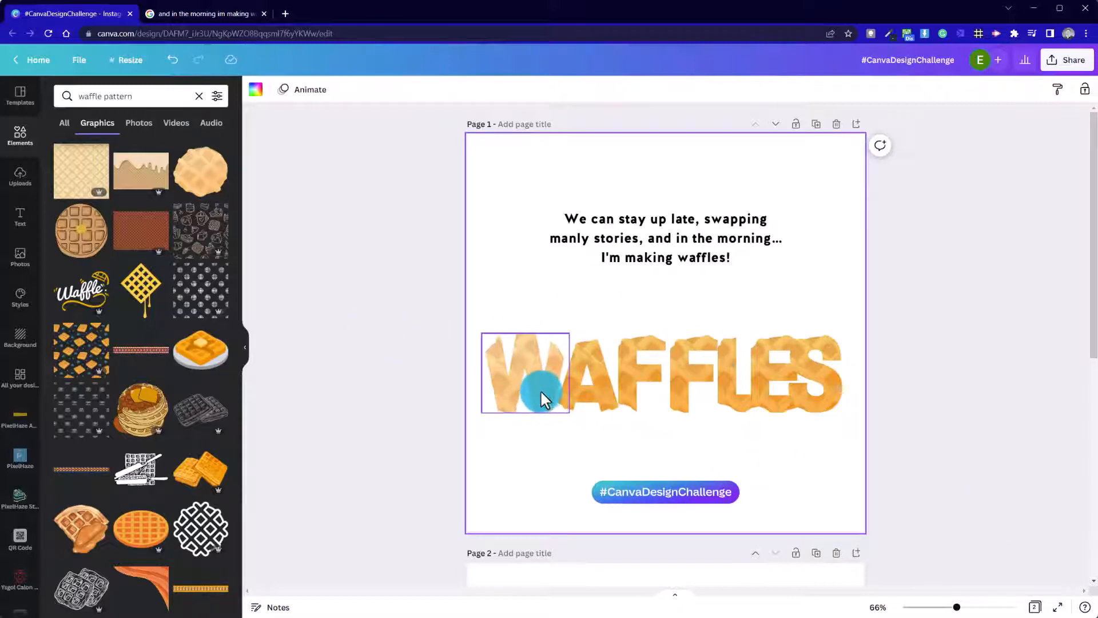
# - Adjust the W's waffle image to brightness -21, contrast 13 and saturation 33 to match the other letters
pyautogui.click(530, 369)
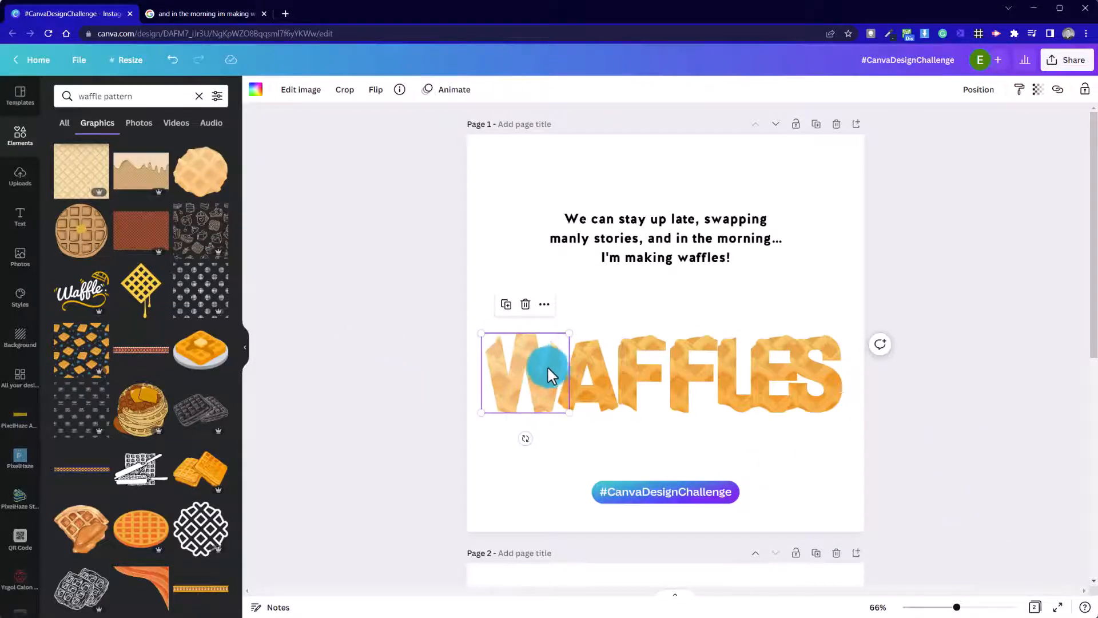
pyautogui.doubleClick(547, 370)
pyautogui.click(269, 90)
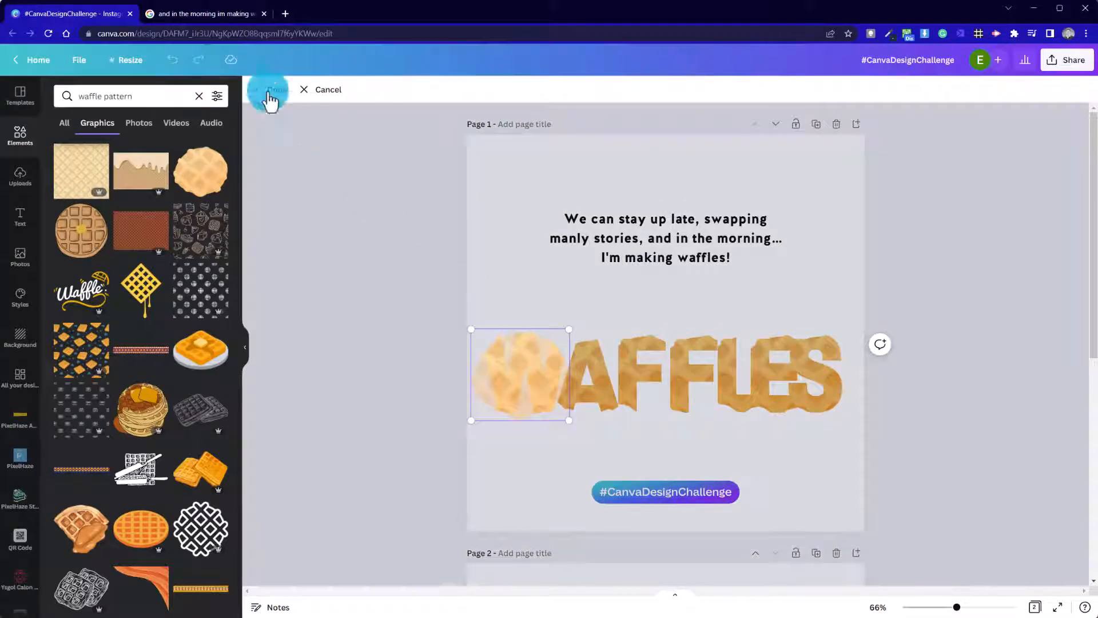
pyautogui.click(302, 91)
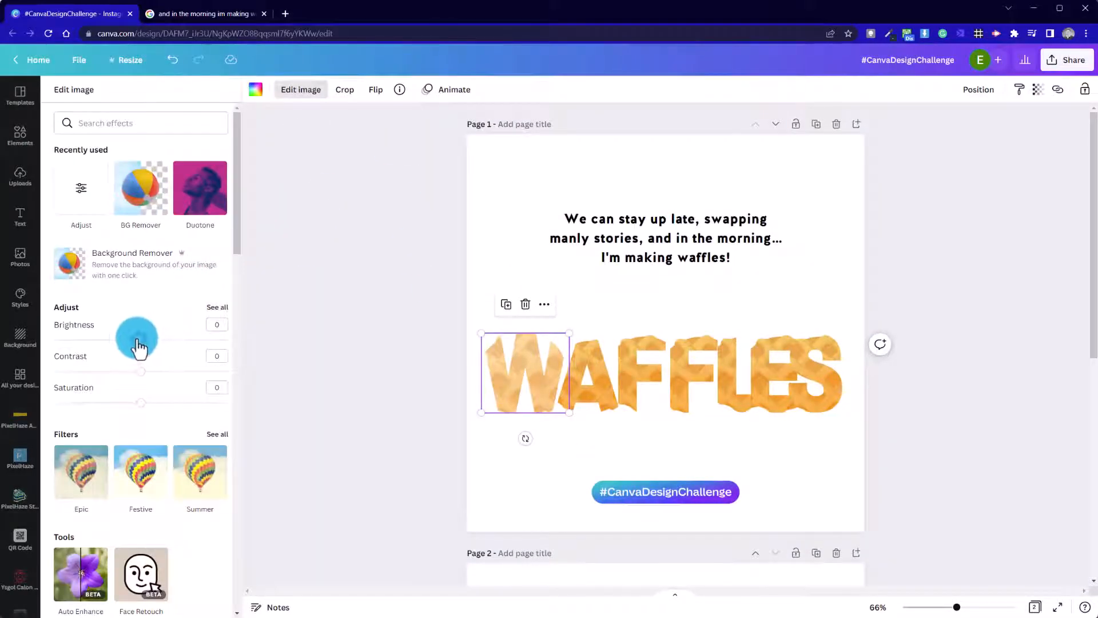
pyautogui.moveTo(141, 340); pyautogui.dragTo(131, 339)
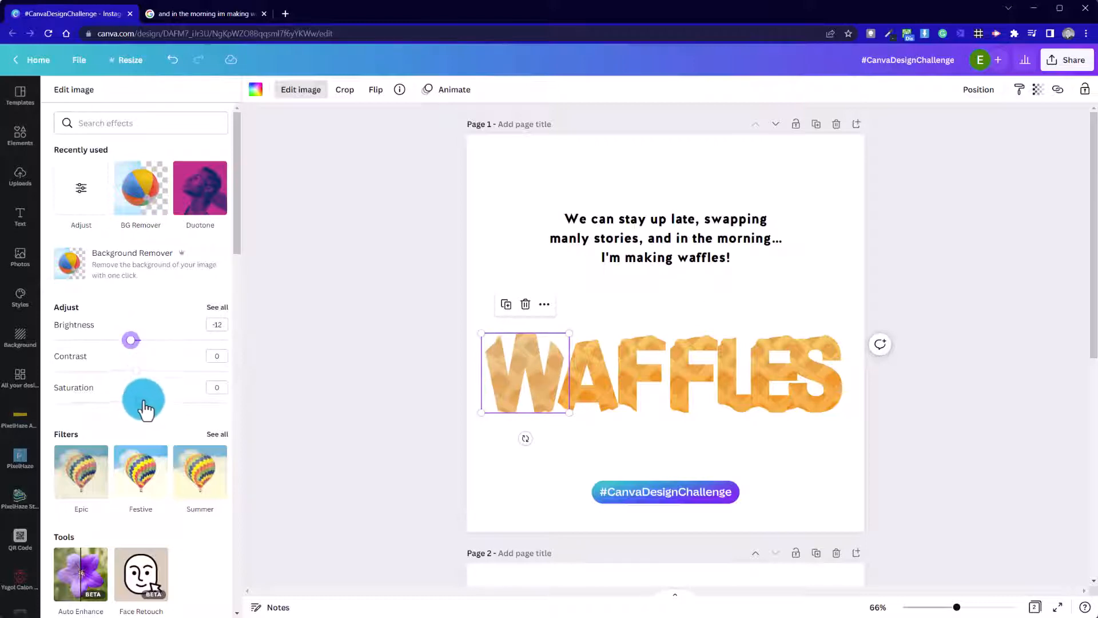
pyautogui.moveTo(144, 402); pyautogui.dragTo(169, 400)
pyautogui.moveTo(141, 362)
pyautogui.mouseDown()
pyautogui.moveTo(141, 372)
pyautogui.moveTo(157, 371)
pyautogui.moveTo(132, 373)
pyautogui.moveTo(122, 342)
pyautogui.moveTo(136, 370)
pyautogui.moveTo(160, 382)
pyautogui.moveTo(152, 374)
pyautogui.mouseUp()
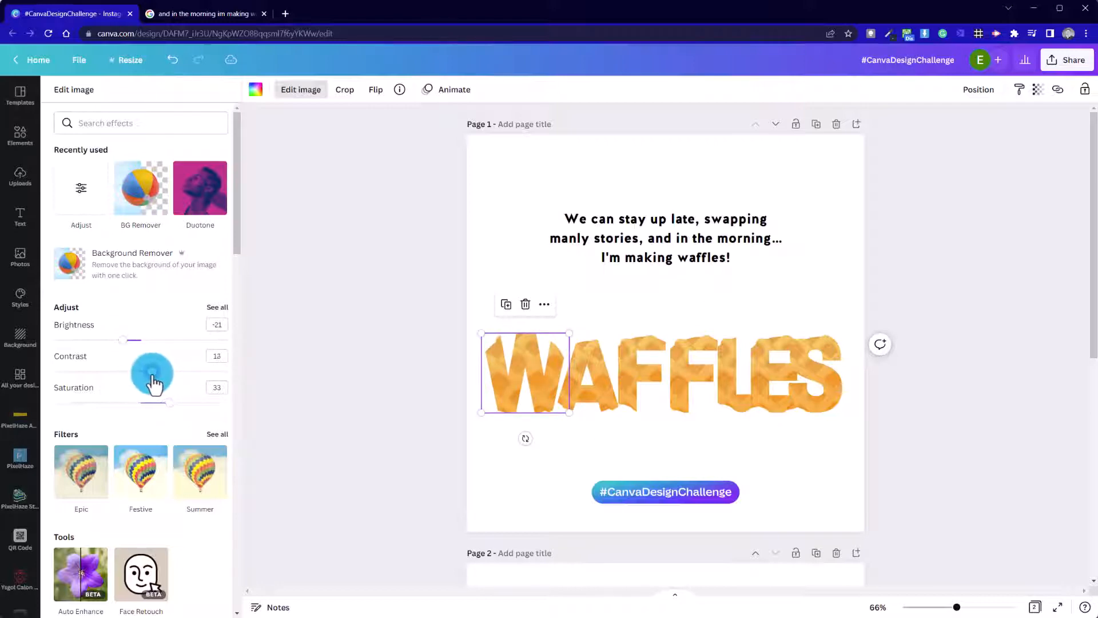
pyautogui.click(390, 309)
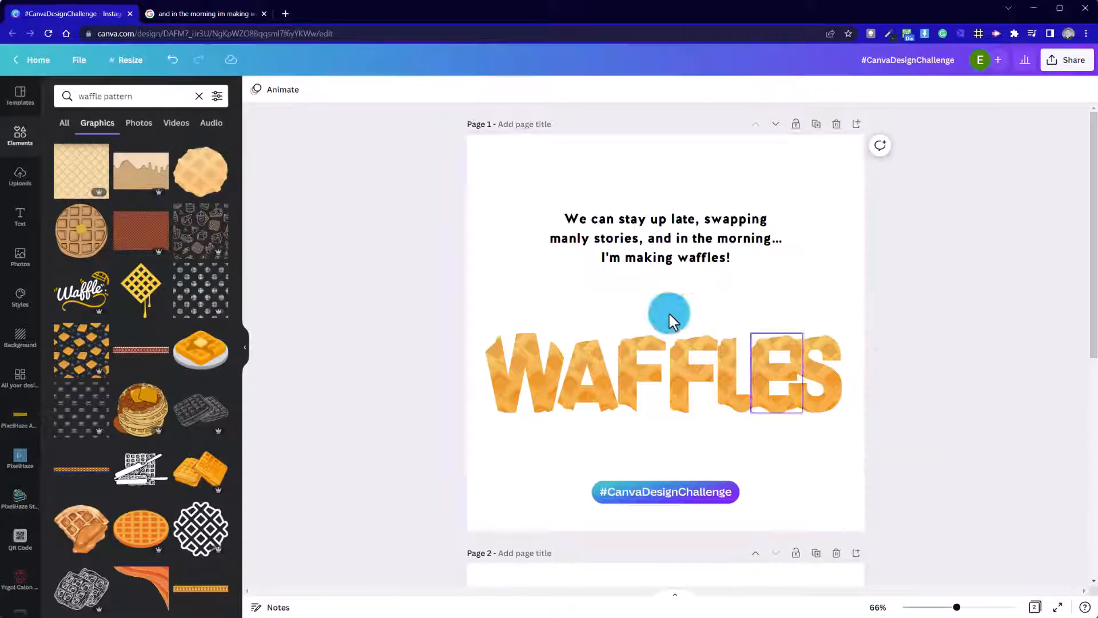
# - Delete the word "waffles!" from the quote and move the text box down closer to the WAFFLES letters
pyautogui.click(642, 253)
pyautogui.doubleClick(689, 257)
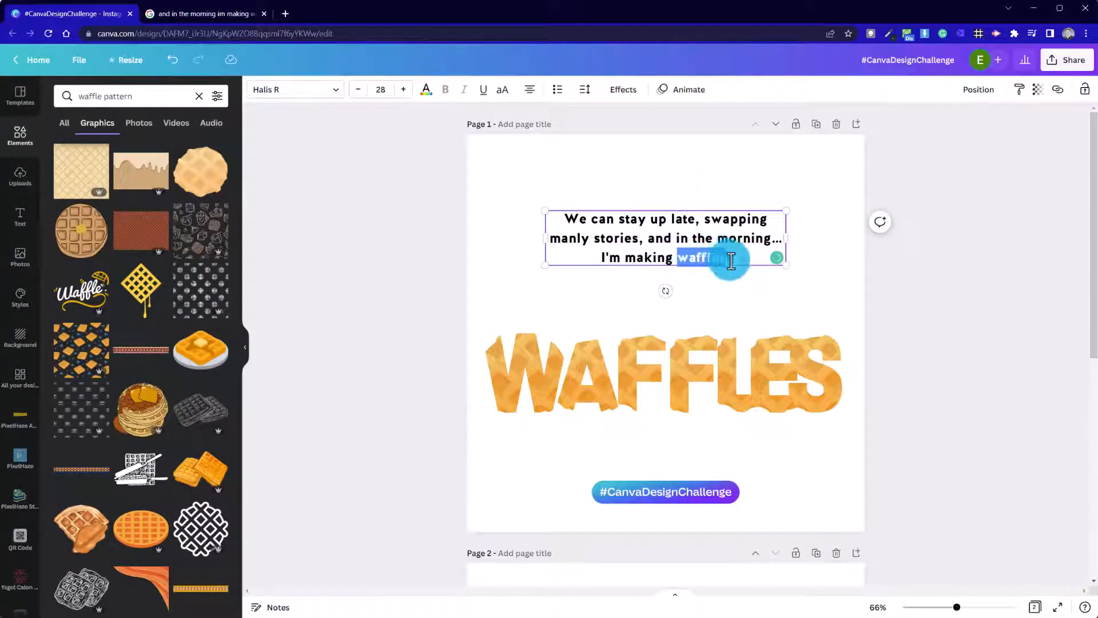
pyautogui.moveTo(734, 259); pyautogui.dragTo(694, 282)
pyautogui.click(708, 312)
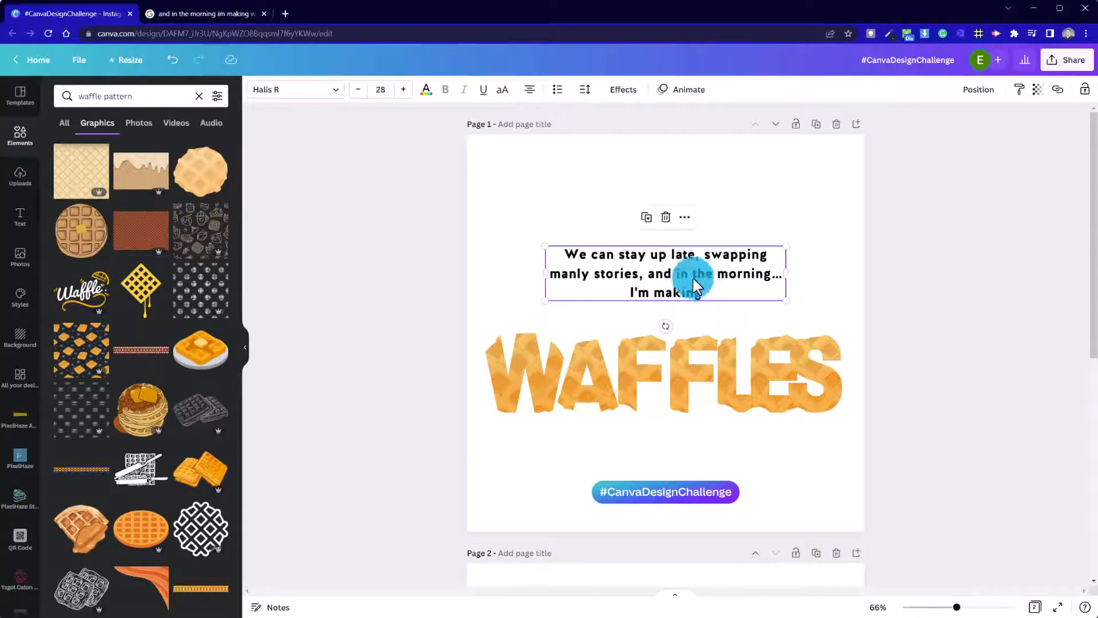
# - Move the quote and all the WAFFLES letter frames together slightly up on page 1
pyautogui.moveTo(517, 208); pyautogui.dragTo(850, 422)
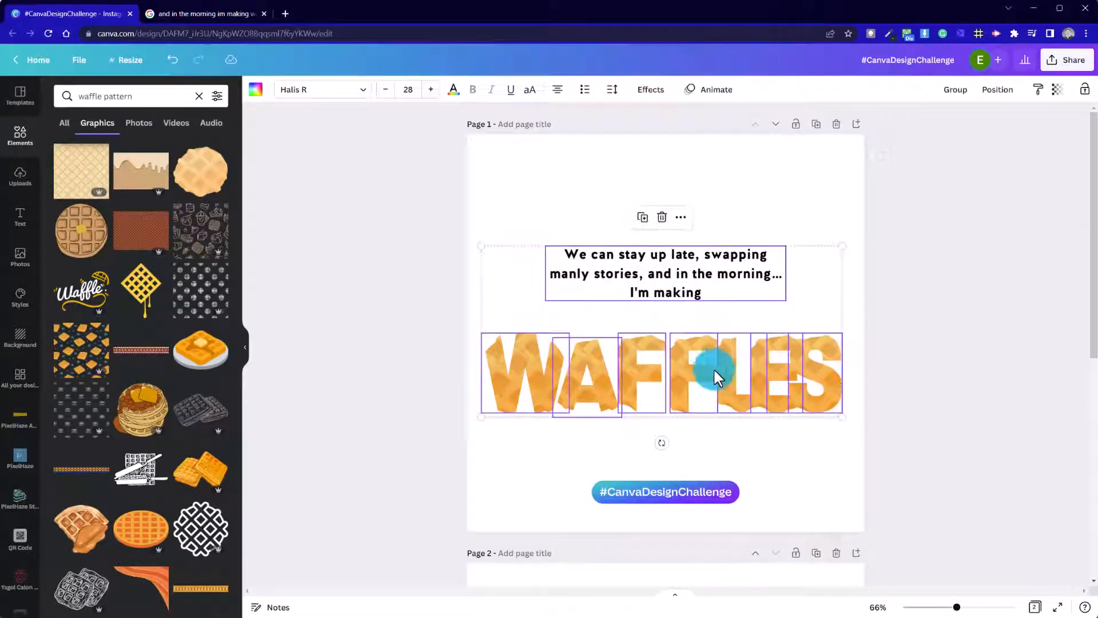
pyautogui.moveTo(698, 361); pyautogui.dragTo(698, 361)
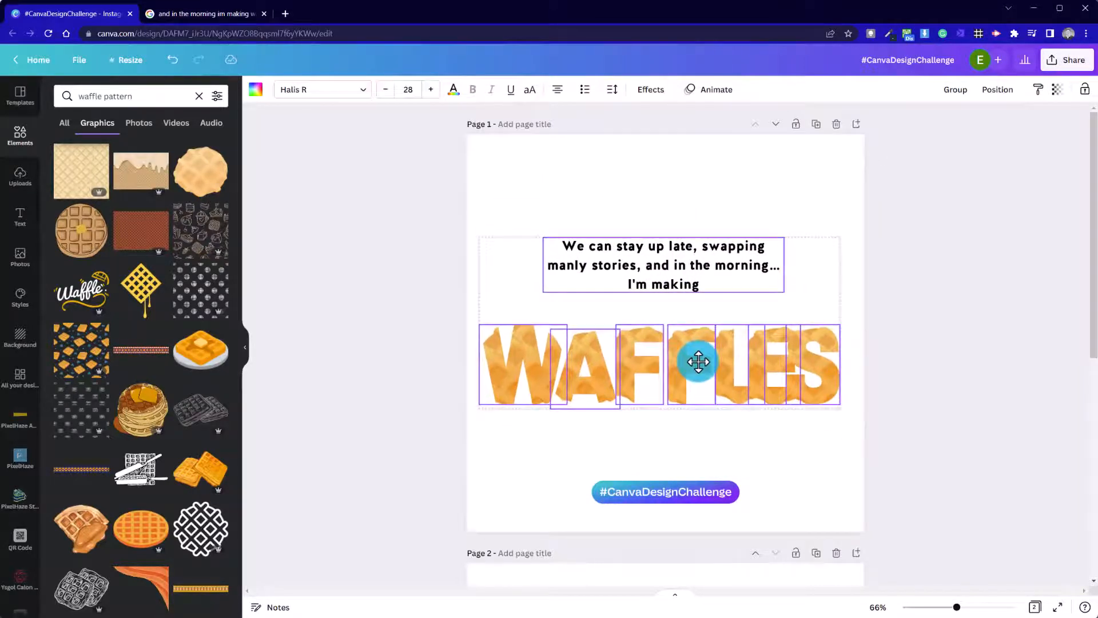
pyautogui.click(681, 444)
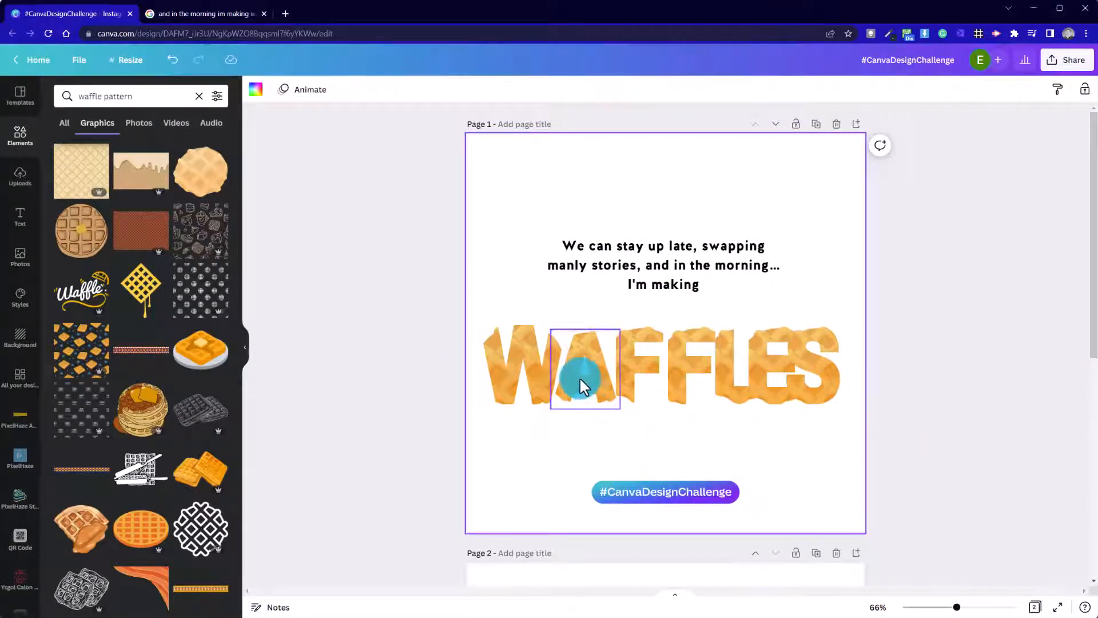
# - Switch to the Google results for the waffles quote, examine the Shrek scene as a style reference, and return to the Canva design
pyautogui.click(211, 9)
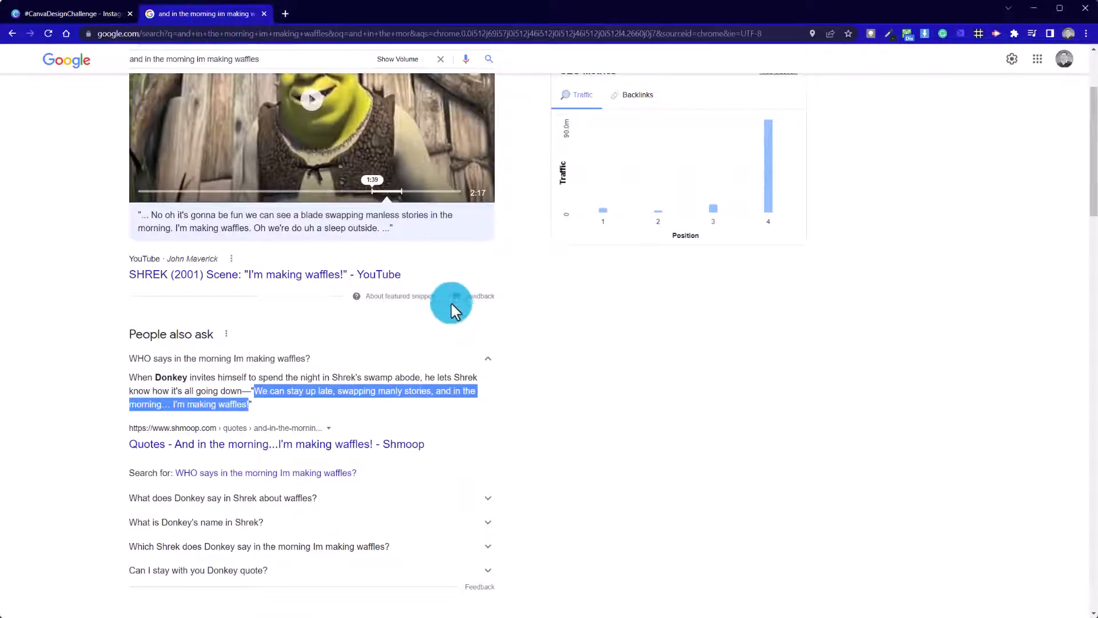
pyautogui.scroll(3, 452, 309)
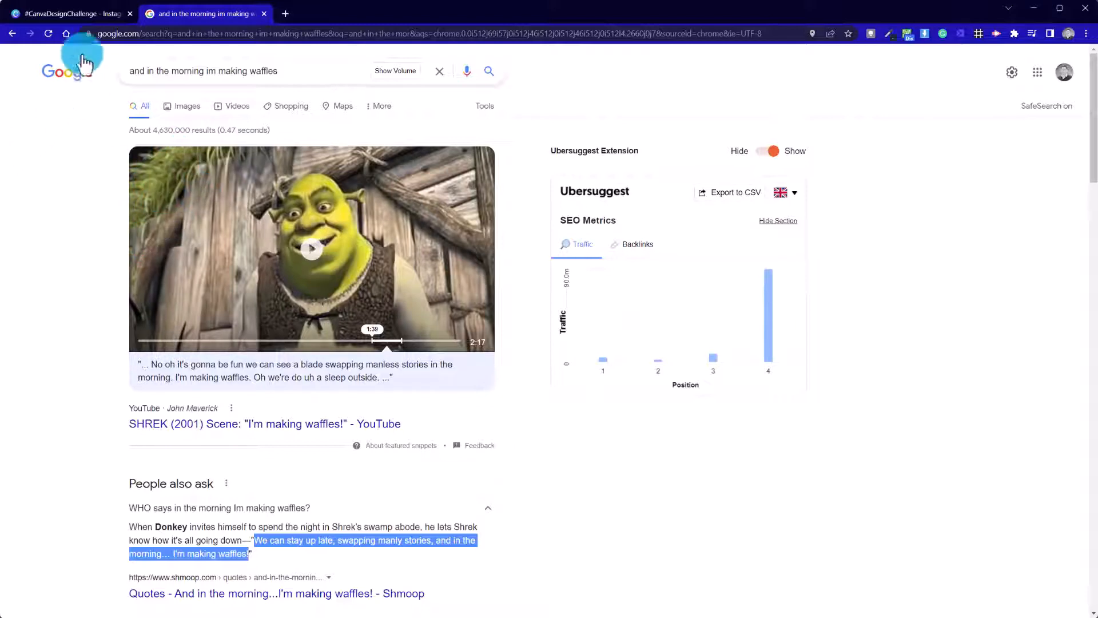
pyautogui.click(80, 14)
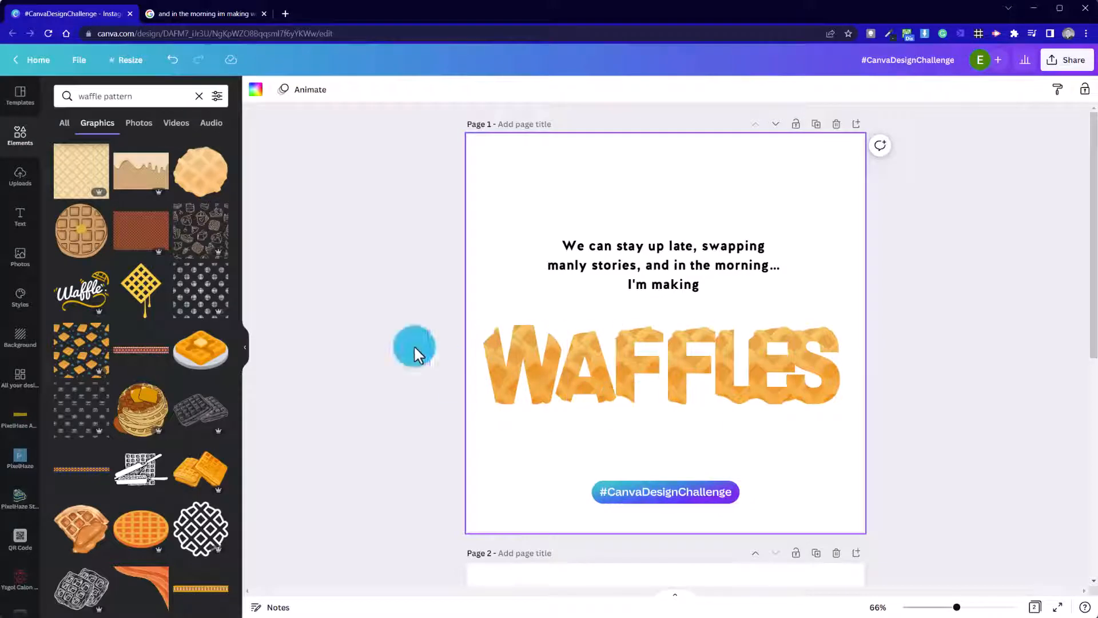
# - Search the graphics for "wooden planks" and browse the results for a background texture
pyautogui.moveTo(143, 96); pyautogui.dragTo(89, 95)
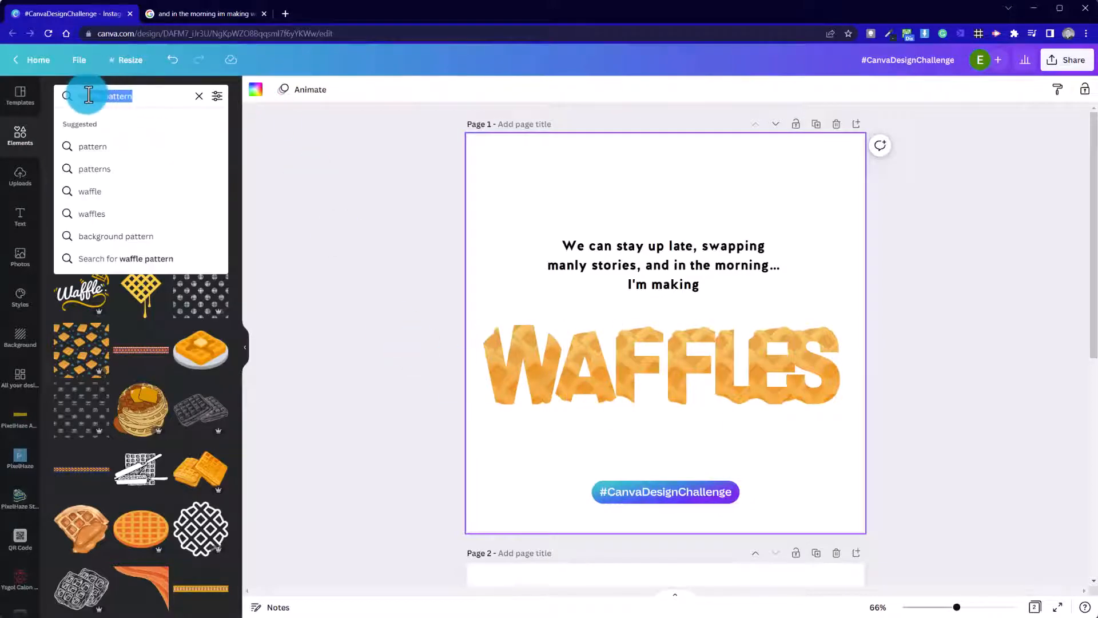
pyautogui.press('BackSpace')
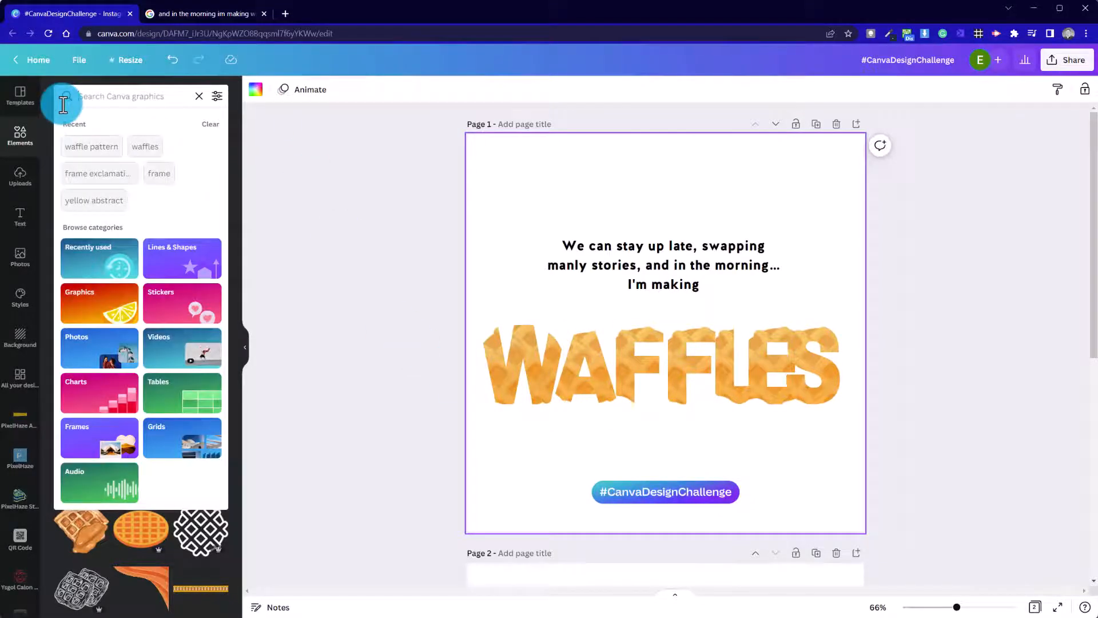
pyautogui.write('wooden')
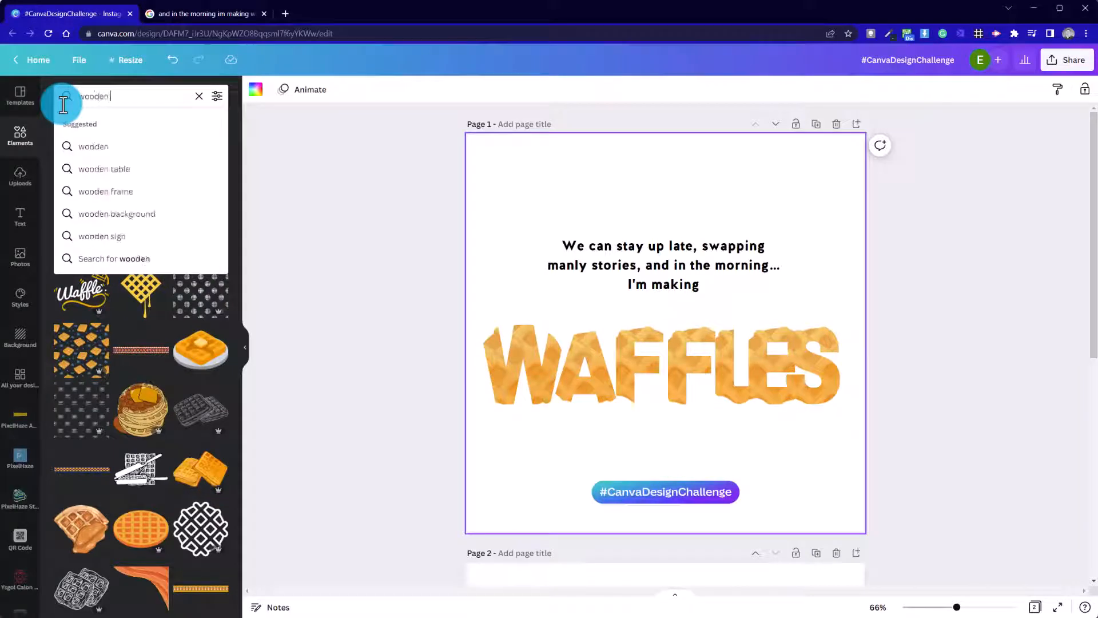
pyautogui.write(' planks')
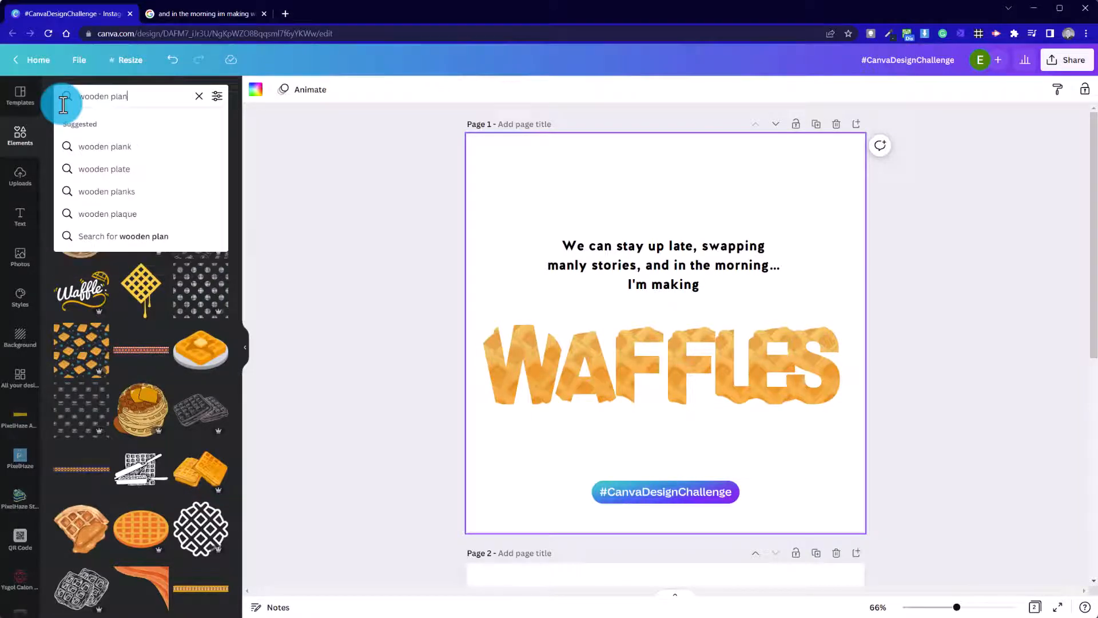
pyautogui.press('Return')
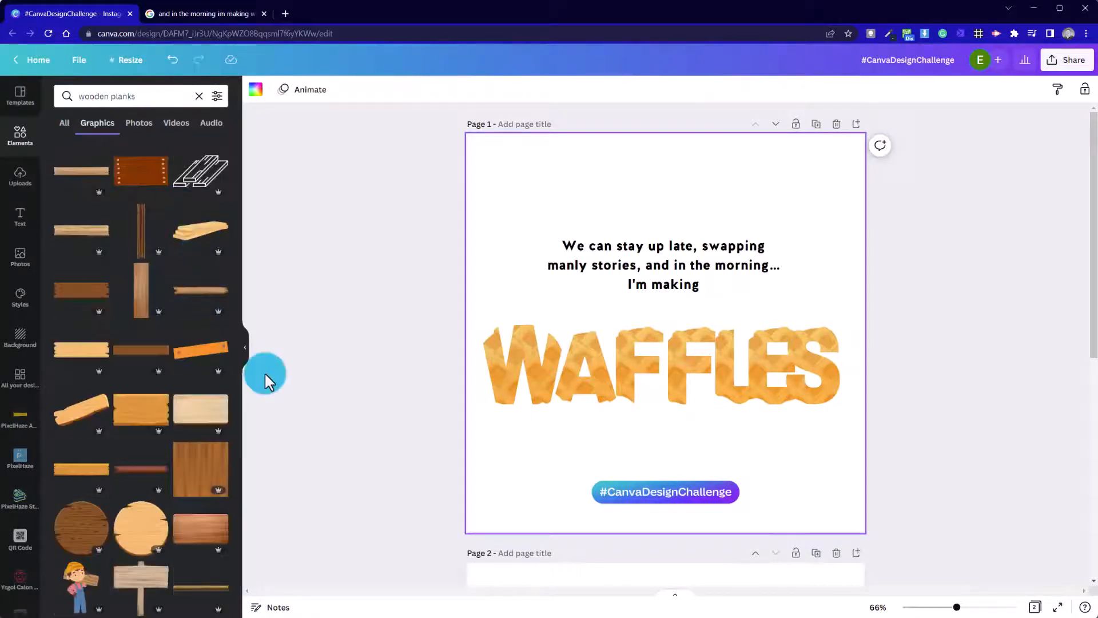
pyautogui.scroll(-3, 188, 540)
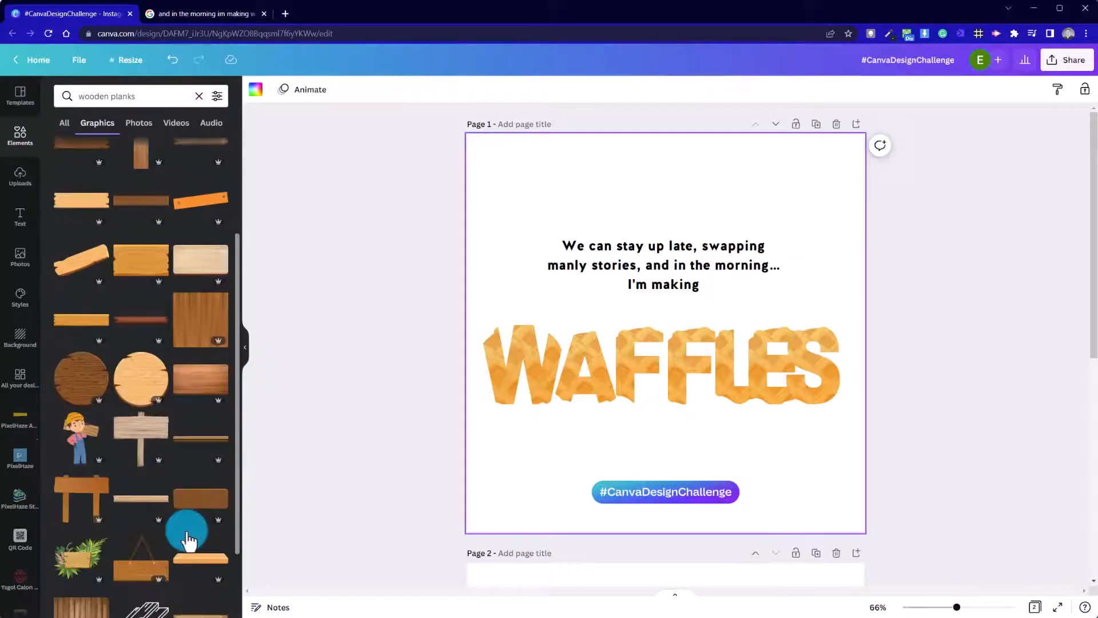
pyautogui.scroll(-5, 186, 537)
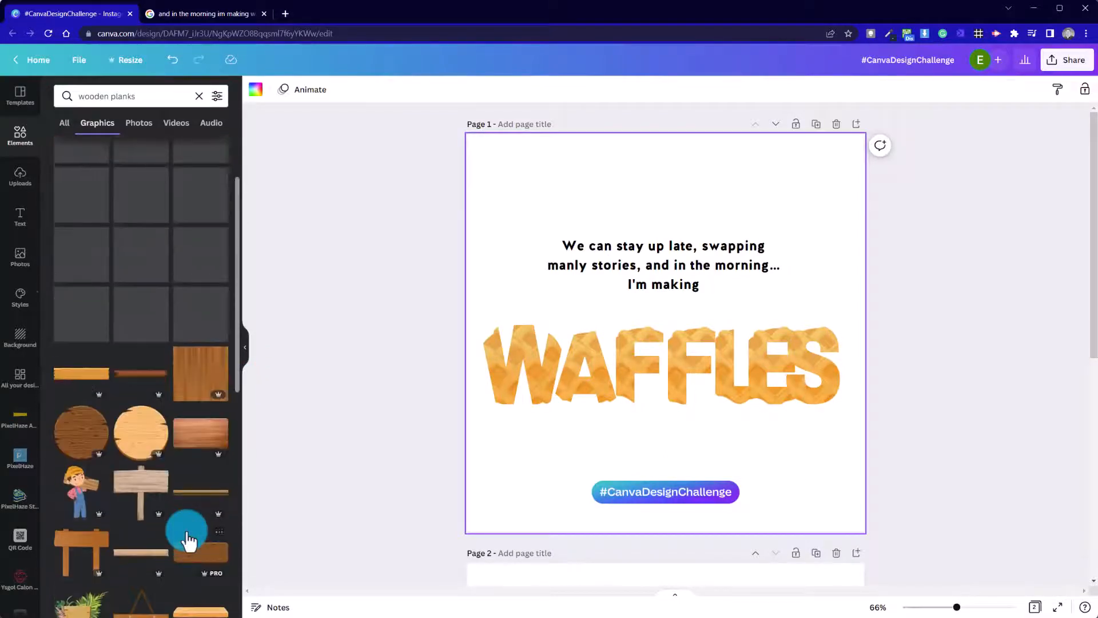
# - Search the graphics for "rustic wooden planks" and place the beige vertical plank texture in the page's upper-left corner
pyautogui.click(81, 96)
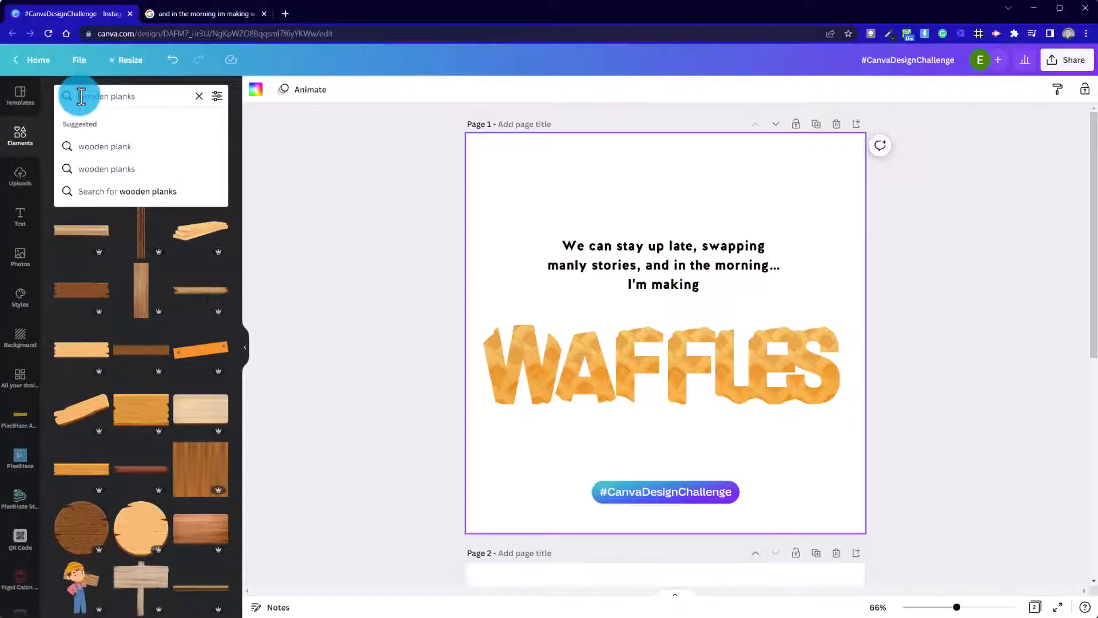
pyautogui.write('rustic')
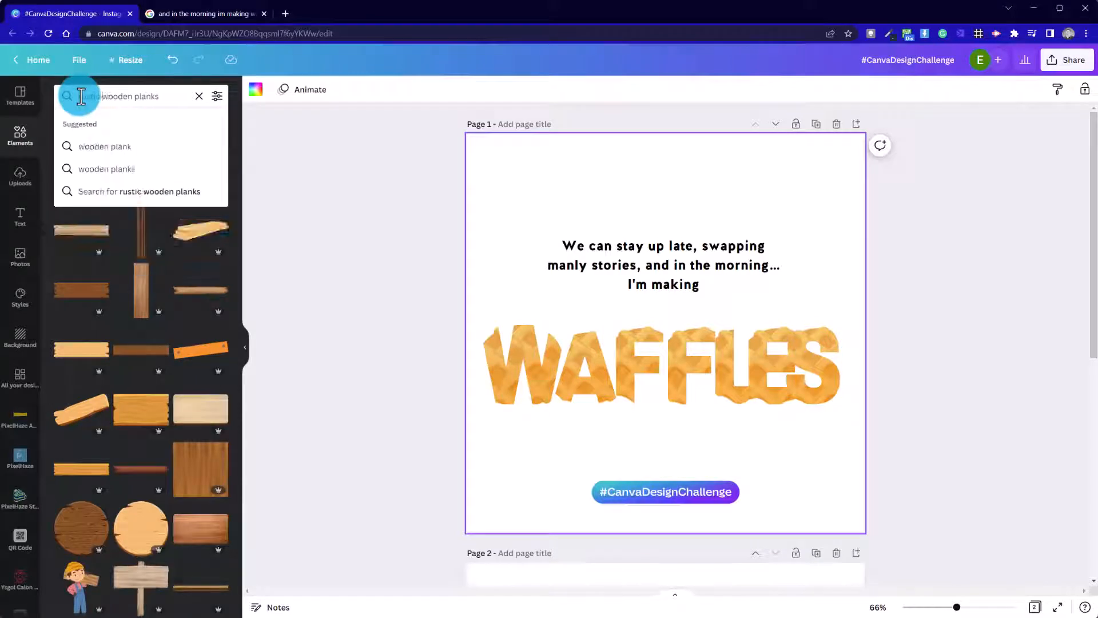
pyautogui.press('Return')
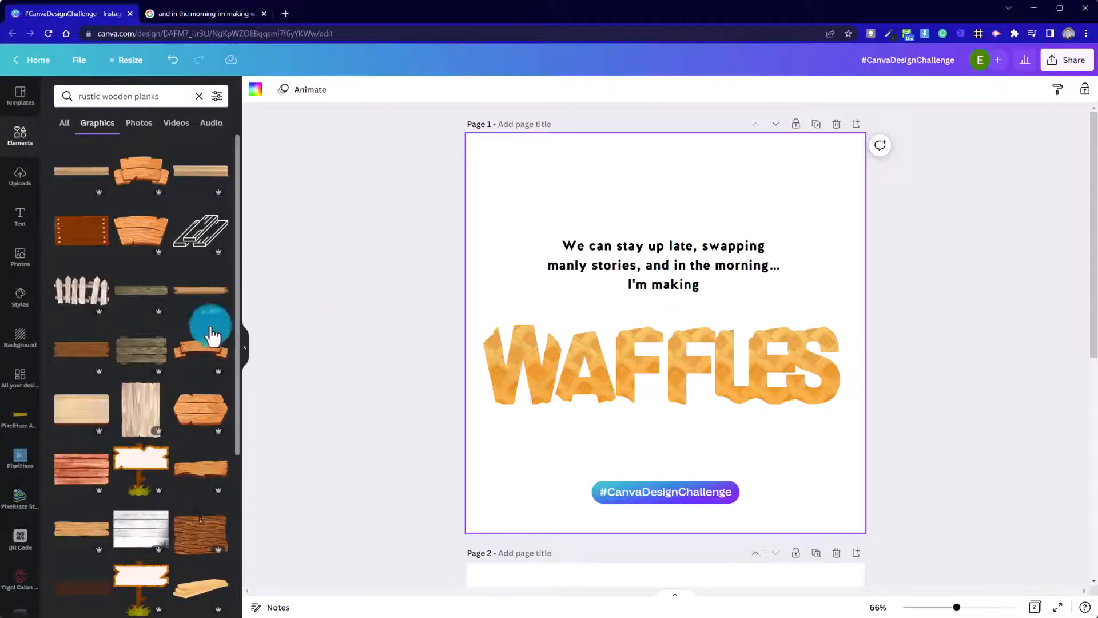
pyautogui.scroll(-3, 186, 371)
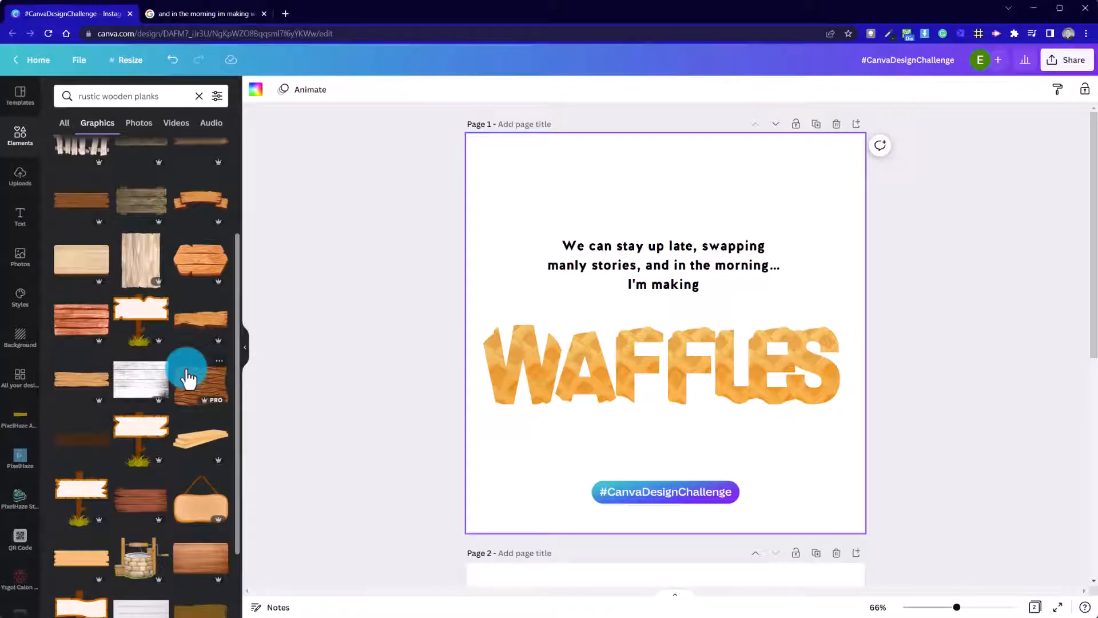
pyautogui.click(143, 263)
pyautogui.moveTo(610, 345); pyautogui.dragTo(563, 147)
# - Group all the WAFFLES letter frames into one object
pyautogui.moveTo(827, 425); pyautogui.dragTo(503, 326)
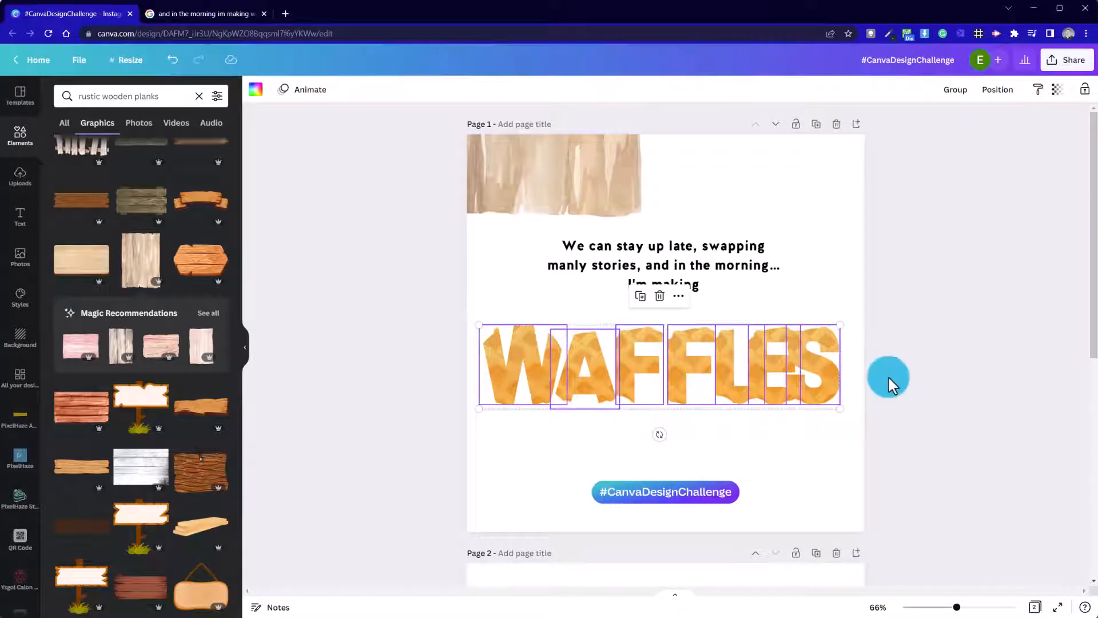
pyautogui.click(954, 91)
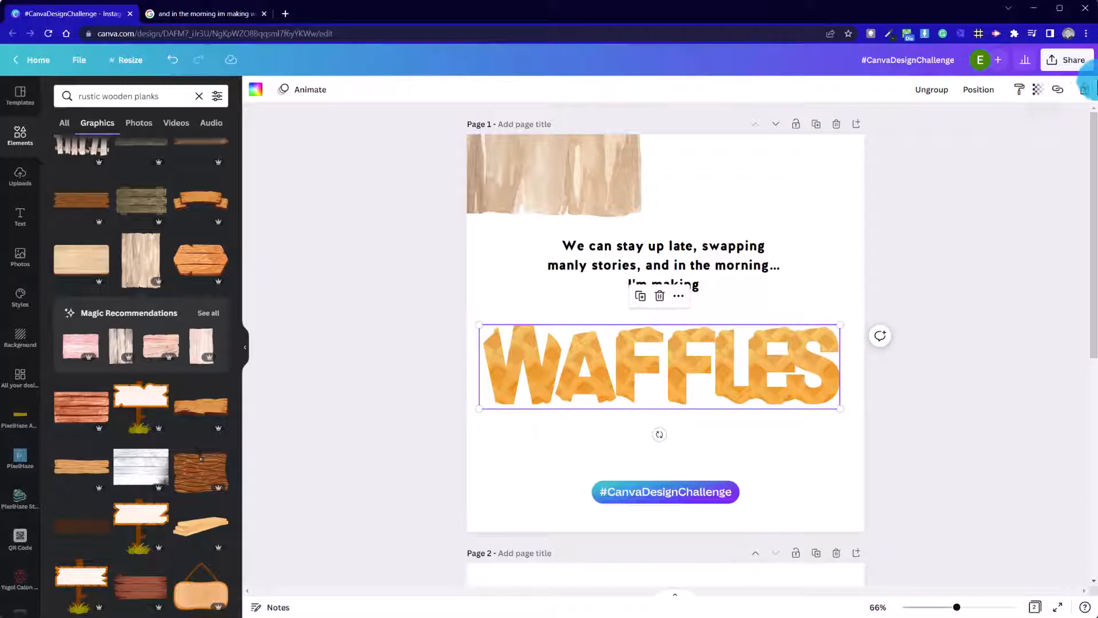
pyautogui.click(644, 444)
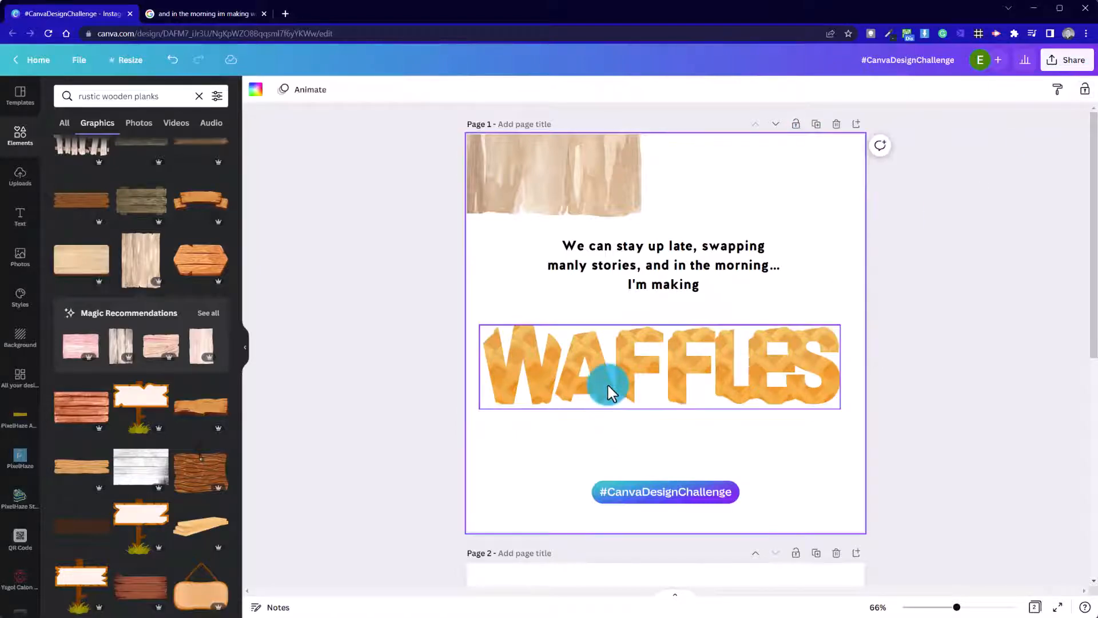
# - Enlarge the beige plank texture to cover the whole page and set it as the page background
pyautogui.moveTo(538, 286); pyautogui.dragTo(522, 522)
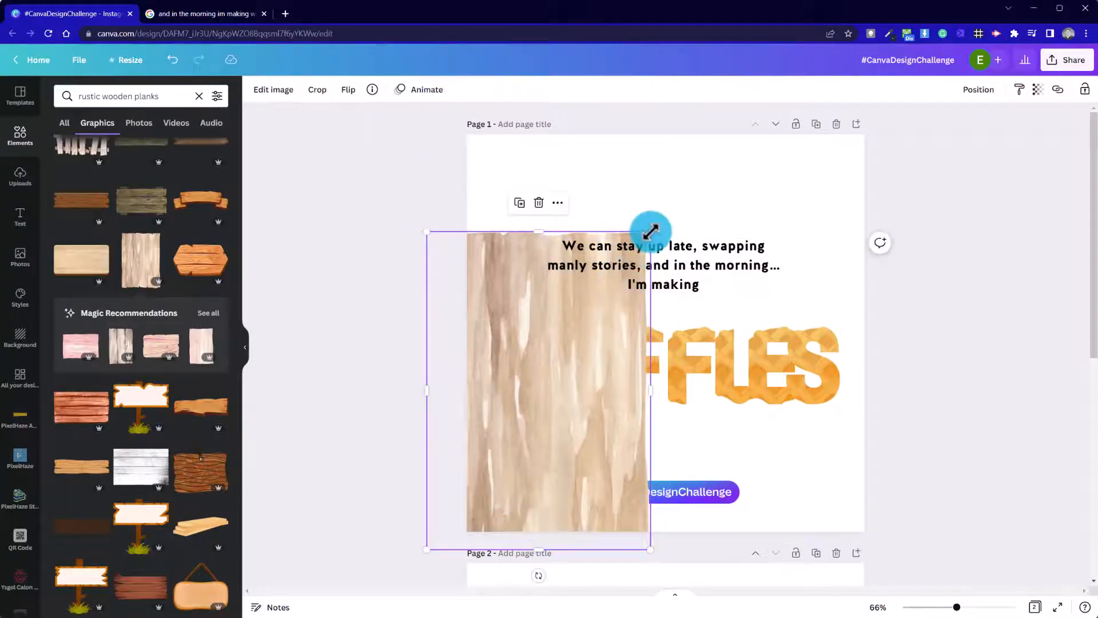
pyautogui.moveTo(650, 231); pyautogui.dragTo(998, 26)
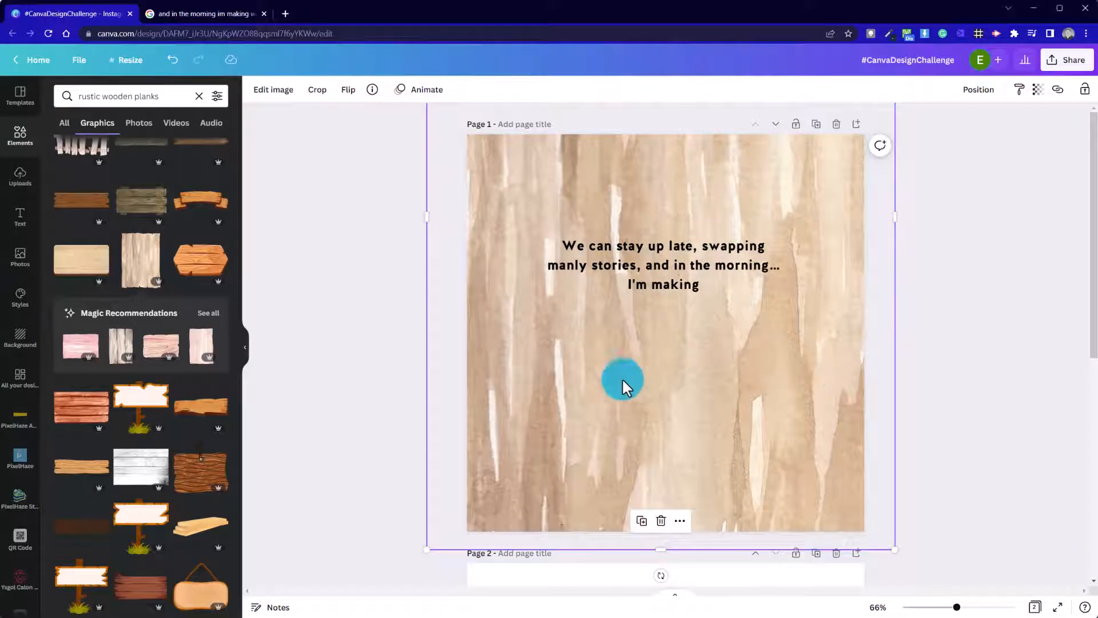
pyautogui.moveTo(657, 319); pyautogui.dragTo(662, 377)
pyautogui.rightClick(662, 379)
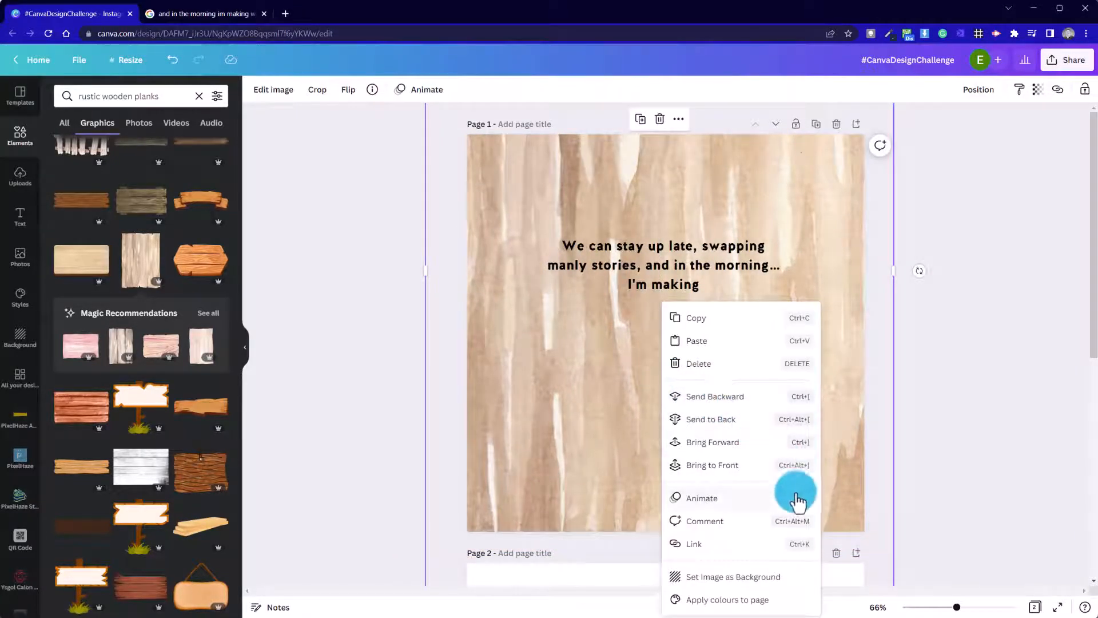
pyautogui.click(769, 577)
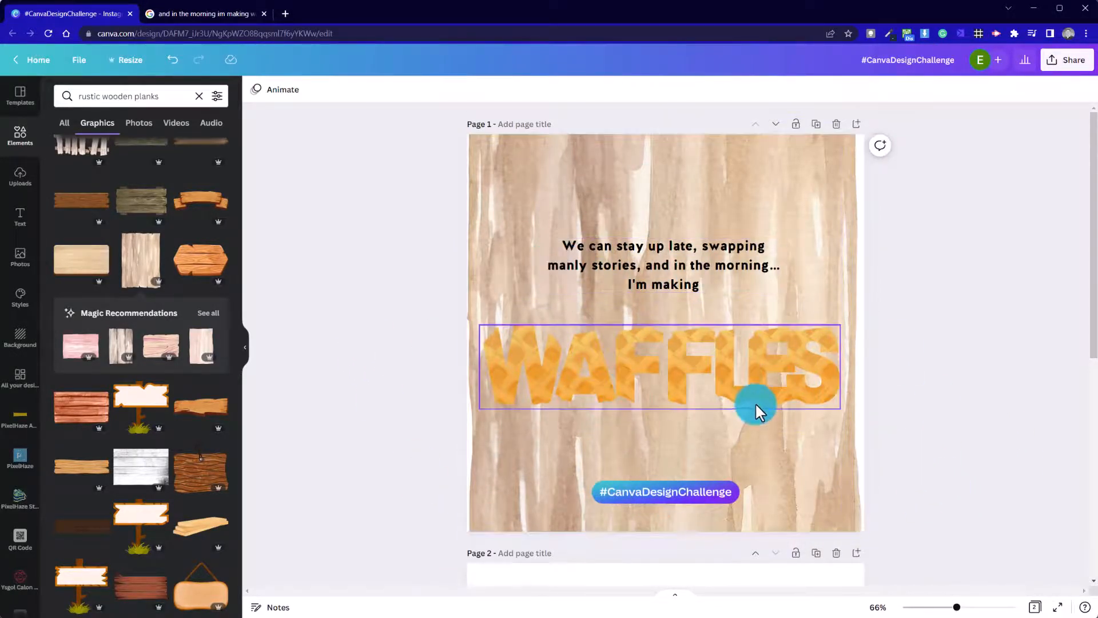
# - Show all Magic Recommendations for the beige plank texture and delete the wooden background from page 1
pyautogui.click(216, 312)
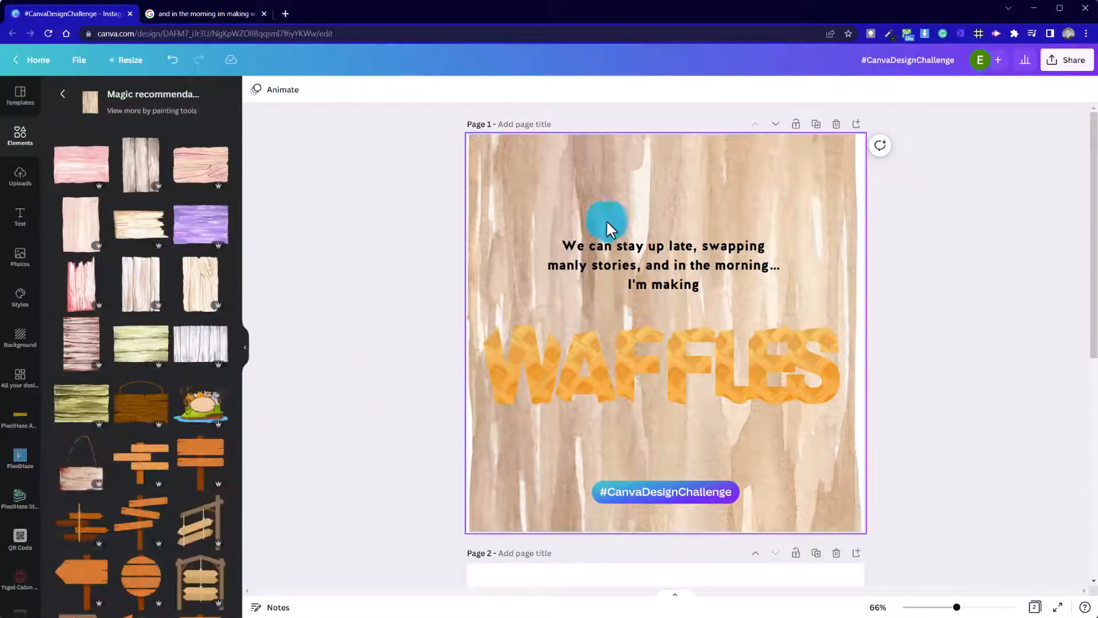
pyautogui.click(553, 182)
pyautogui.press('Delete')
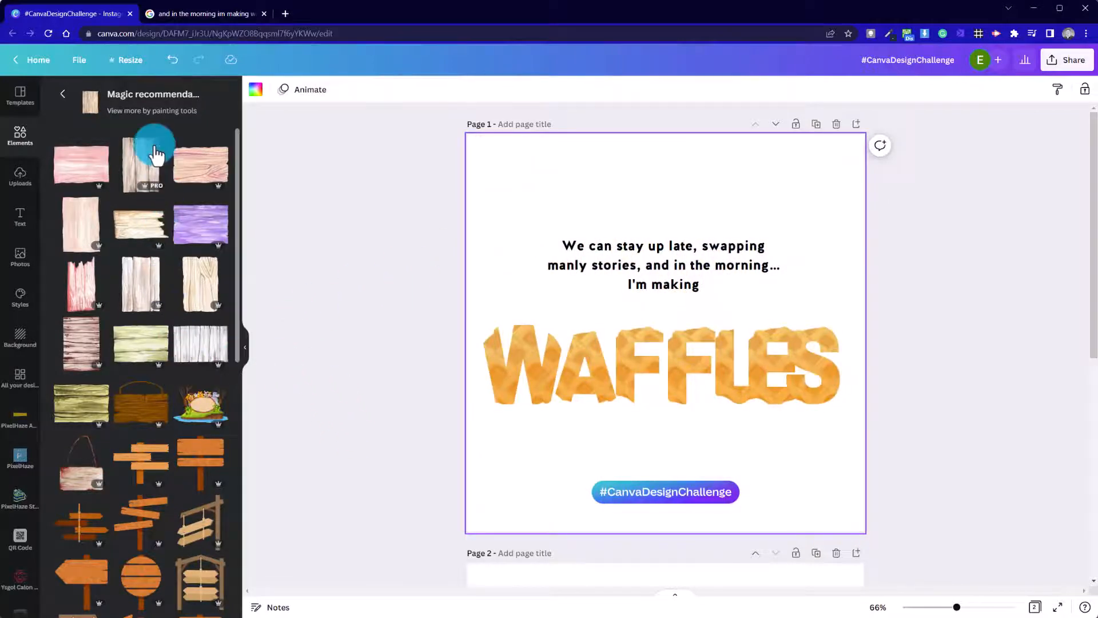
# - Add the recommended grey-brown vertical plank graphic, enlarge it past the page's full height, and position it over the page's left half
pyautogui.click(148, 178)
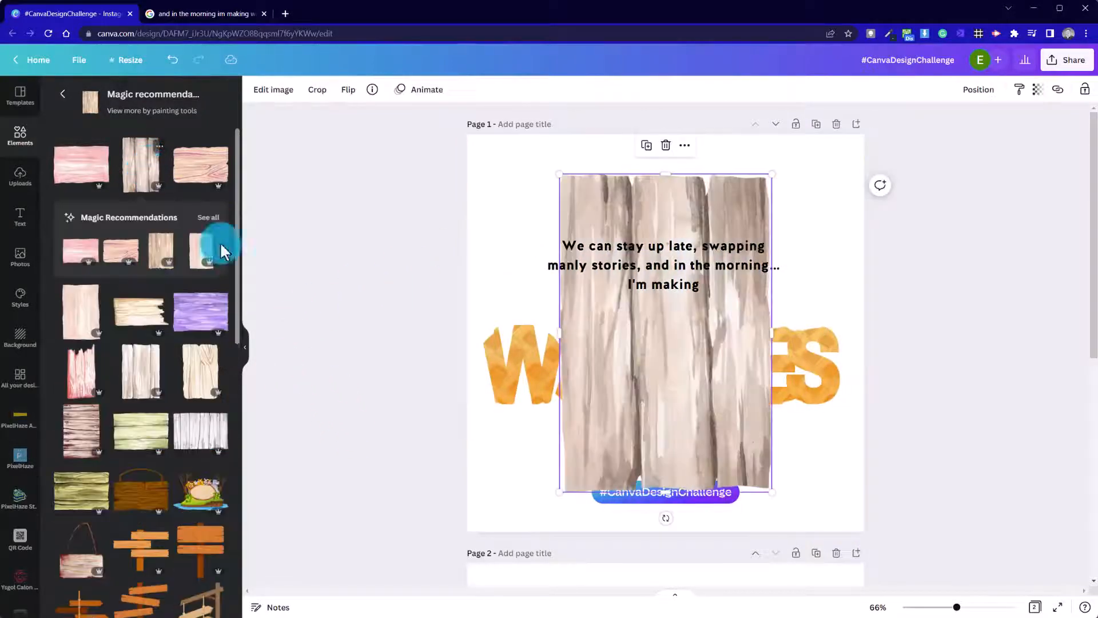
pyautogui.moveTo(743, 429); pyautogui.dragTo(646, 464)
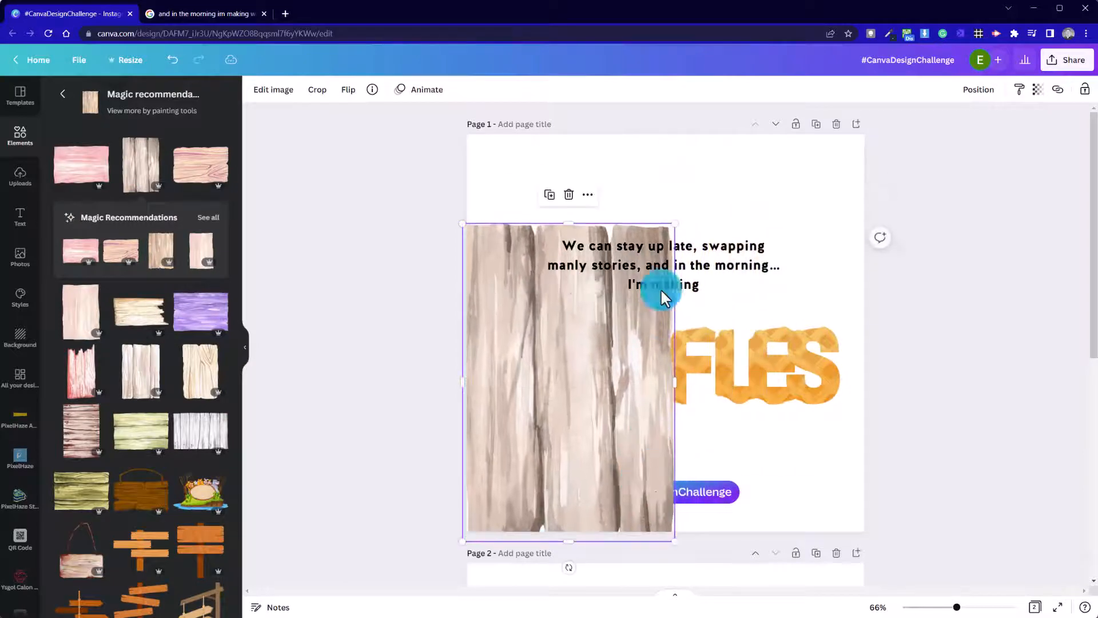
pyautogui.moveTo(674, 215); pyautogui.dragTo(731, 94)
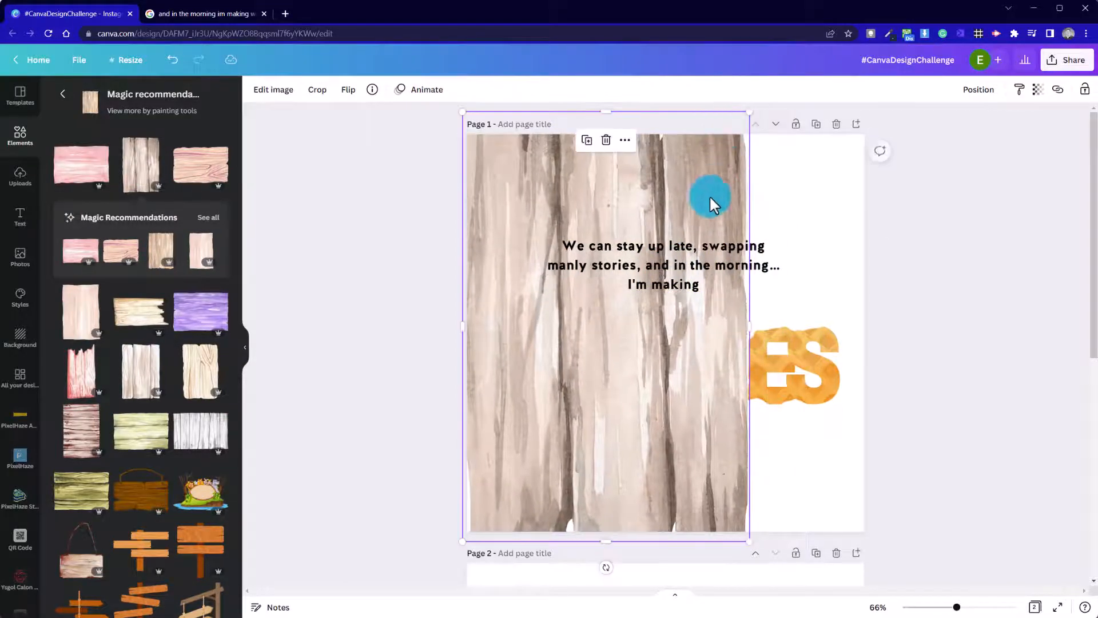
pyautogui.moveTo(711, 201); pyautogui.dragTo(646, 208)
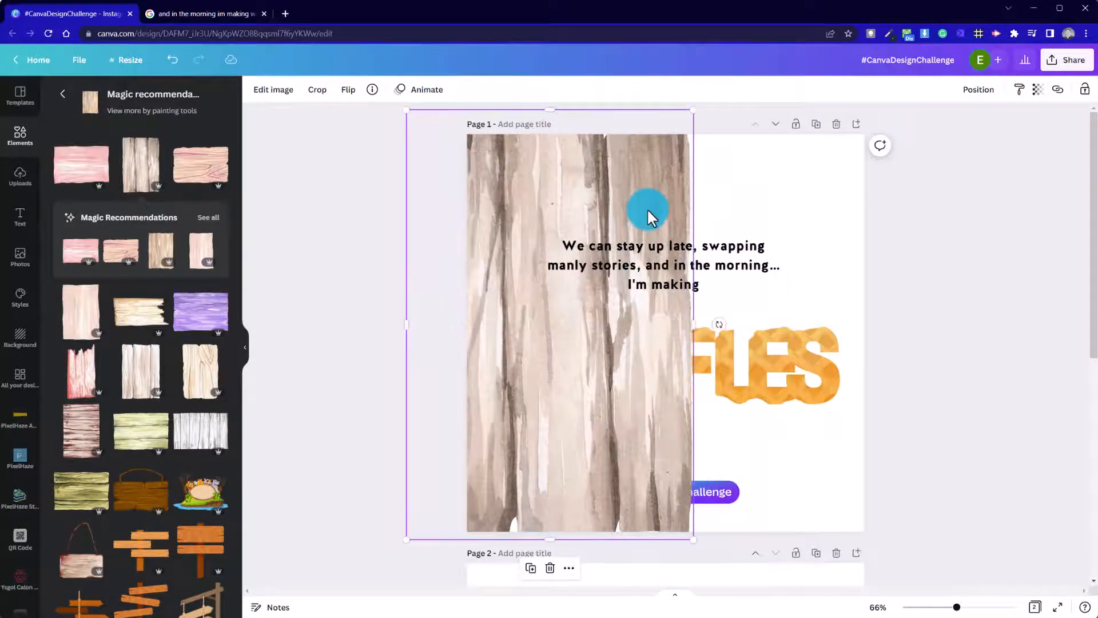
# - Duplicate the grey-brown plank graphic and place the copy over the page's right half, slightly overlapping the first
pyautogui.hotkey('ctrl', 'd')
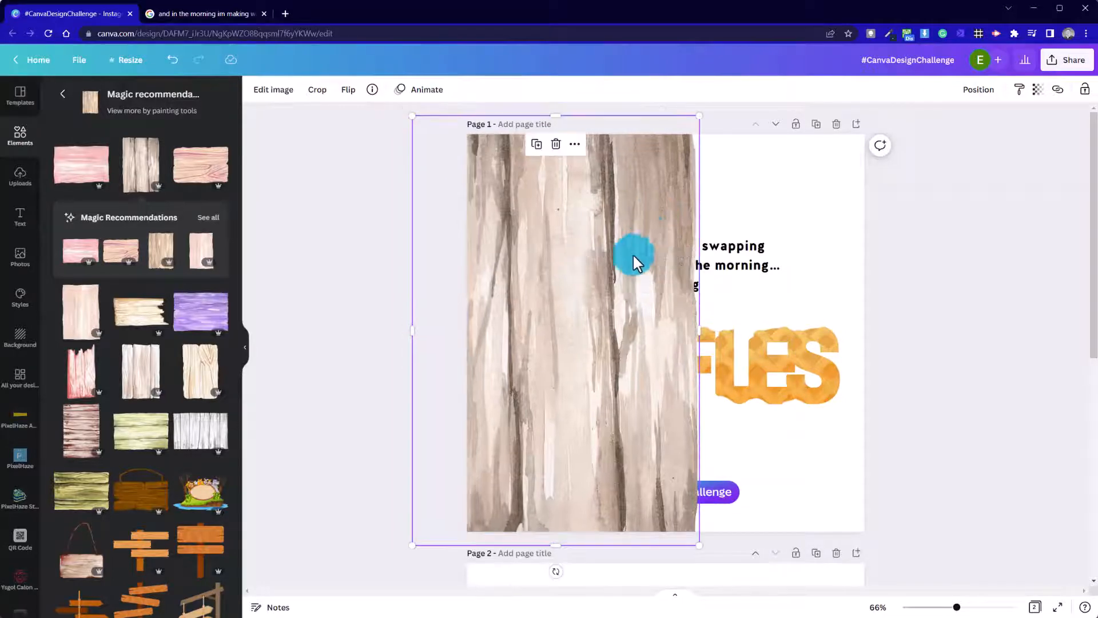
pyautogui.moveTo(538, 311); pyautogui.dragTo(804, 303)
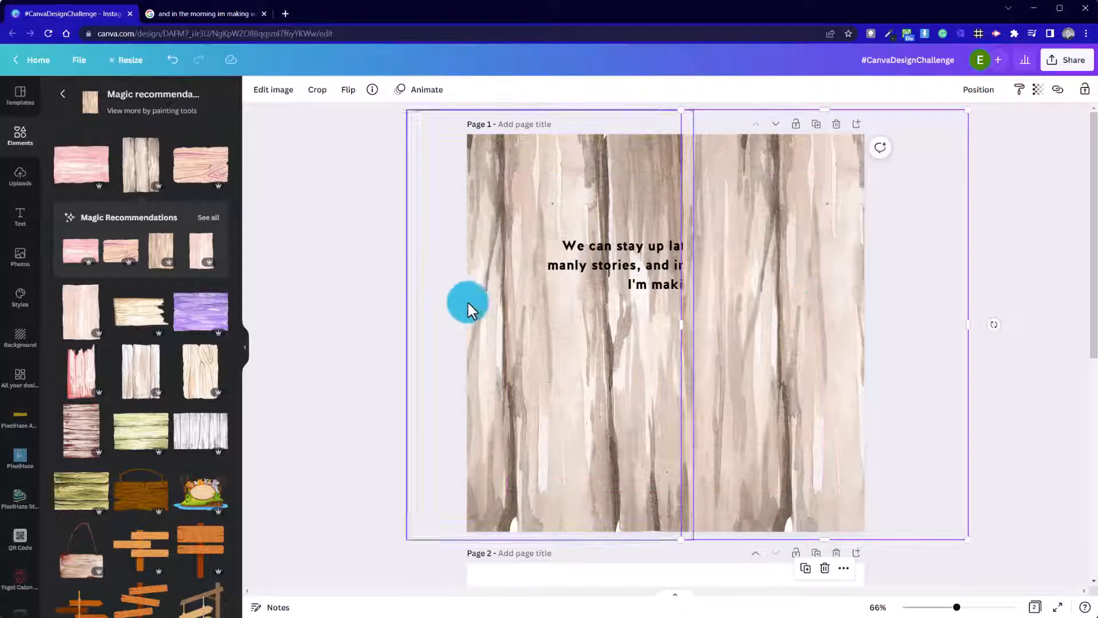
pyautogui.click(337, 259)
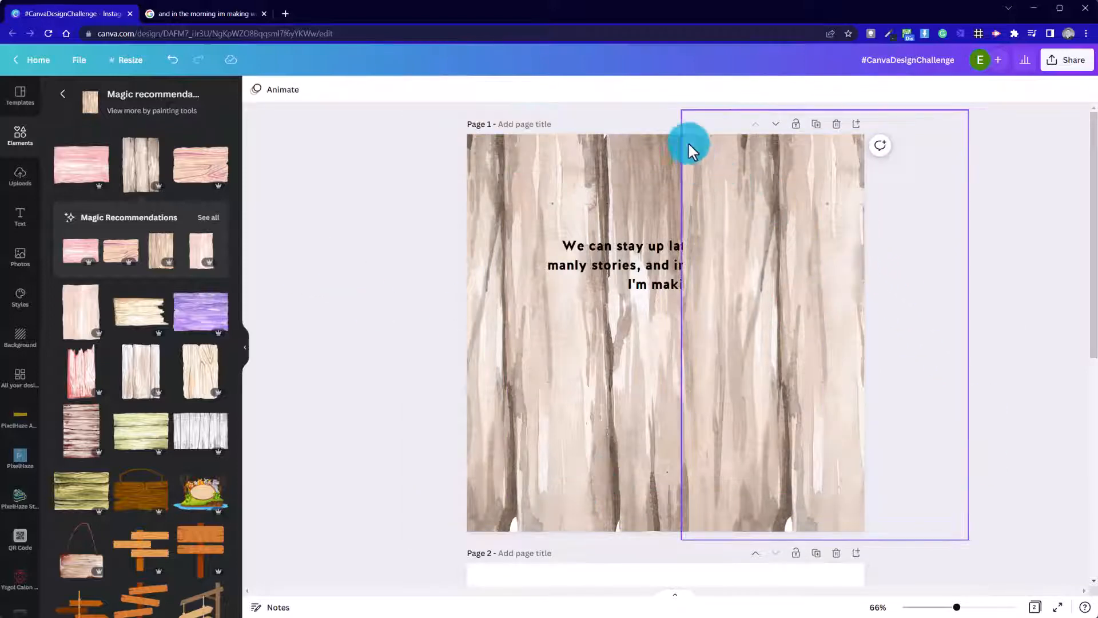
# - Flip the plank copy on the page's right half horizontally and move it left so it overlaps the first plank
pyautogui.click(758, 188)
pyautogui.rightClick(762, 189)
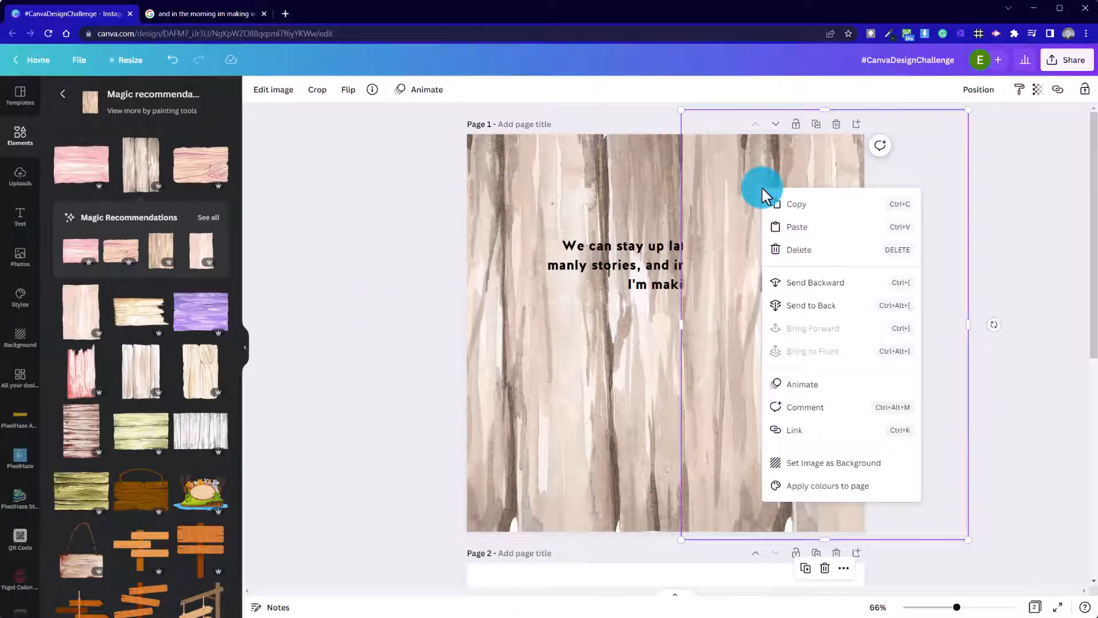
pyautogui.click(710, 175)
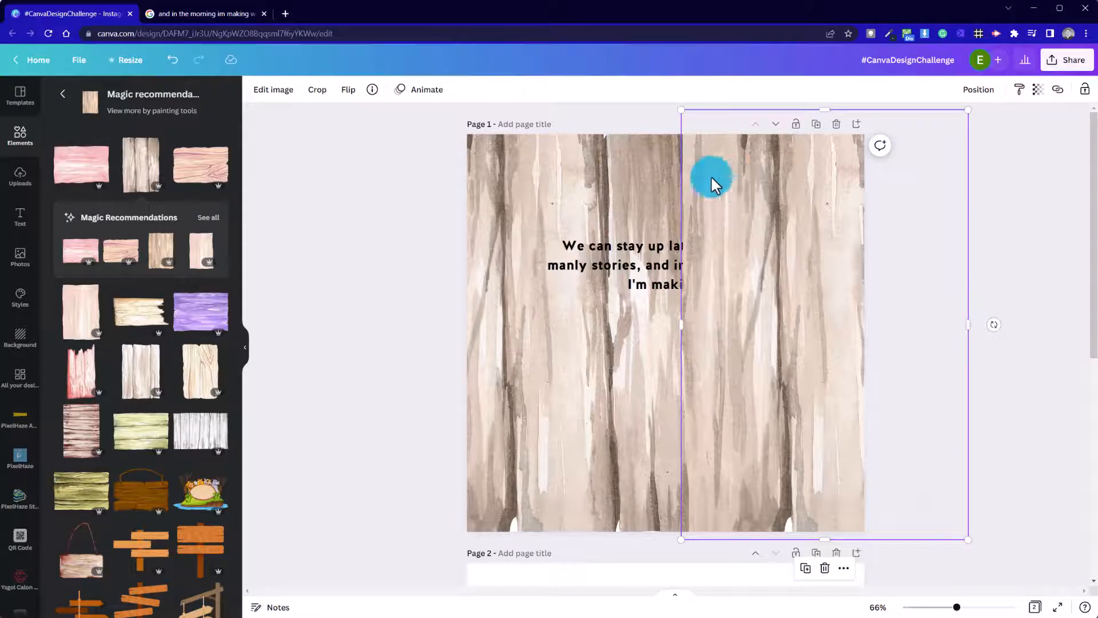
pyautogui.click(348, 90)
pyautogui.click(399, 119)
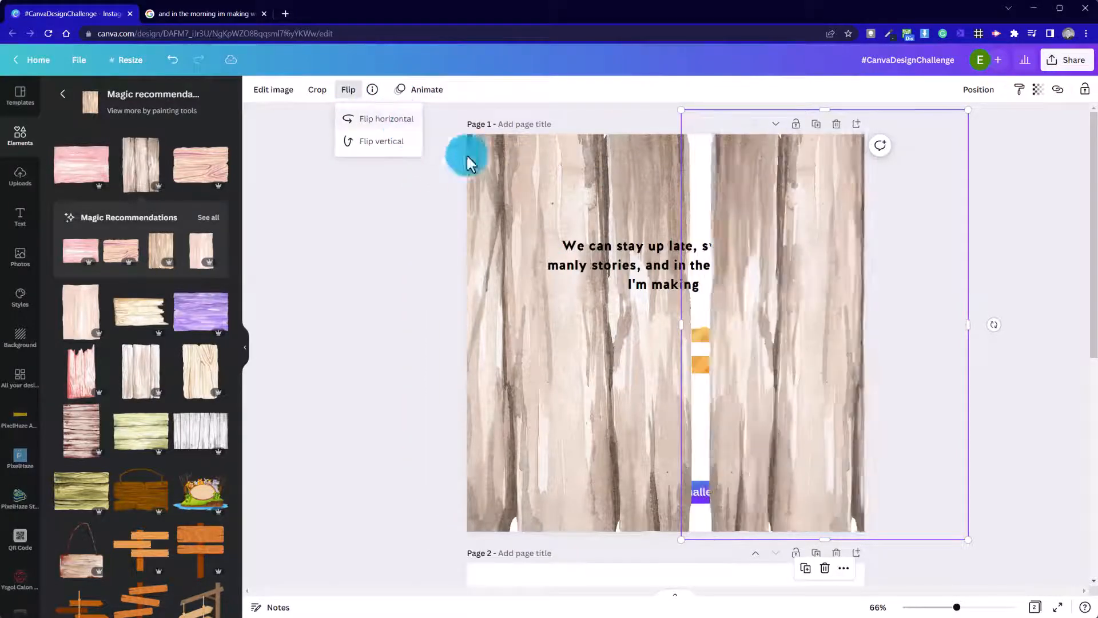
pyautogui.moveTo(879, 394)
pyautogui.mouseDown()
pyautogui.moveTo(898, 387)
pyautogui.moveTo(884, 402)
pyautogui.moveTo(870, 396)
pyautogui.mouseUp()
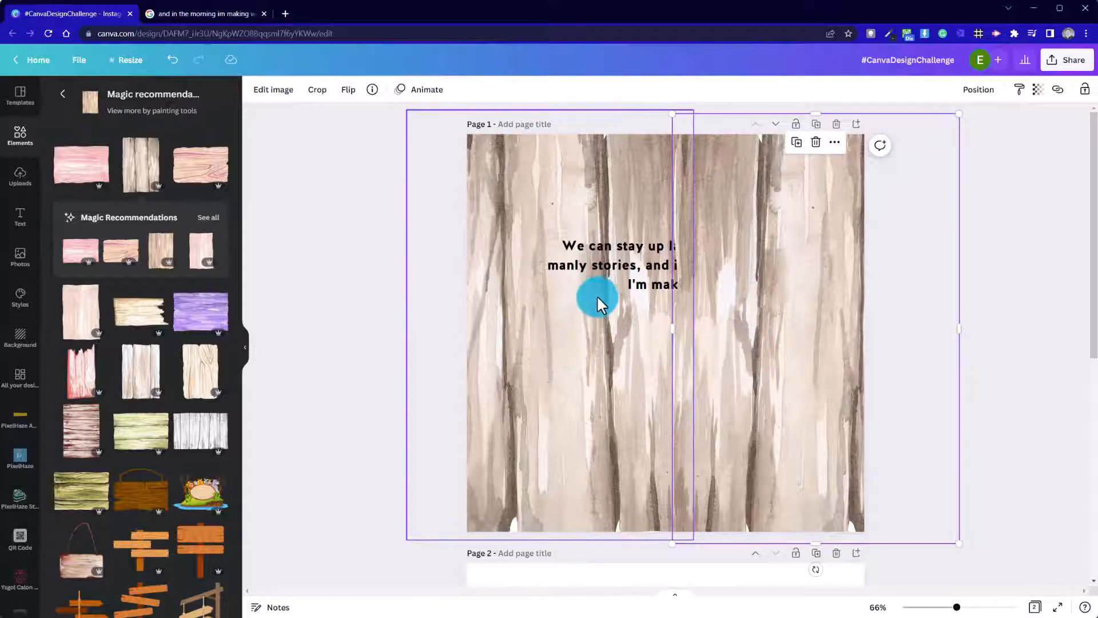
pyautogui.moveTo(779, 432); pyautogui.dragTo(743, 417)
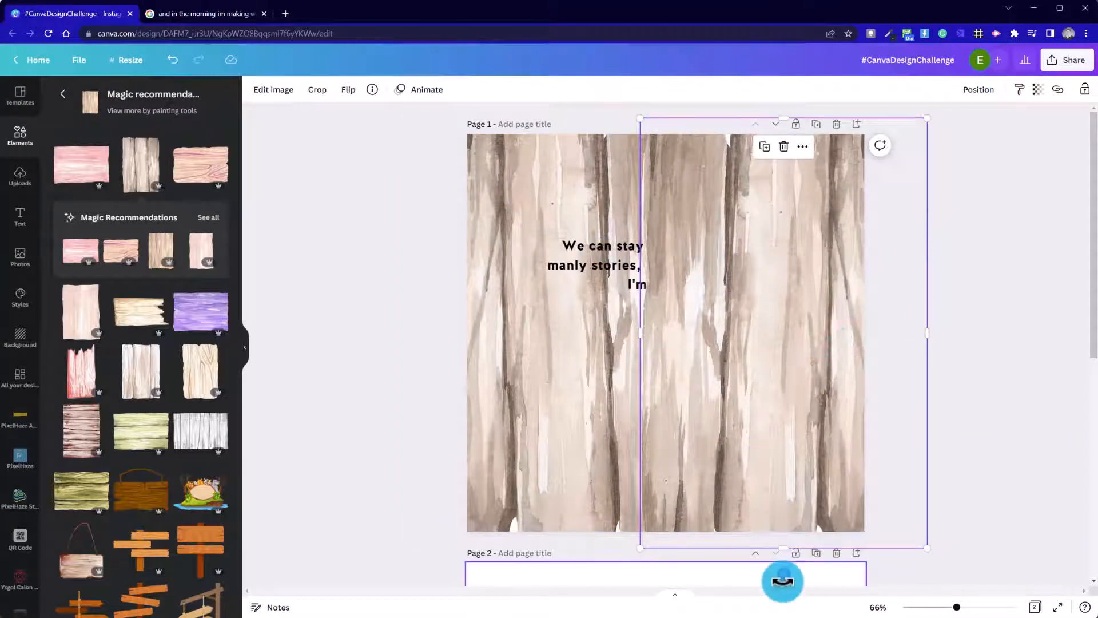
# - Rotate the flipped plank copy to roughly upside down with a slight tilt and move it back over the page's right half
pyautogui.moveTo(784, 586); pyautogui.dragTo(777, 92)
pyautogui.moveTo(732, 241); pyautogui.dragTo(777, 258)
pyautogui.click(397, 300)
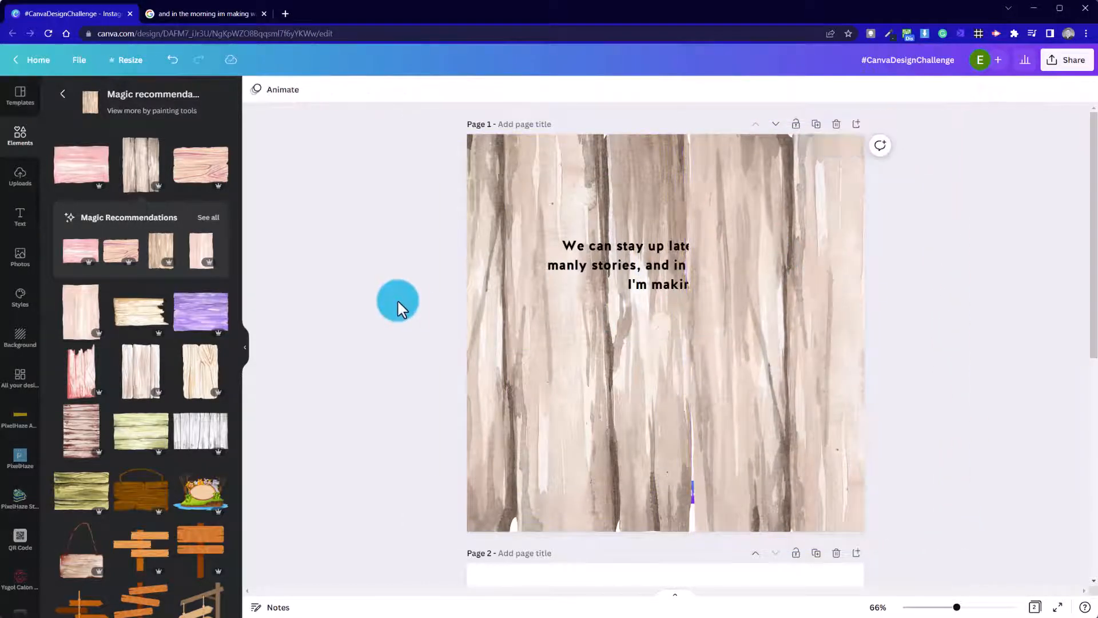
# - Send both plank graphics behind the quote, the WAFFLES letters and the hashtag badge, and group the two planks
pyautogui.click(802, 317)
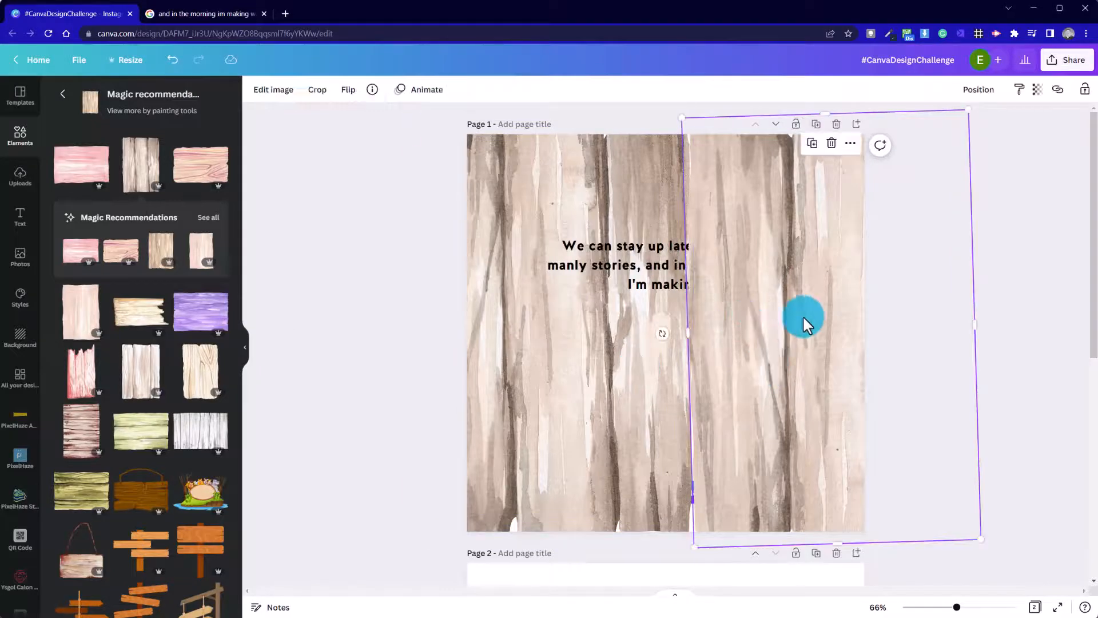
pyautogui.rightClick(803, 318)
pyautogui.click(872, 419)
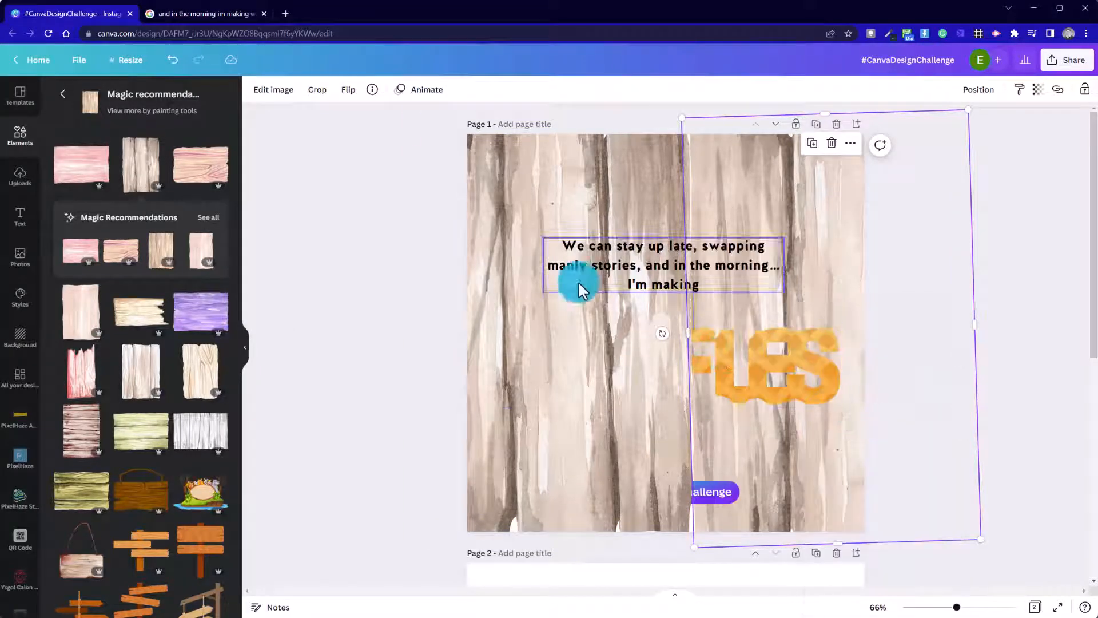
pyautogui.click(356, 237)
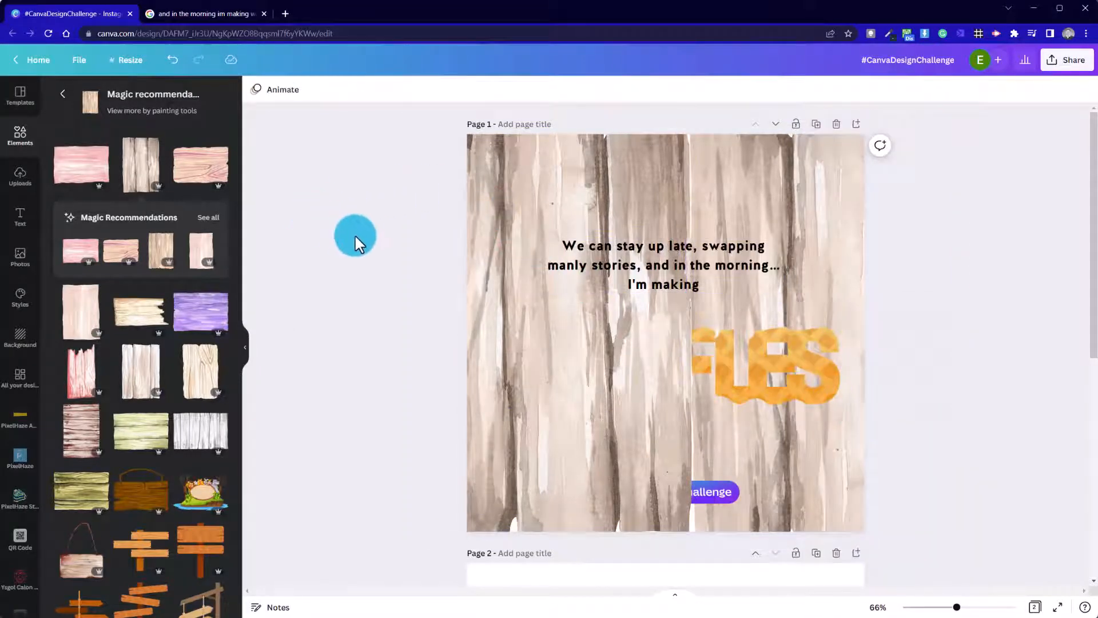
pyautogui.click(632, 184)
pyautogui.rightClick(633, 178)
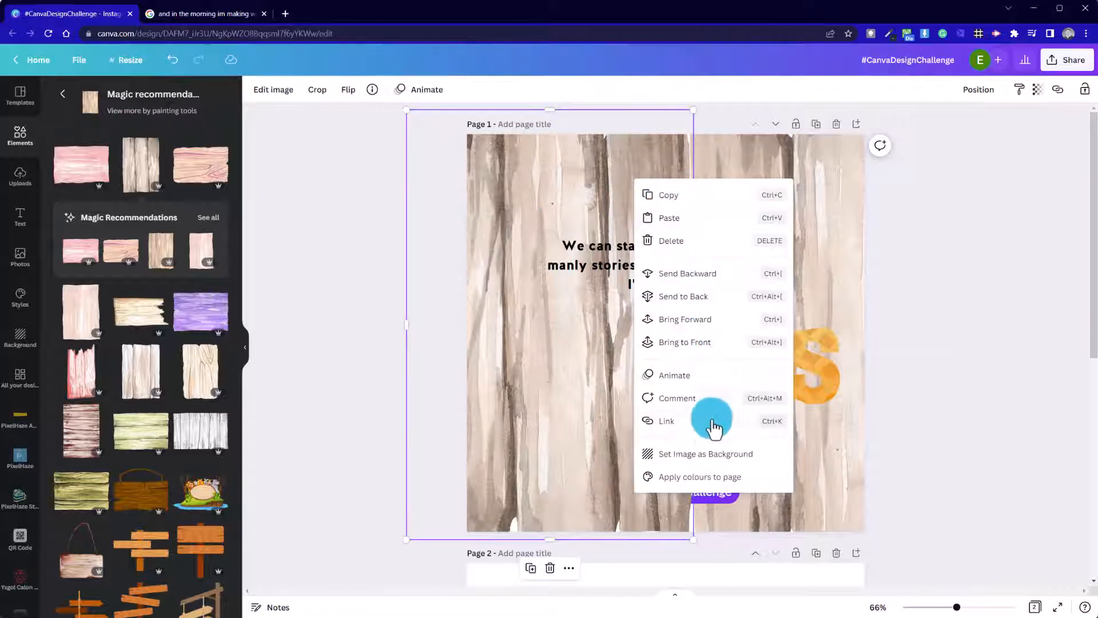
pyautogui.click(722, 274)
pyautogui.moveTo(392, 166); pyautogui.dragTo(778, 190)
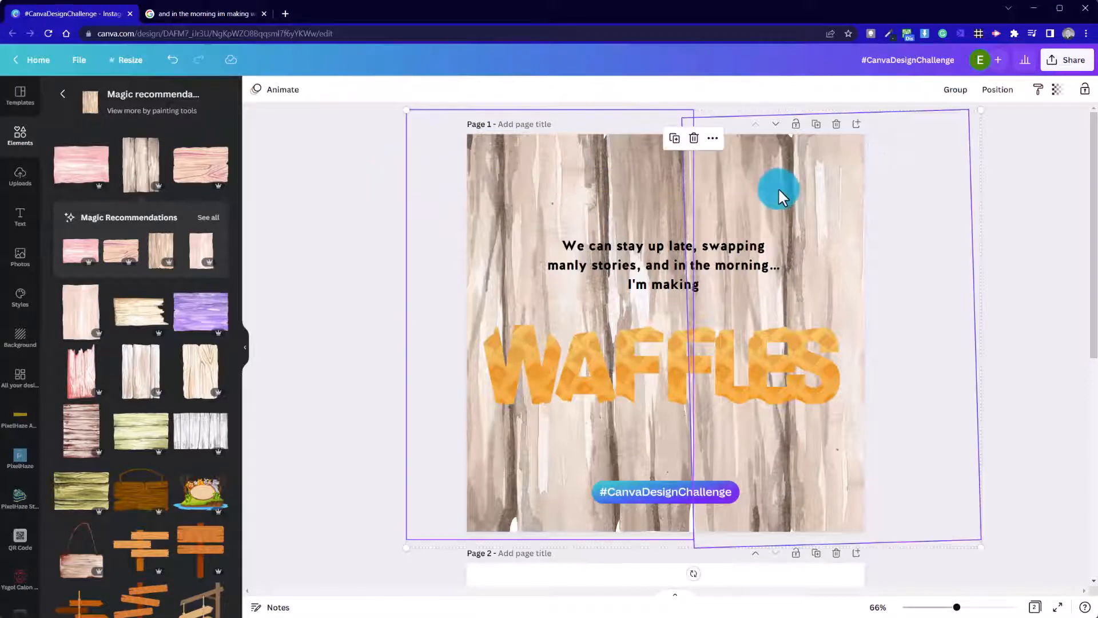
pyautogui.click(952, 90)
pyautogui.rightClick(689, 207)
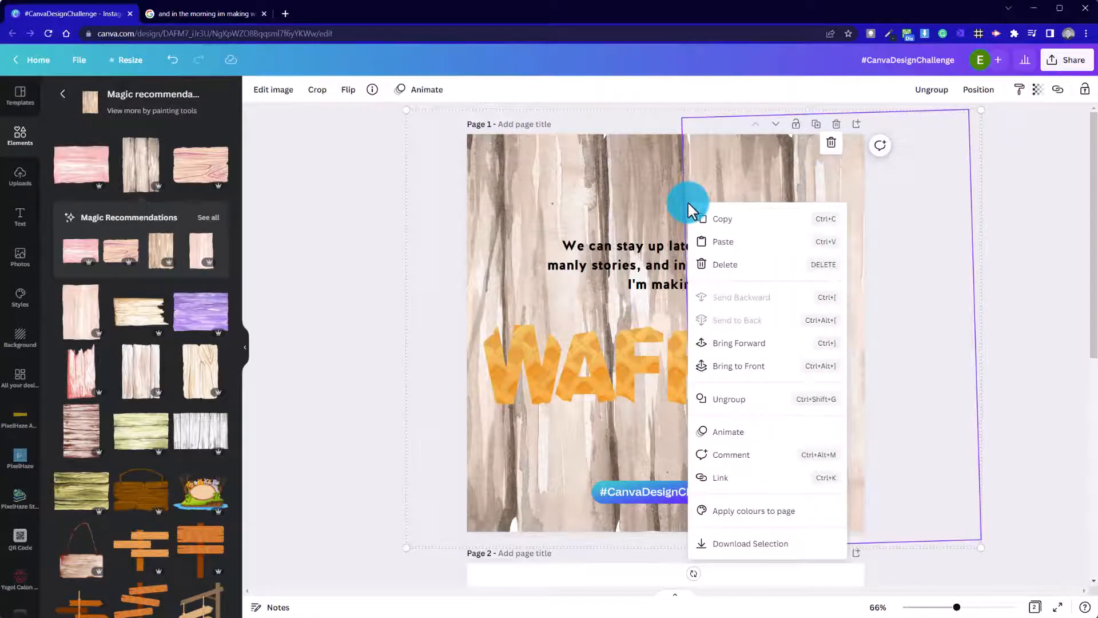
pyautogui.click(577, 194)
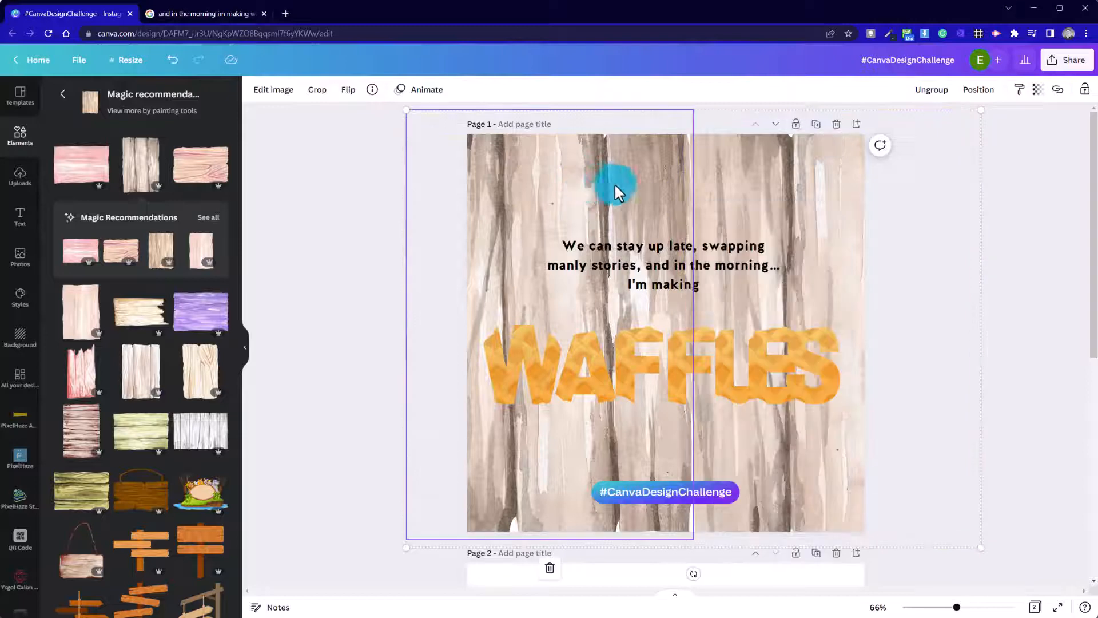
pyautogui.moveTo(994, 225); pyautogui.dragTo(465, 183)
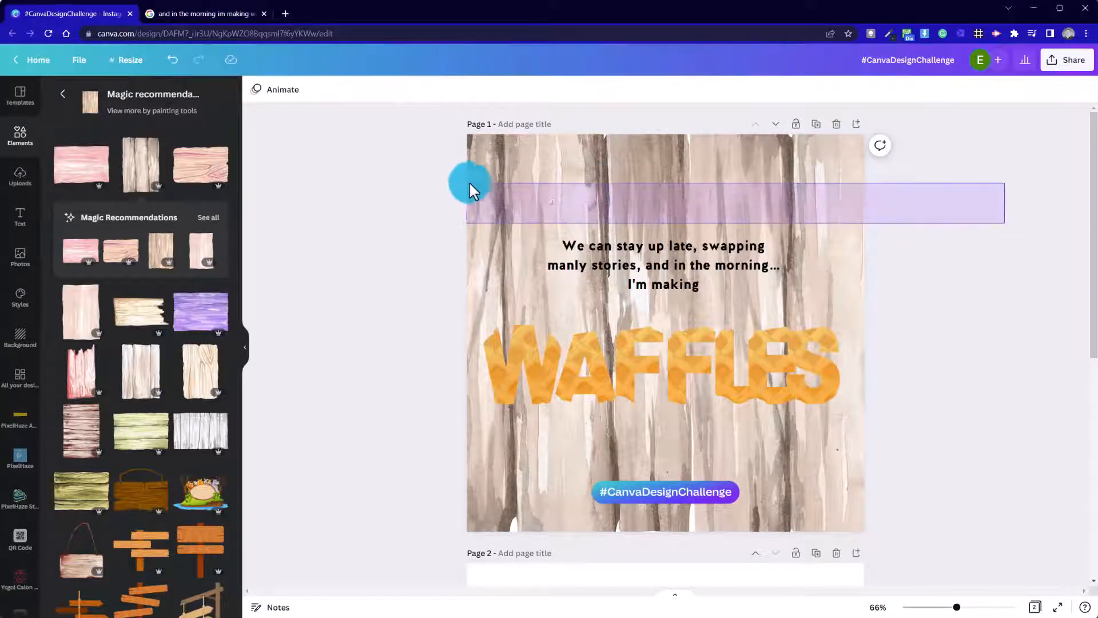
pyautogui.rightClick(610, 187)
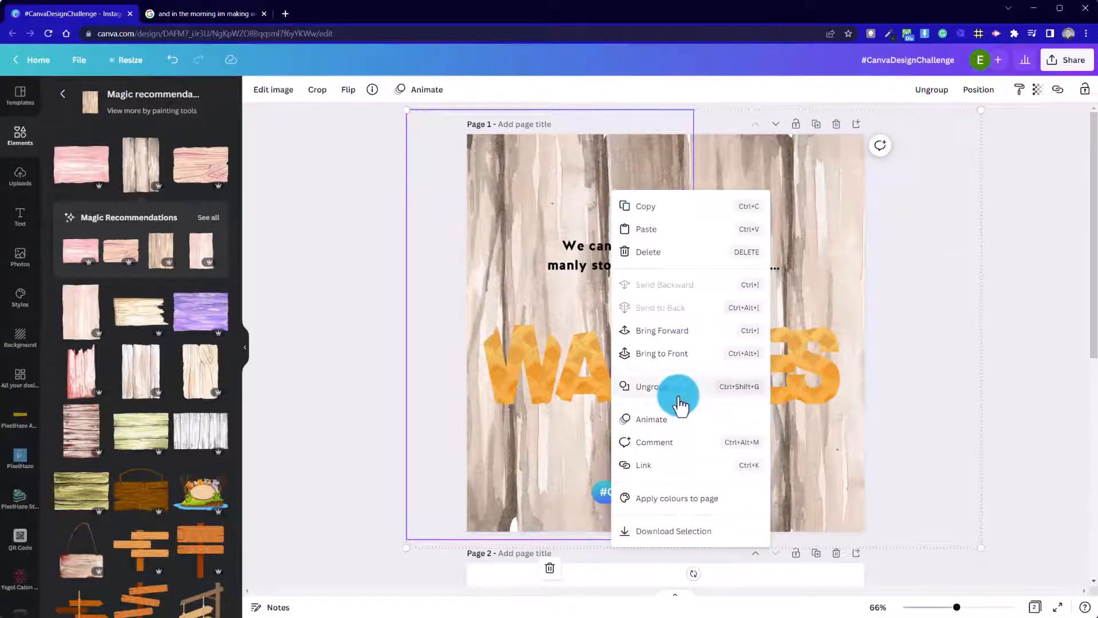
pyautogui.click(356, 250)
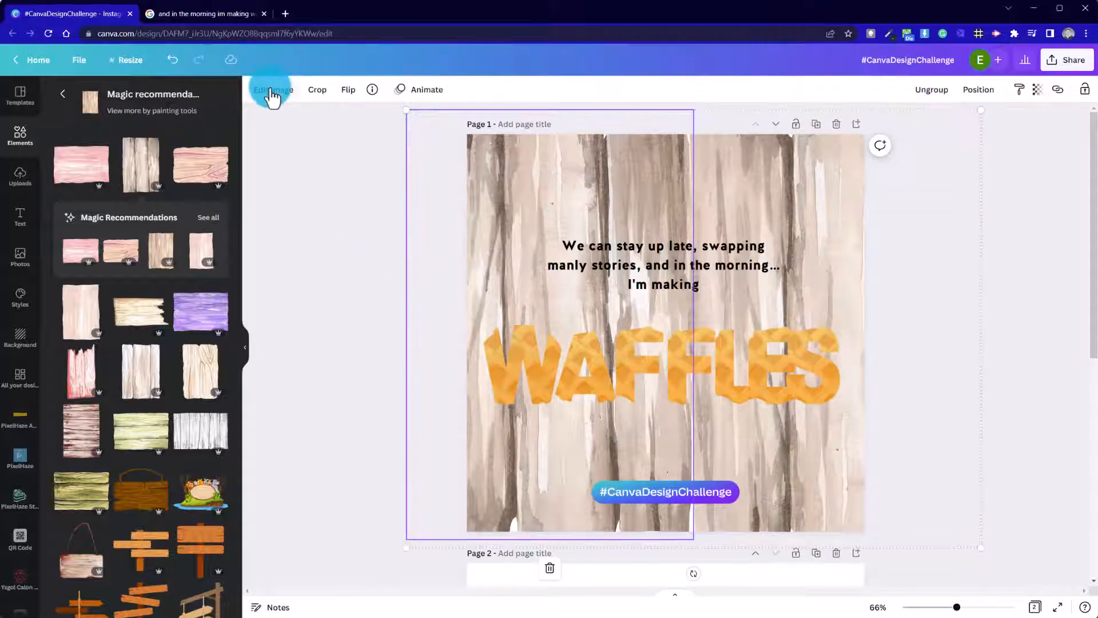
# - Adjust the left plank graphic to brightness -49, saturation 49, highlights -80 and shadows -69
pyautogui.click(272, 93)
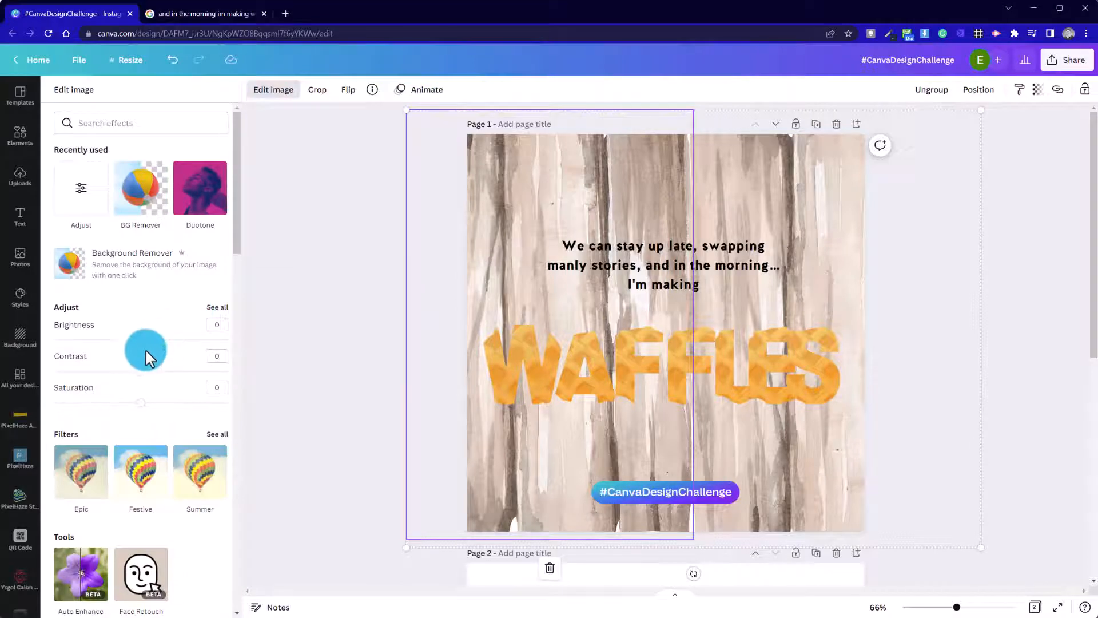
pyautogui.moveTo(141, 341); pyautogui.dragTo(103, 340)
pyautogui.moveTo(141, 402); pyautogui.dragTo(178, 411)
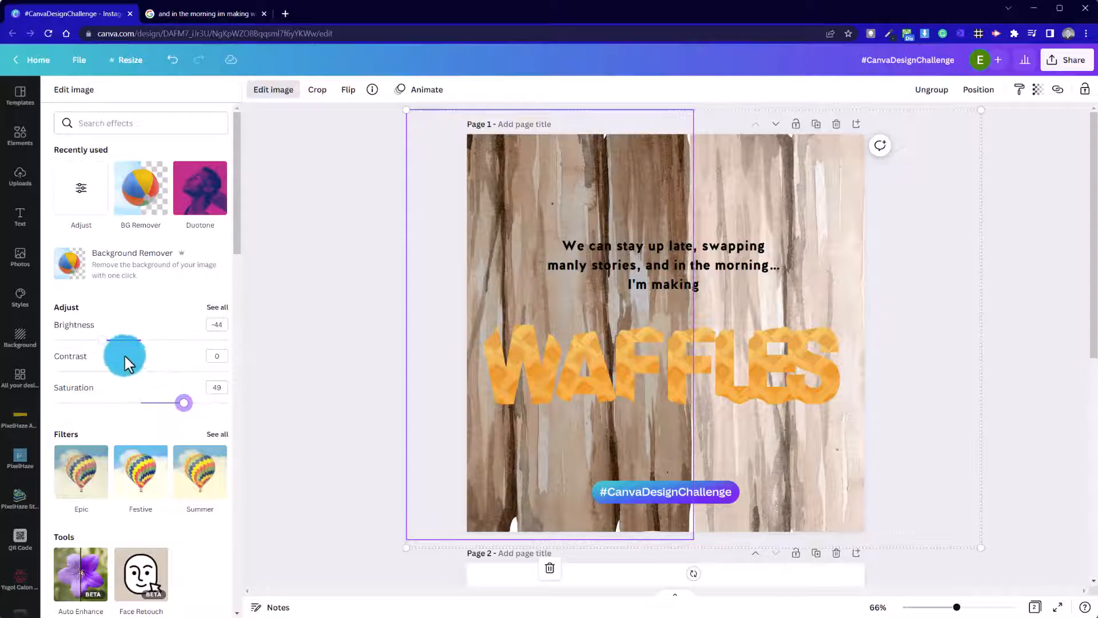
pyautogui.moveTo(92, 340); pyautogui.dragTo(98, 341)
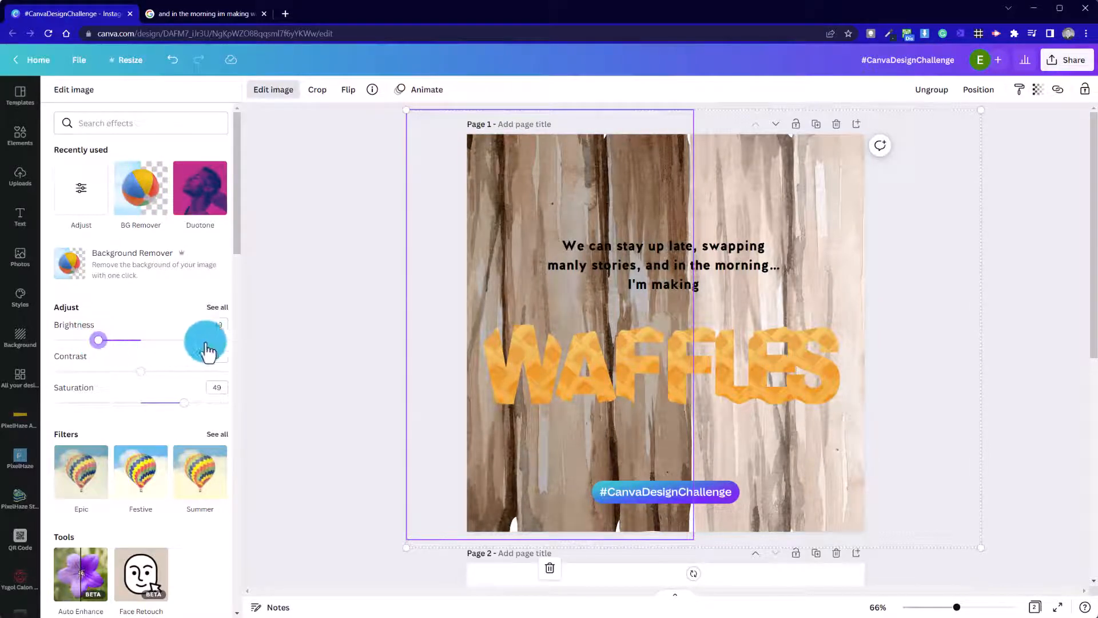
pyautogui.click(220, 311)
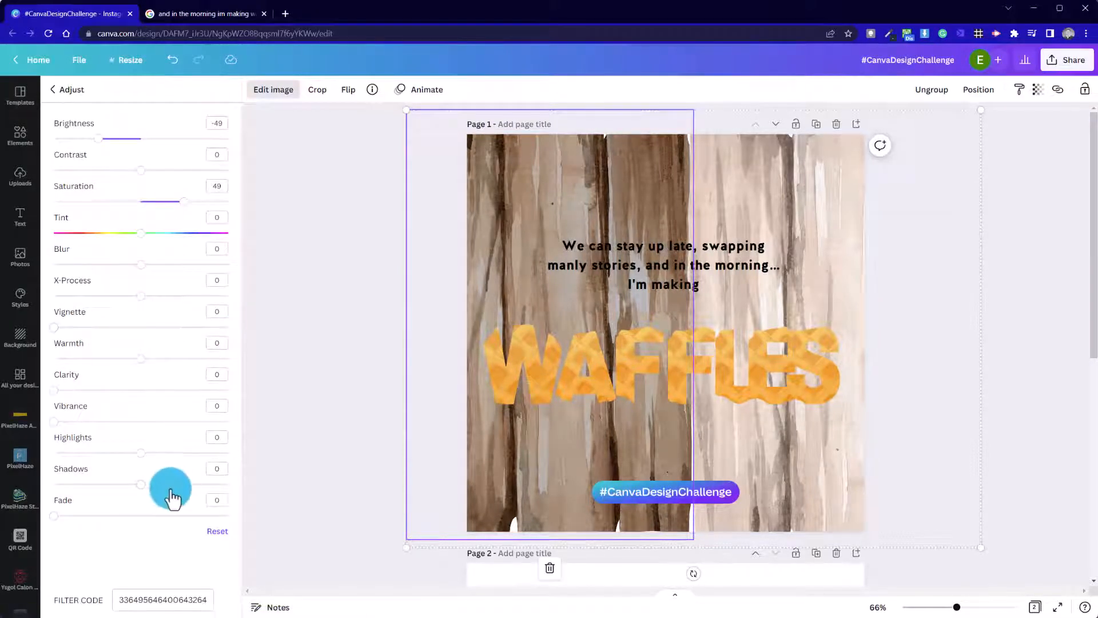
pyautogui.moveTo(140, 453); pyautogui.dragTo(54, 452)
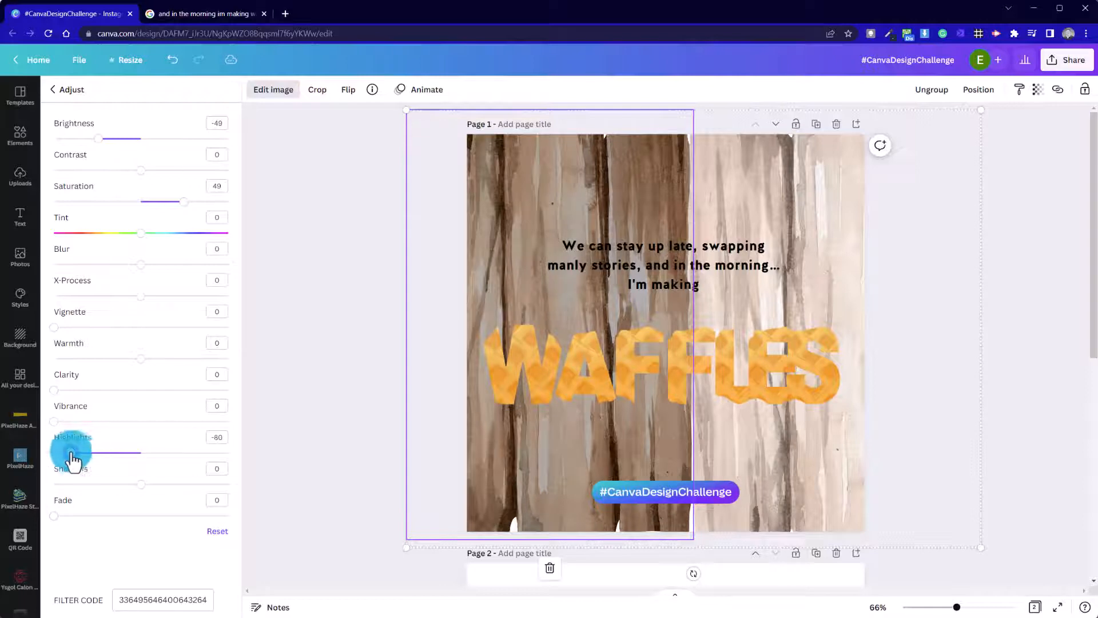
pyautogui.moveTo(127, 491); pyautogui.dragTo(79, 486)
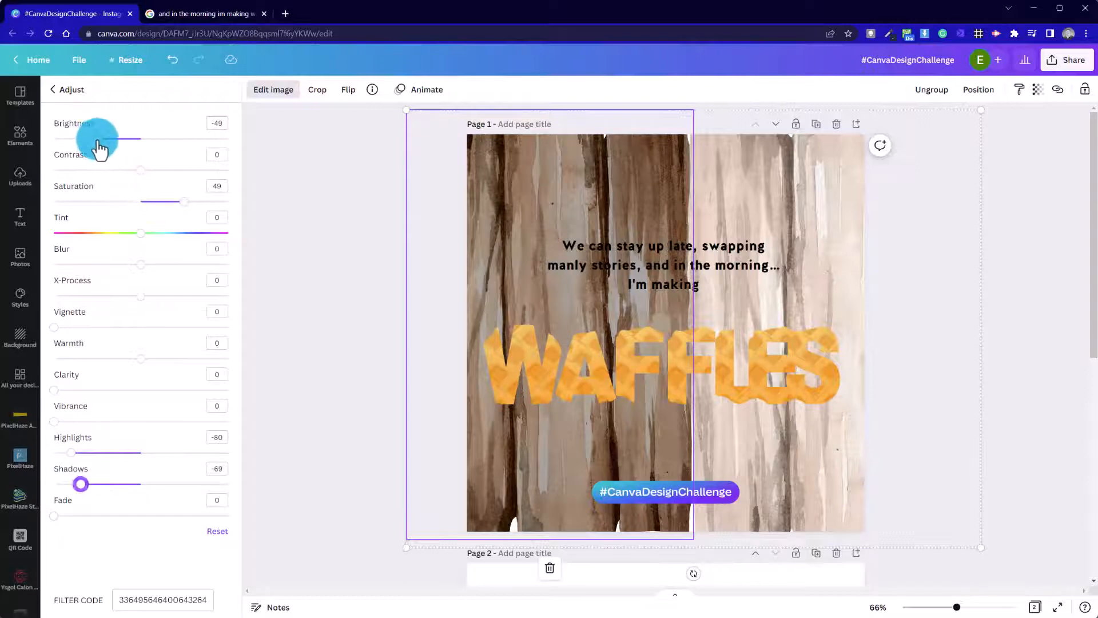
# - Darken and enrich the left plank further with saturation 75, contrast 33 and brightness -83
pyautogui.moveTo(99, 143); pyautogui.dragTo(66, 140)
pyautogui.click(672, 354)
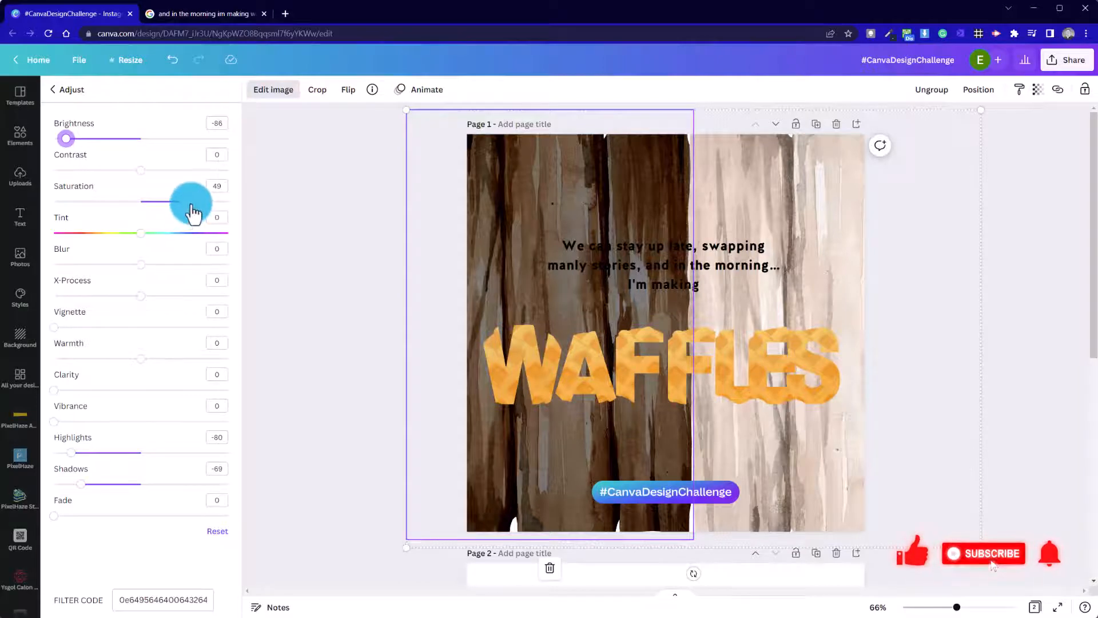
pyautogui.moveTo(187, 207); pyautogui.dragTo(216, 204)
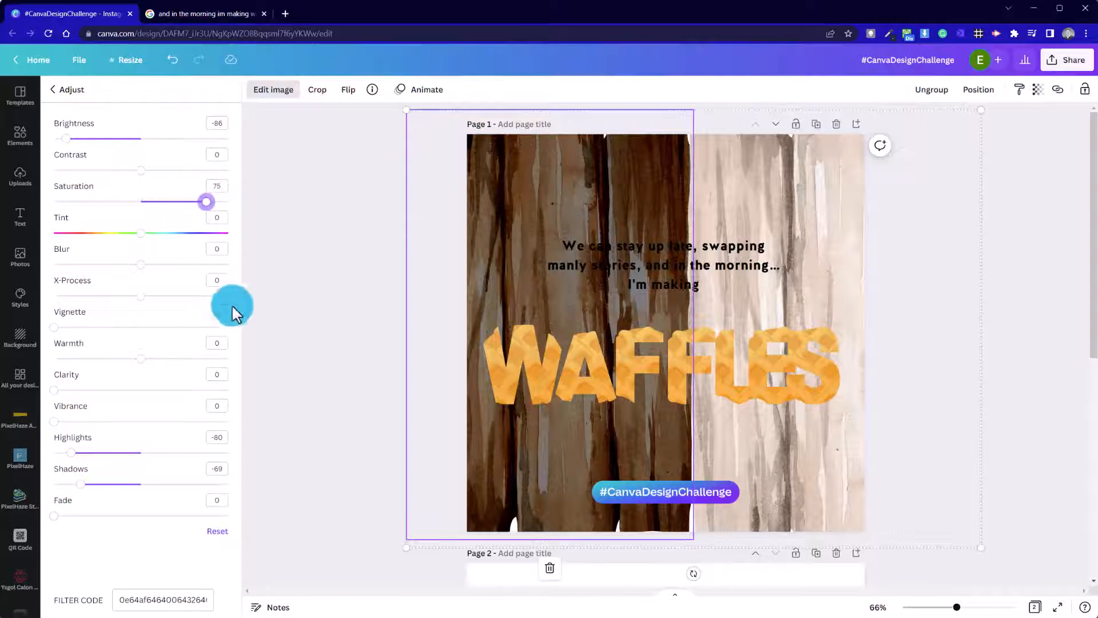
pyautogui.moveTo(67, 147); pyautogui.dragTo(59, 147)
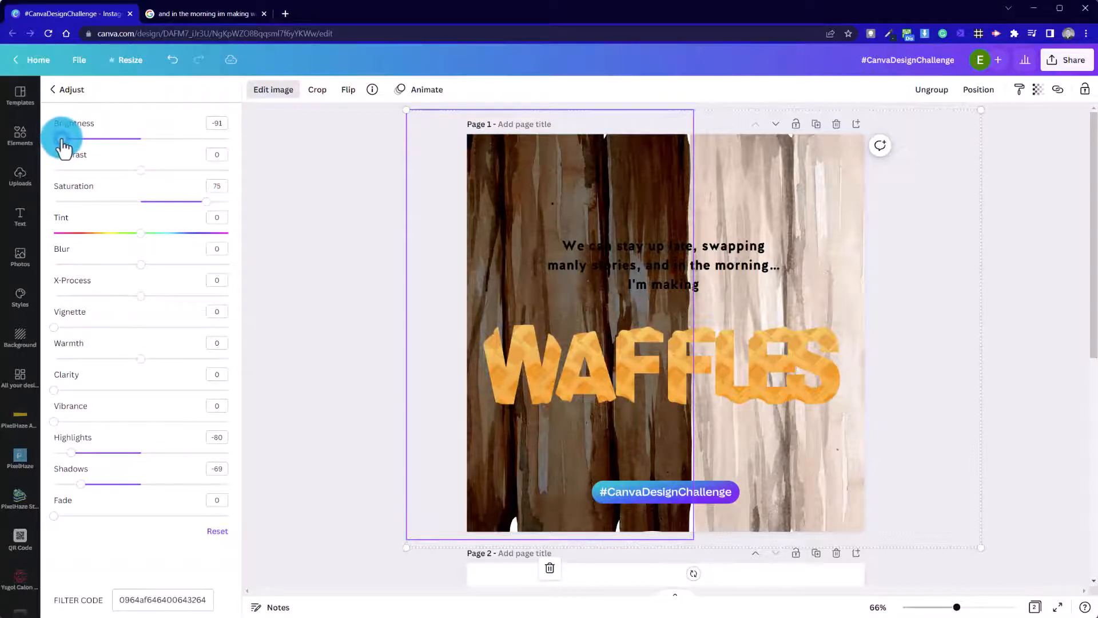
pyautogui.moveTo(141, 170); pyautogui.dragTo(192, 173)
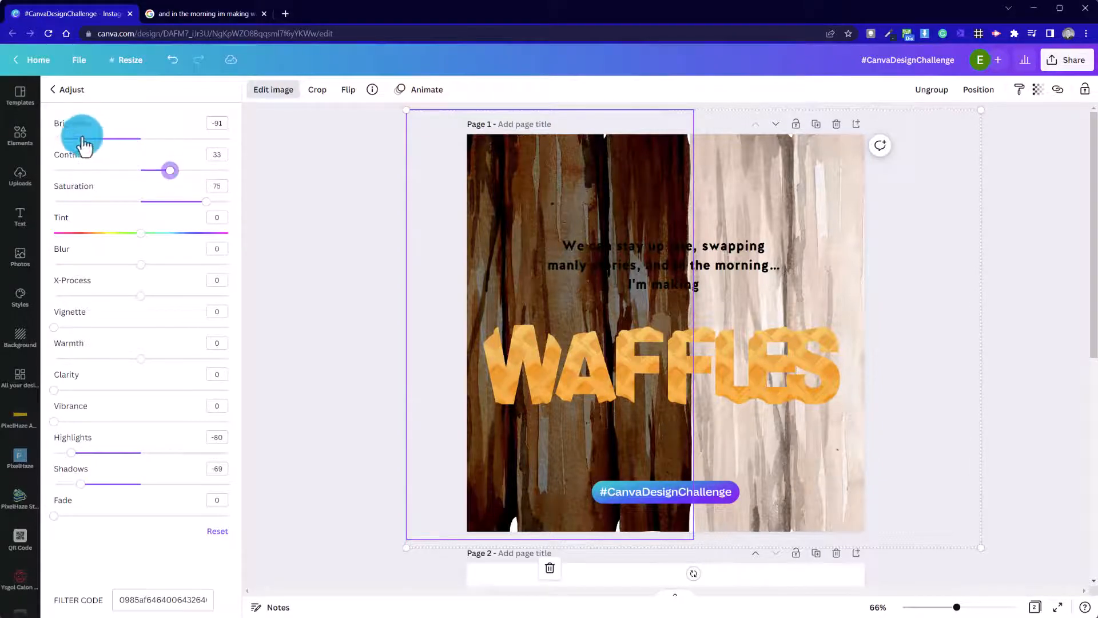
pyautogui.moveTo(60, 139); pyautogui.dragTo(69, 141)
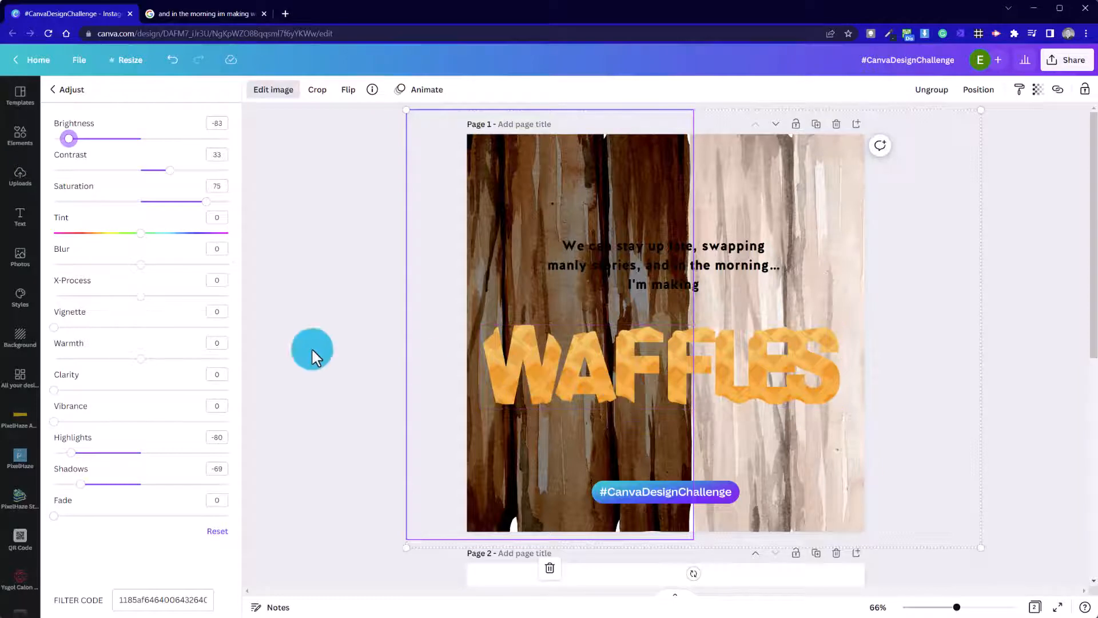
pyautogui.click(322, 272)
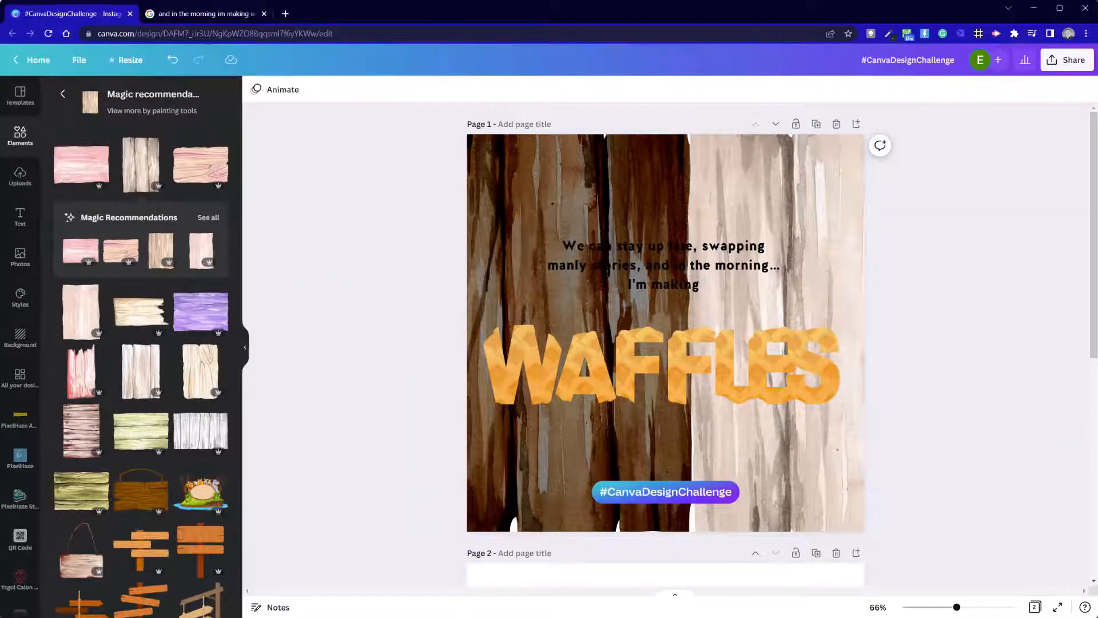
# - Delete the light, unadjusted plank copy from the right half of page 1
pyautogui.click(792, 557)
pyautogui.click(742, 192)
pyautogui.click(630, 198)
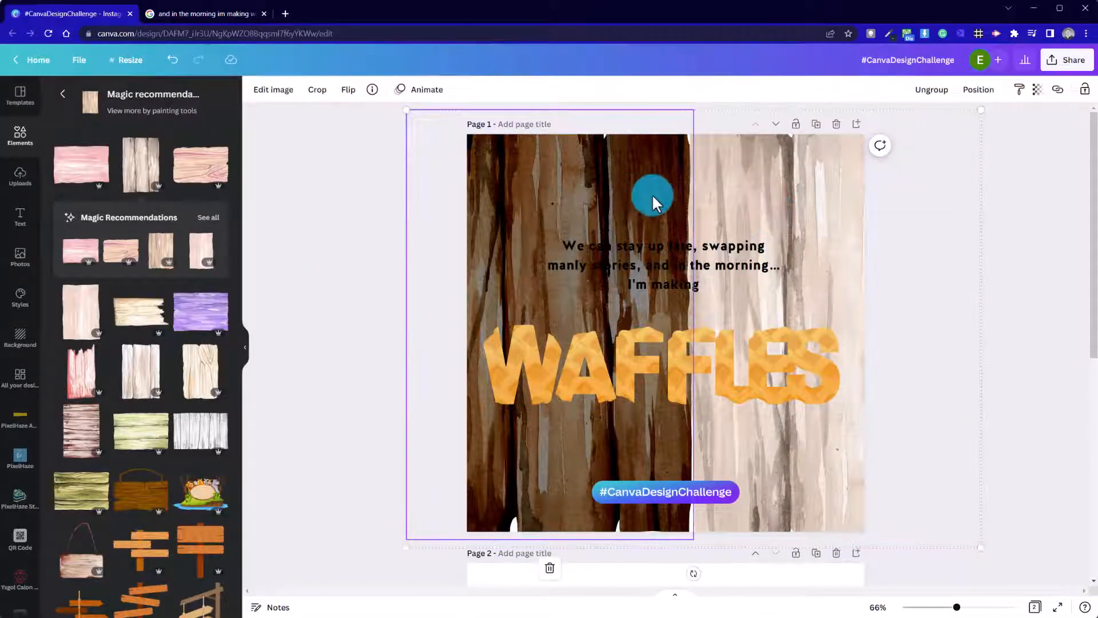
pyautogui.click(814, 215)
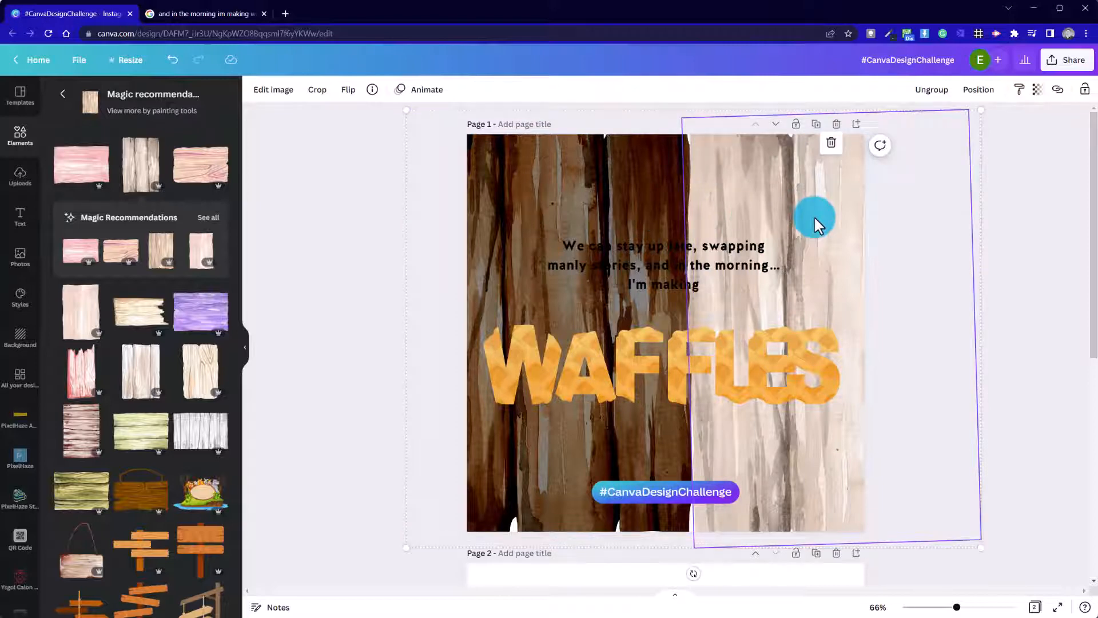
pyautogui.press('Delete')
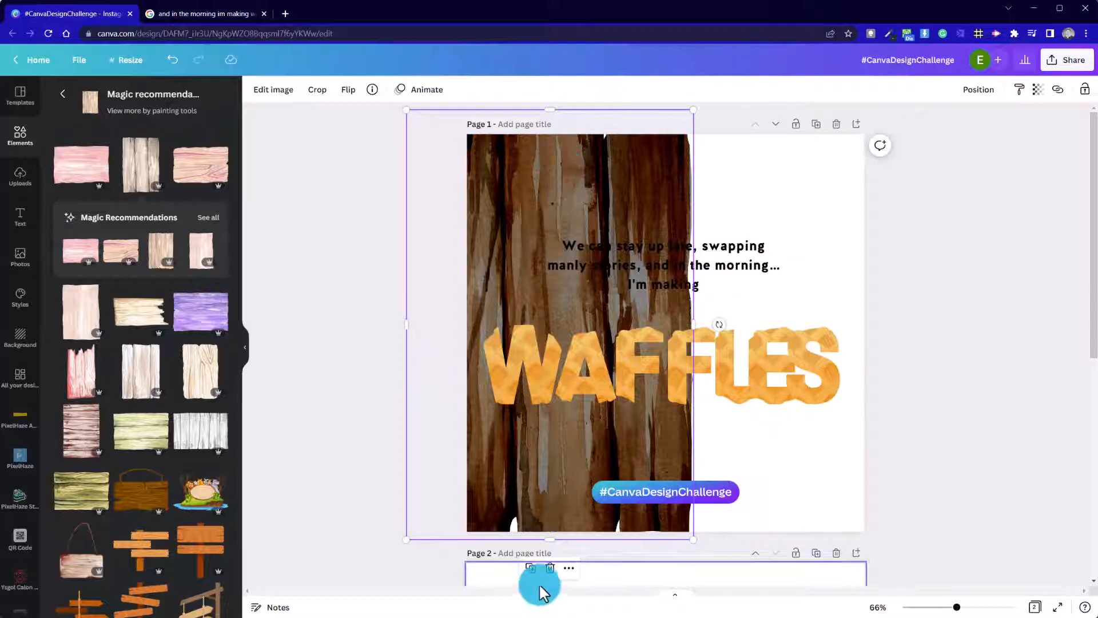
# - Duplicate the darkened plank, place the copy over the page's right half, and send it to the back
pyautogui.click(530, 567)
pyautogui.moveTo(606, 383); pyautogui.dragTo(860, 354)
pyautogui.rightClick(861, 355)
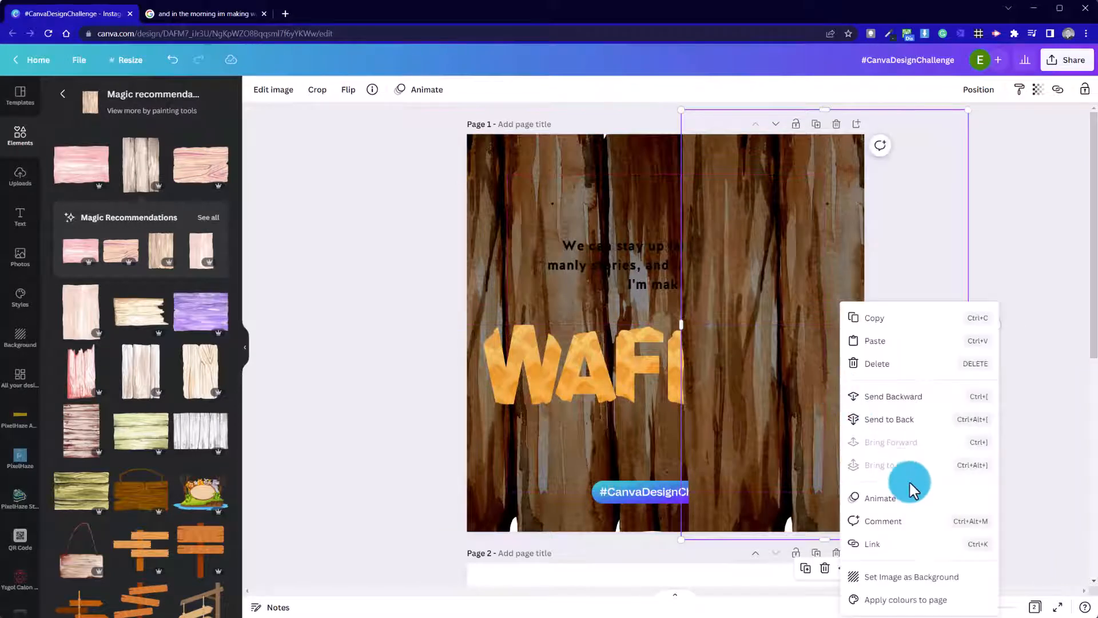
pyautogui.click(923, 422)
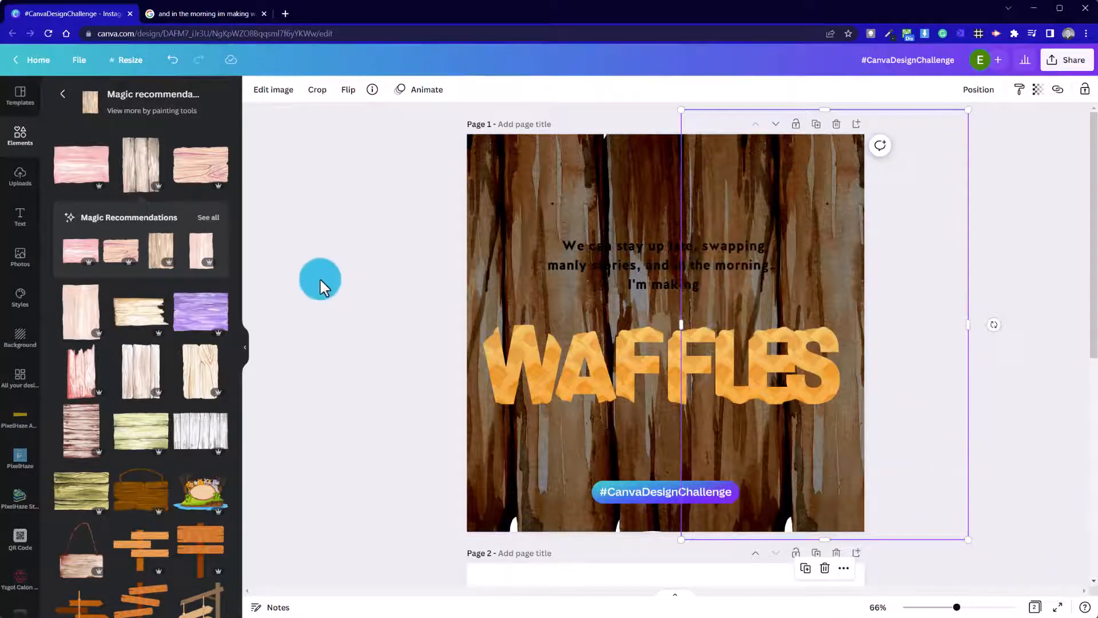
pyautogui.click(336, 280)
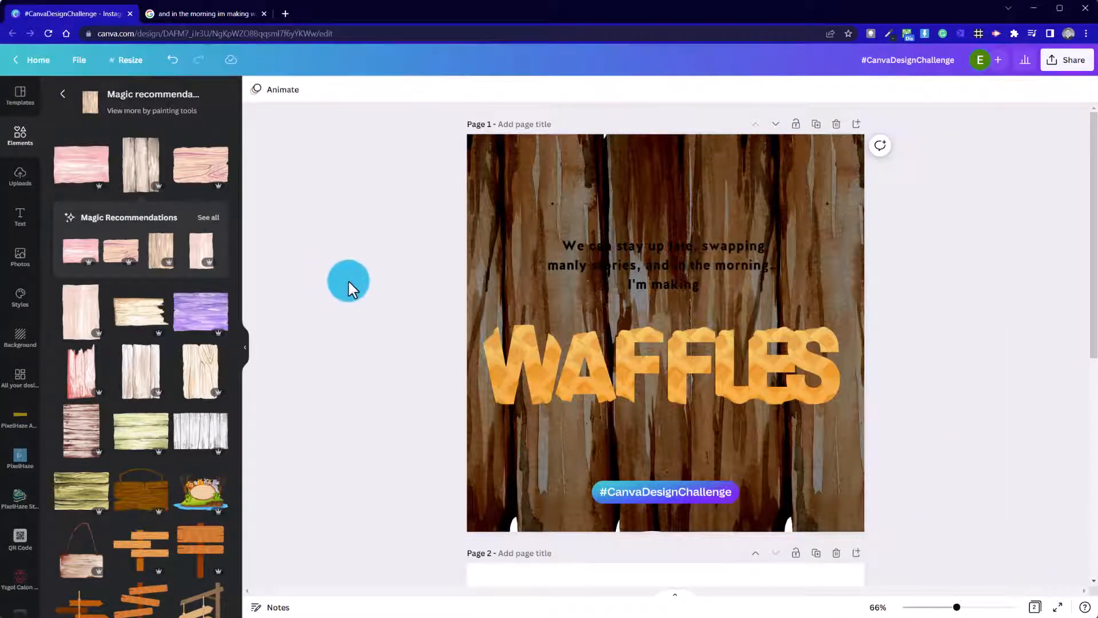
# - Select both darkened plank graphics on page 1 and group them into one background
pyautogui.moveTo(375, 165); pyautogui.dragTo(829, 152)
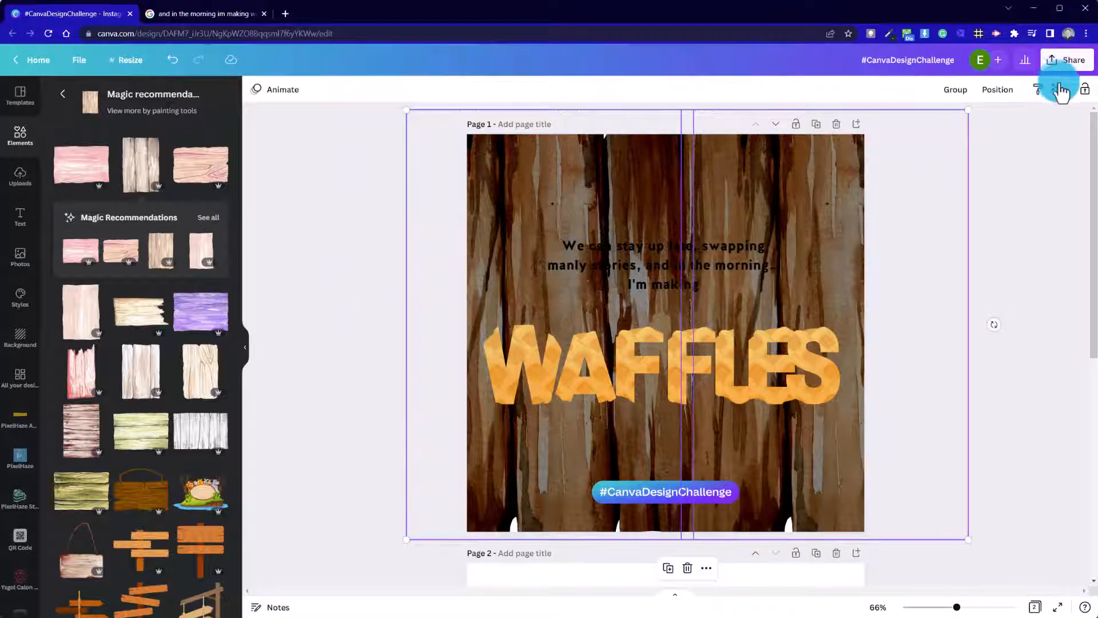
pyautogui.click(955, 89)
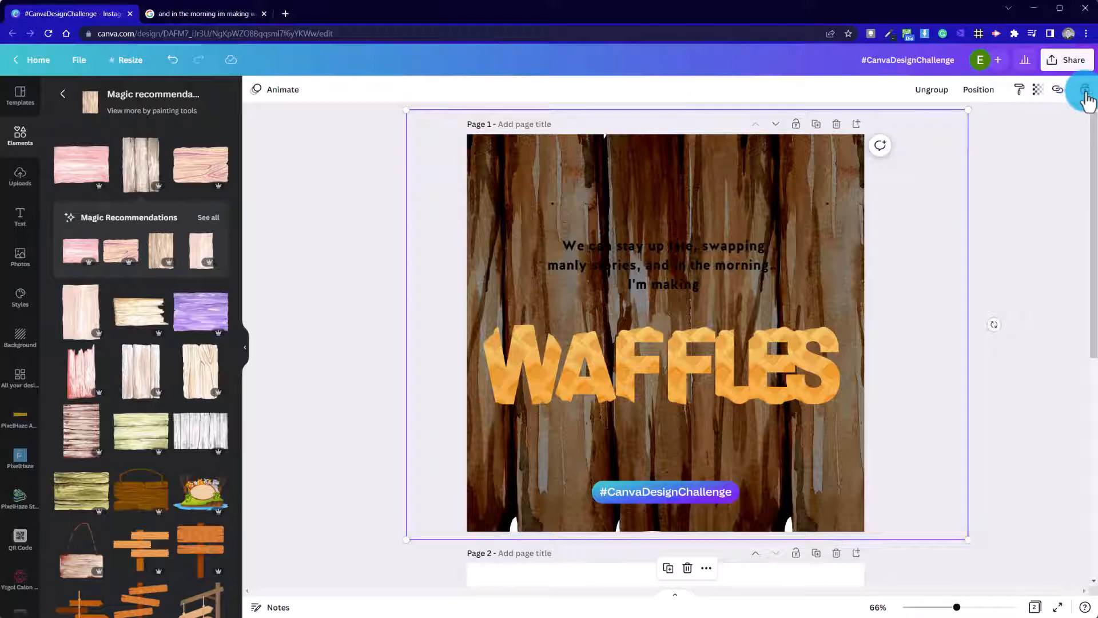
pyautogui.click(1013, 316)
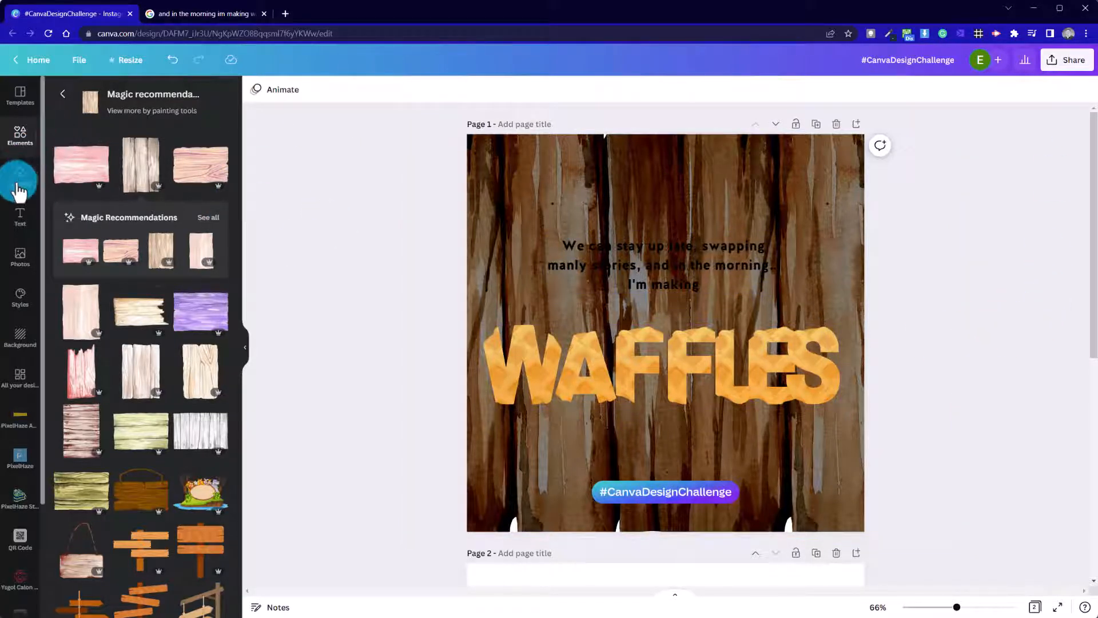
# - Search the element graphics for "grass"
pyautogui.click(65, 97)
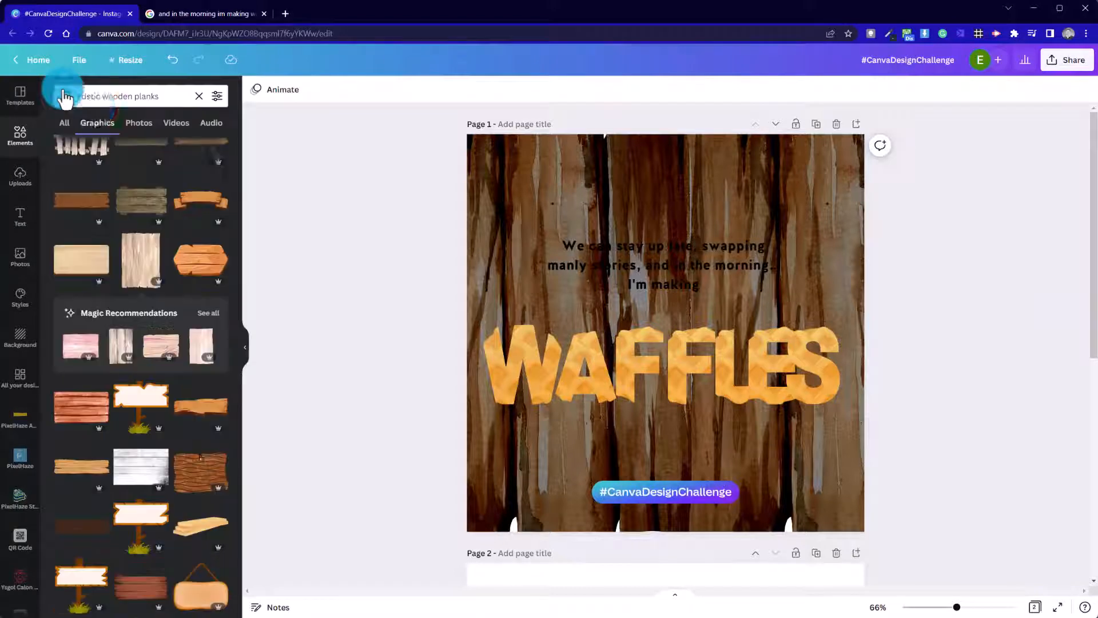
pyautogui.click(139, 97)
pyautogui.write('grass')
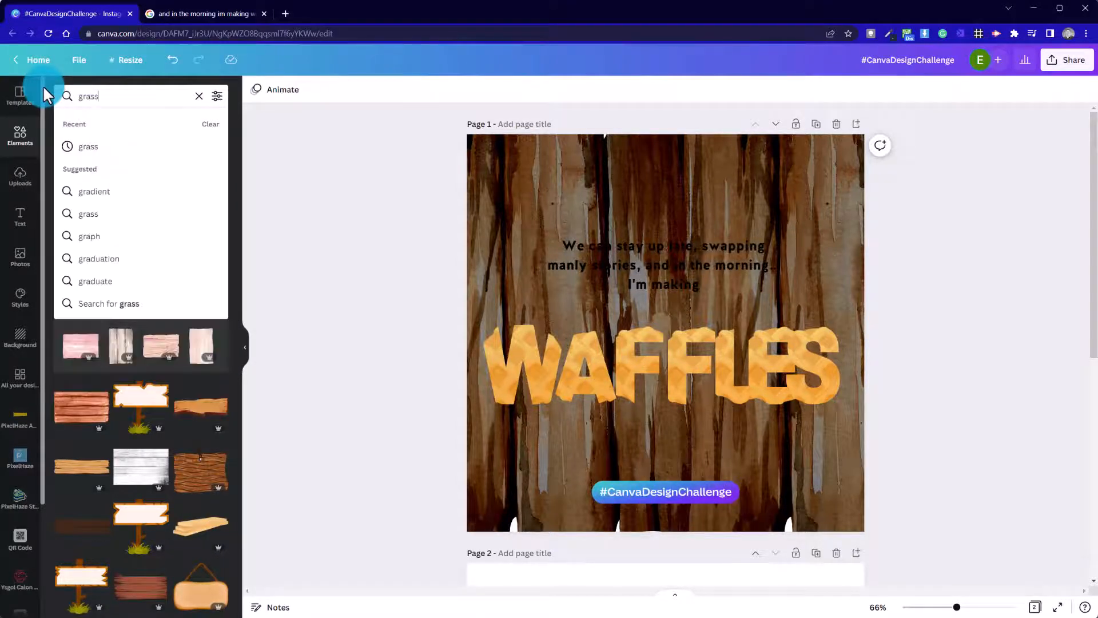
pyautogui.press('Return')
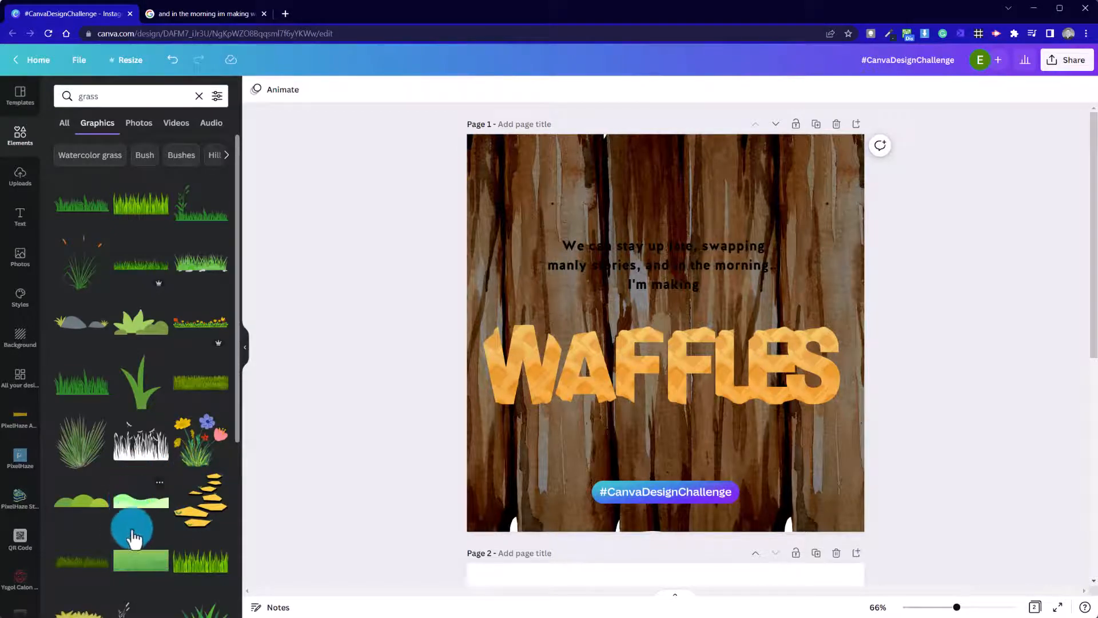
# - Add the spiky grass clump, shrink it, tilt it clockwise and tuck it into page 1's bottom-left corner
pyautogui.scroll(-5, 132, 536)
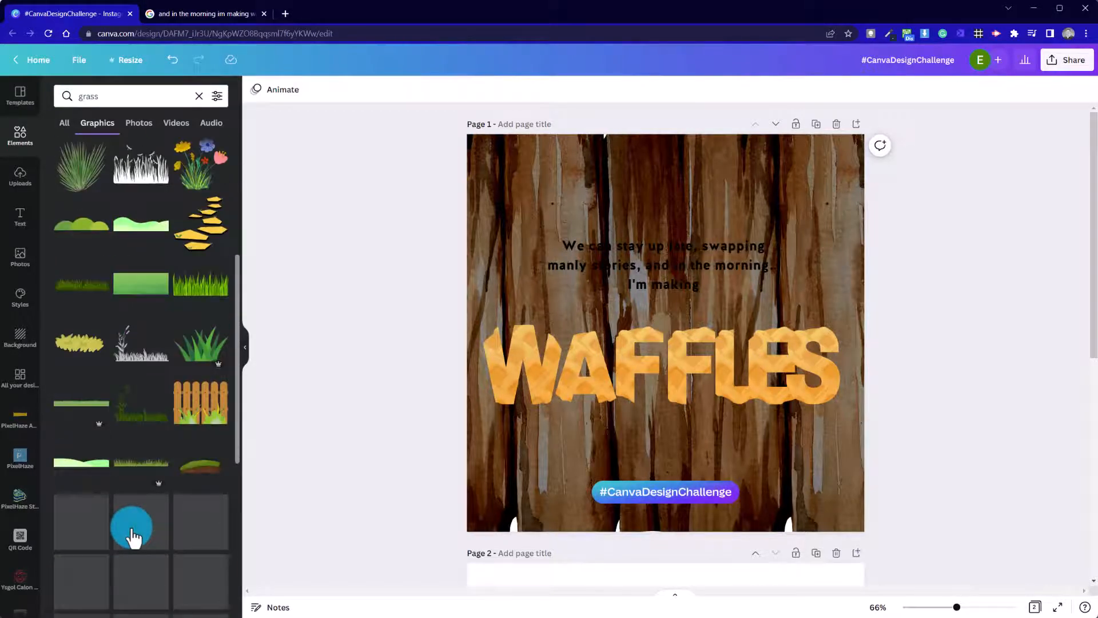
pyautogui.click(77, 166)
pyautogui.moveTo(644, 368); pyautogui.dragTo(544, 421)
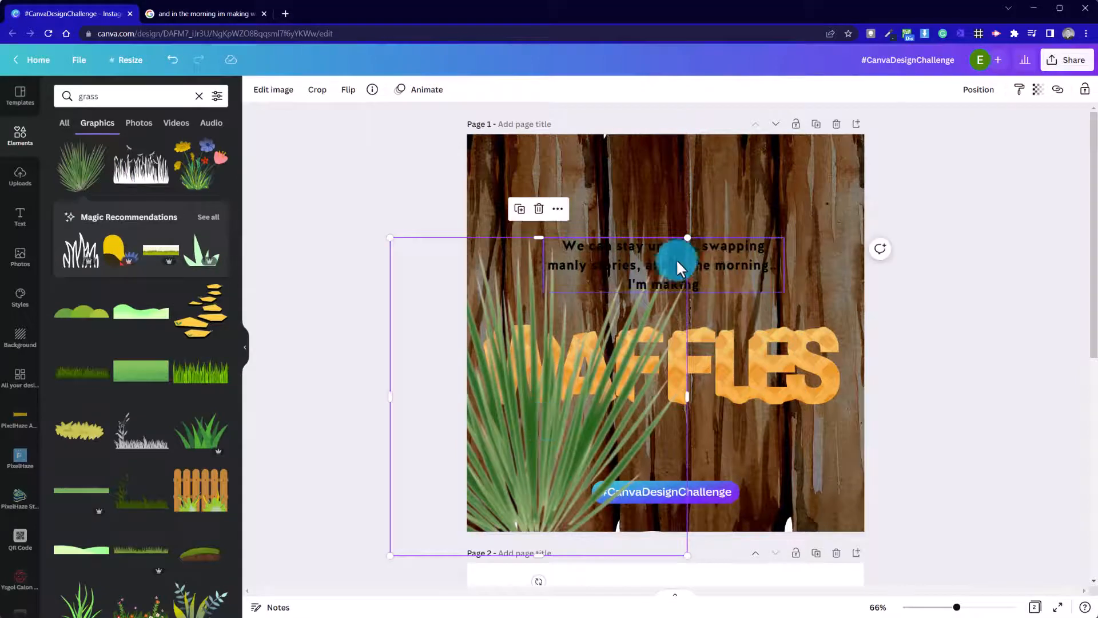
pyautogui.moveTo(689, 238); pyautogui.dragTo(544, 461)
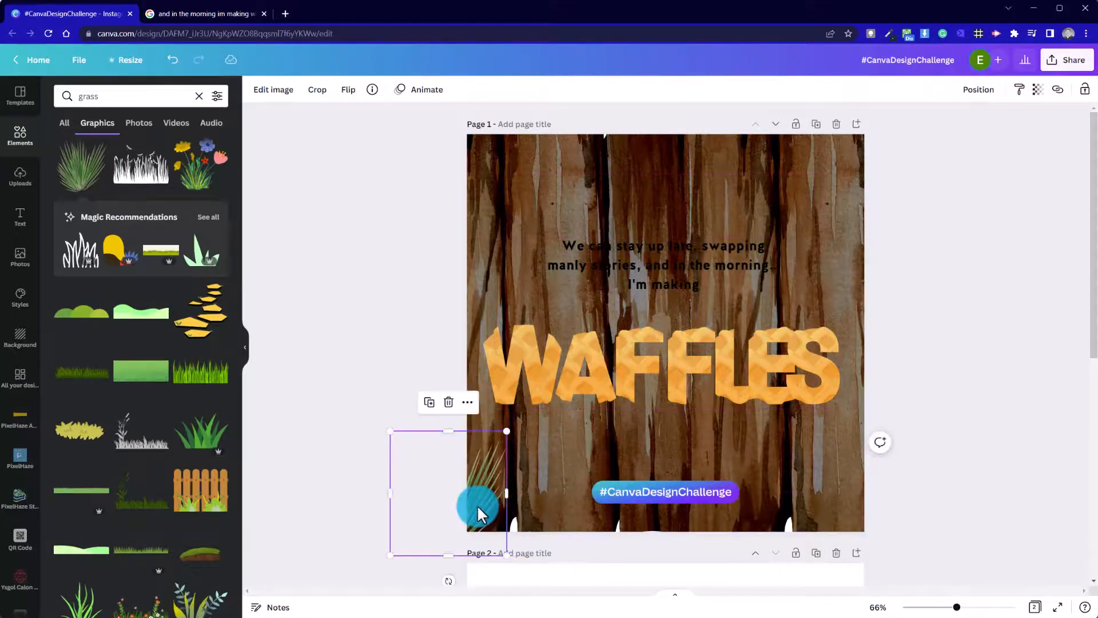
pyautogui.moveTo(478, 508); pyautogui.dragTo(534, 509)
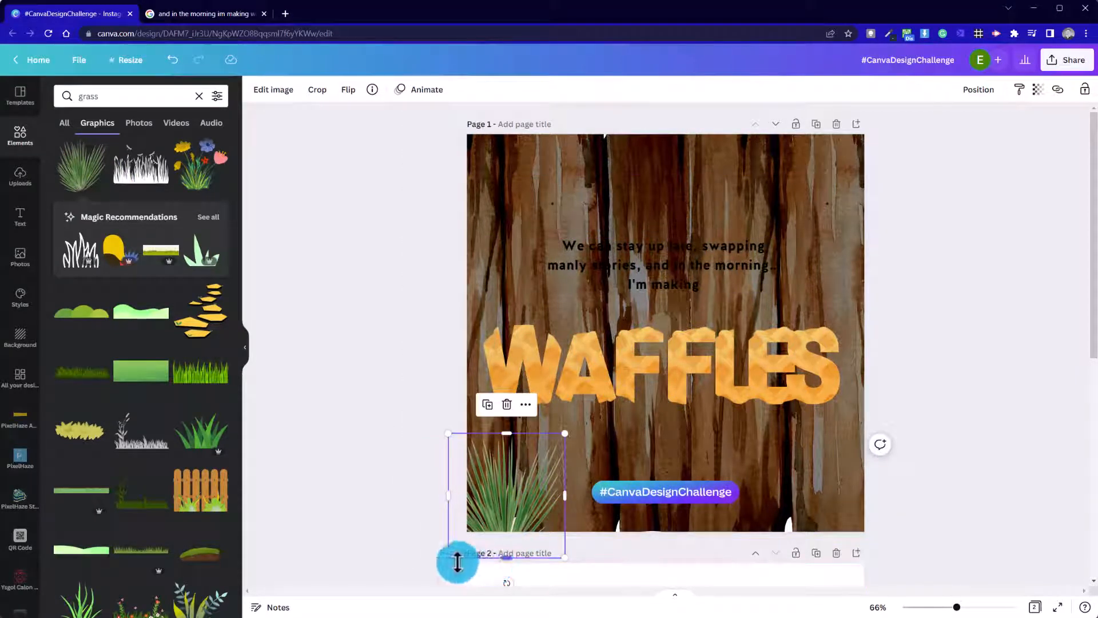
pyautogui.moveTo(513, 577); pyautogui.dragTo(473, 559)
pyautogui.click(523, 500)
pyautogui.moveTo(523, 500)
pyautogui.mouseDown()
pyautogui.moveTo(507, 493)
pyautogui.moveTo(506, 503)
pyautogui.mouseUp()
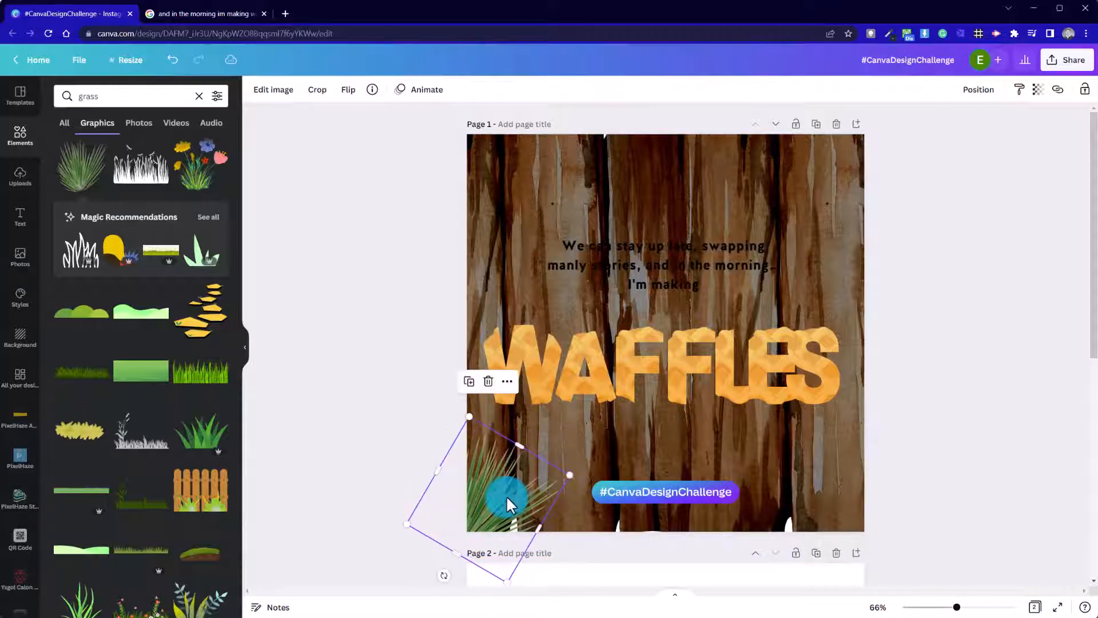
pyautogui.click(369, 338)
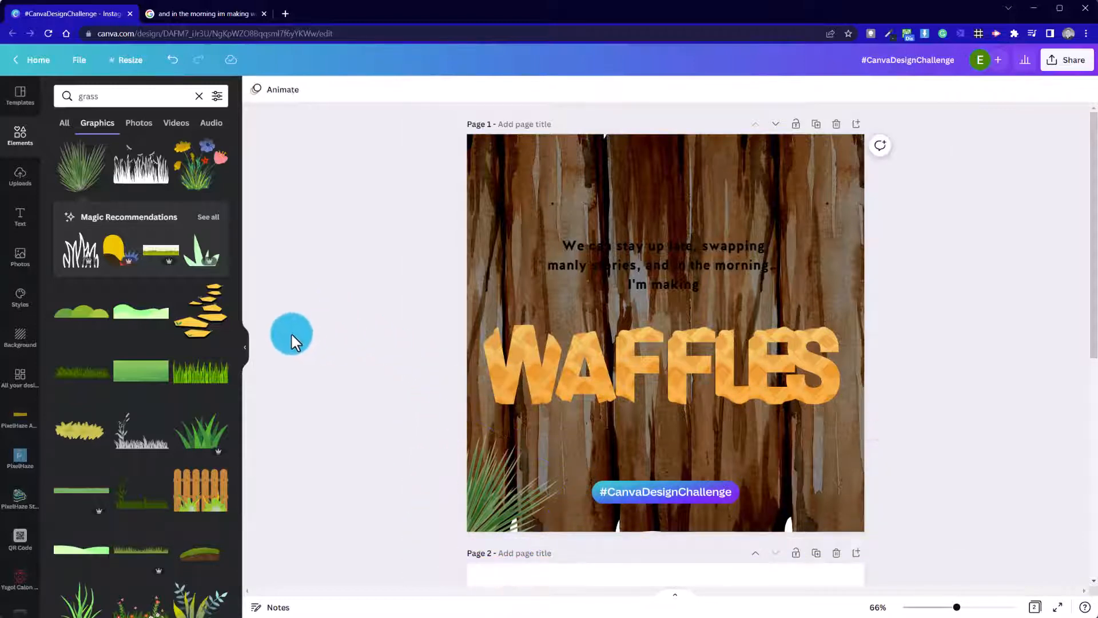
# - Find the ragged green watercolor grass patch, add it to page 1, shrink it and place it over the top-right corner
pyautogui.scroll(-3, 112, 462)
pyautogui.scroll(-3, 112, 461)
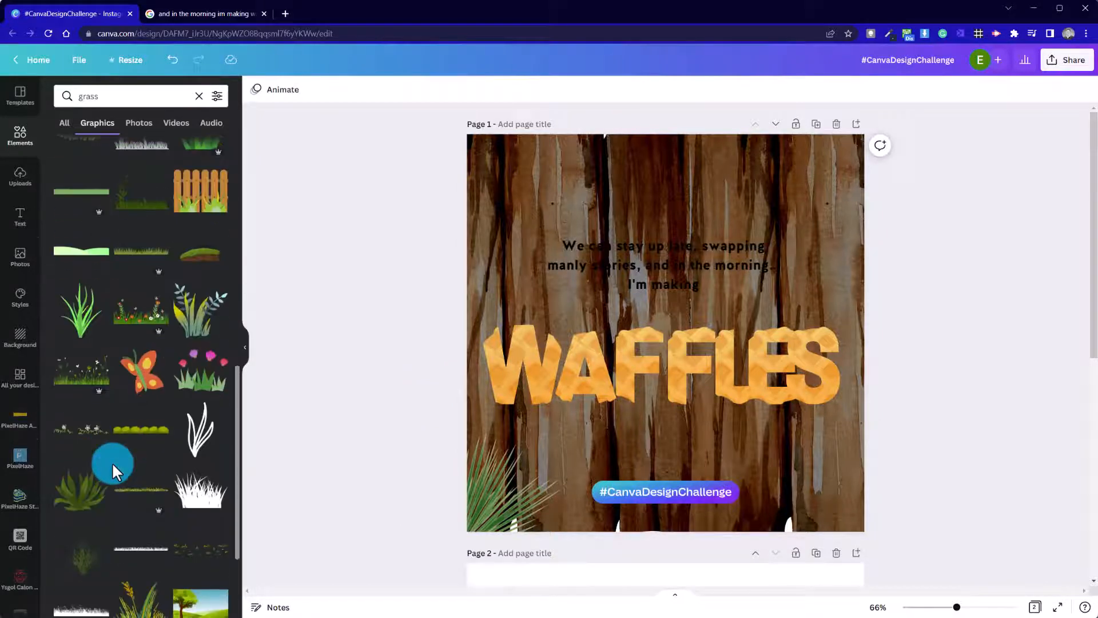
pyautogui.scroll(-3, 112, 461)
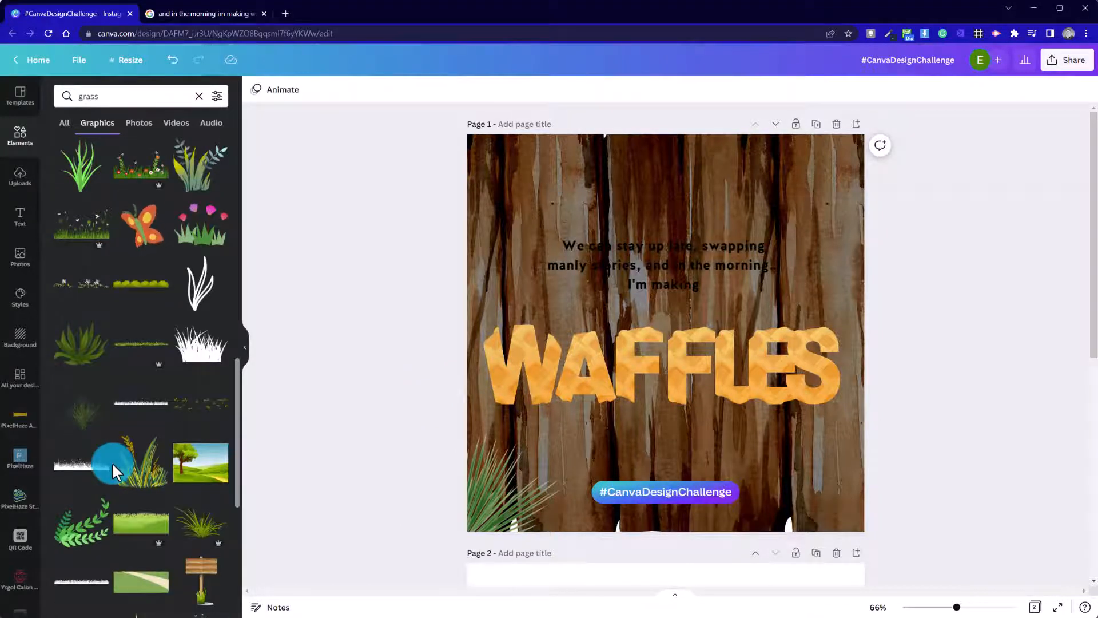
pyautogui.scroll(-3, 112, 462)
pyautogui.scroll(-3, 112, 461)
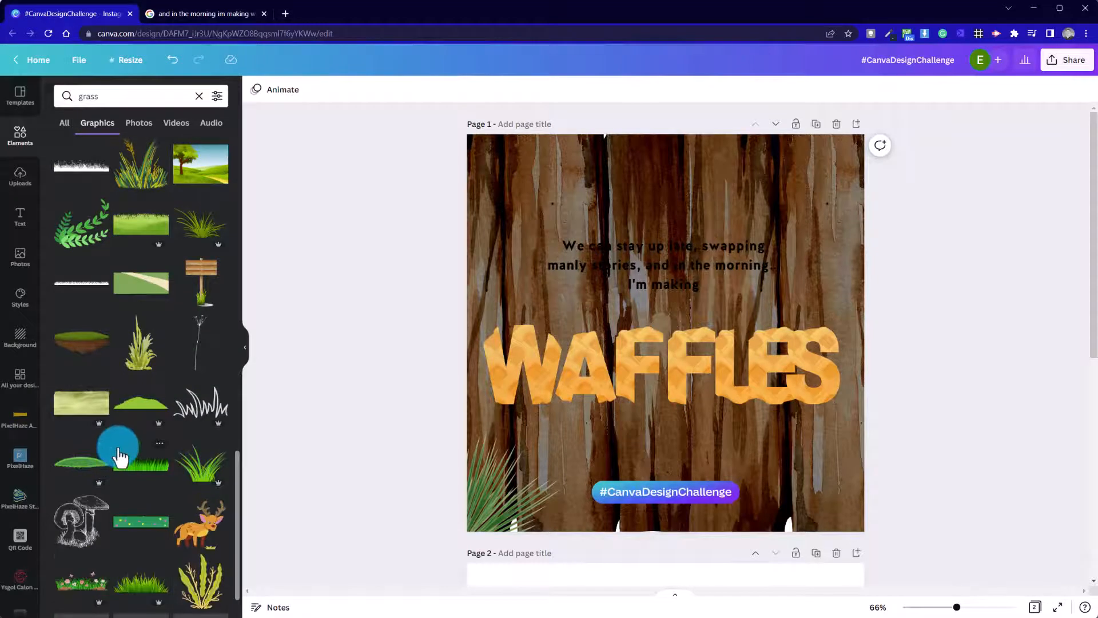
pyautogui.scroll(-4, 114, 458)
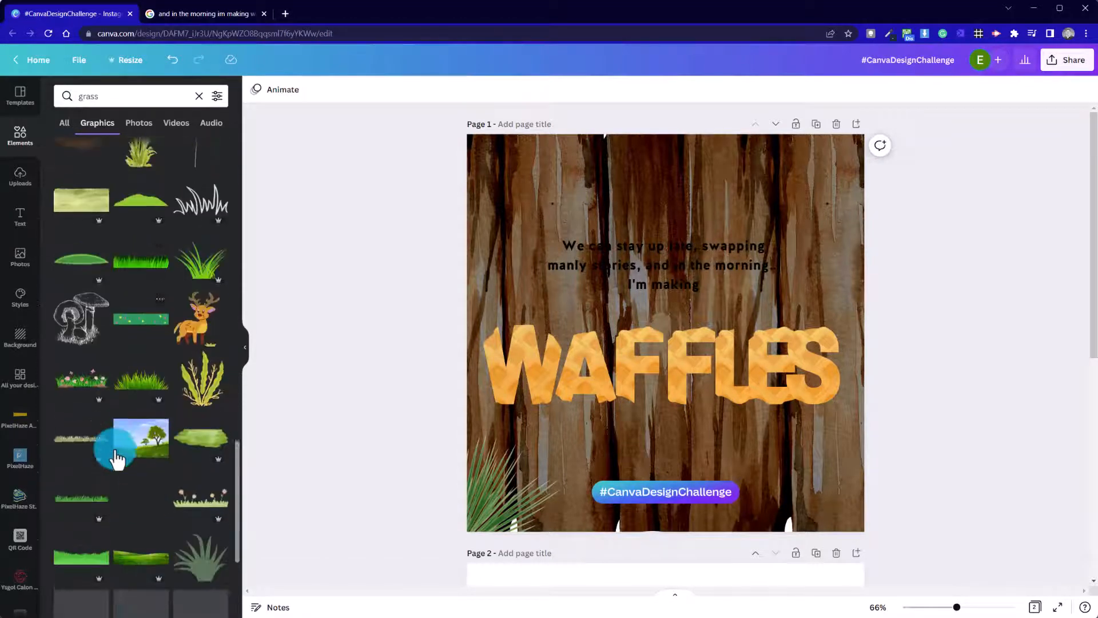
pyautogui.scroll(-3, 116, 457)
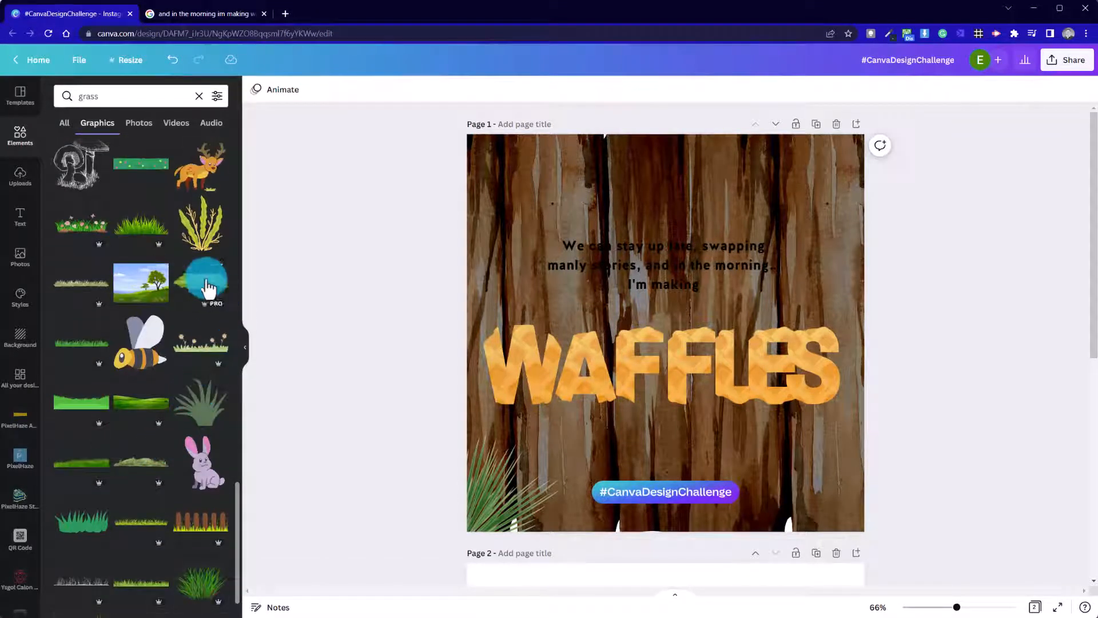
pyautogui.click(203, 283)
pyautogui.moveTo(632, 342); pyautogui.dragTo(738, 142)
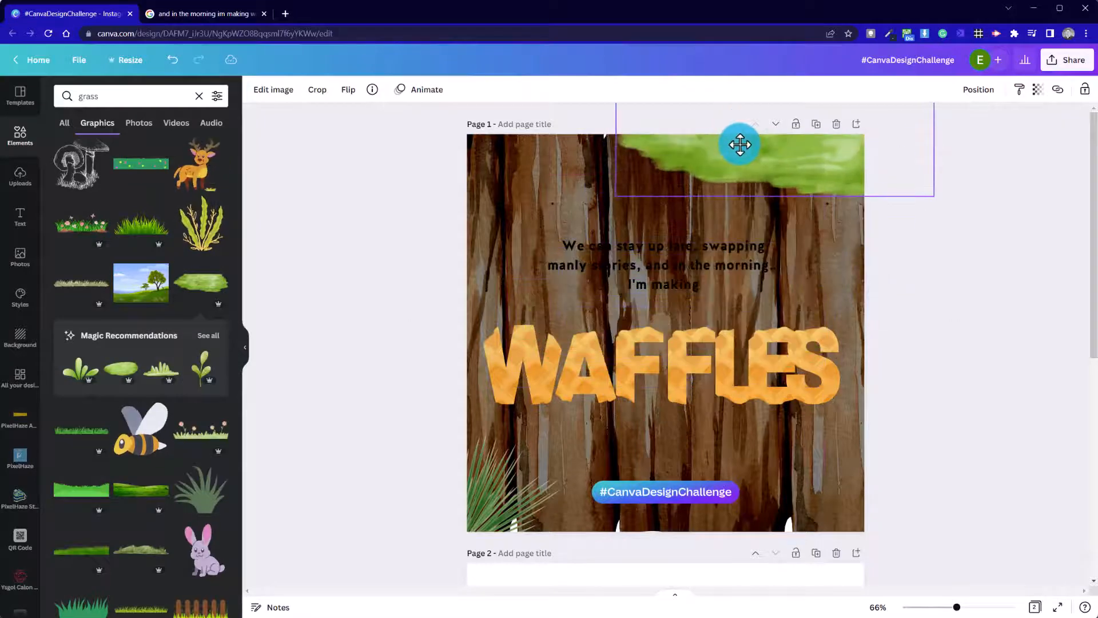
pyautogui.moveTo(815, 158); pyautogui.dragTo(823, 174)
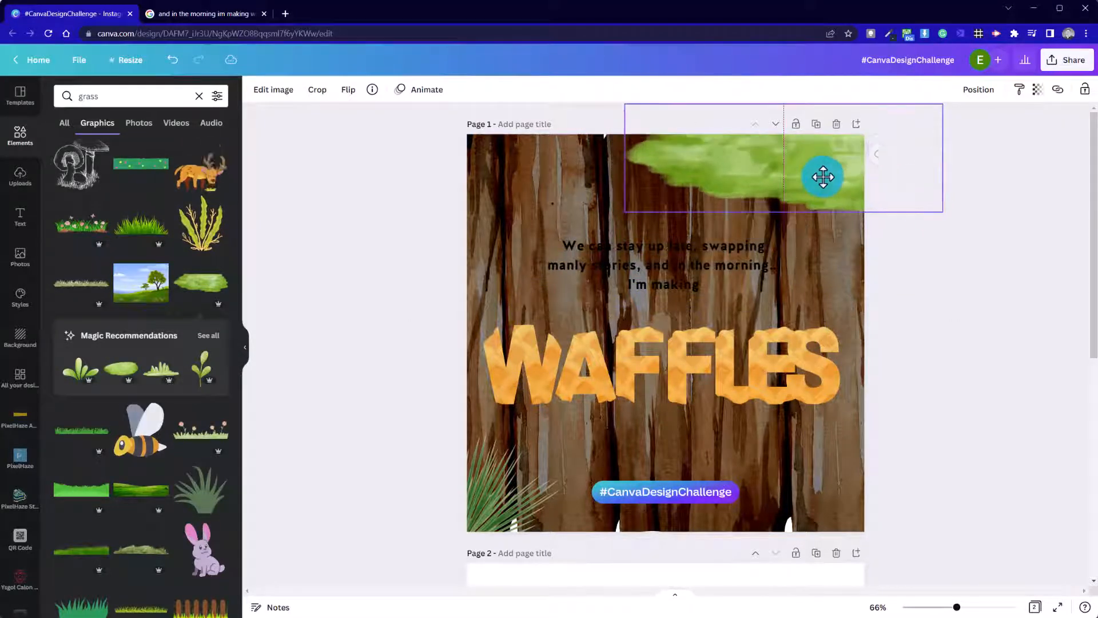
pyautogui.moveTo(623, 106); pyautogui.dragTo(744, 152)
pyautogui.moveTo(848, 206); pyautogui.dragTo(817, 162)
pyautogui.click(935, 263)
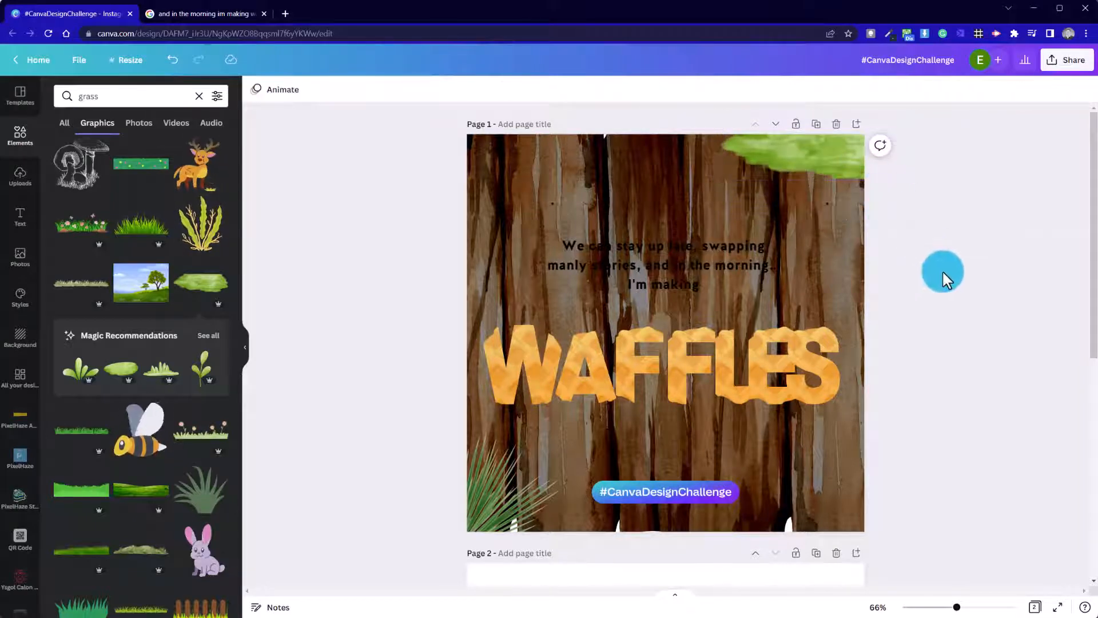
# - Set the green patch's saturation to 65 and lower its brightness slightly
pyautogui.click(789, 152)
pyautogui.click(274, 99)
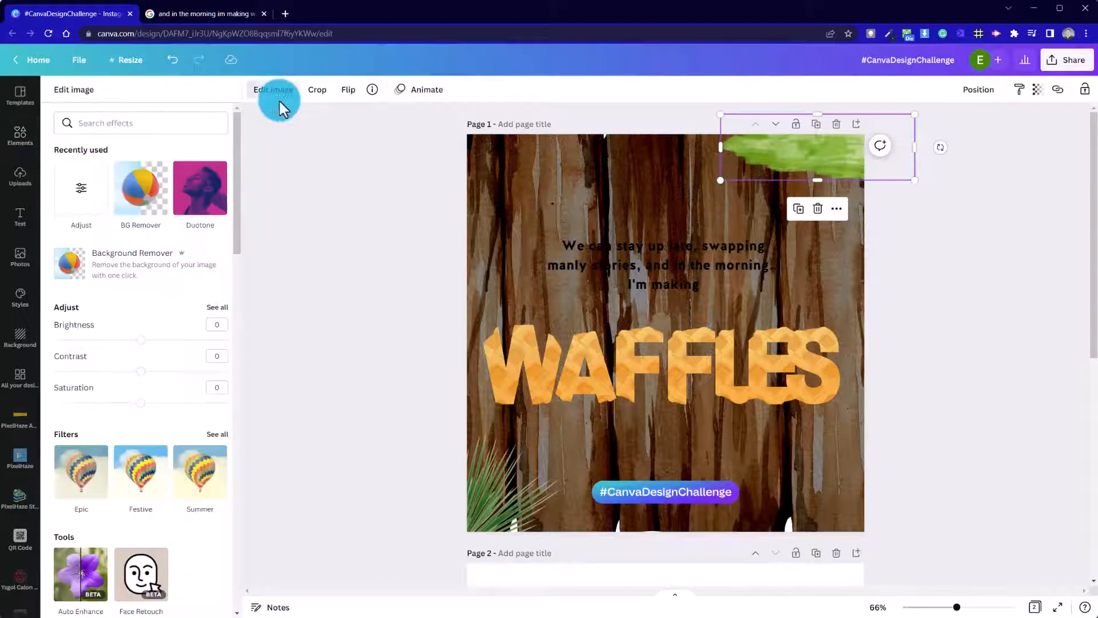
pyautogui.moveTo(146, 402); pyautogui.dragTo(225, 403)
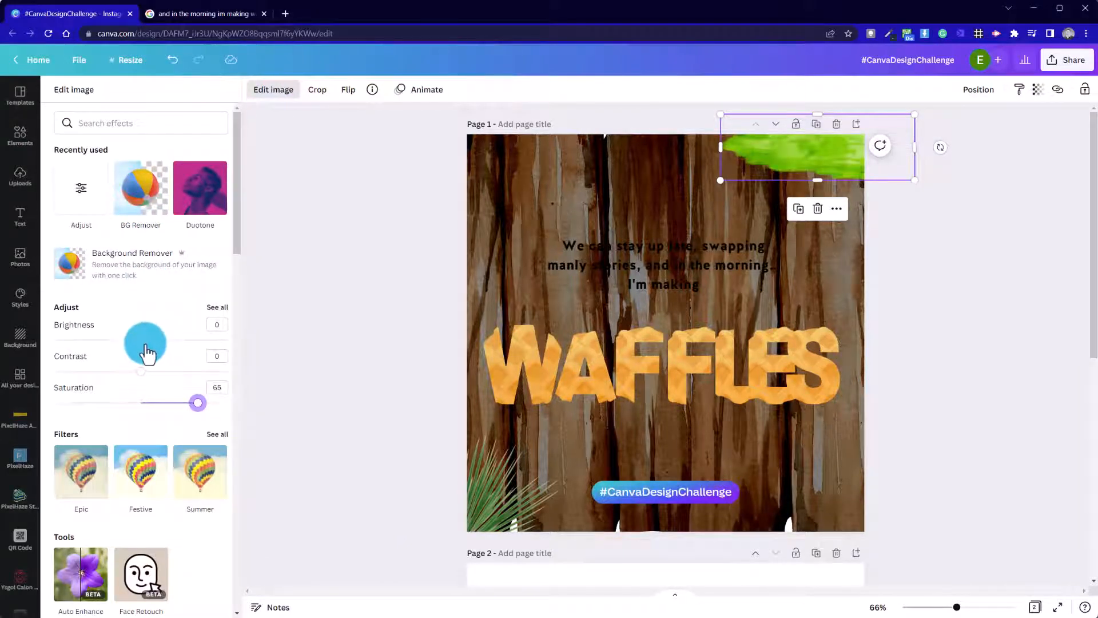
pyautogui.moveTo(145, 345)
pyautogui.mouseDown()
pyautogui.moveTo(118, 344)
pyautogui.moveTo(130, 339)
pyautogui.mouseUp()
pyautogui.click(295, 241)
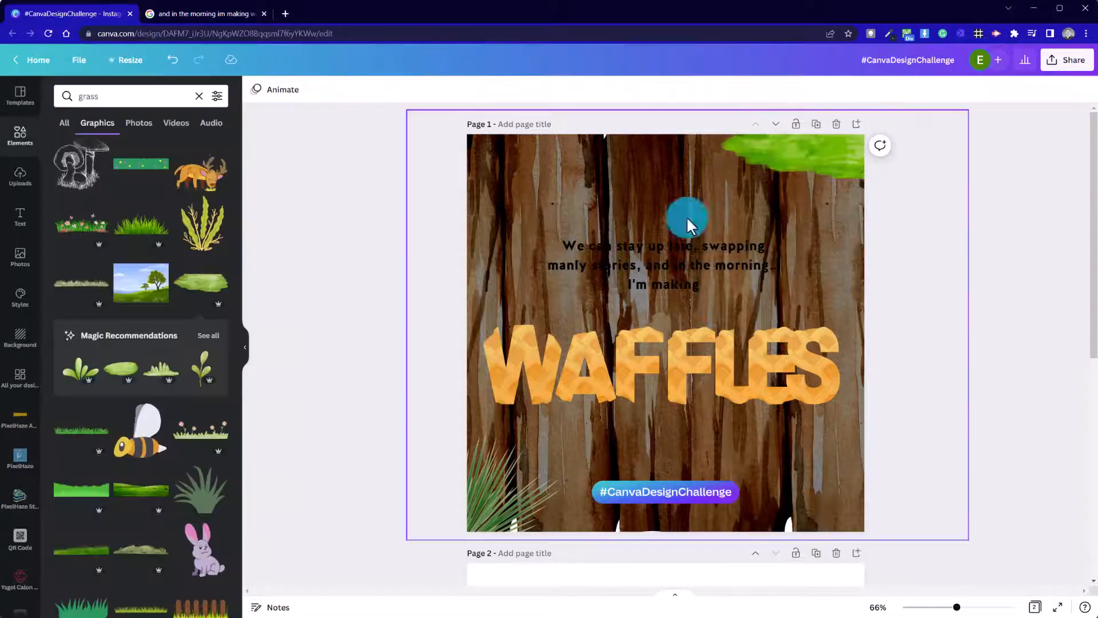
# - Tilt the green patch slightly clockwise, enlarge it and shift it partly beyond page 1's top-right corner
pyautogui.moveTo(819, 160); pyautogui.dragTo(801, 151)
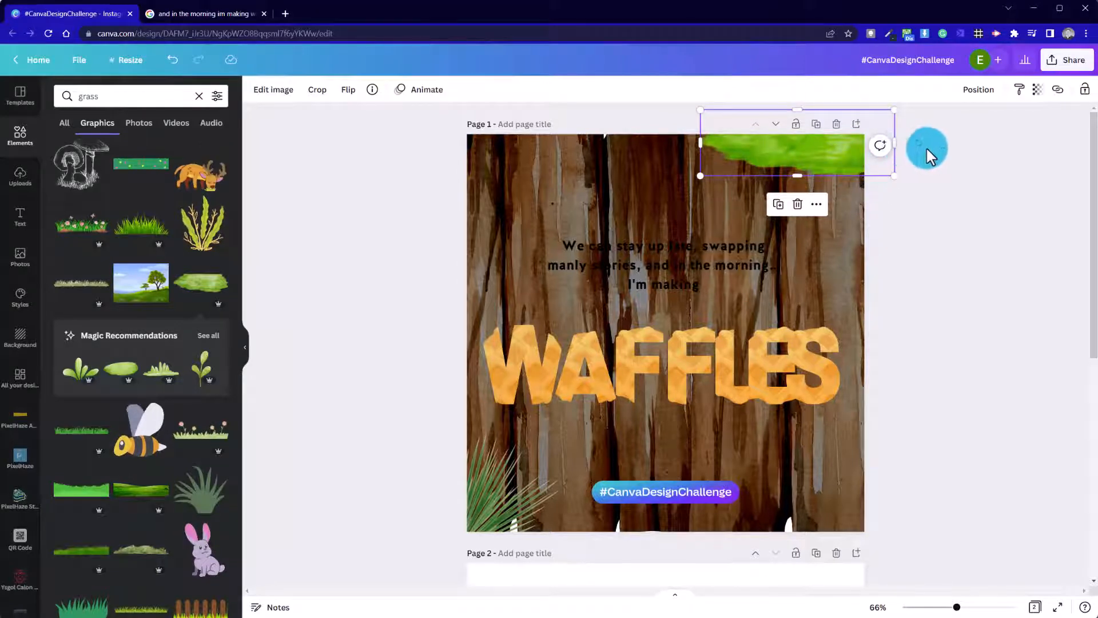
pyautogui.moveTo(916, 155)
pyautogui.mouseDown()
pyautogui.moveTo(911, 170)
pyautogui.moveTo(918, 146)
pyautogui.mouseUp()
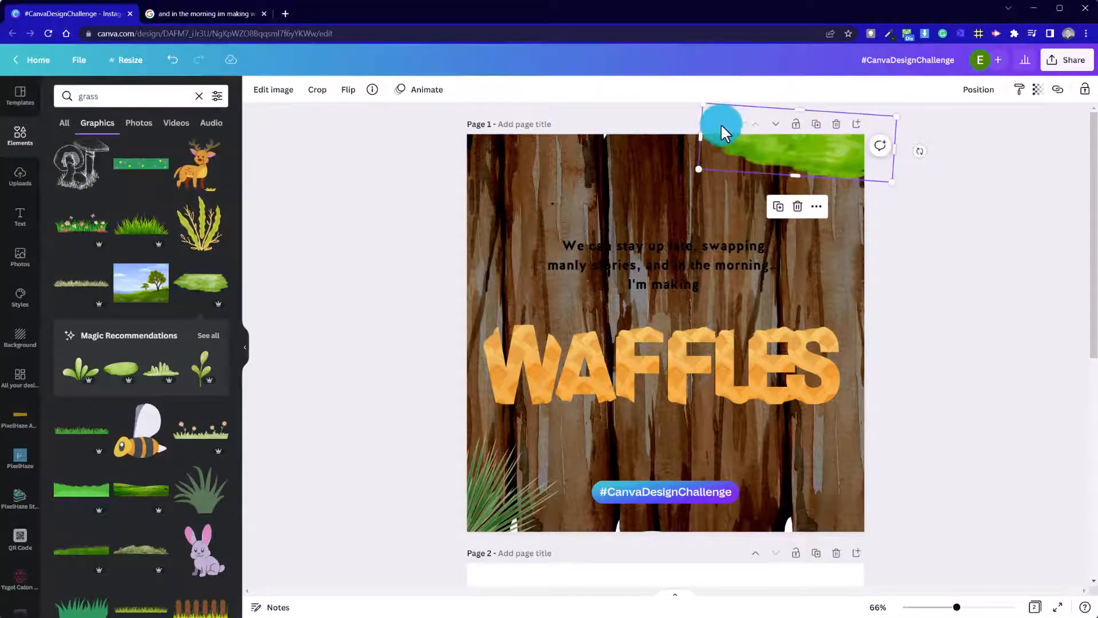
pyautogui.click(659, 172)
pyautogui.click(764, 152)
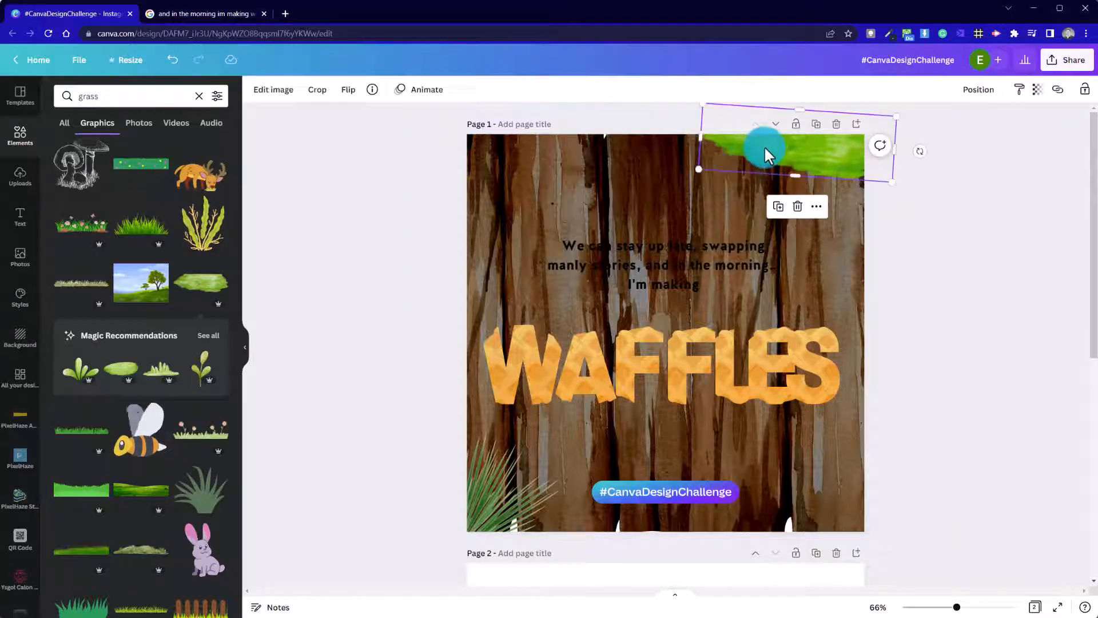
pyautogui.moveTo(703, 166); pyautogui.dragTo(597, 196)
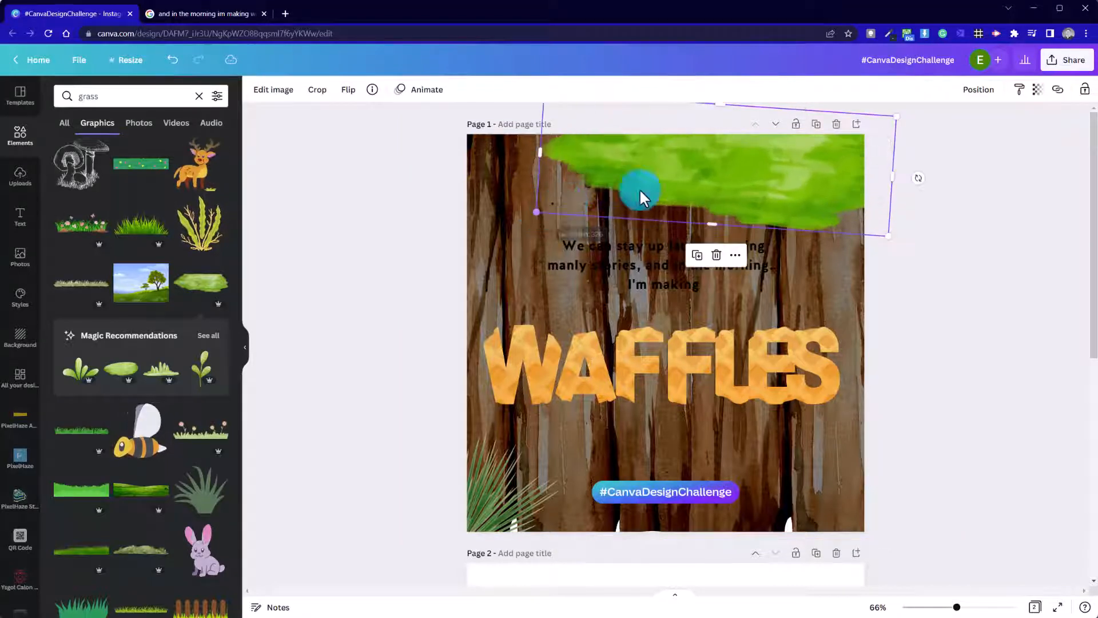
pyautogui.moveTo(745, 177); pyautogui.dragTo(825, 139)
pyautogui.click(923, 247)
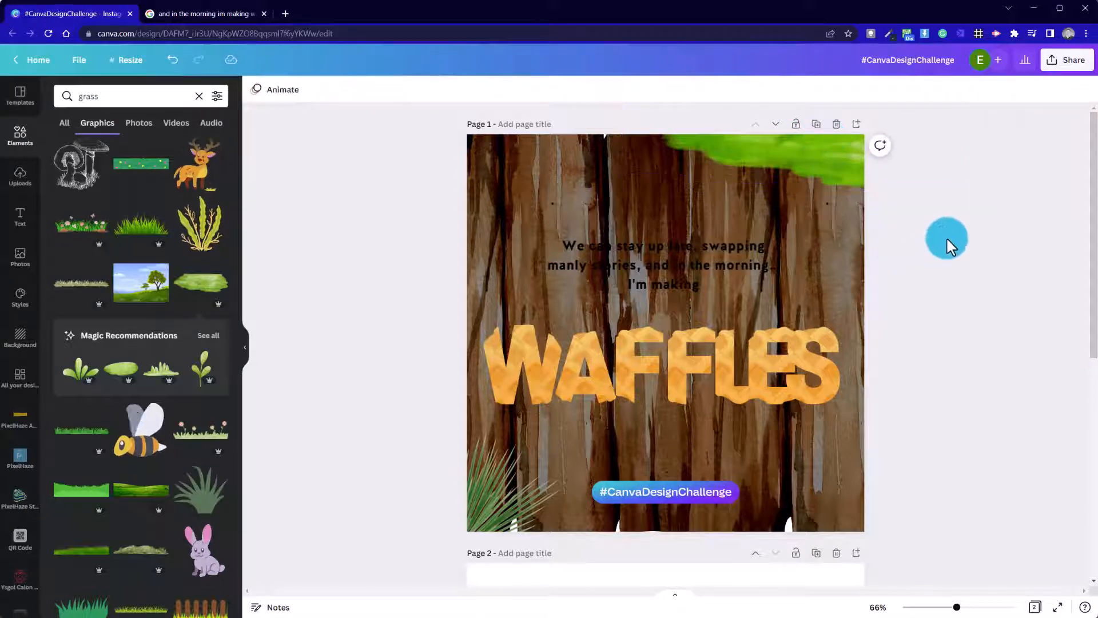
# - Duplicate the green patch, shrink and rotate the copy, and place it on page 1's right edge just below the original
pyautogui.click(852, 167)
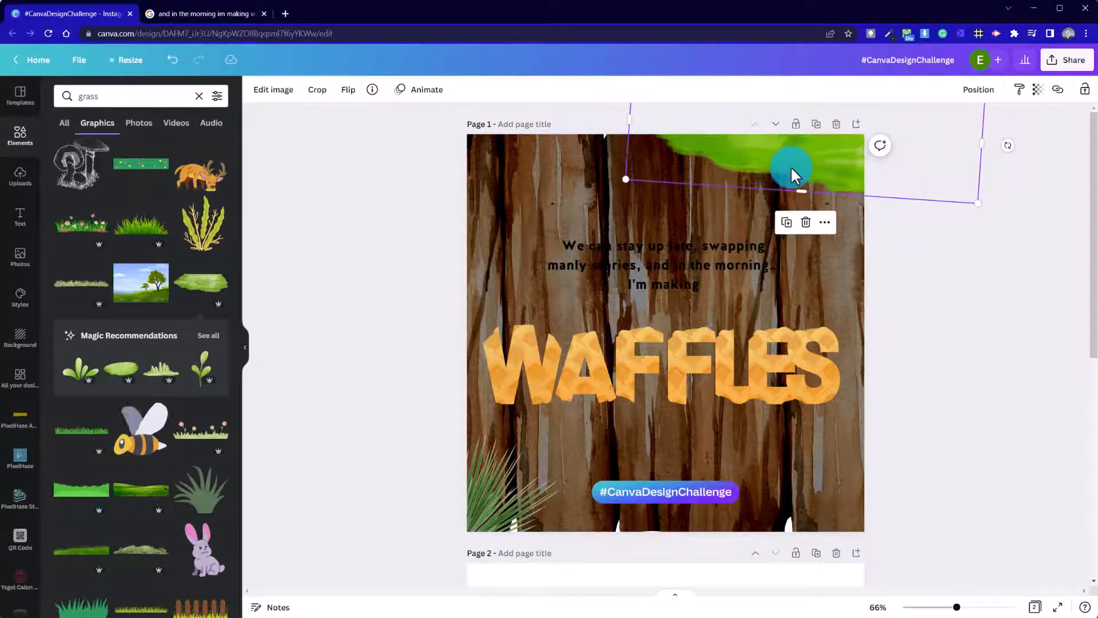
pyautogui.moveTo(795, 177); pyautogui.dragTo(806, 272)
pyautogui.moveTo(811, 314); pyautogui.dragTo(763, 276)
pyautogui.moveTo(799, 238); pyautogui.dragTo(846, 255)
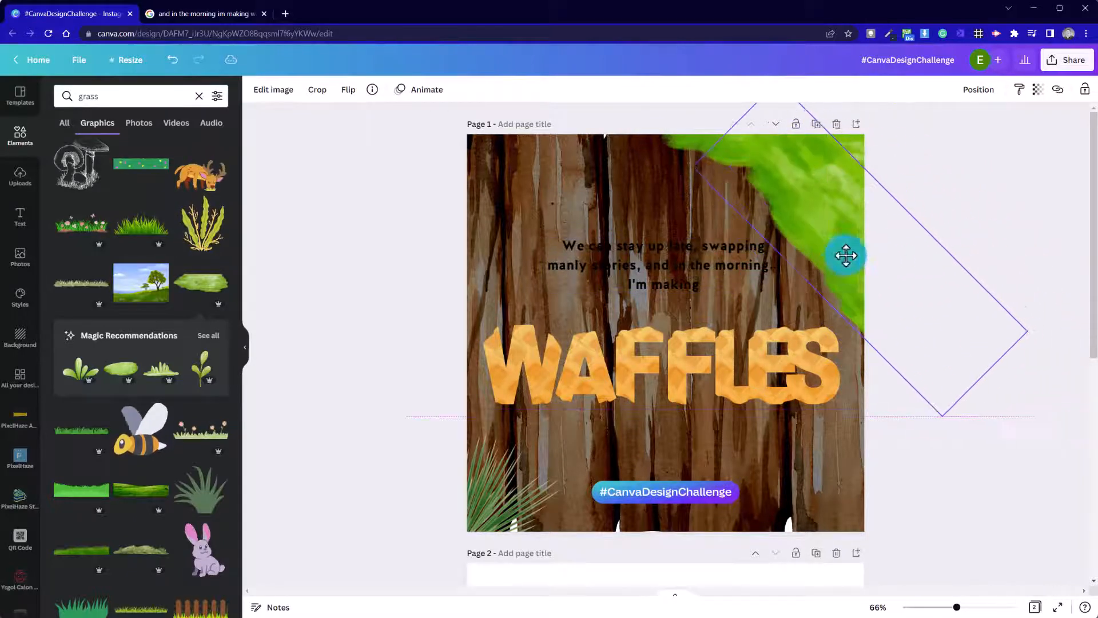
pyautogui.moveTo(808, 306); pyautogui.dragTo(854, 312)
pyautogui.moveTo(829, 261); pyautogui.dragTo(850, 238)
pyautogui.moveTo(1054, 299); pyautogui.dragTo(874, 246)
pyautogui.moveTo(799, 197); pyautogui.dragTo(880, 209)
pyautogui.click(921, 299)
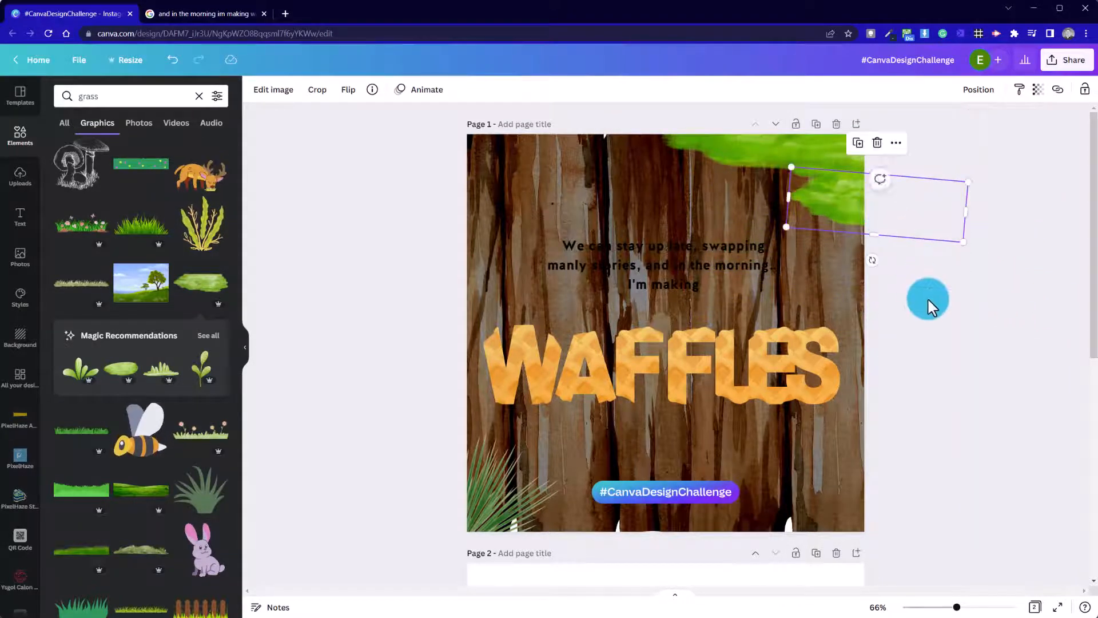
pyautogui.click(811, 197)
pyautogui.click(834, 205)
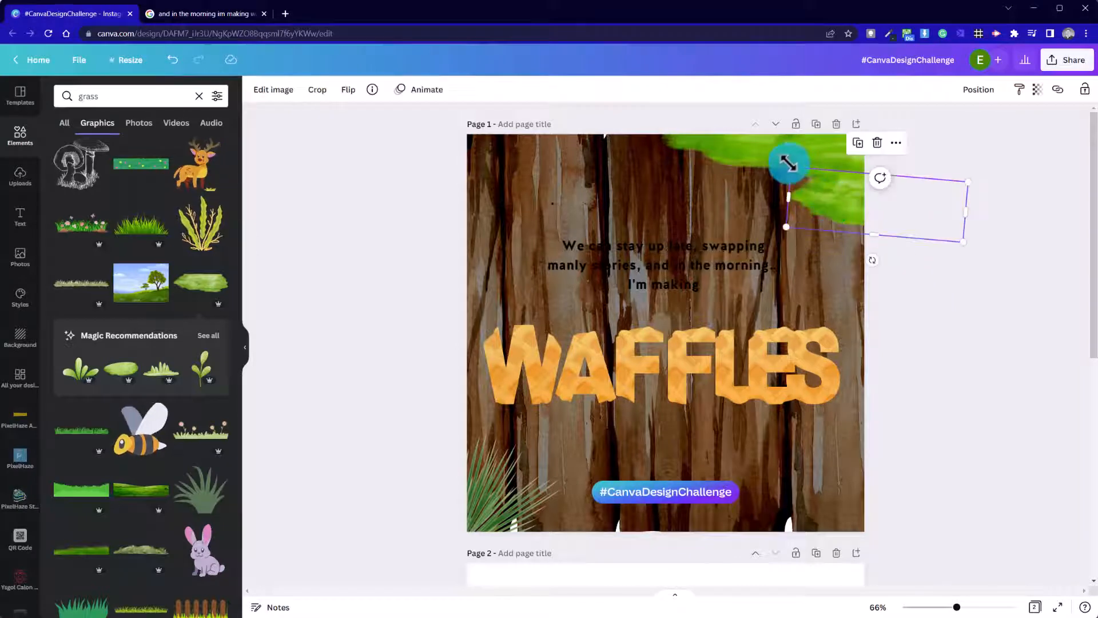
# - Delete the spiky grass clump from page 1's bottom-left corner
pyautogui.click(518, 509)
pyautogui.click(525, 484)
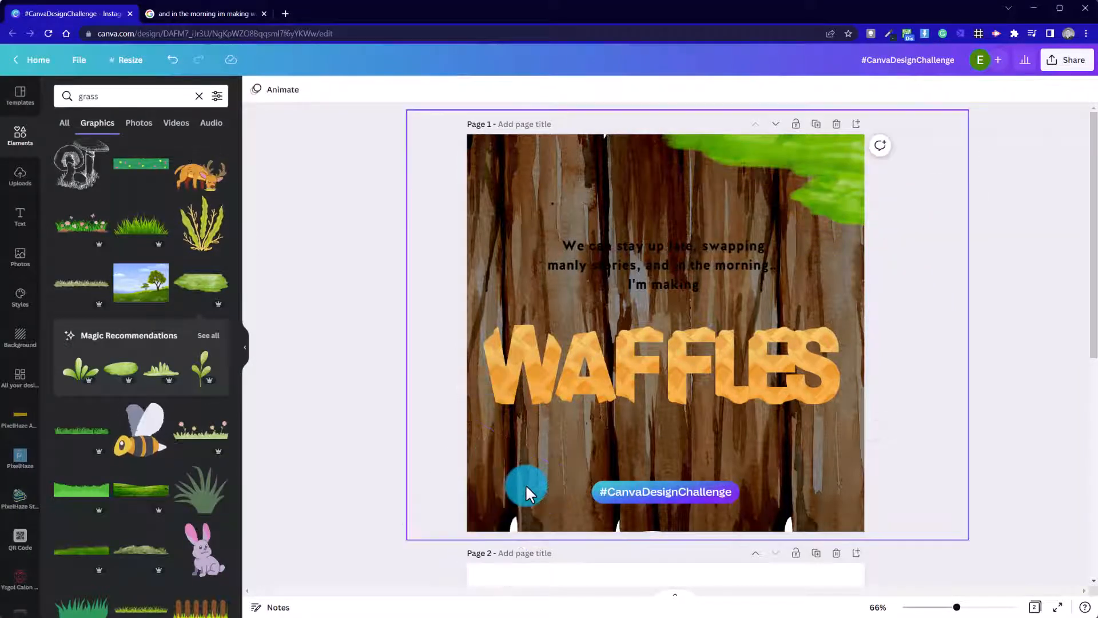
# - Copy both green patches from page 1's top-right corner to its top-left corner and shift the larger copy slightly inward
pyautogui.click(824, 196)
pyautogui.keyDown('shift'); pyautogui.click(795, 150); pyautogui.keyUp('shift')
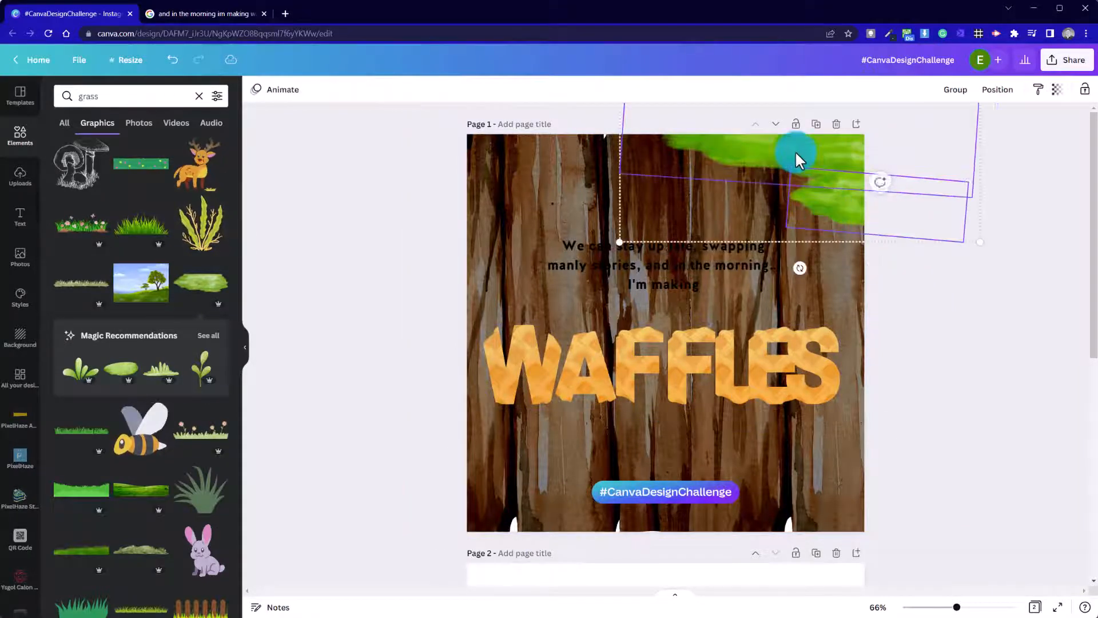
pyautogui.moveTo(851, 249); pyautogui.dragTo(446, 174)
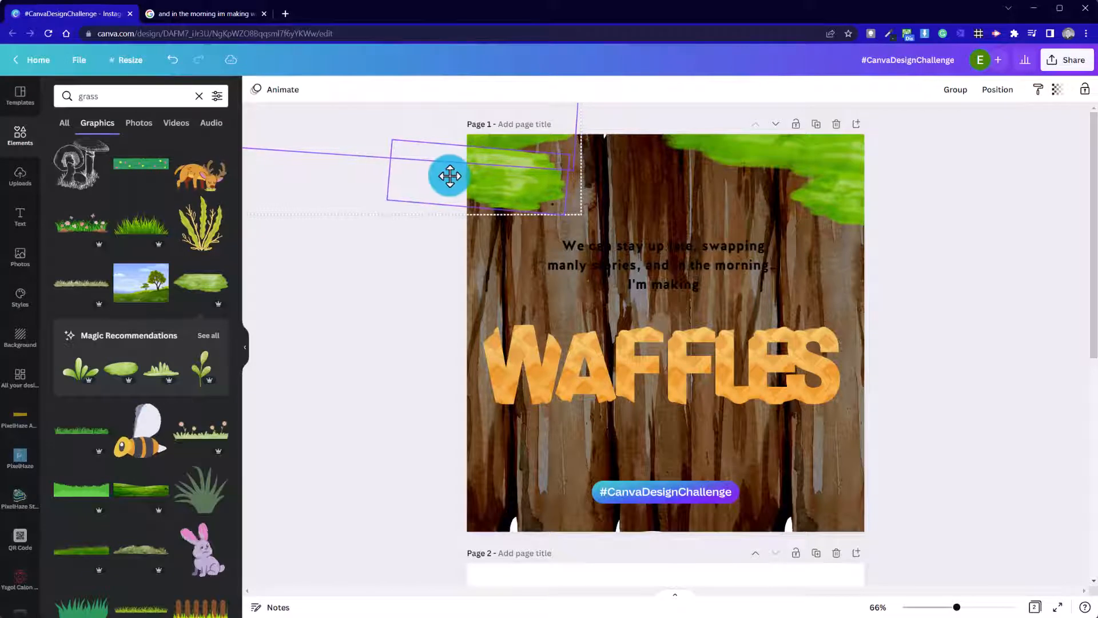
pyautogui.click(397, 269)
pyautogui.click(530, 141)
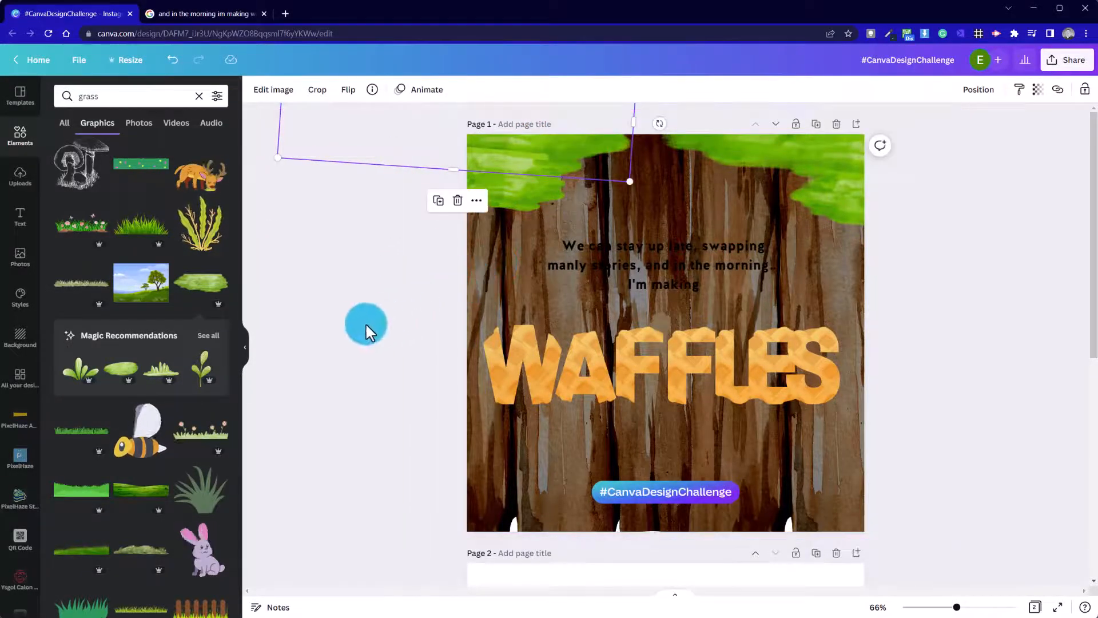
pyautogui.click(366, 331)
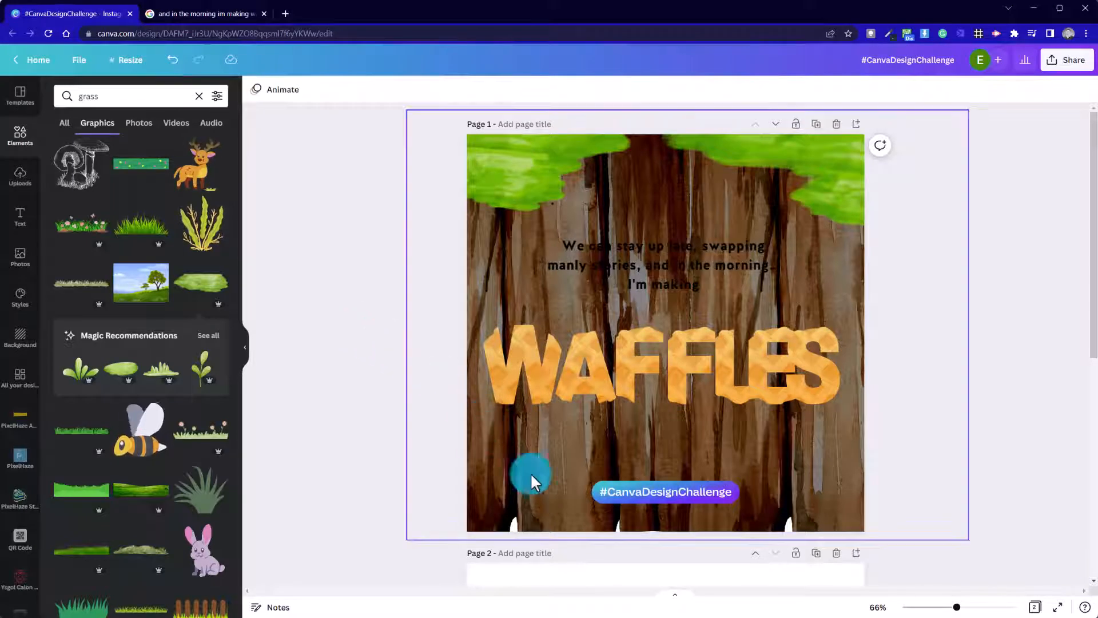
# - Copy the top-left pair of green patches to page 1's bottom-left corner and rearrange them with the smaller patch above the larger
pyautogui.click(529, 176)
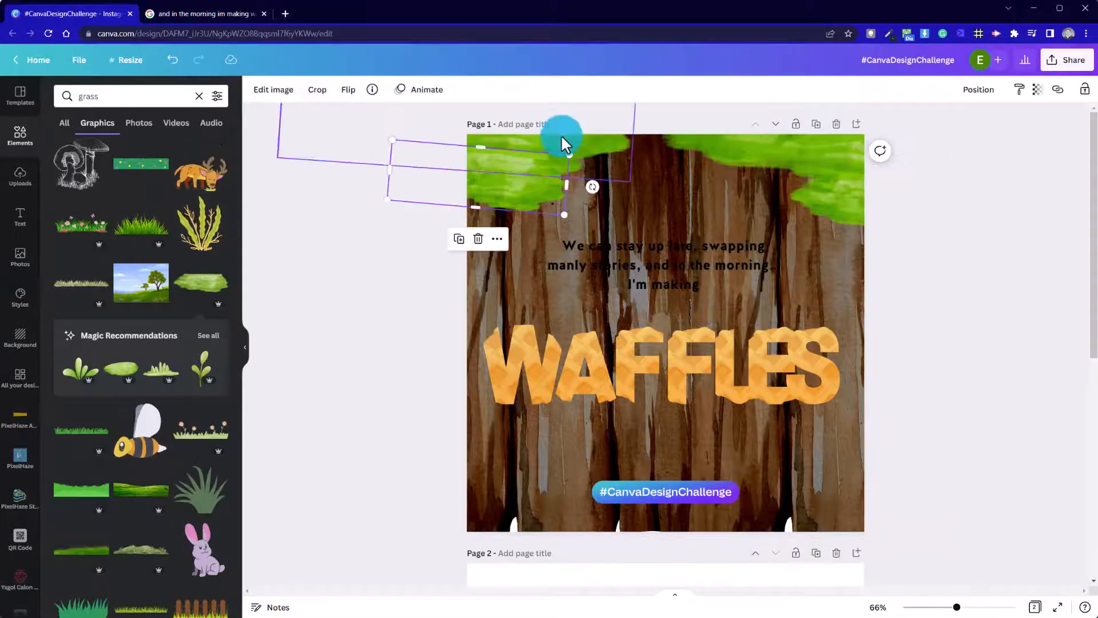
pyautogui.keyDown('shift'); pyautogui.click(603, 139); pyautogui.keyUp('shift')
pyautogui.moveTo(515, 175); pyautogui.dragTo(493, 508)
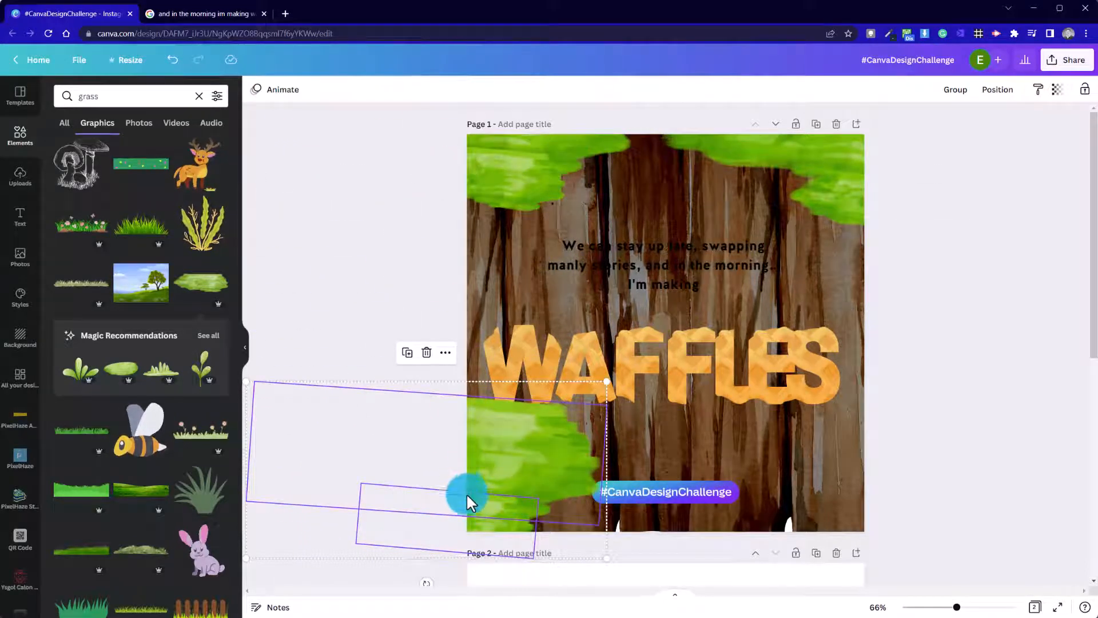
pyautogui.click(410, 390)
pyautogui.moveTo(482, 513); pyautogui.dragTo(465, 443)
pyautogui.click(544, 488)
pyautogui.keyDown('shift'); pyautogui.click(481, 385); pyautogui.keyUp('shift')
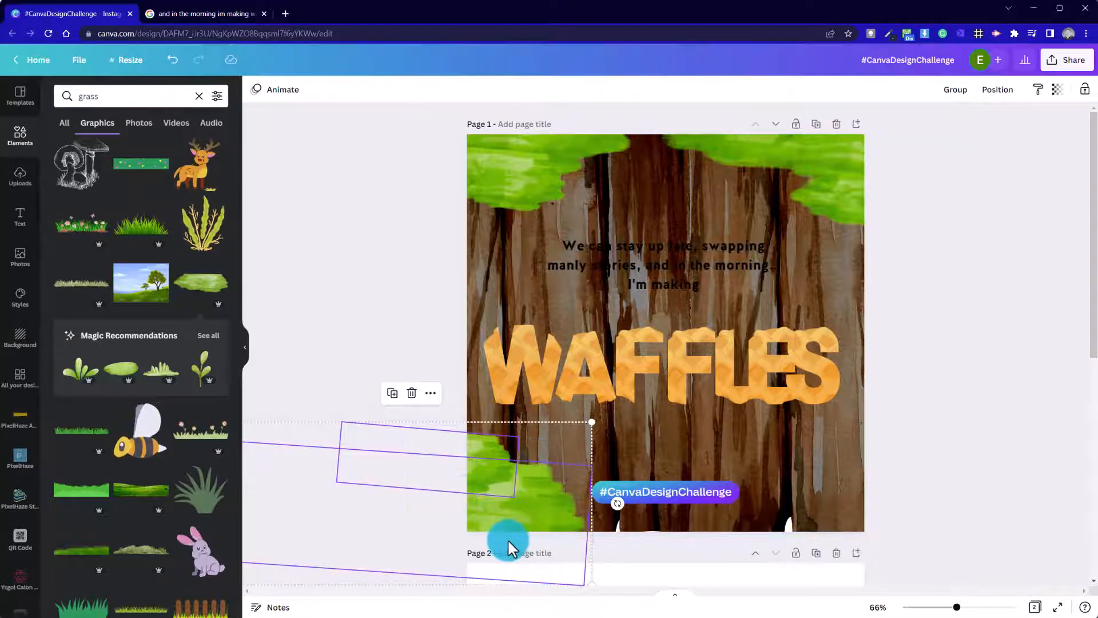
pyautogui.click(368, 358)
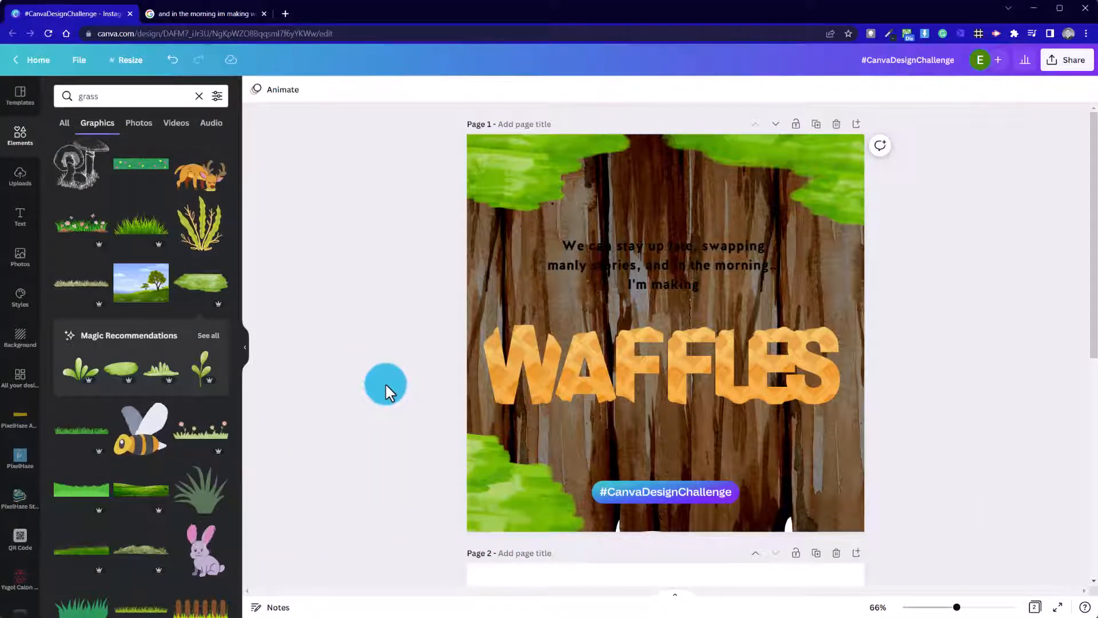
# - Move the bottom-left pair of green patches slightly down so less of it covers page 1
pyautogui.click(538, 505)
pyautogui.keyDown('shift'); pyautogui.click(478, 448); pyautogui.keyUp('shift')
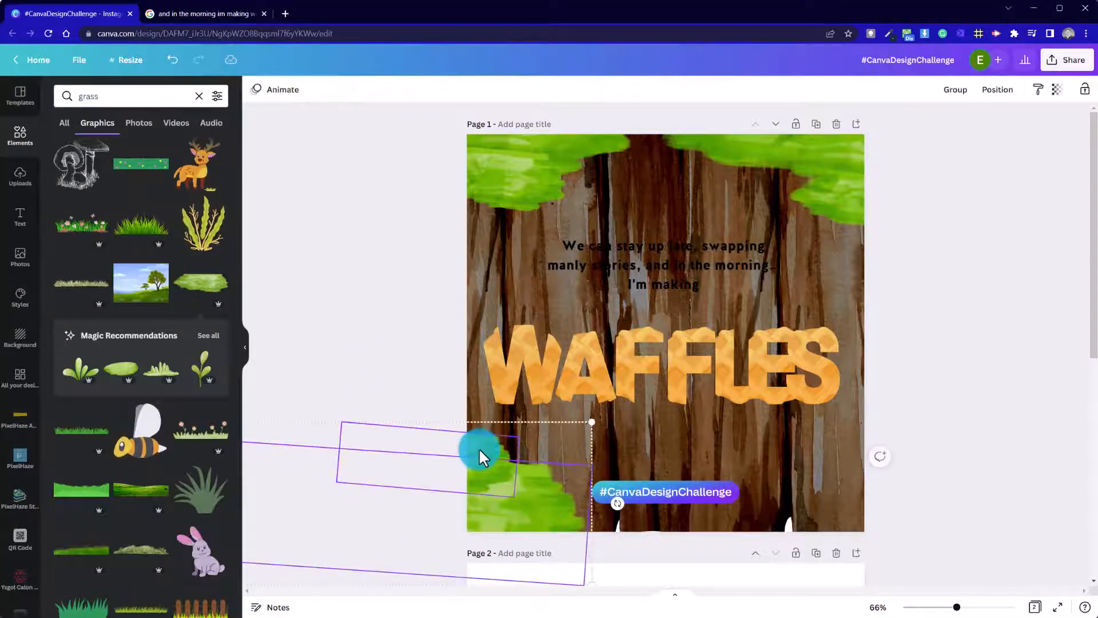
pyautogui.moveTo(488, 449); pyautogui.dragTo(486, 467)
pyautogui.click(327, 310)
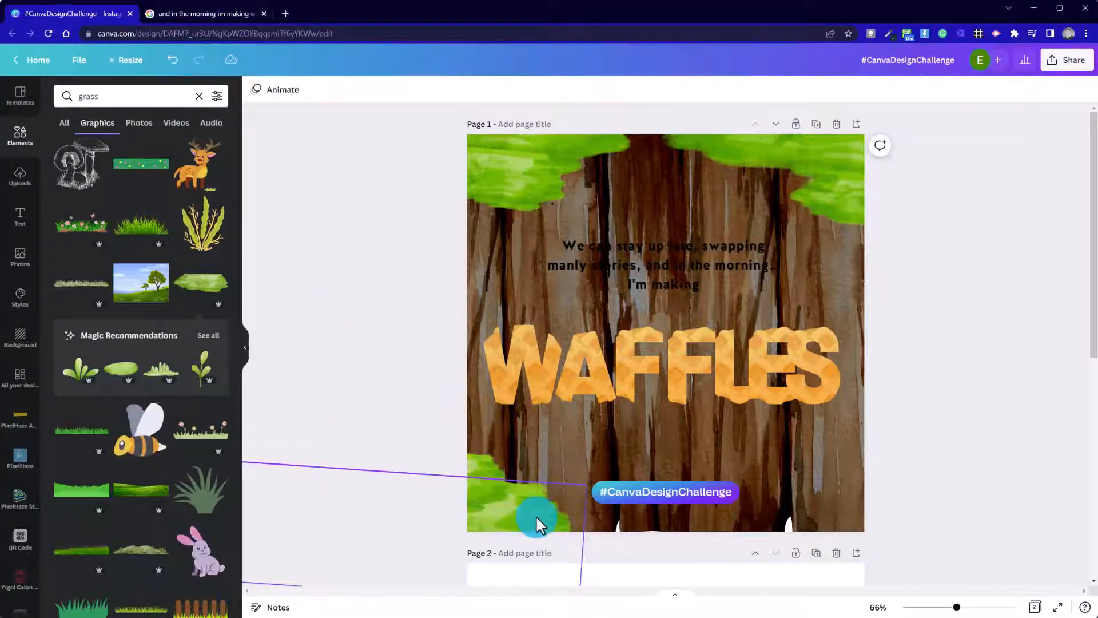
# - Copy the bottom-left pair of green patches to page 1's bottom-right corner
pyautogui.click(536, 515)
pyautogui.keyDown('shift'); pyautogui.click(479, 462); pyautogui.keyUp('shift')
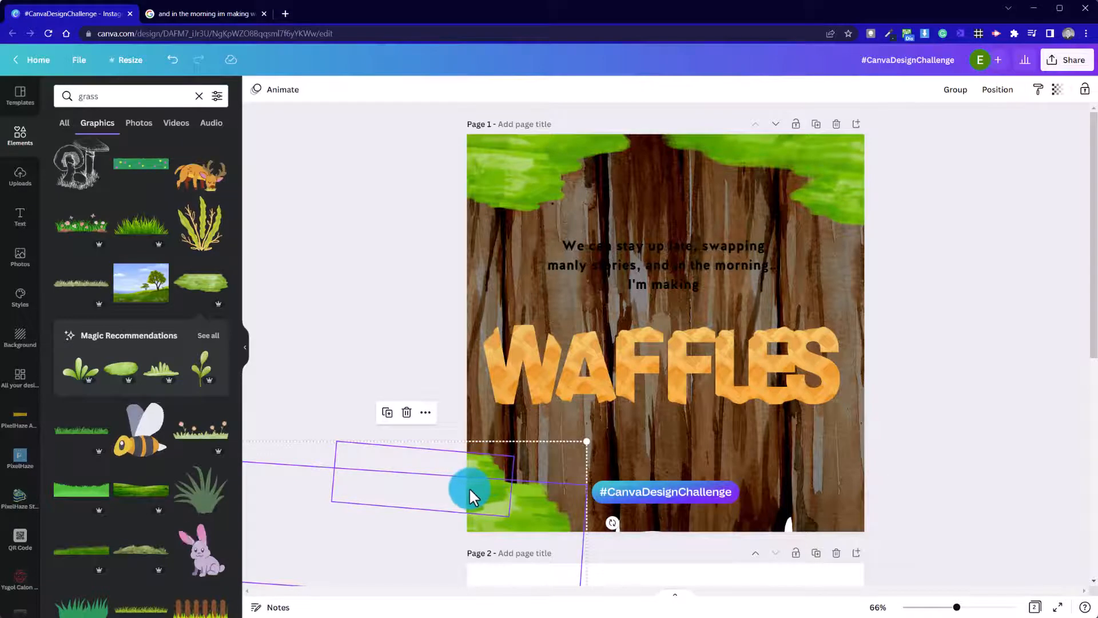
pyautogui.moveTo(441, 489); pyautogui.dragTo(952, 493)
pyautogui.click(918, 390)
# - Straighten the large green patch in page 1's bottom-right corner to a rotation of 0°
pyautogui.click(830, 506)
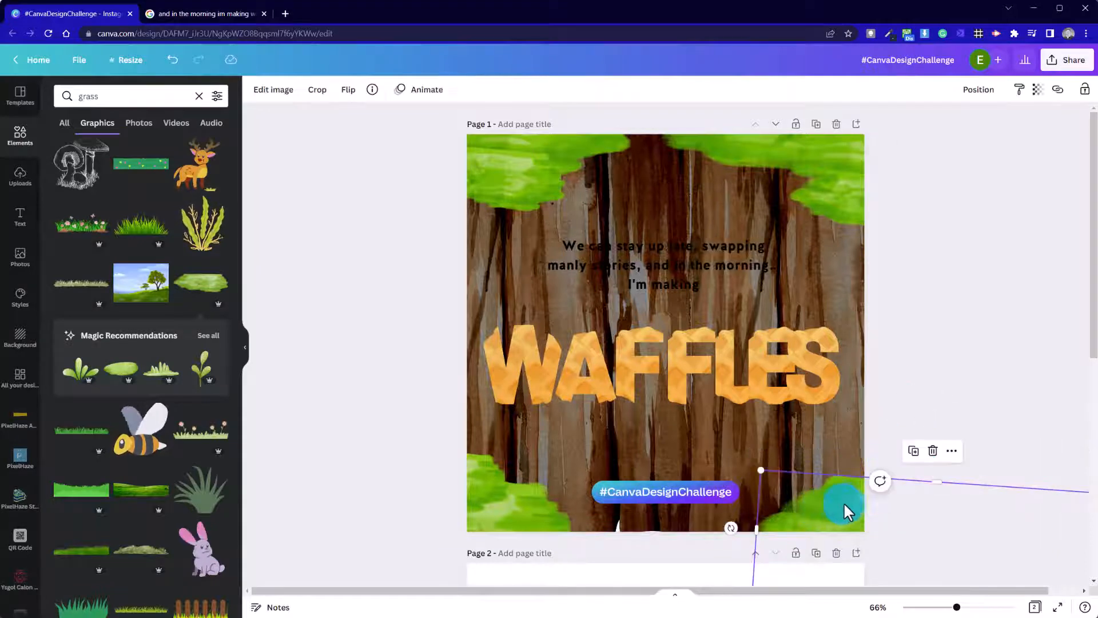
pyautogui.moveTo(729, 528); pyautogui.dragTo(733, 542)
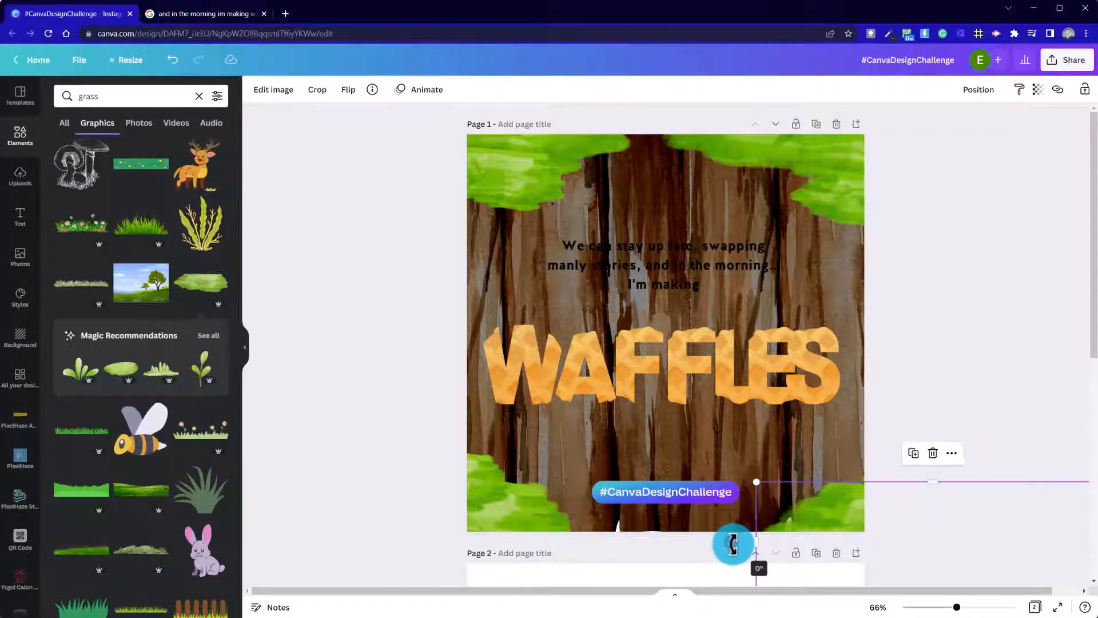
pyautogui.click(980, 237)
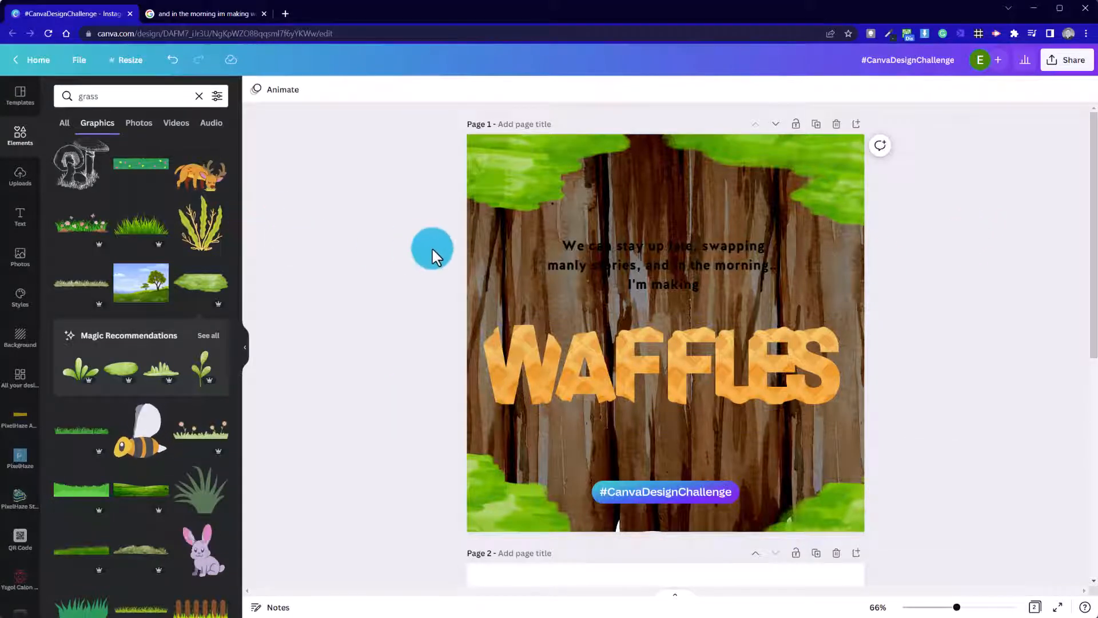
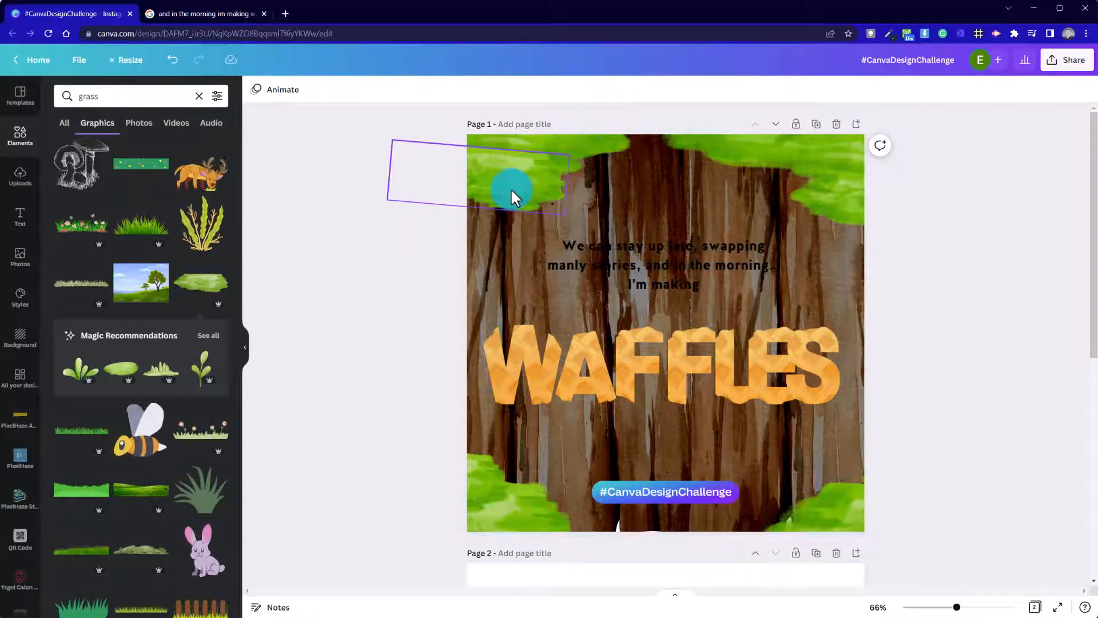
pyautogui.click(827, 500)
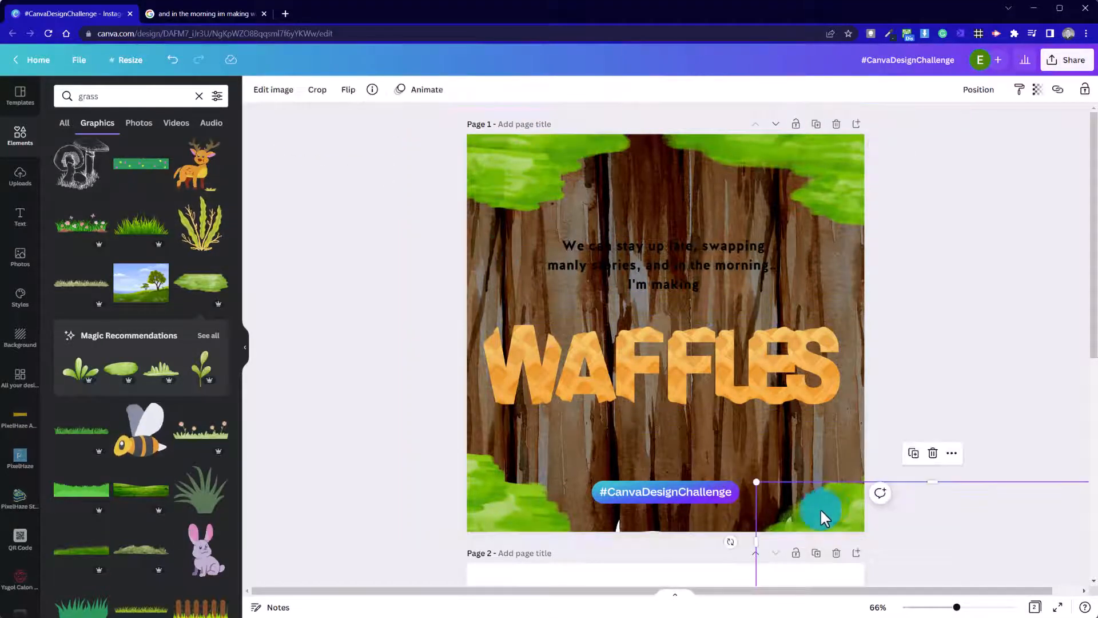
pyautogui.click(960, 390)
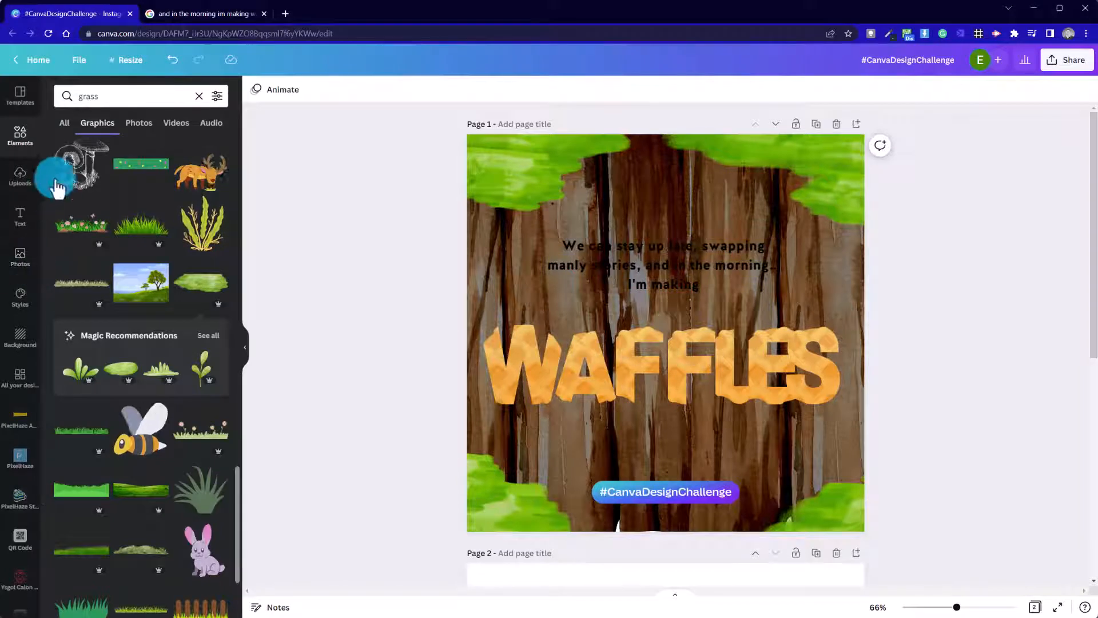
# - Add a square shape to page 1 and enlarge it from the top-left corner until it covers the whole page
pyautogui.click(198, 96)
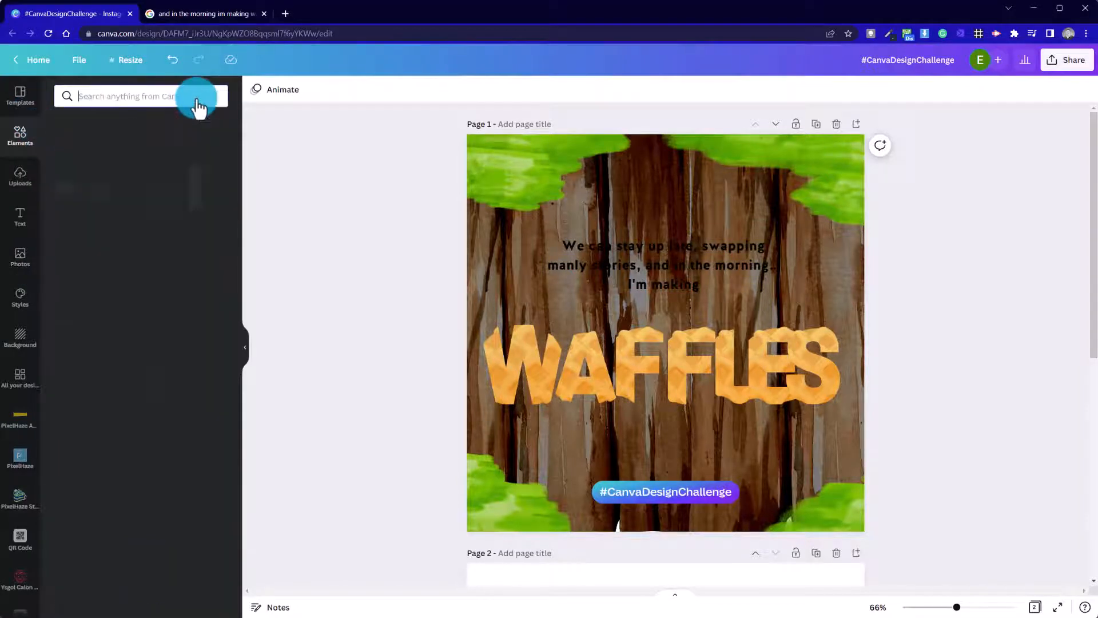
pyautogui.click(70, 271)
pyautogui.click(709, 316)
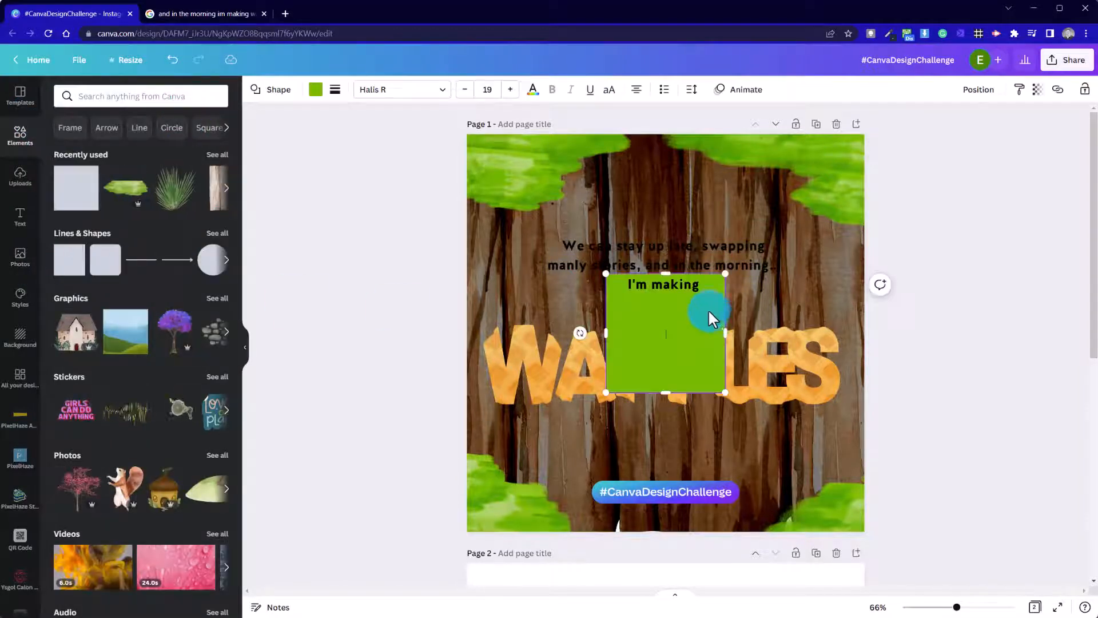
pyautogui.click(688, 336)
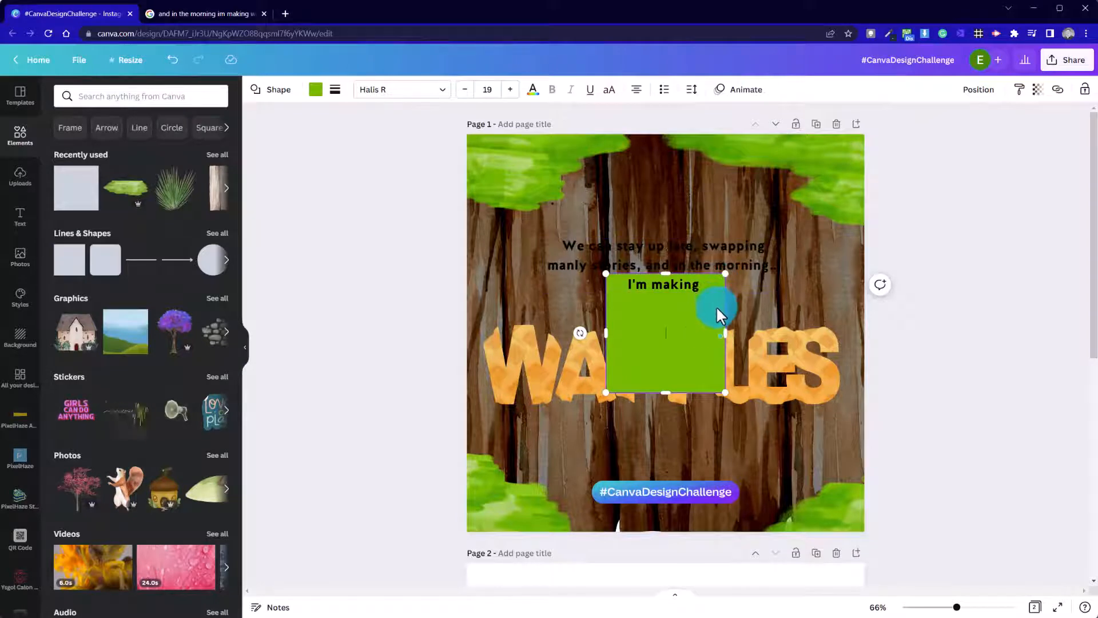
pyautogui.moveTo(716, 308); pyautogui.dragTo(574, 165)
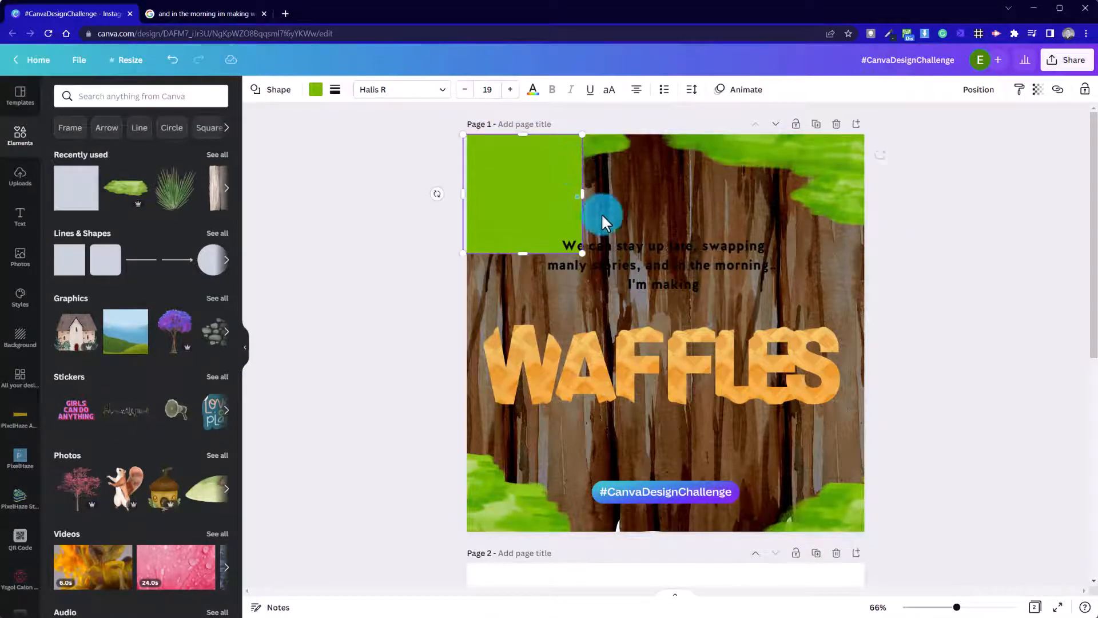
pyautogui.moveTo(582, 249); pyautogui.dragTo(875, 535)
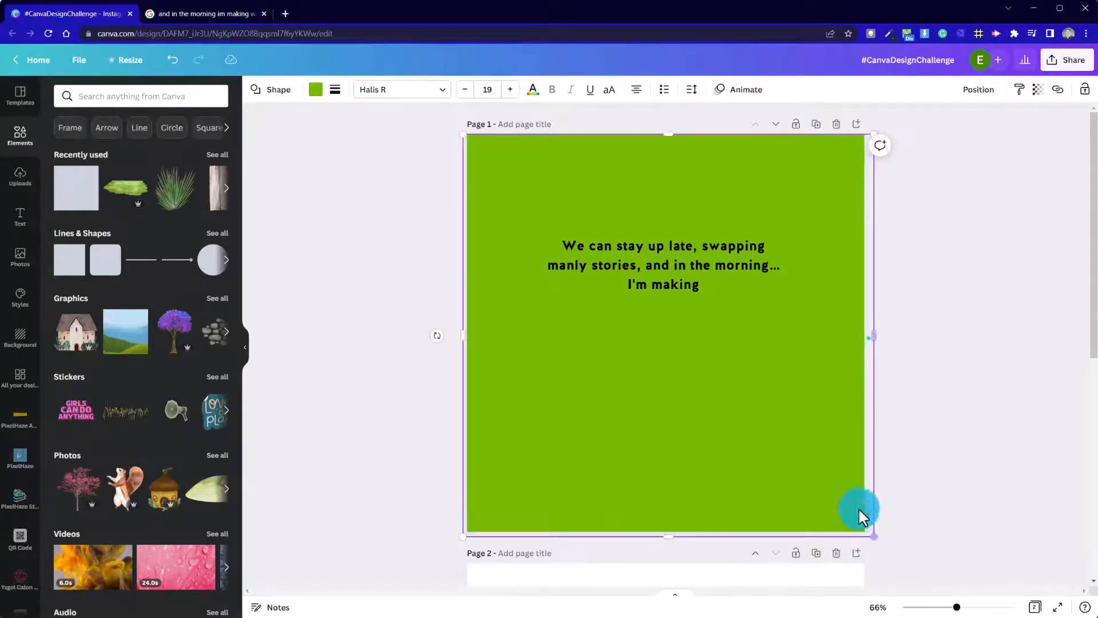
# - Recolour the full-page square to a near-black brown, #0E0600
pyautogui.click(315, 90)
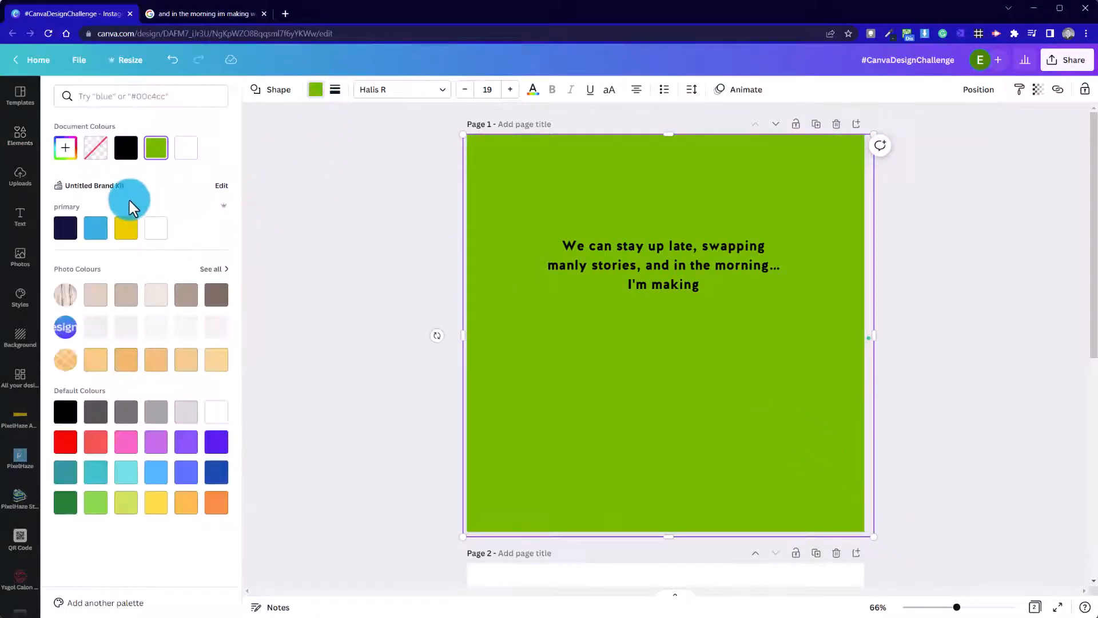
pyautogui.click(216, 296)
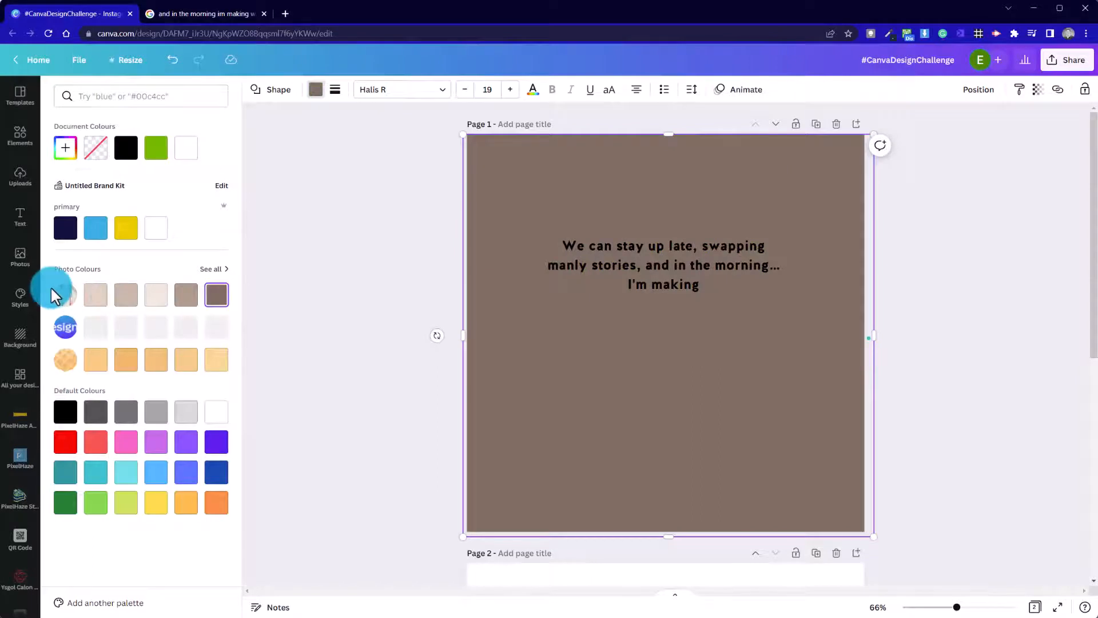
pyautogui.click(65, 148)
pyautogui.moveTo(172, 225); pyautogui.dragTo(223, 231)
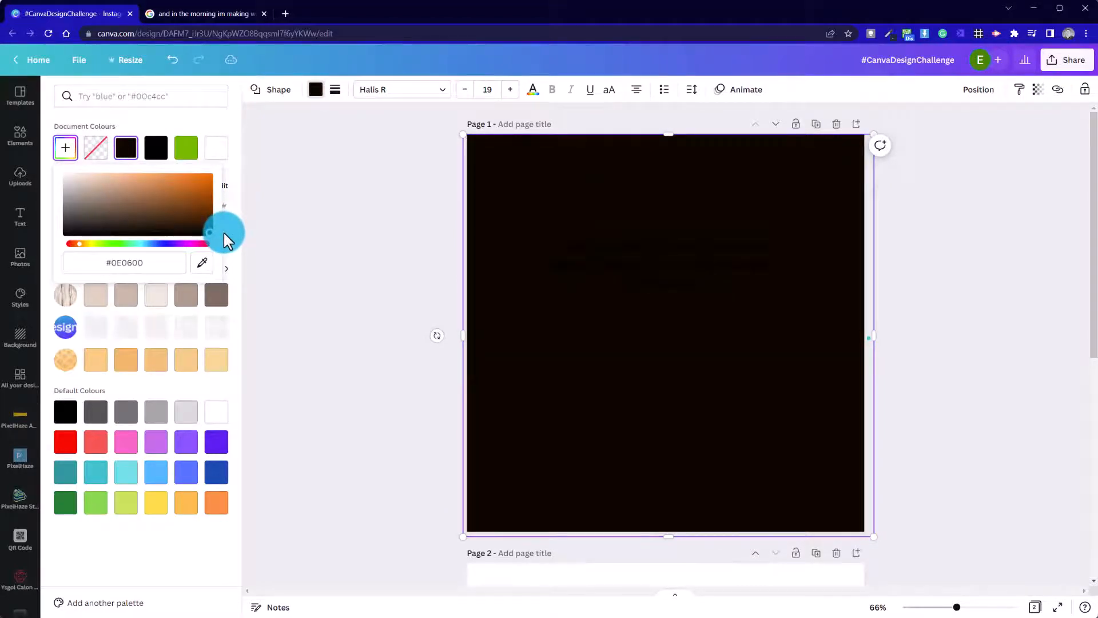
pyautogui.click(259, 221)
# - Send the dark full-page square to the back of page 1
pyautogui.click(703, 408)
pyautogui.rightClick(691, 384)
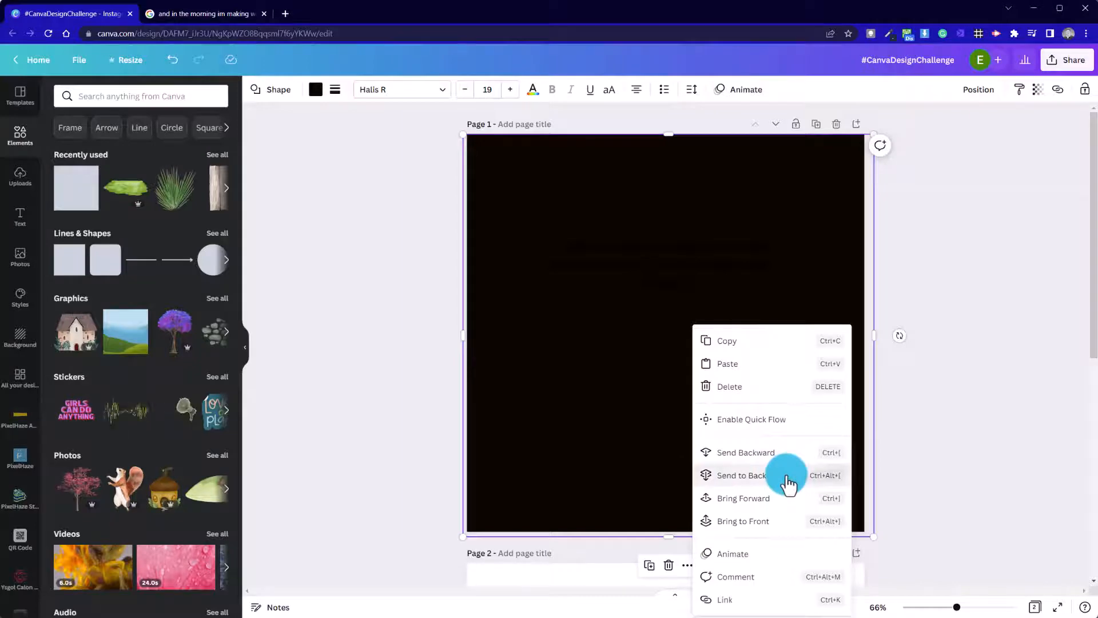
pyautogui.click(788, 482)
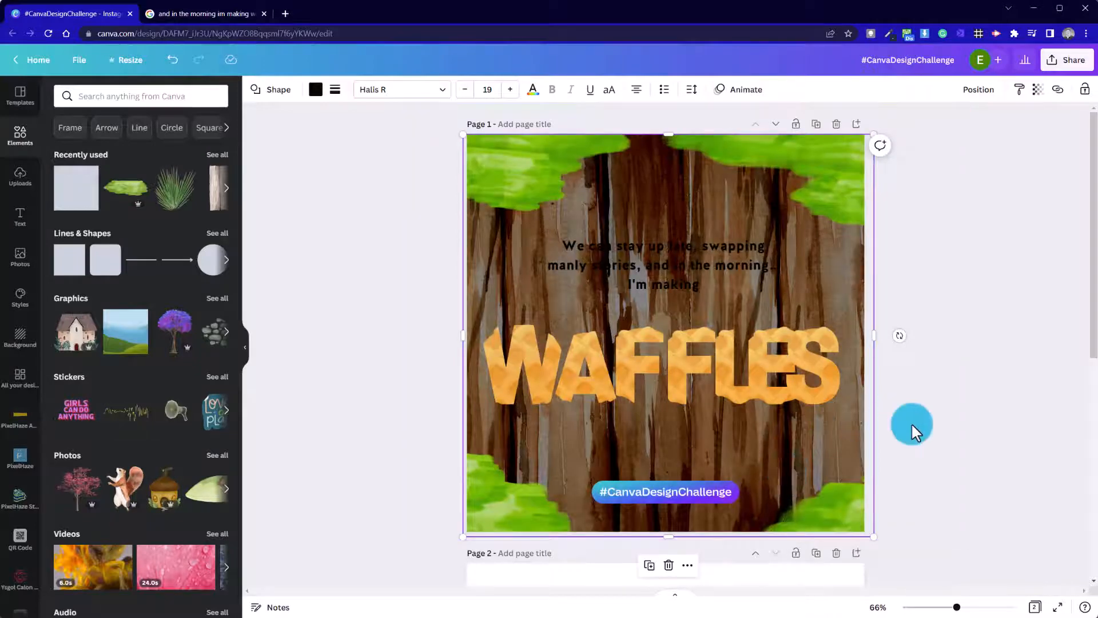
# - Unlock the wooden plank background group and send it to the back, behind the dark square
pyautogui.click(843, 420)
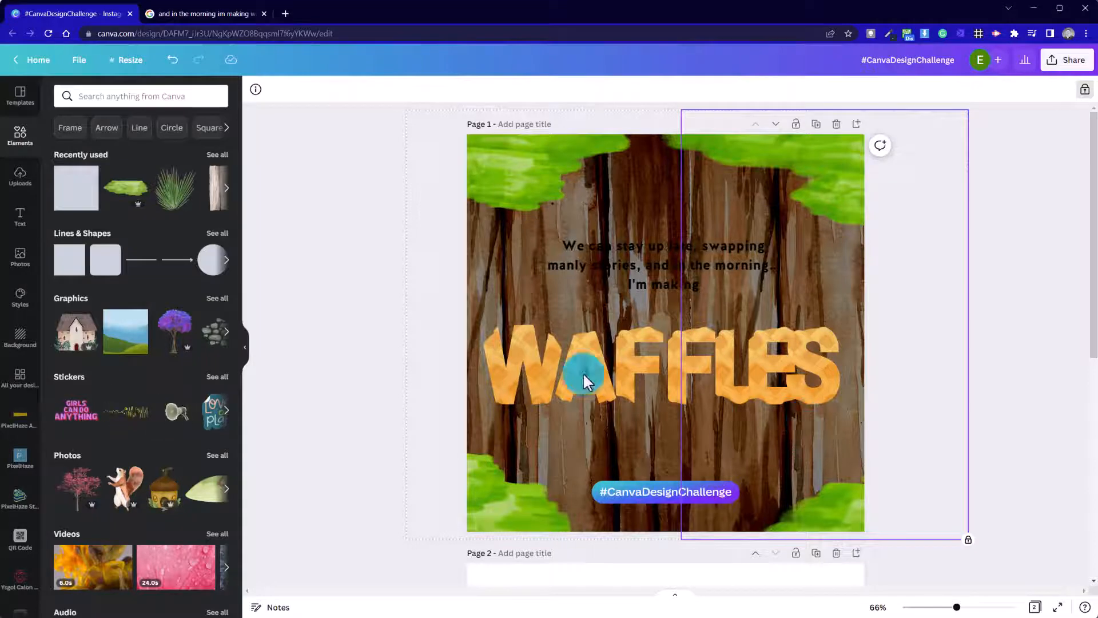
pyautogui.click(1085, 89)
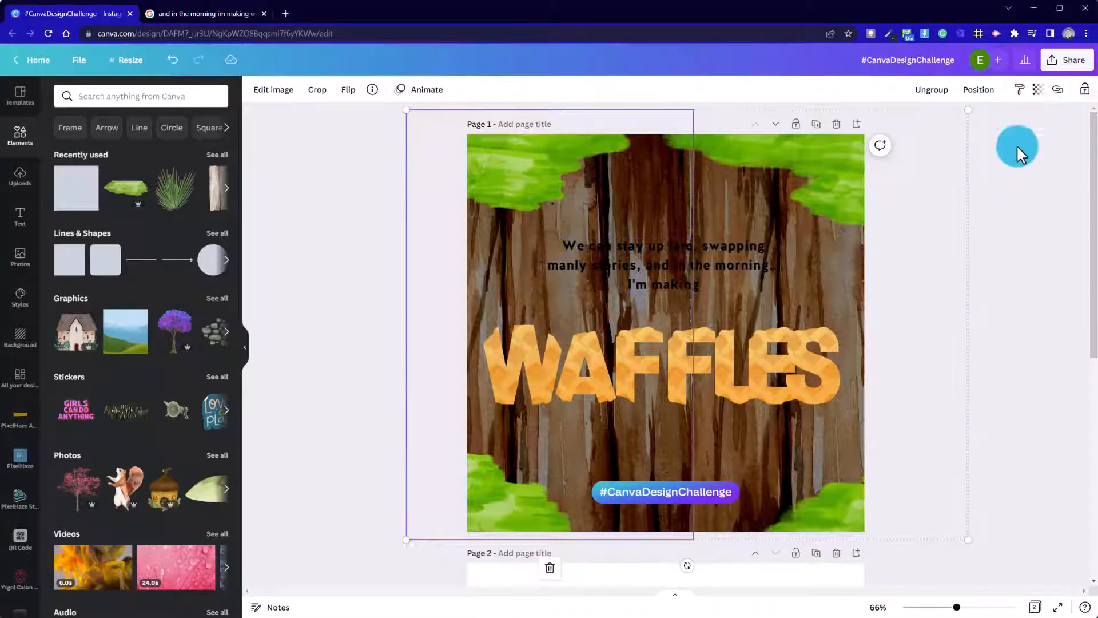
pyautogui.rightClick(574, 298)
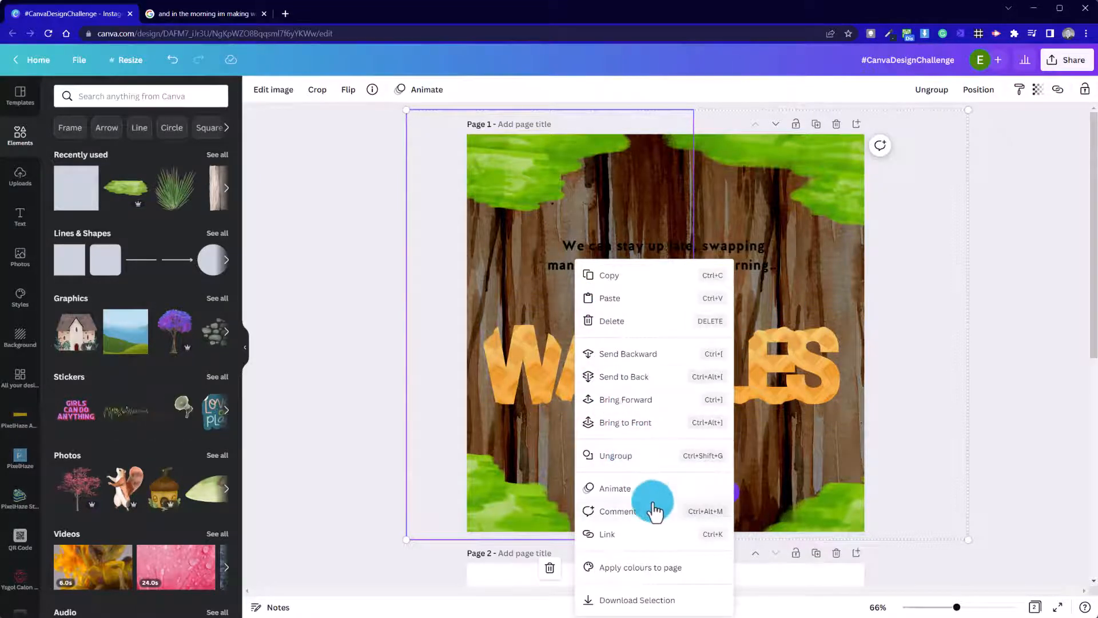
pyautogui.click(657, 378)
pyautogui.click(1033, 358)
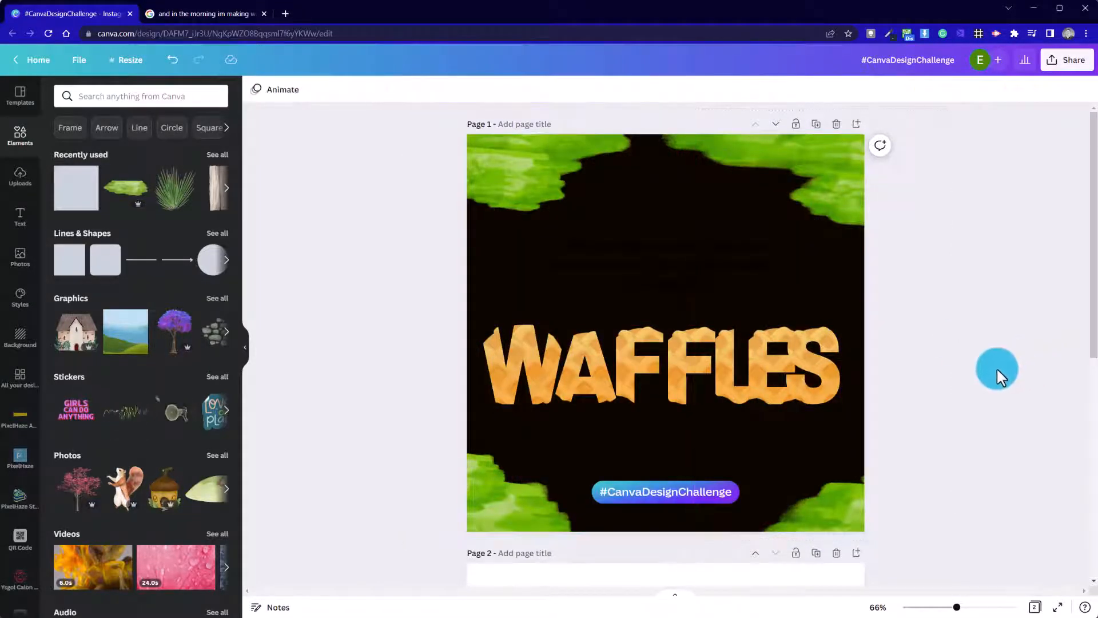
# - Set the dark square's transparency to 49 so it works as a shading overlay on the planks
pyautogui.click(795, 299)
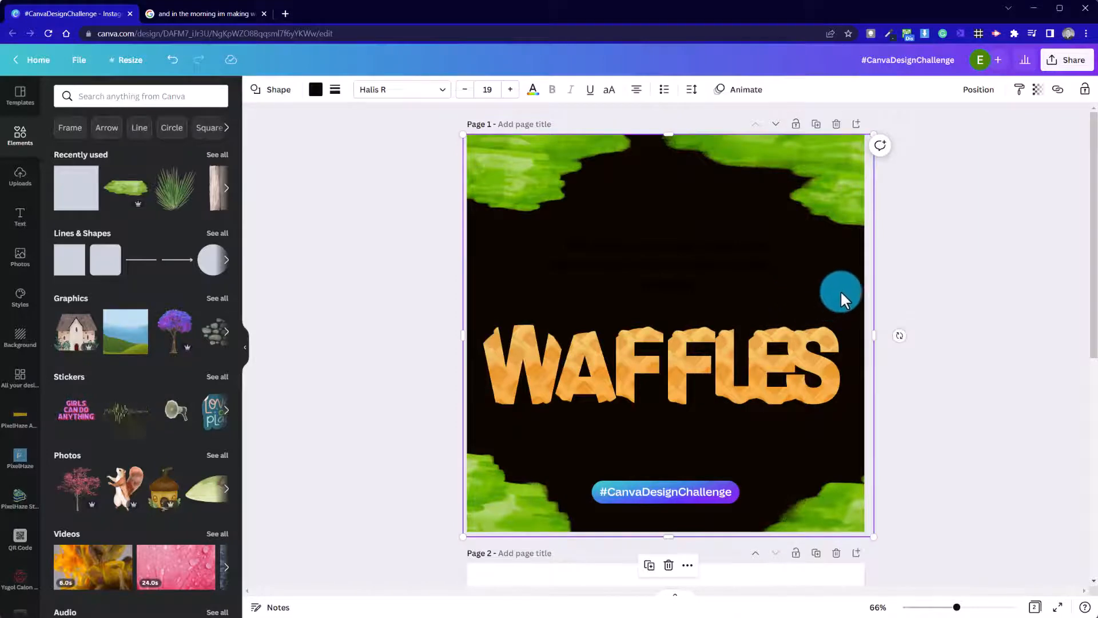
pyautogui.click(1031, 95)
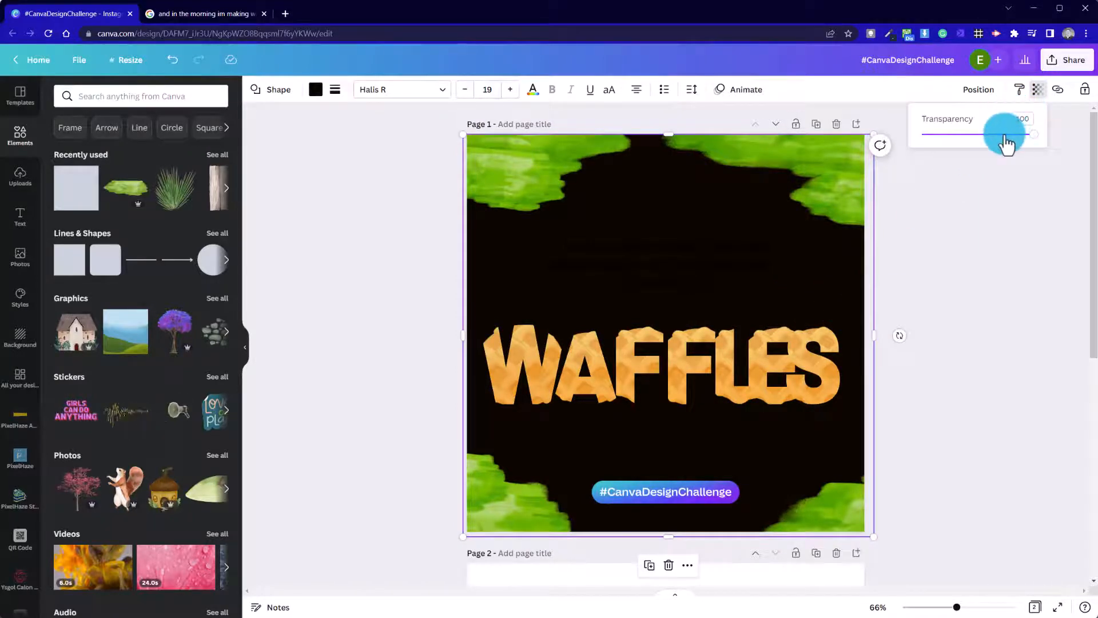
pyautogui.moveTo(1005, 143); pyautogui.dragTo(983, 147)
pyautogui.click(513, 284)
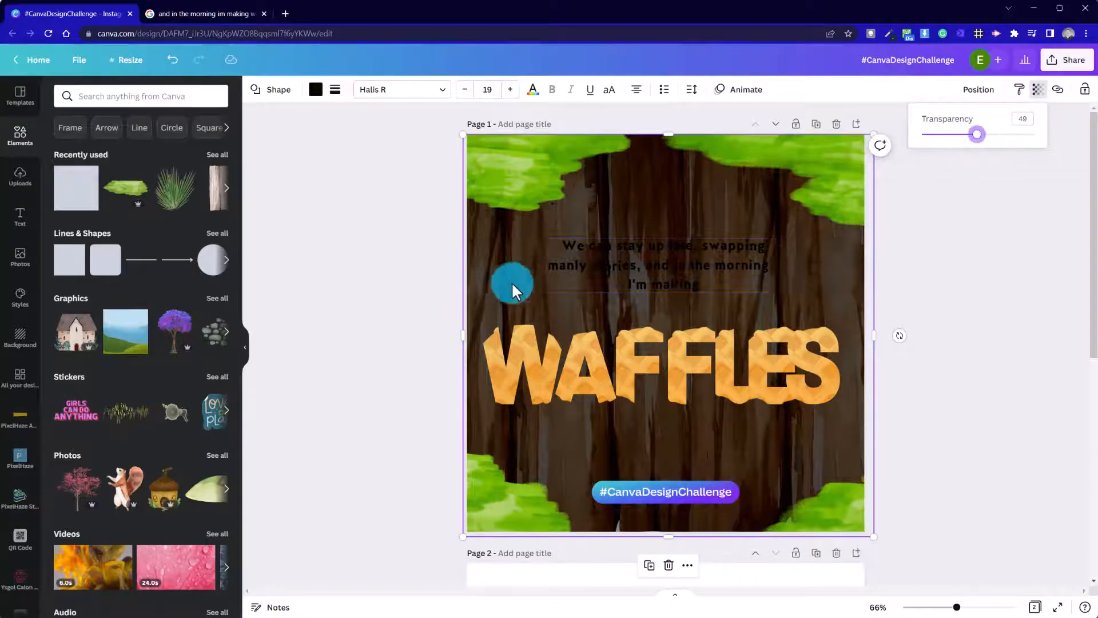
# - Recolour the dark overlay square to the brown #391A03 and set its transparency to 66
pyautogui.click(315, 90)
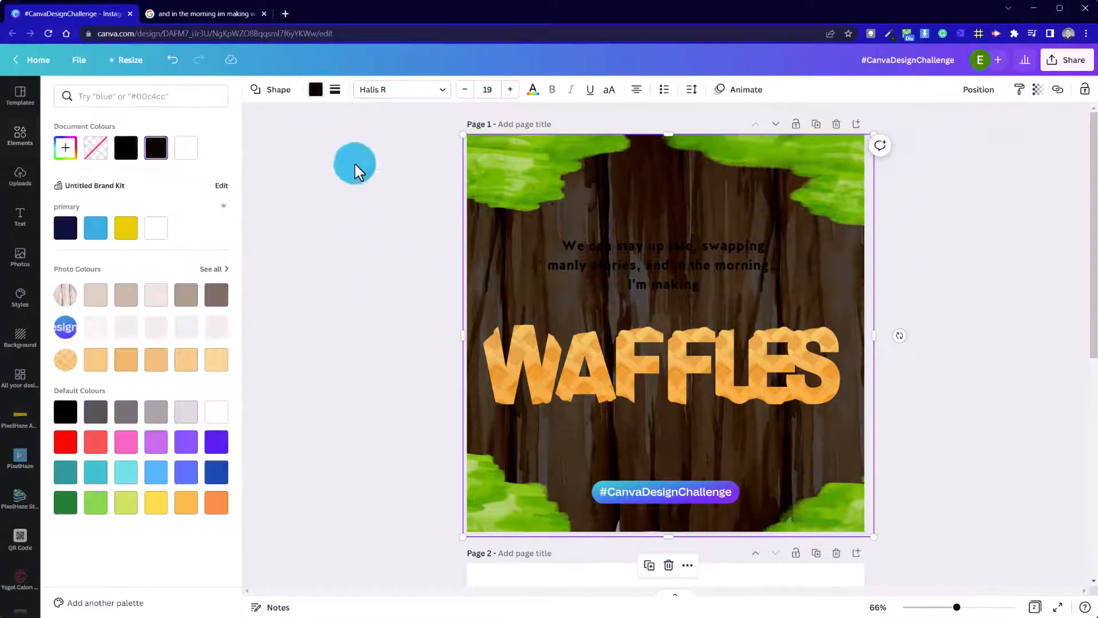
pyautogui.click(68, 150)
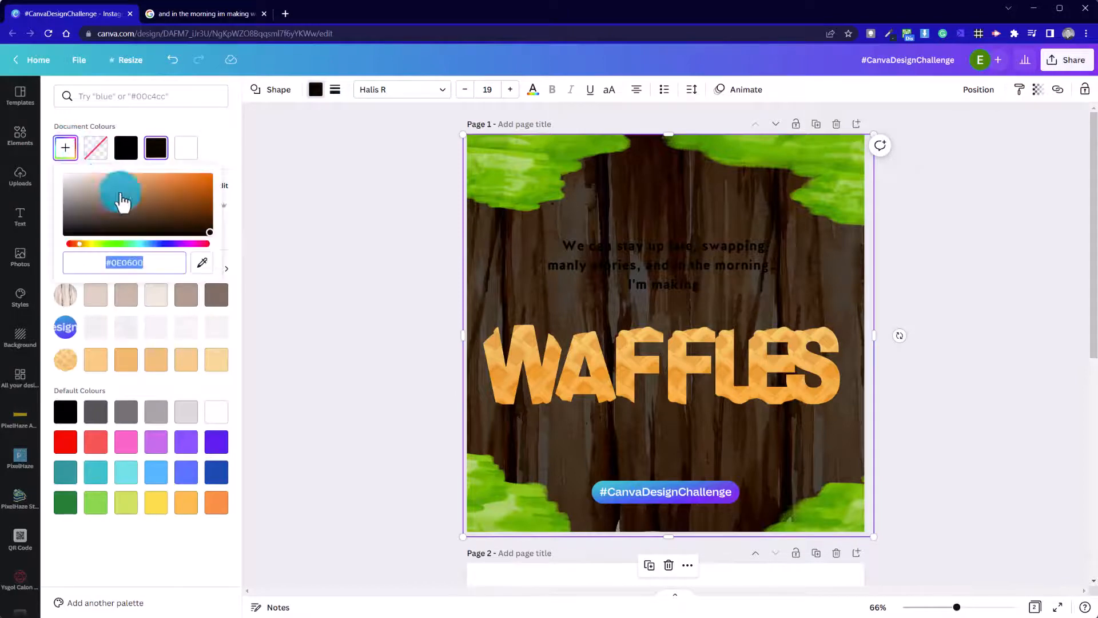
pyautogui.moveTo(122, 201); pyautogui.dragTo(206, 222)
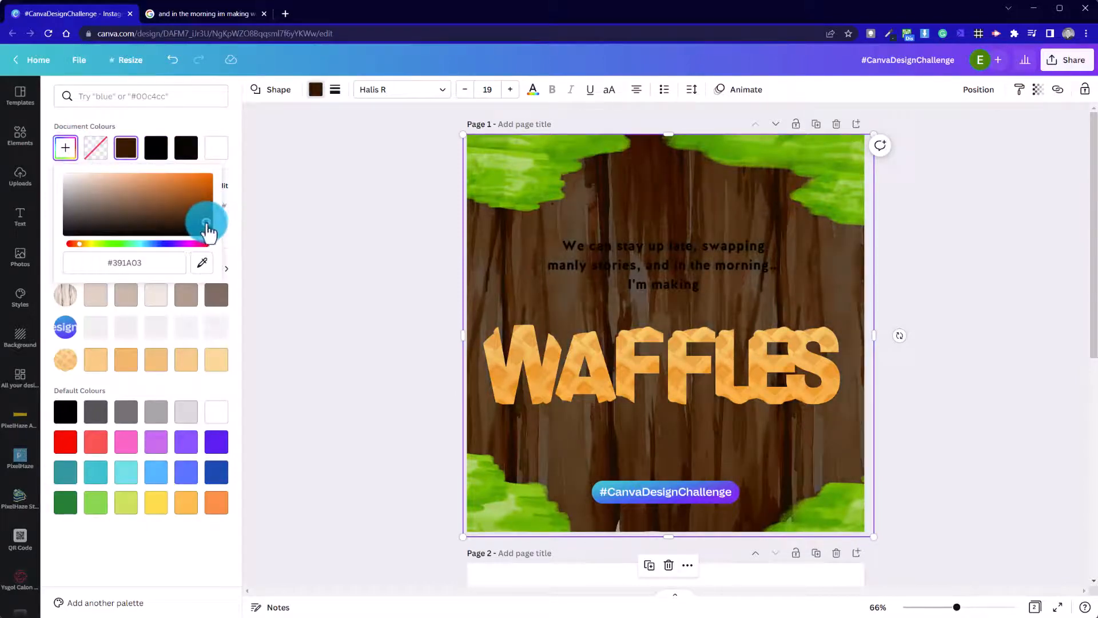
pyautogui.click(1042, 92)
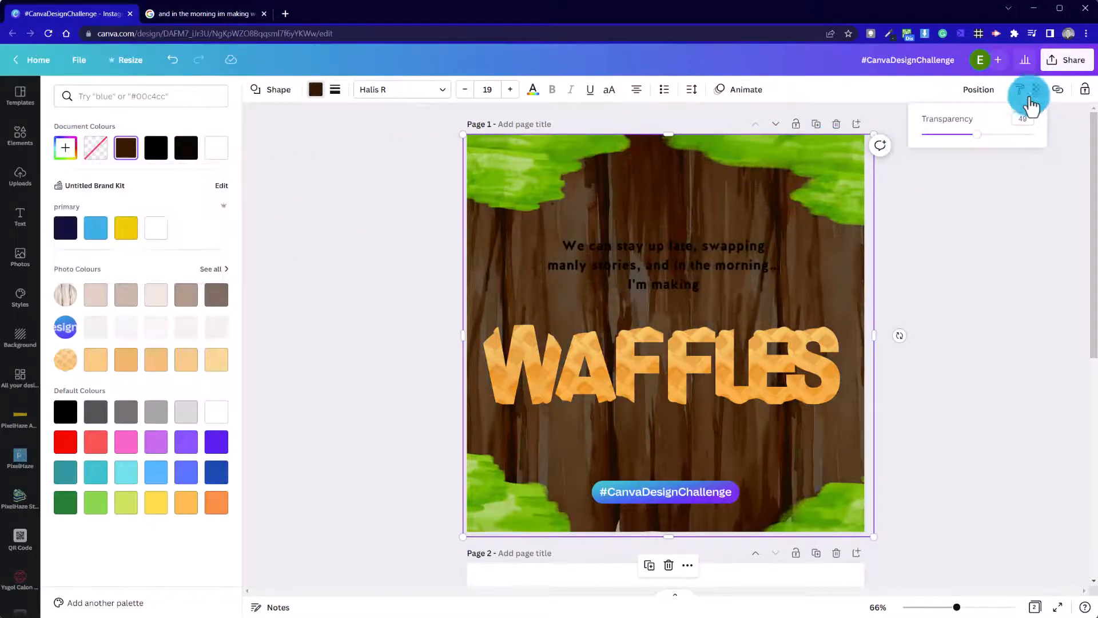
pyautogui.moveTo(984, 146)
pyautogui.mouseDown()
pyautogui.moveTo(1016, 147)
pyautogui.moveTo(1005, 146)
pyautogui.mouseUp()
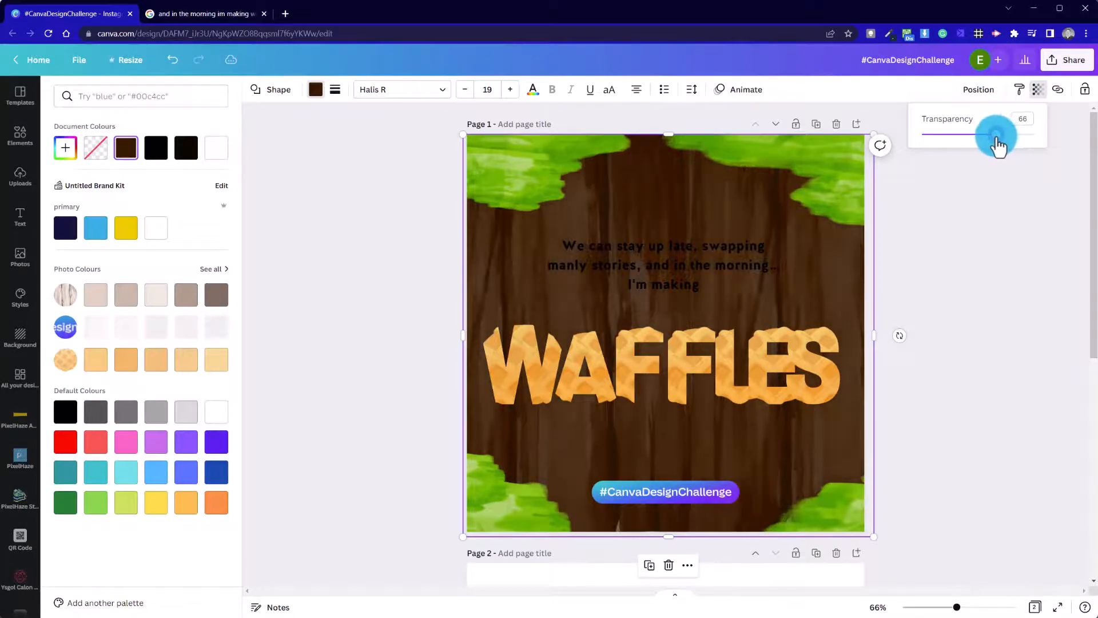
pyautogui.click(1008, 167)
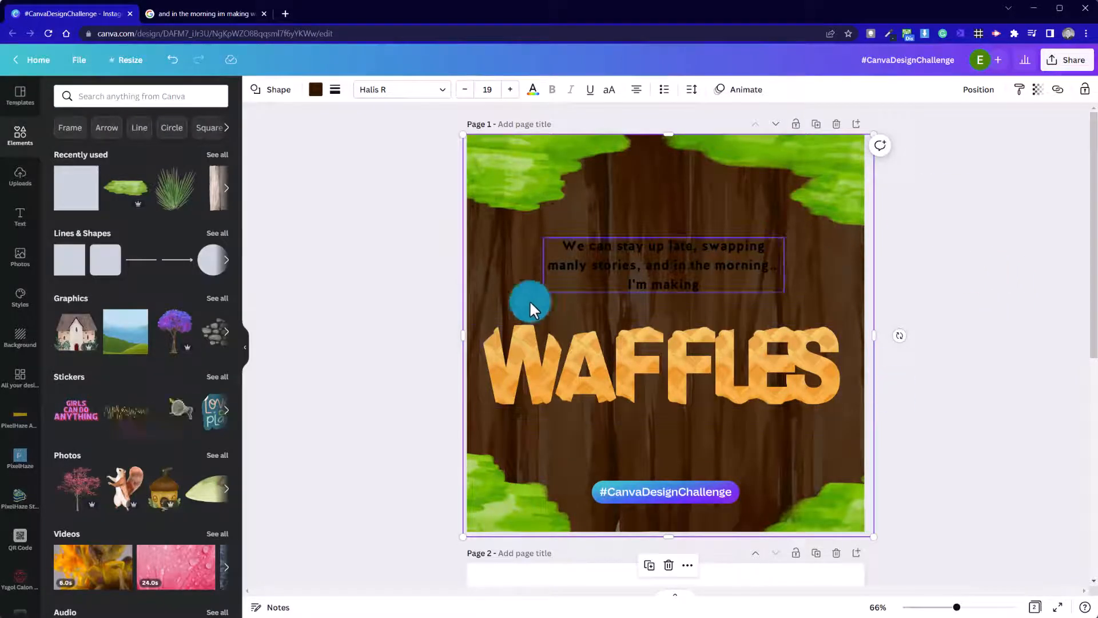
# - Recolour the quote text above WAFFLES to white
pyautogui.click(599, 252)
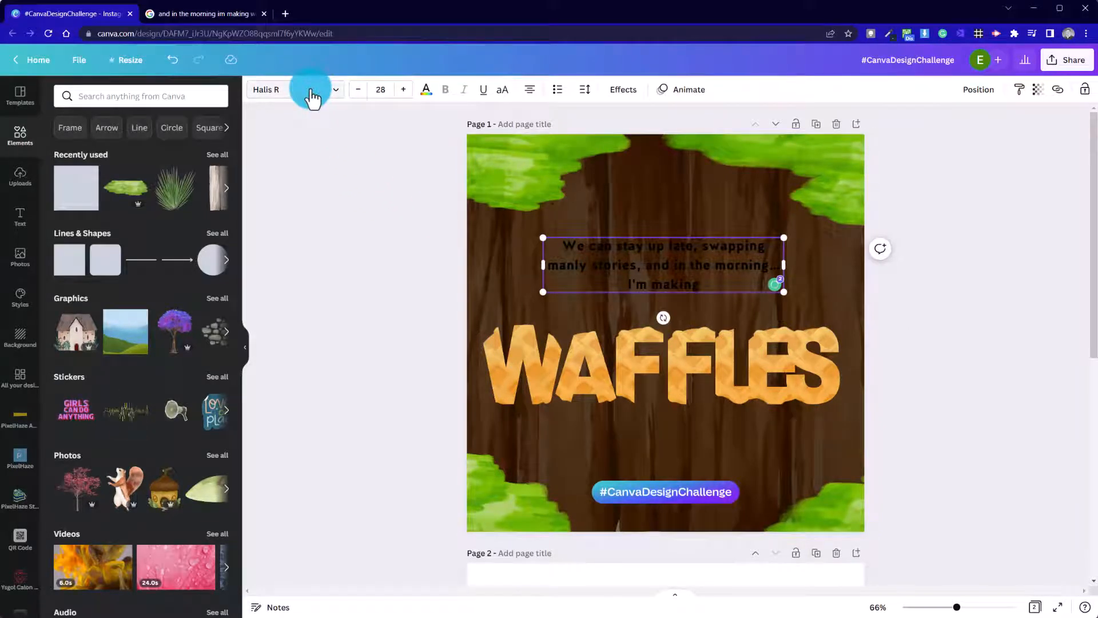
pyautogui.click(427, 90)
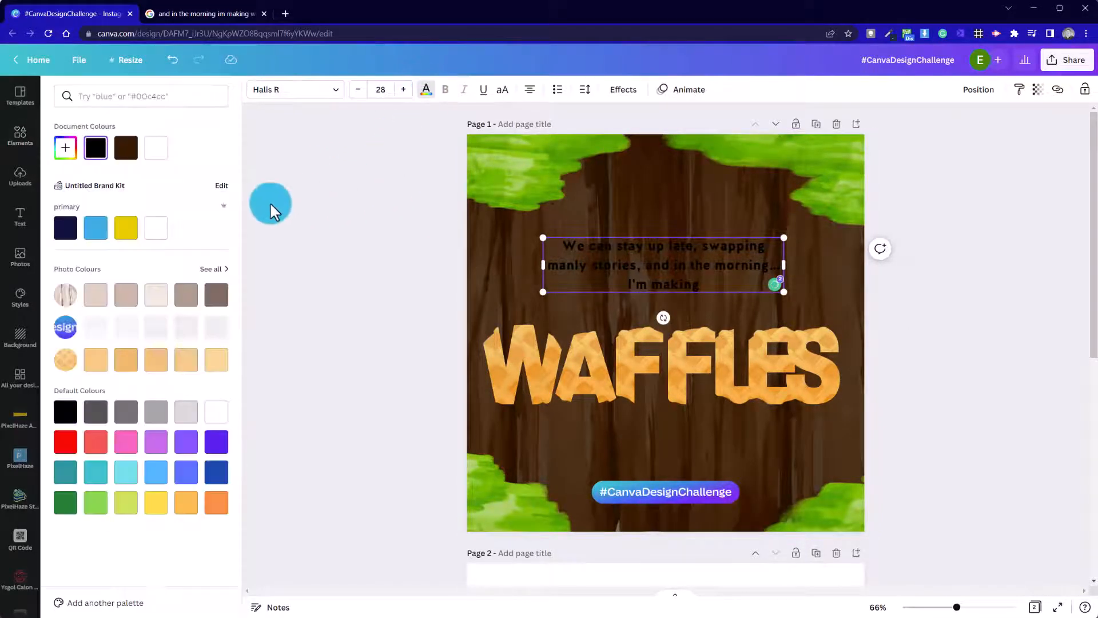
pyautogui.click(160, 227)
pyautogui.press('Escape')
pyautogui.click(433, 201)
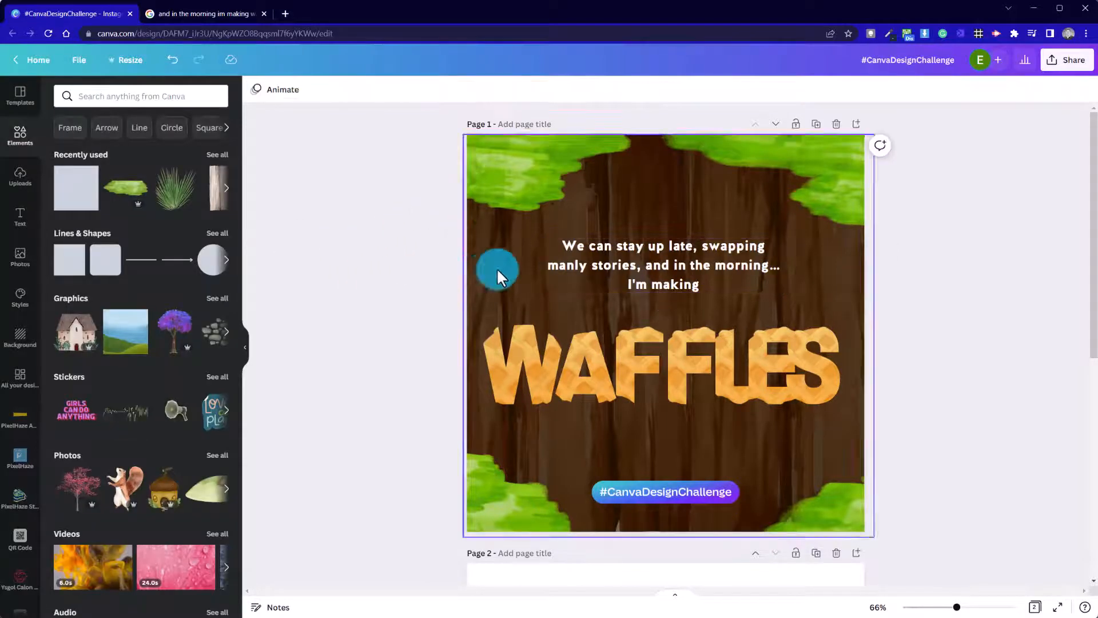
# - Shrink the quote text to a font size of about 17.8, keeping it just above the WAFFLES lettering
pyautogui.click(571, 249)
pyautogui.click(573, 257)
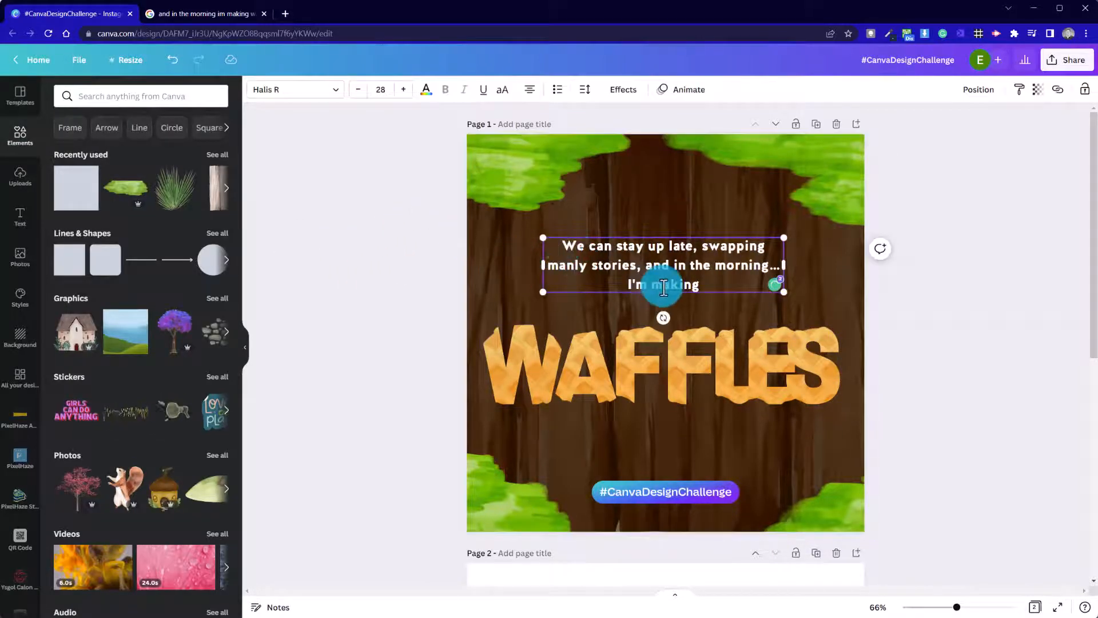
pyautogui.moveTo(783, 292); pyautogui.dragTo(702, 305)
pyautogui.click(328, 275)
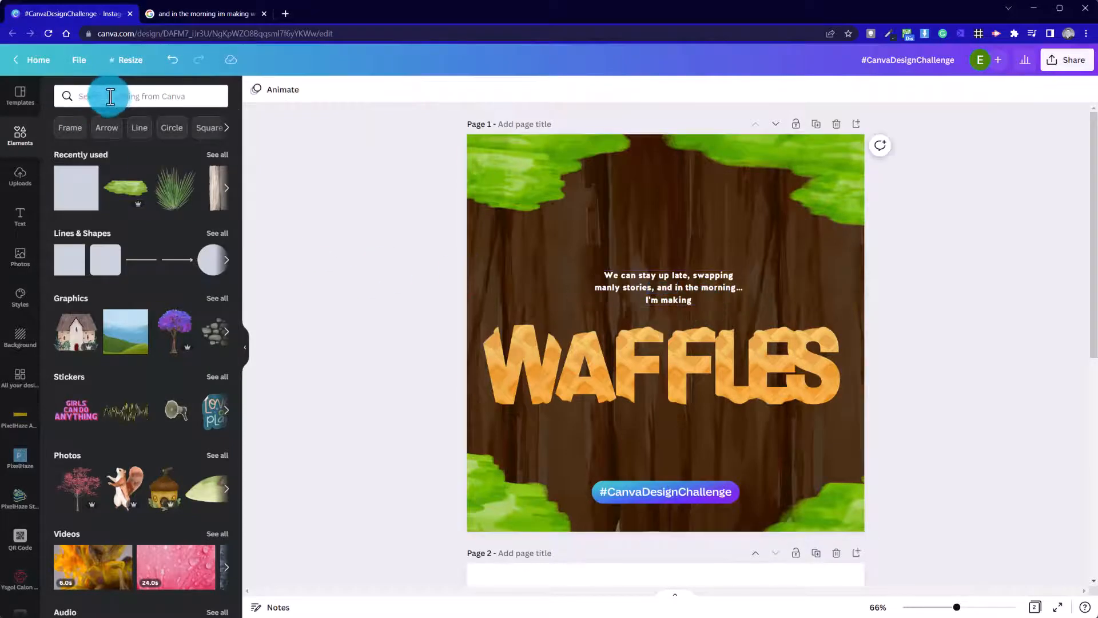
# - Search the elements for "quote", add the two-tone pink opening quotation mark graphic, and place it small above the quote text
pyautogui.click(111, 96)
pyautogui.write('quote')
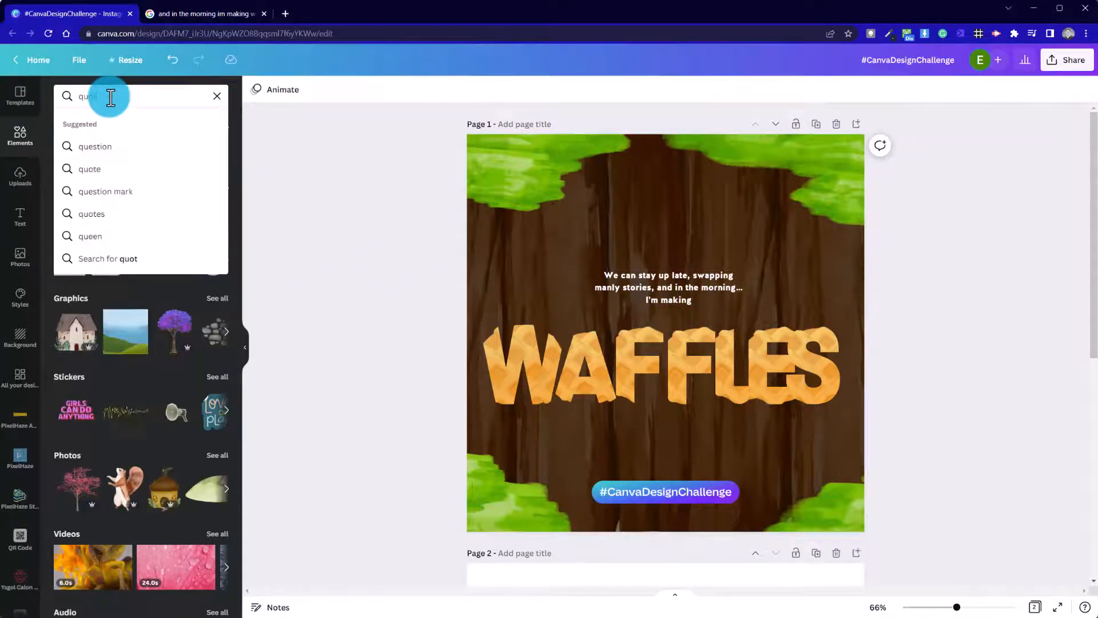
pyautogui.press('Return')
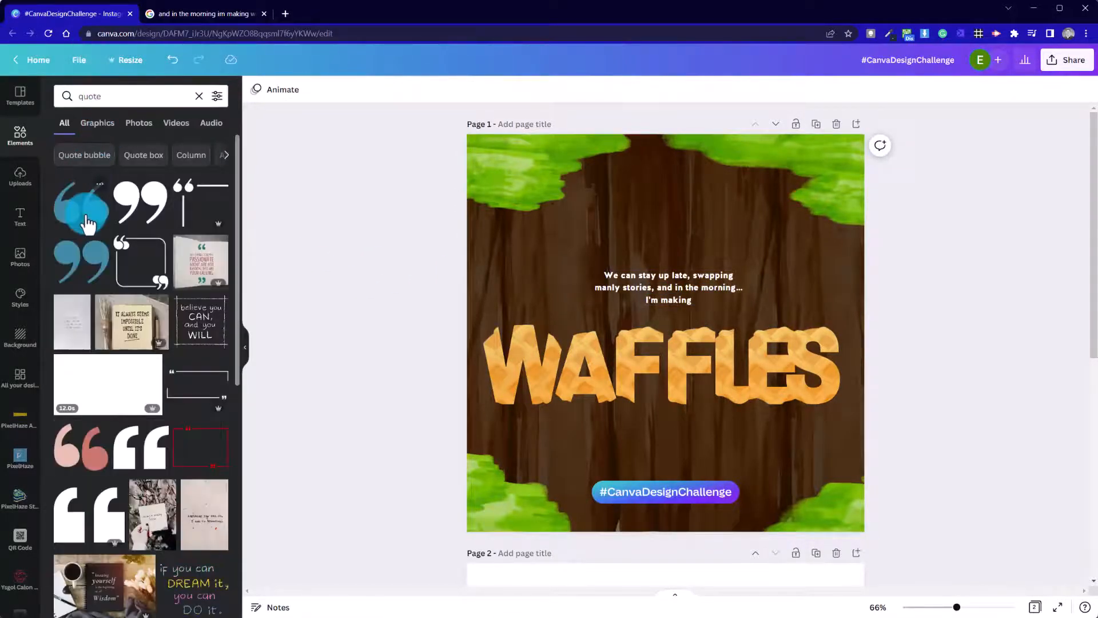
pyautogui.click(87, 448)
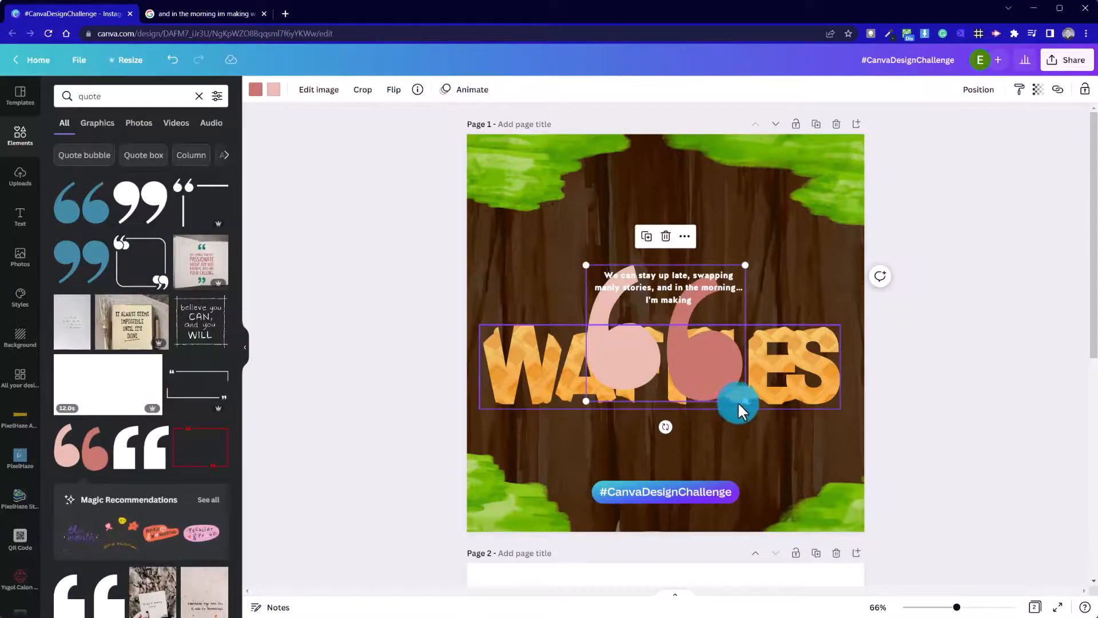
pyautogui.moveTo(744, 401); pyautogui.dragTo(669, 246)
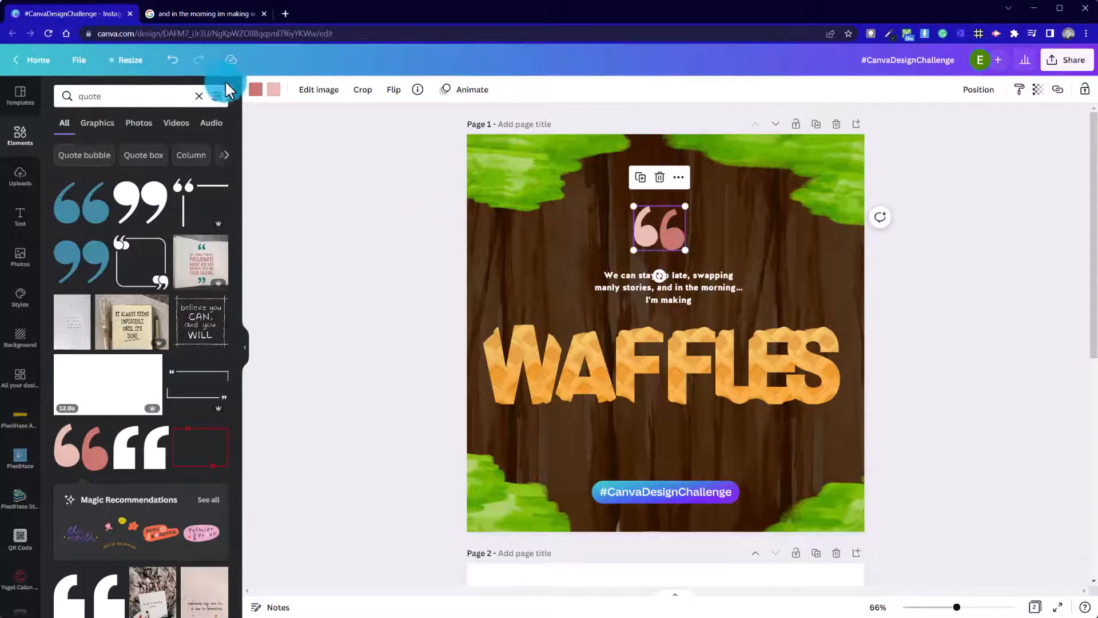
# - Recolour the quotation mark graphic with the wood photo's colours, taupe replacing the dark pink and pale cream replacing the light pink
pyautogui.click(257, 92)
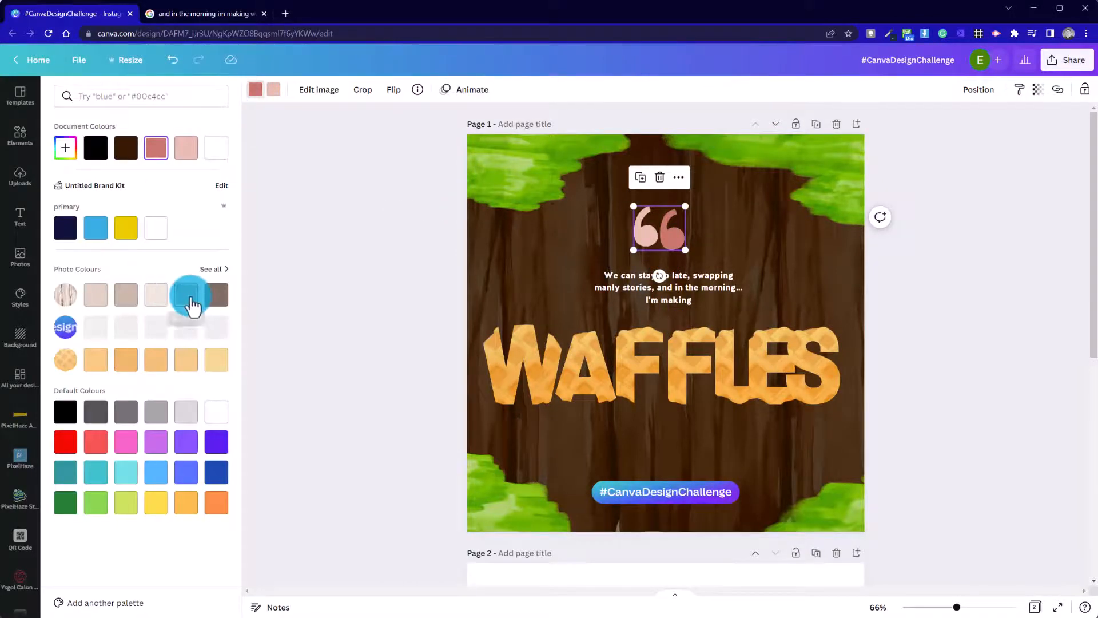
pyautogui.click(191, 298)
pyautogui.click(277, 92)
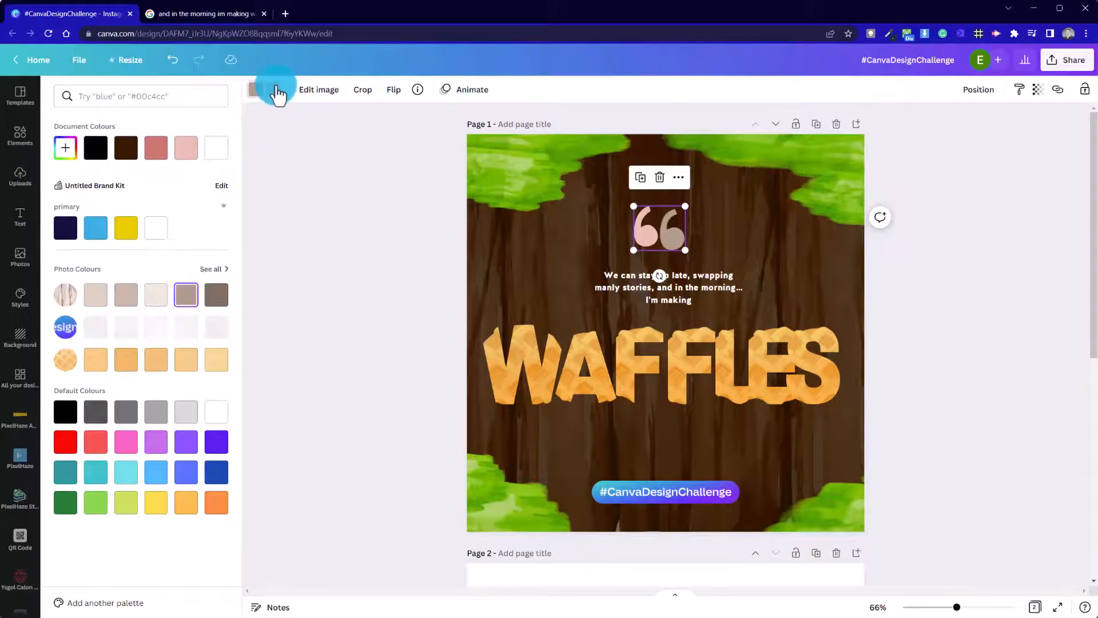
pyautogui.click(156, 293)
pyautogui.click(298, 250)
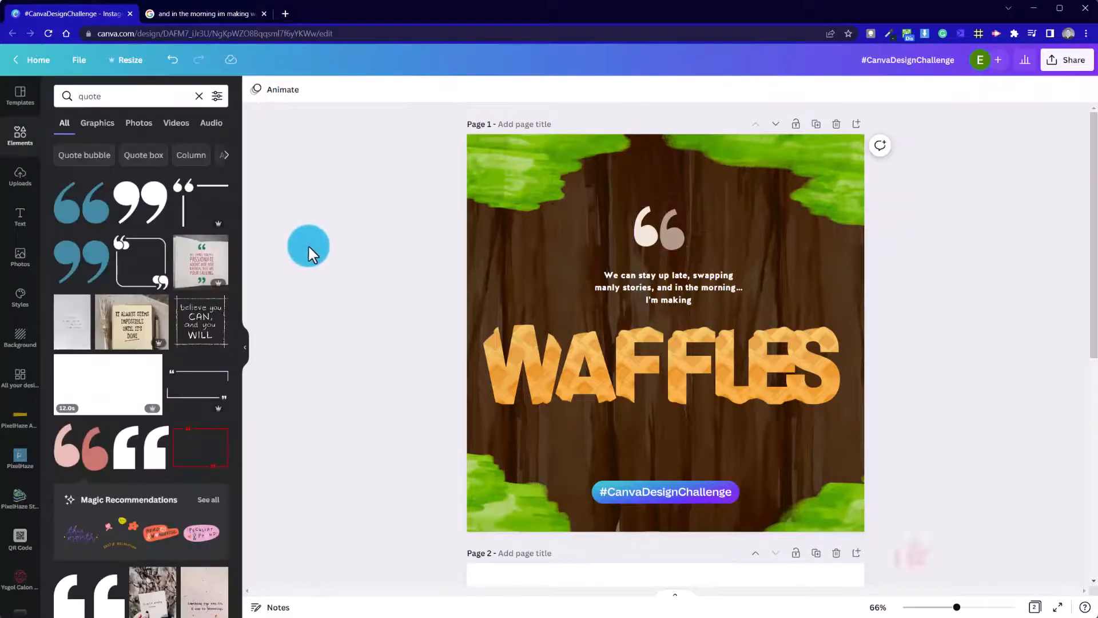
# - Recolour the quote text to the pale cream from the wood photo's colours
pyautogui.click(640, 291)
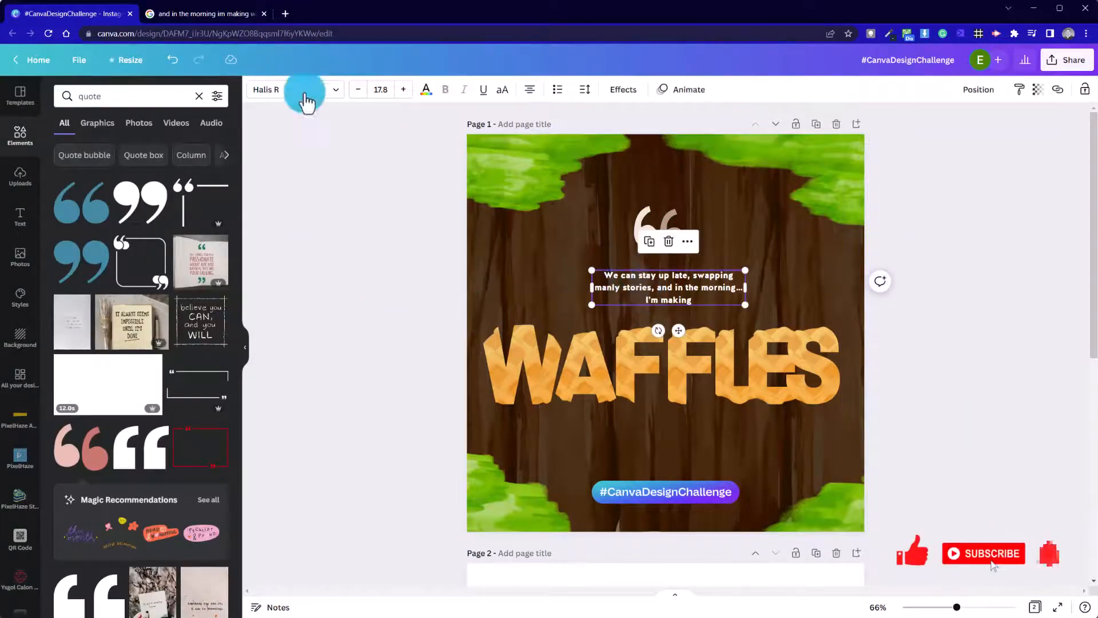
pyautogui.click(426, 89)
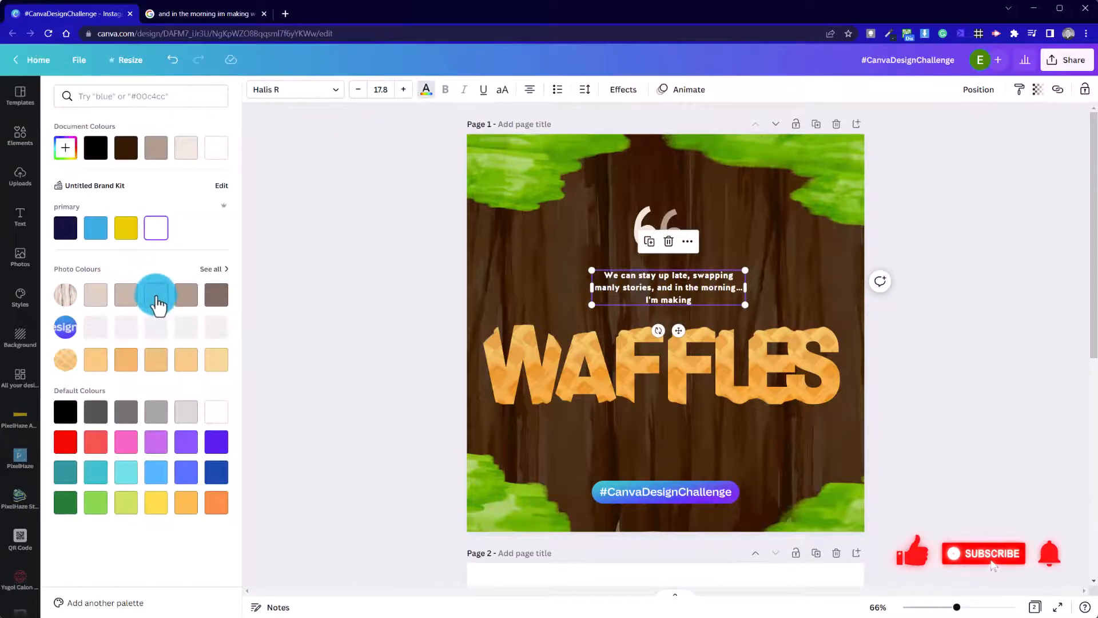
pyautogui.click(319, 275)
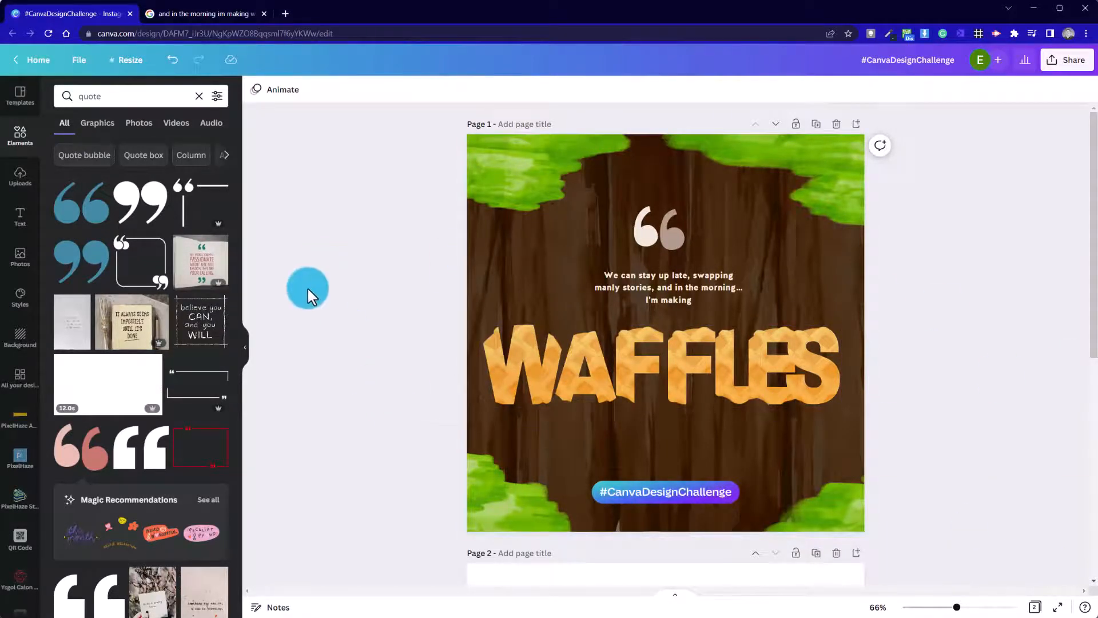
# - Change the quote text's font to Agrandir Narrow Black
pyautogui.click(644, 287)
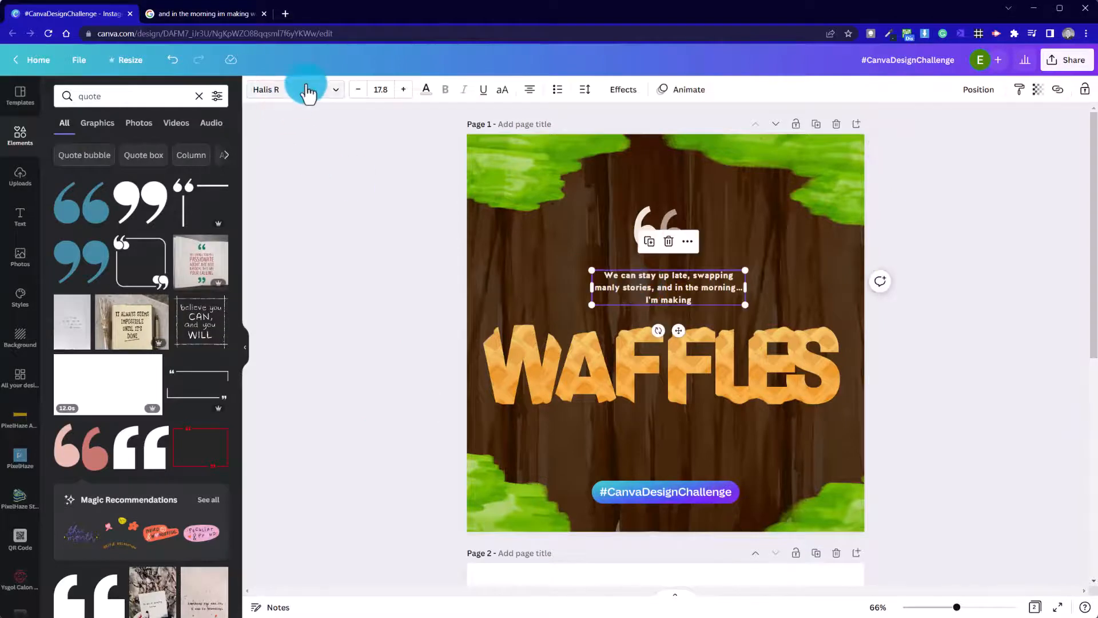
pyautogui.click(303, 91)
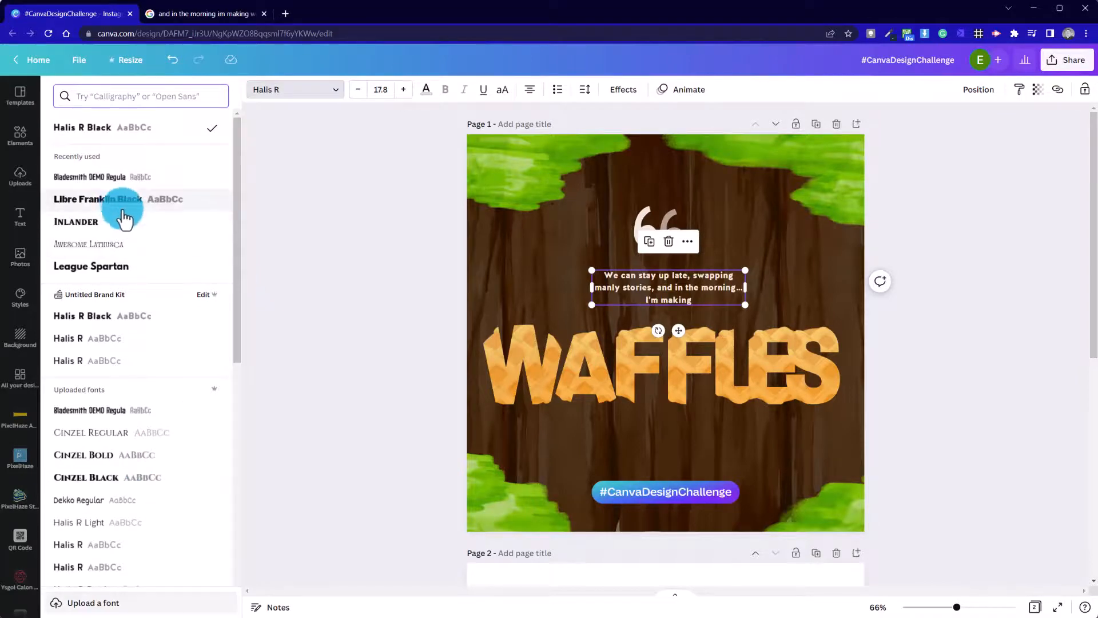
pyautogui.scroll(-4, 238, 272)
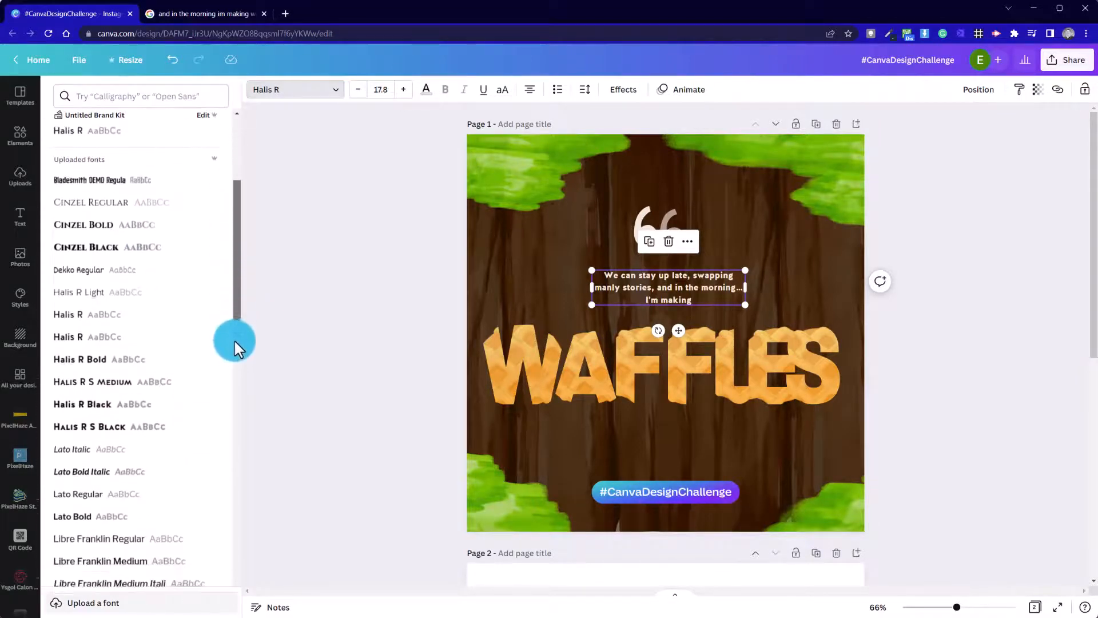
pyautogui.scroll(-6, 234, 343)
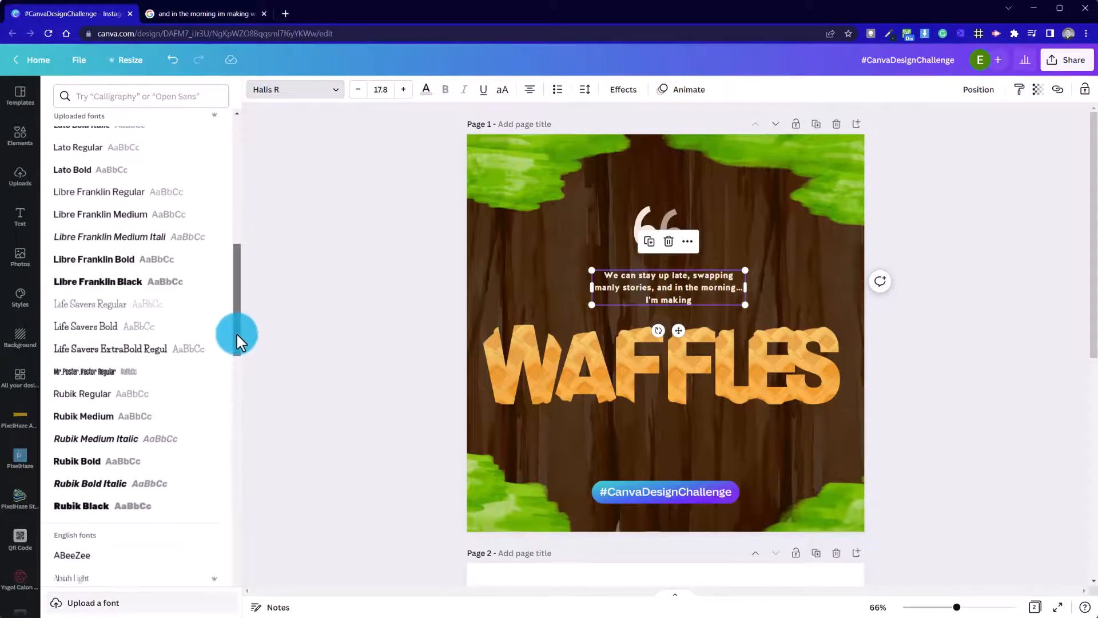
pyautogui.moveTo(235, 332); pyautogui.dragTo(228, 441)
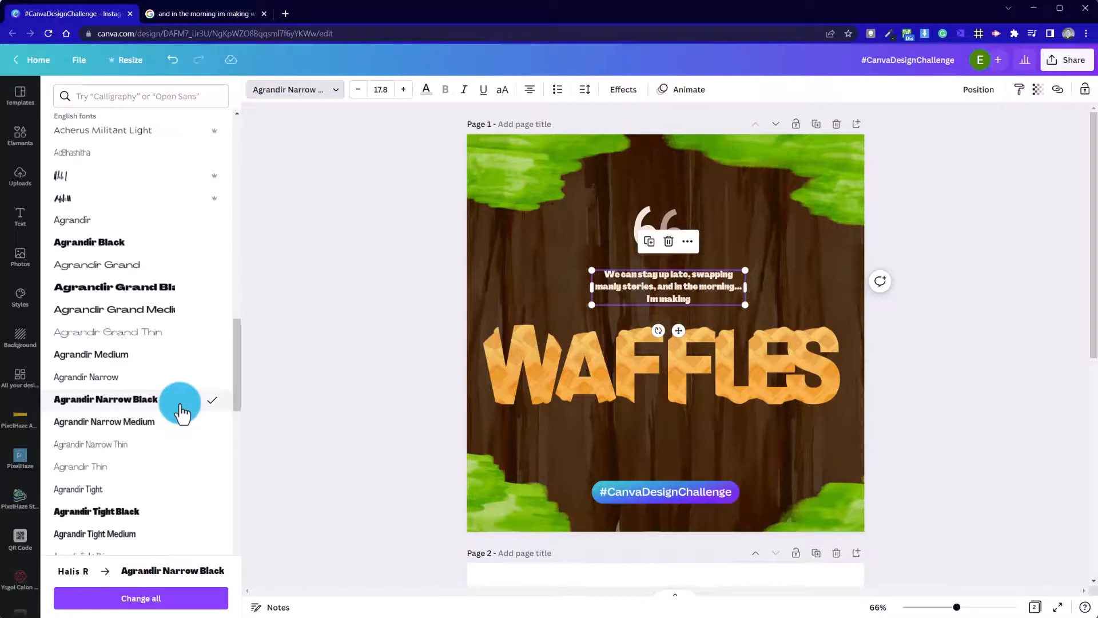
pyautogui.click(422, 287)
# - Enlarge the quote text to about size 32.4 and centre it above WAFFLES, raising the quotation mark to make room
pyautogui.click(646, 287)
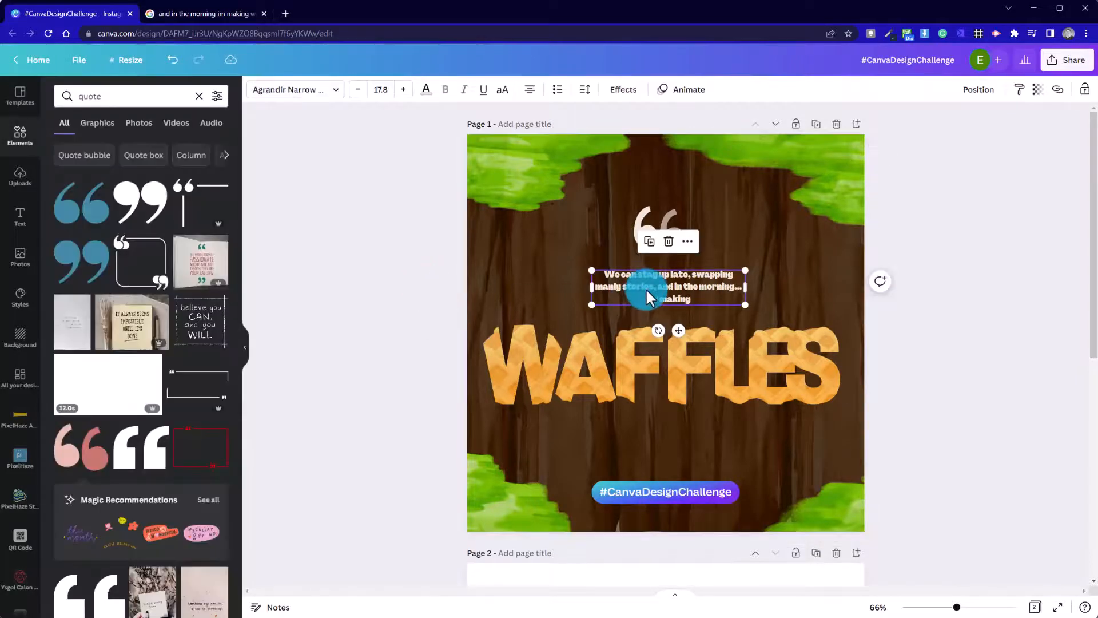
pyautogui.moveTo(606, 270); pyautogui.dragTo(478, 189)
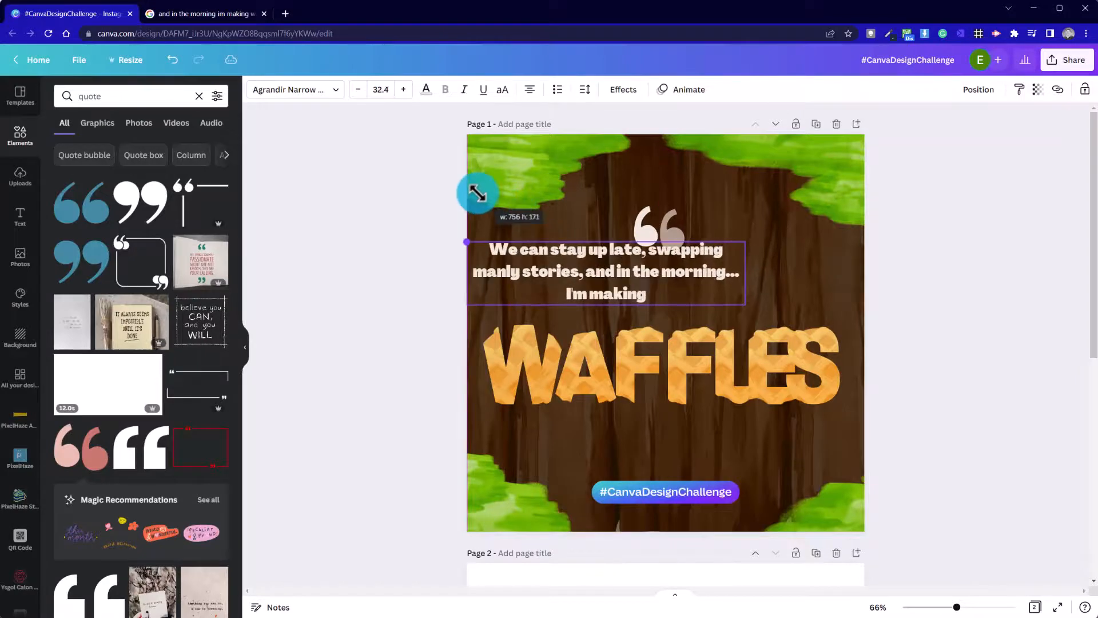
pyautogui.moveTo(613, 278); pyautogui.dragTo(673, 293)
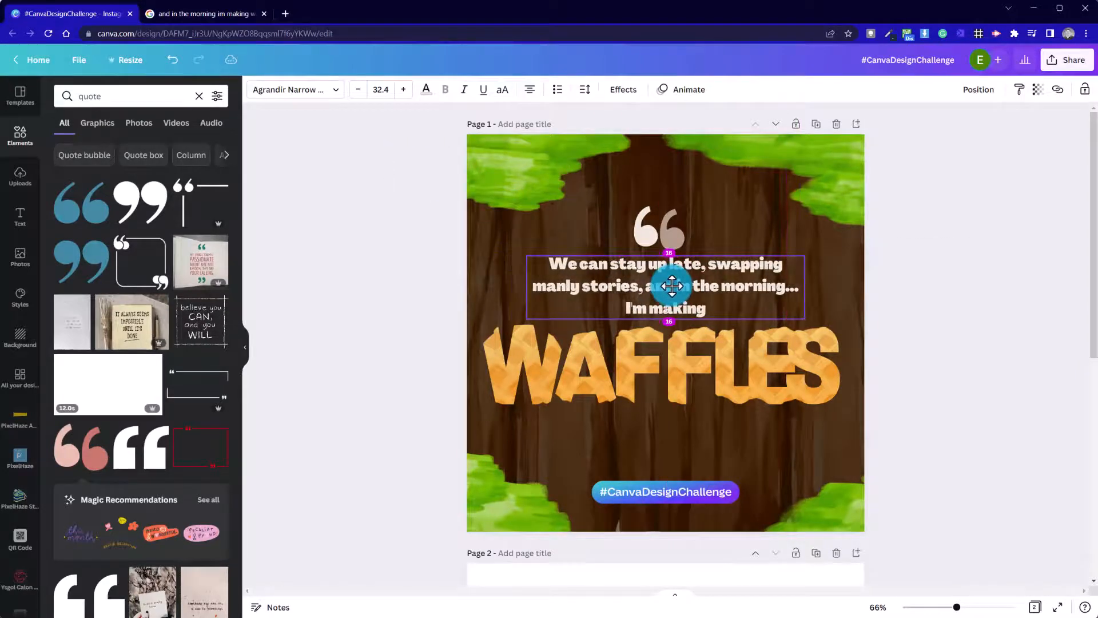
pyautogui.moveTo(668, 244); pyautogui.dragTo(669, 230)
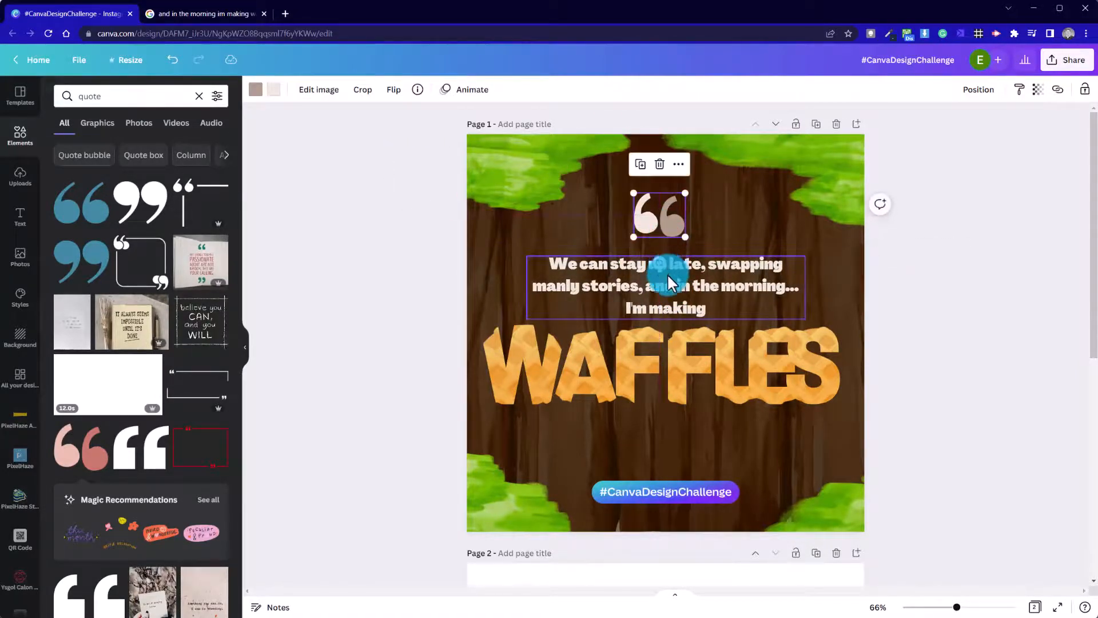
pyautogui.moveTo(669, 278); pyautogui.dragTo(668, 272)
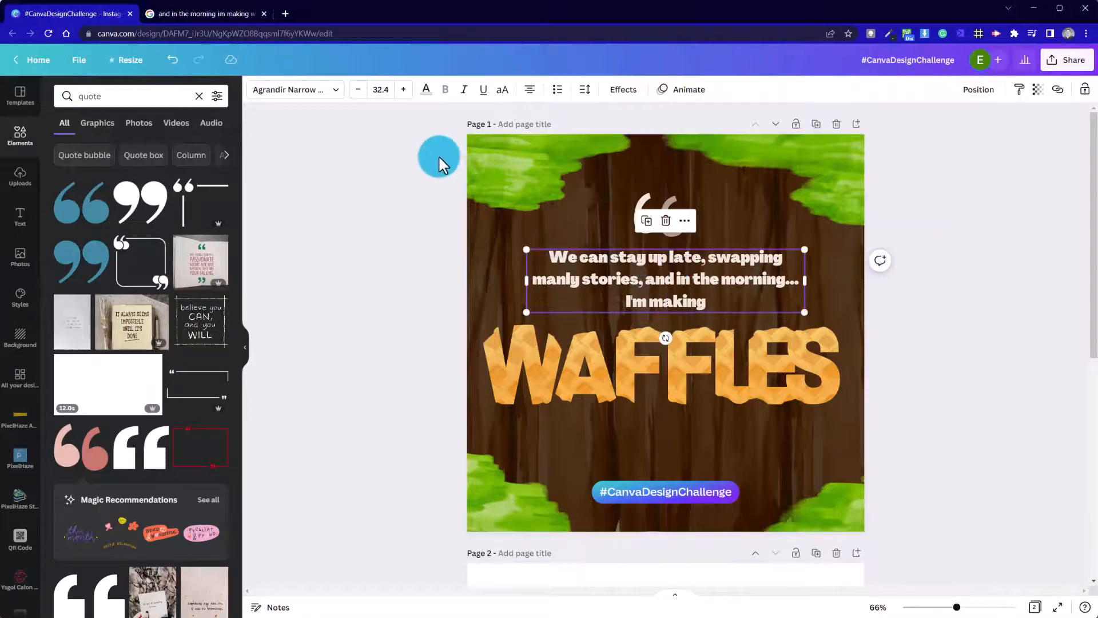
# - Compare Agrandir font variants on the quote text and set it in Agrandir Tight Medium
pyautogui.click(338, 95)
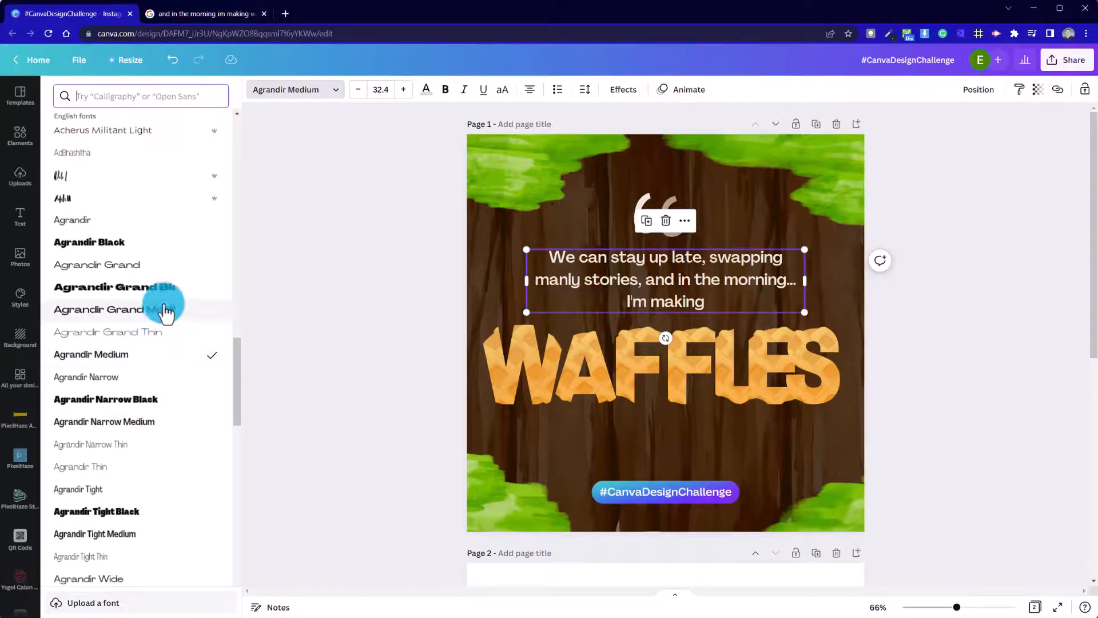
pyautogui.click(155, 251)
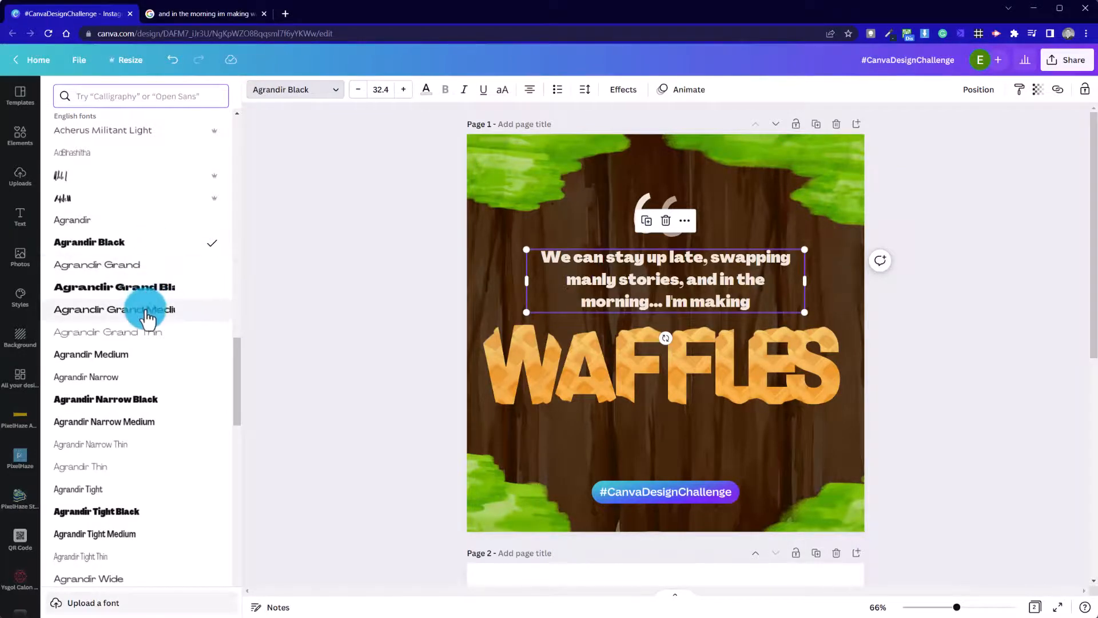
pyautogui.click(147, 267)
pyautogui.click(147, 246)
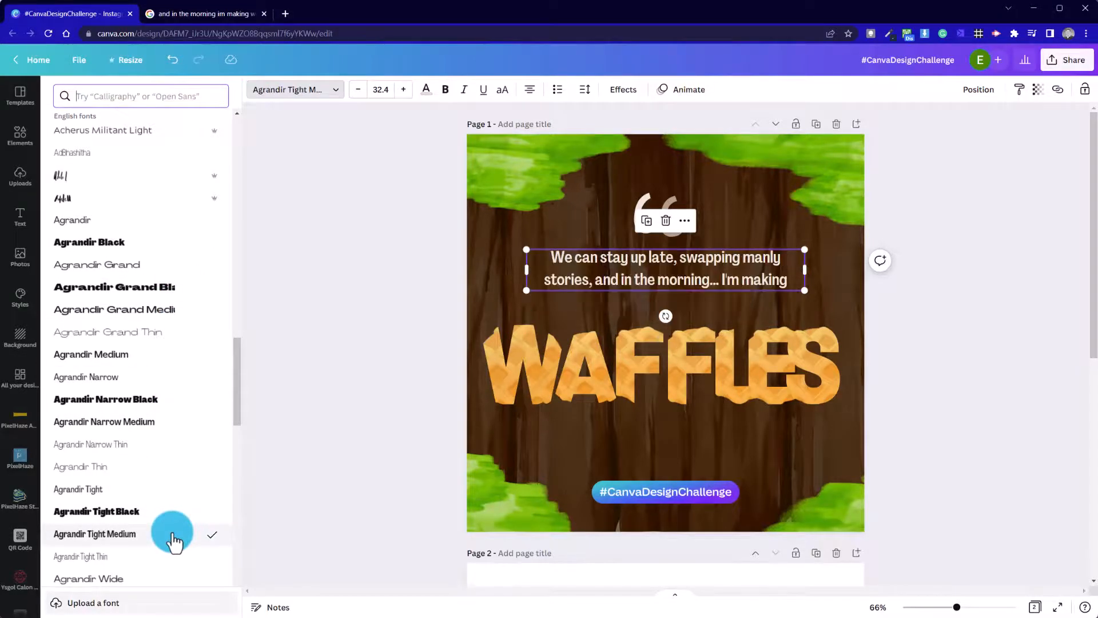
pyautogui.click(327, 377)
pyautogui.click(401, 313)
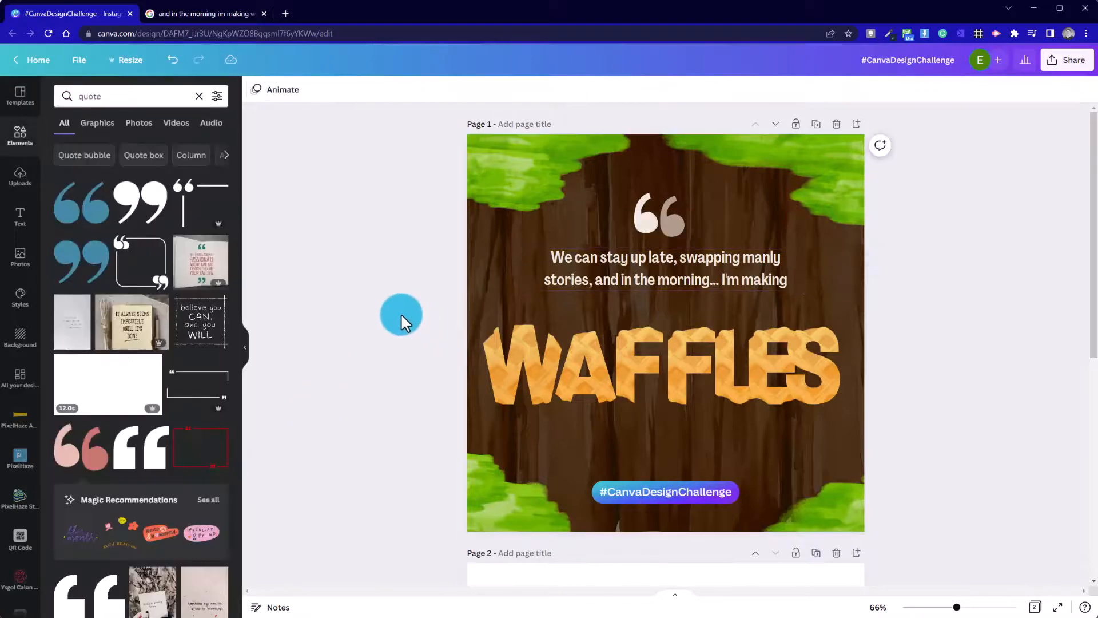
# - Move the quote text slightly down so it sits closer to the WAFFLES lettering
pyautogui.click(644, 292)
pyautogui.click(650, 286)
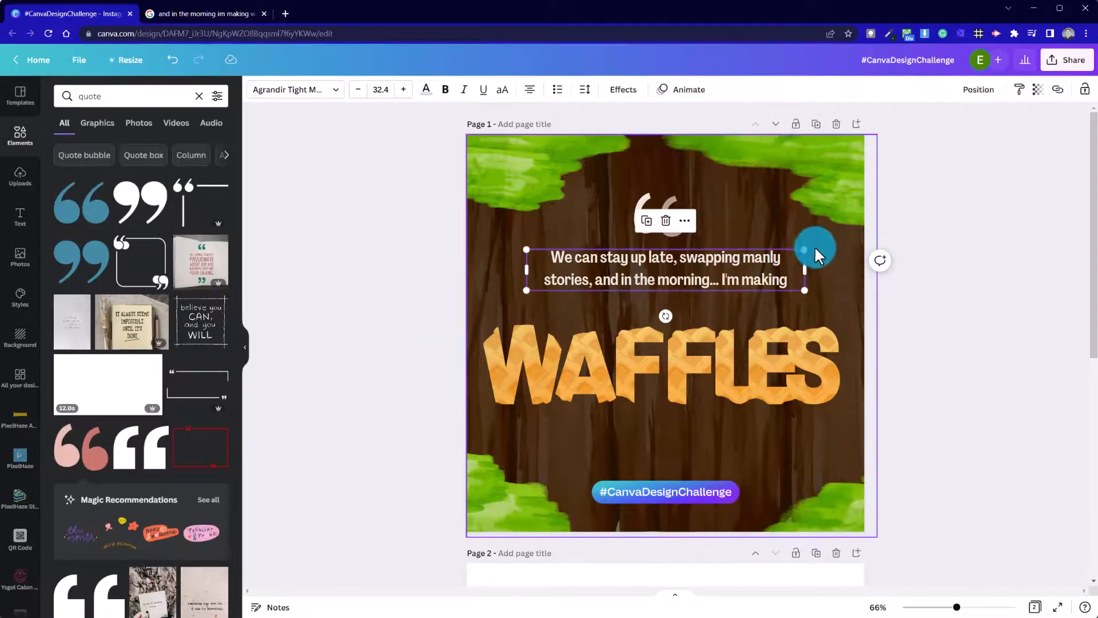
pyautogui.moveTo(737, 280); pyautogui.dragTo(735, 291)
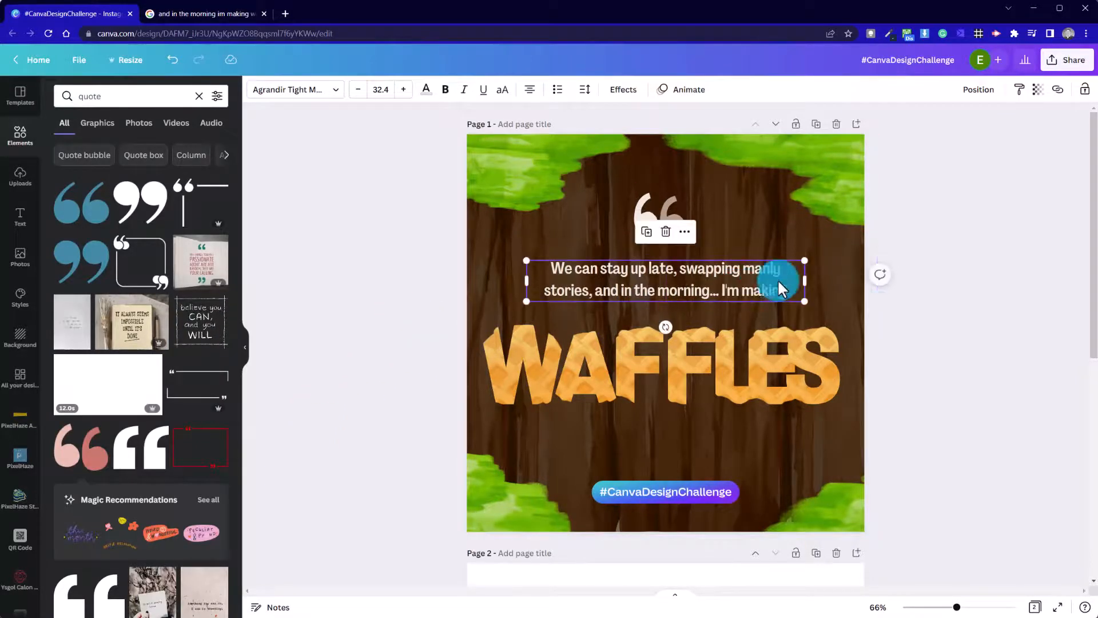
pyautogui.click(974, 355)
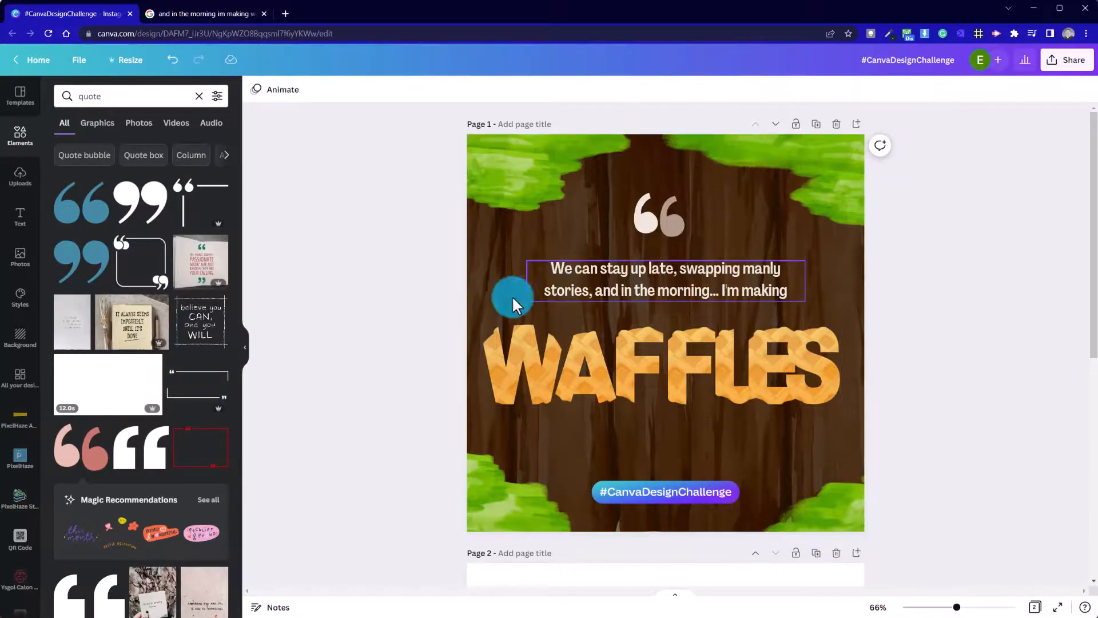
pyautogui.click(595, 286)
pyautogui.click(375, 276)
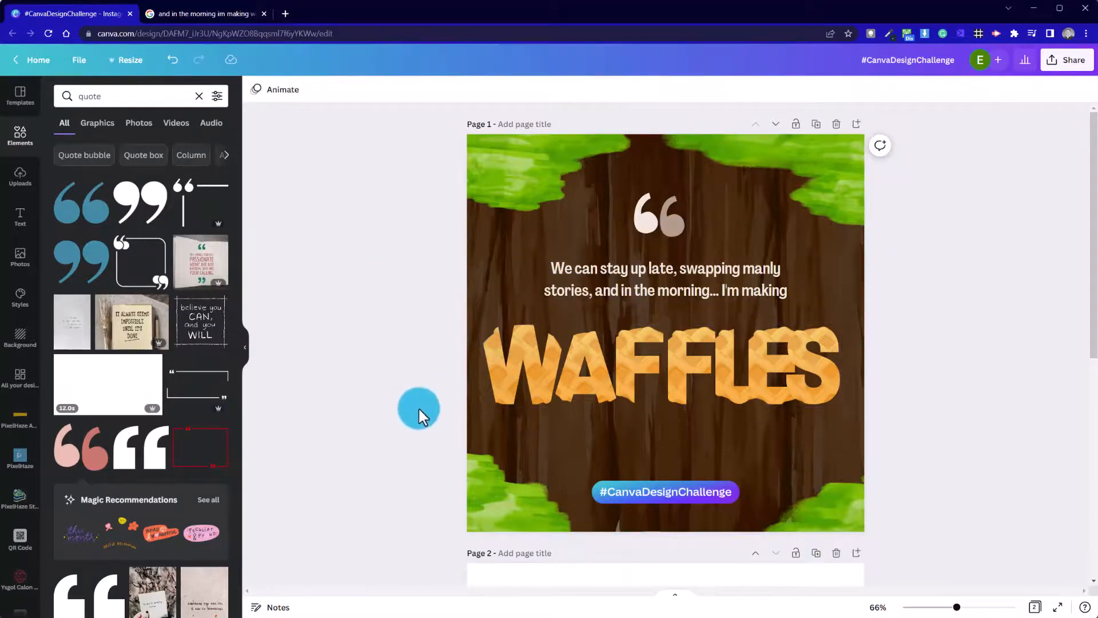
pyautogui.moveTo(418, 407); pyautogui.dragTo(910, 366)
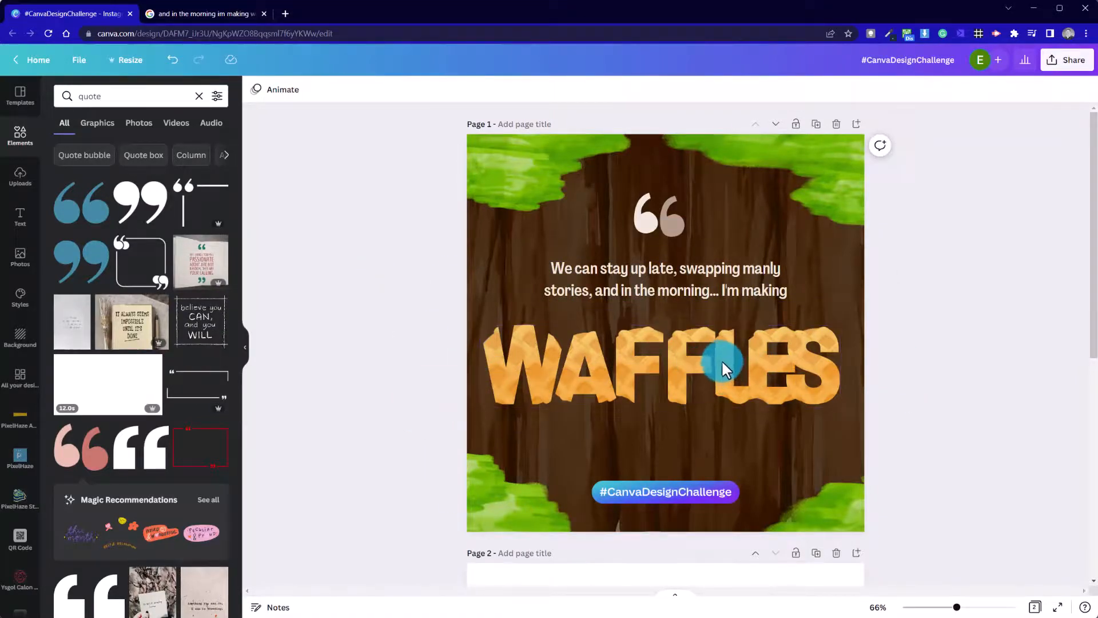
pyautogui.press('Escape')
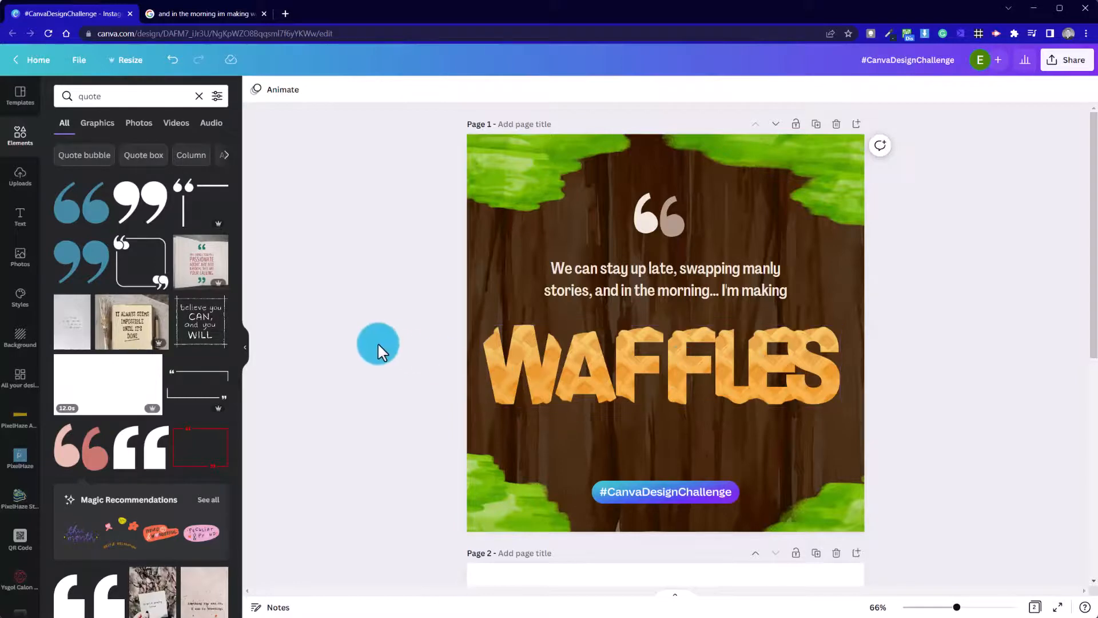
# - Search the elements library for "shrek" in place of "quote", and clear the search after viewing the matches
pyautogui.click(133, 95)
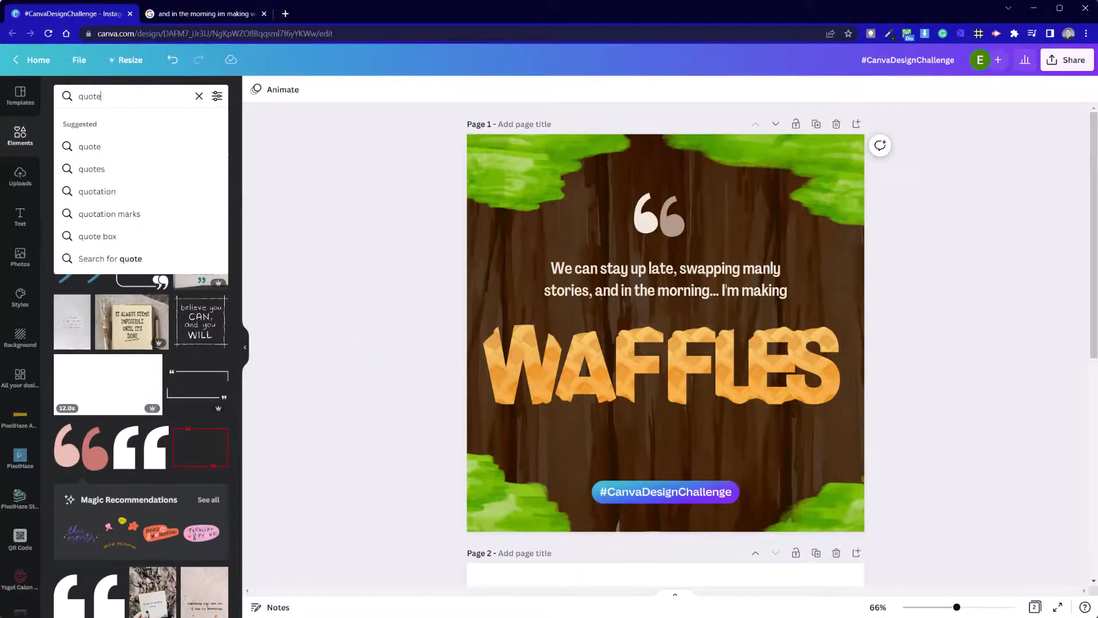
pyautogui.click(199, 96)
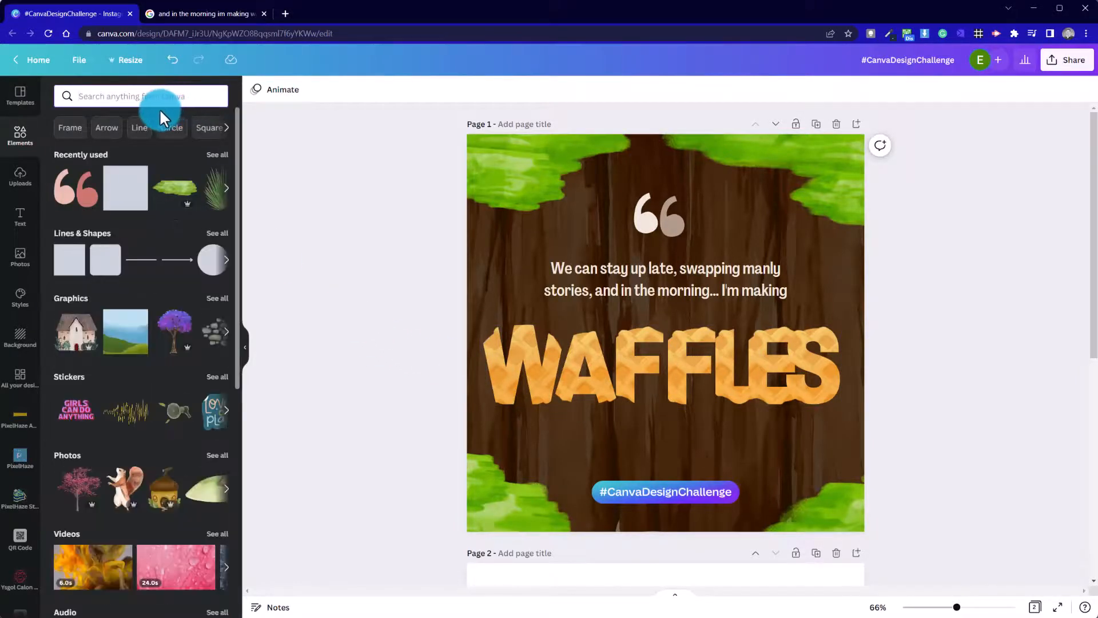
pyautogui.write('shre')
pyautogui.write('k')
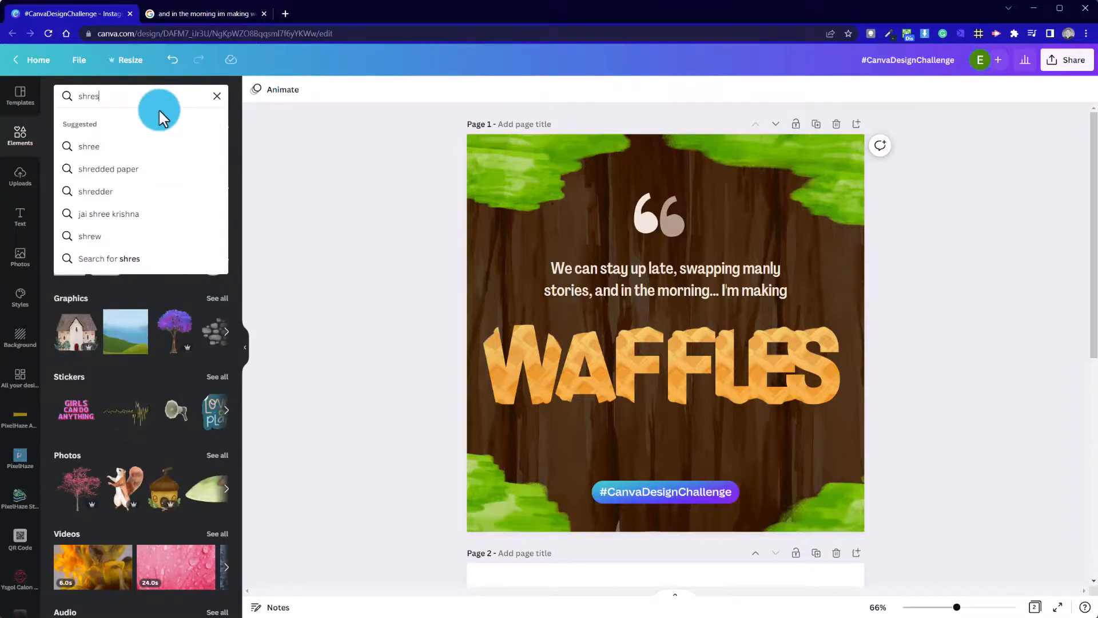
pyautogui.press('Return')
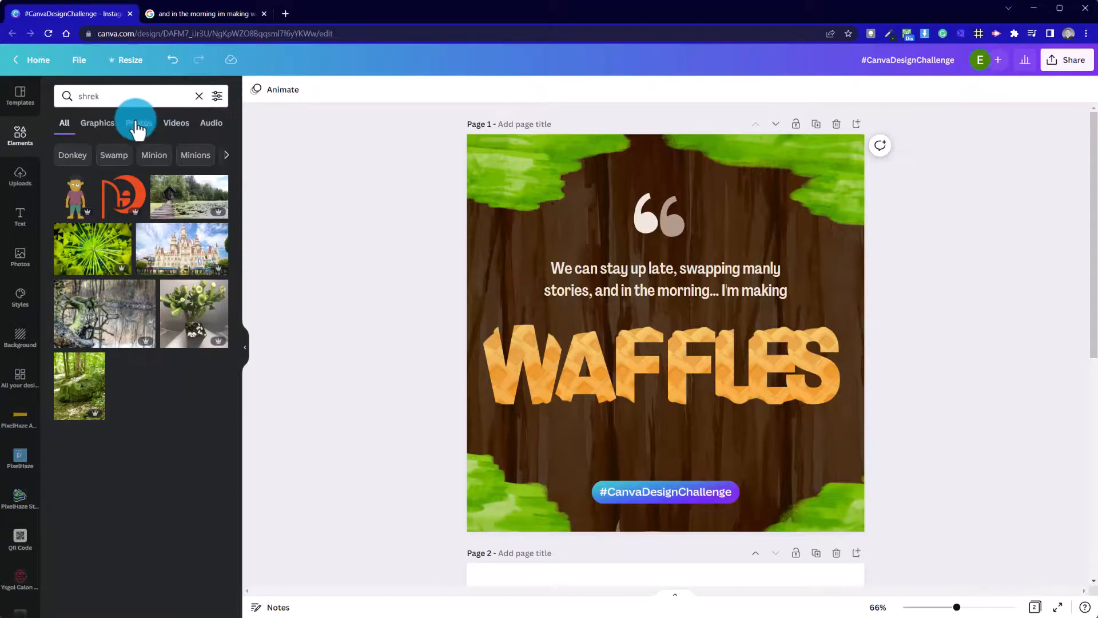
pyautogui.click(207, 97)
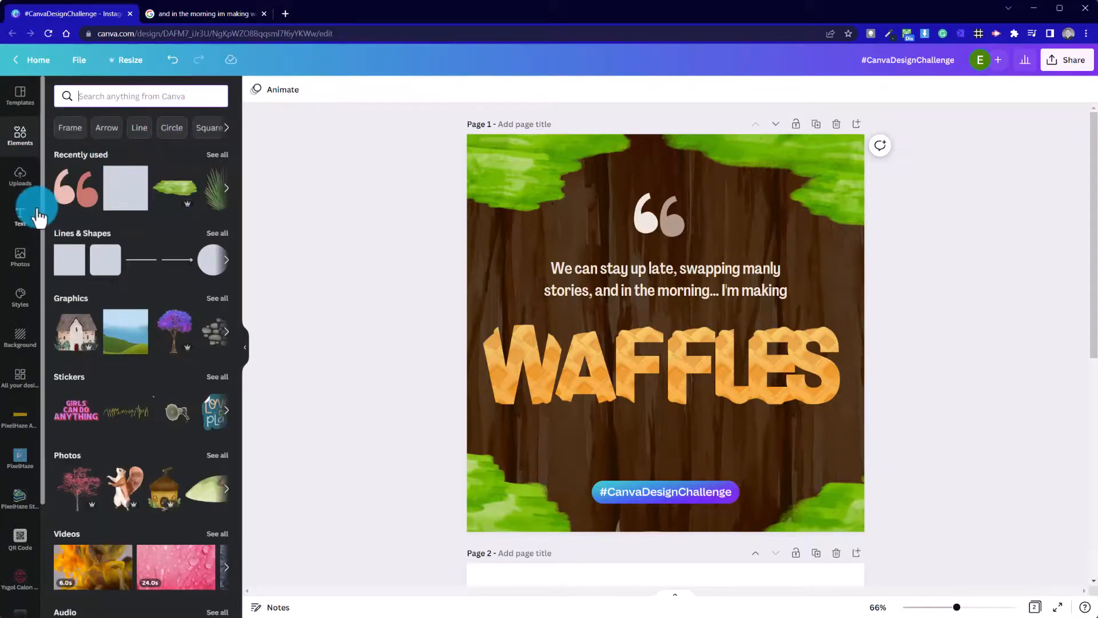
# - Add a heading text box and place it centred between WAFFLES and the #CanvaDesignChallenge badge
pyautogui.click(16, 217)
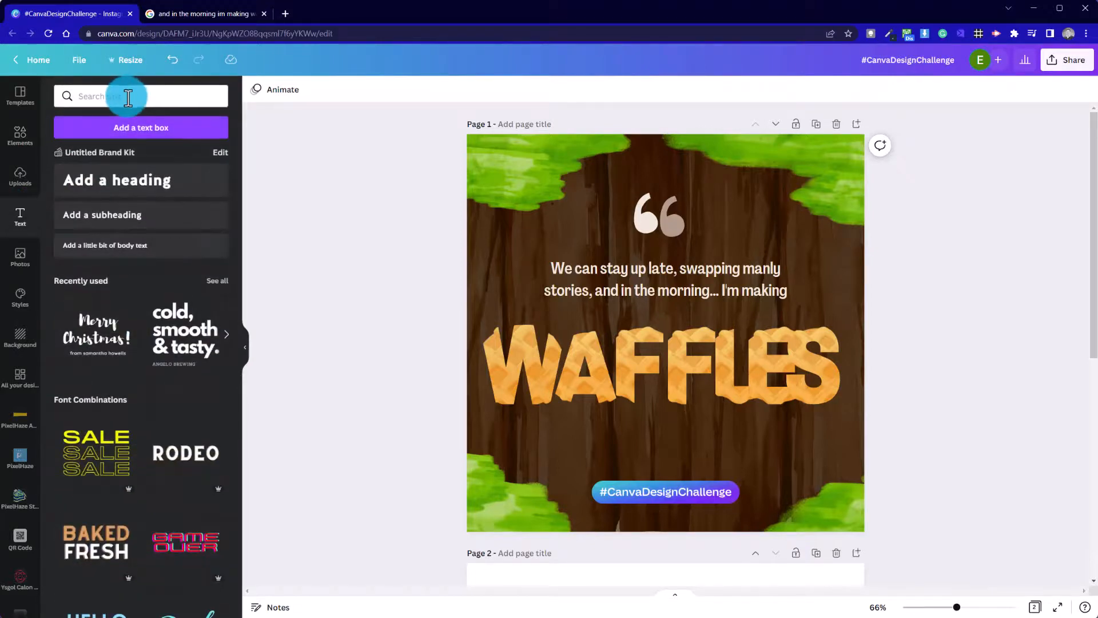
pyautogui.click(135, 182)
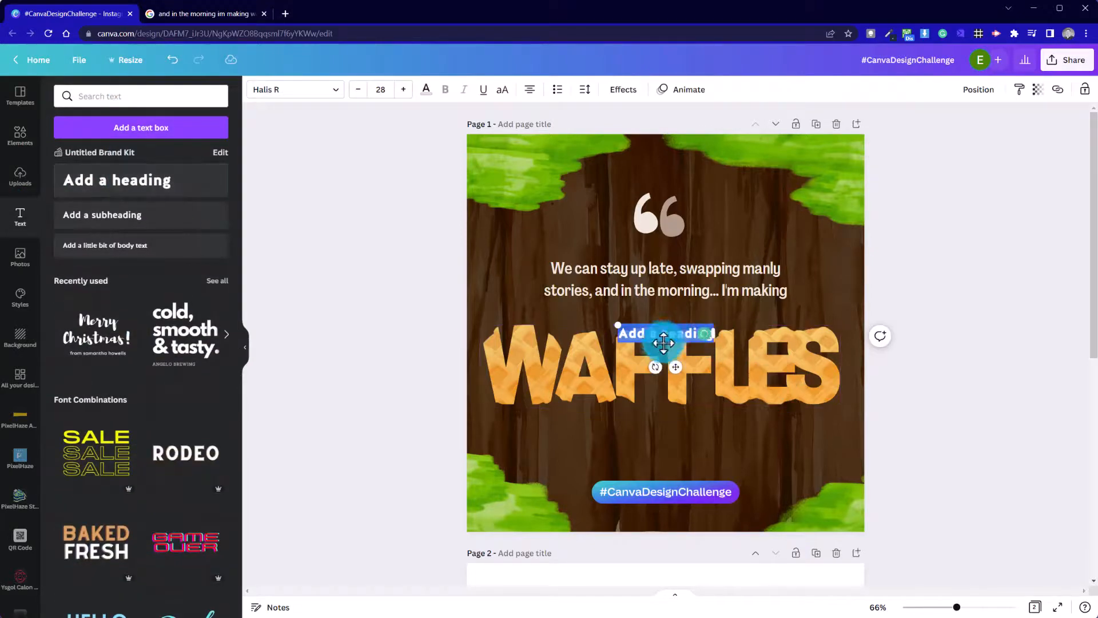
pyautogui.moveTo(663, 346); pyautogui.dragTo(665, 440)
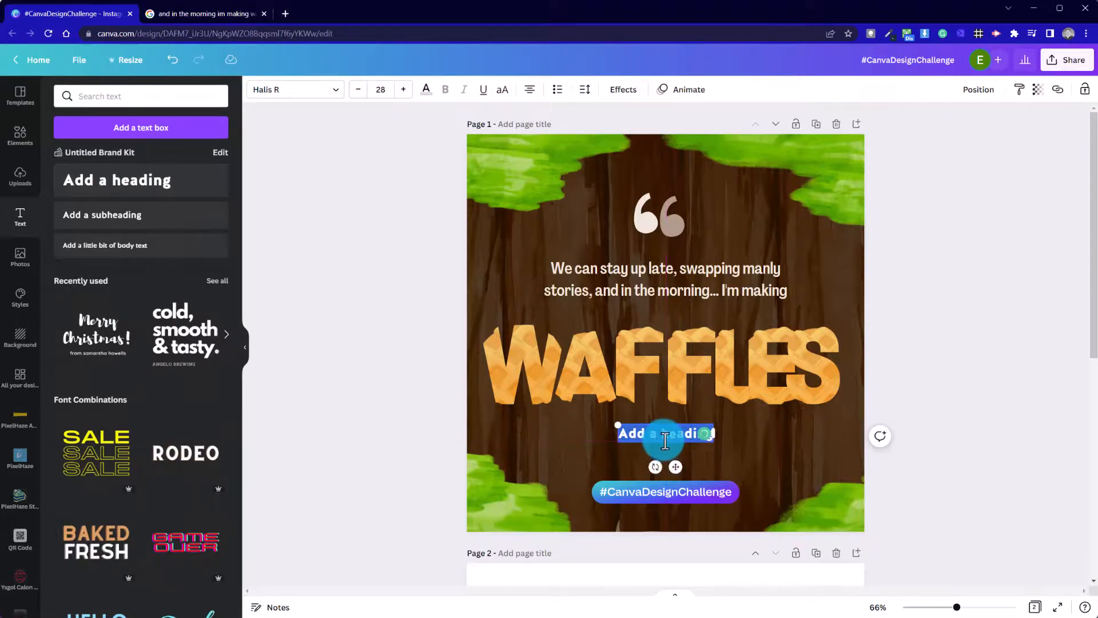
# - Replace the new heading's placeholder text with the attribution "Donkey (Shrek, 2001)"
pyautogui.write('Donk')
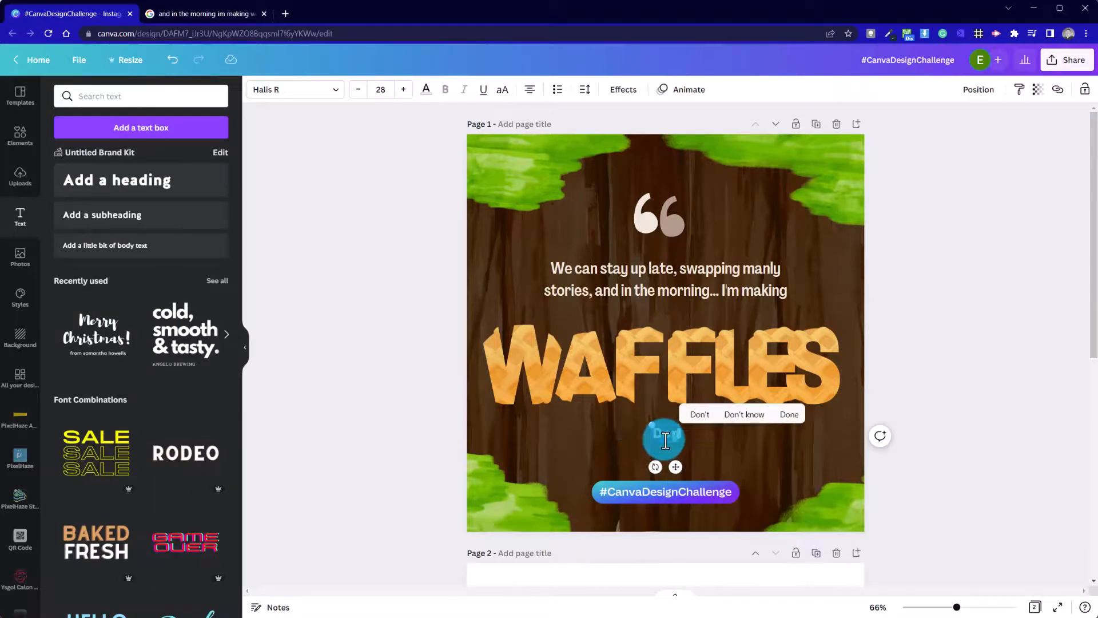
pyautogui.write('ey')
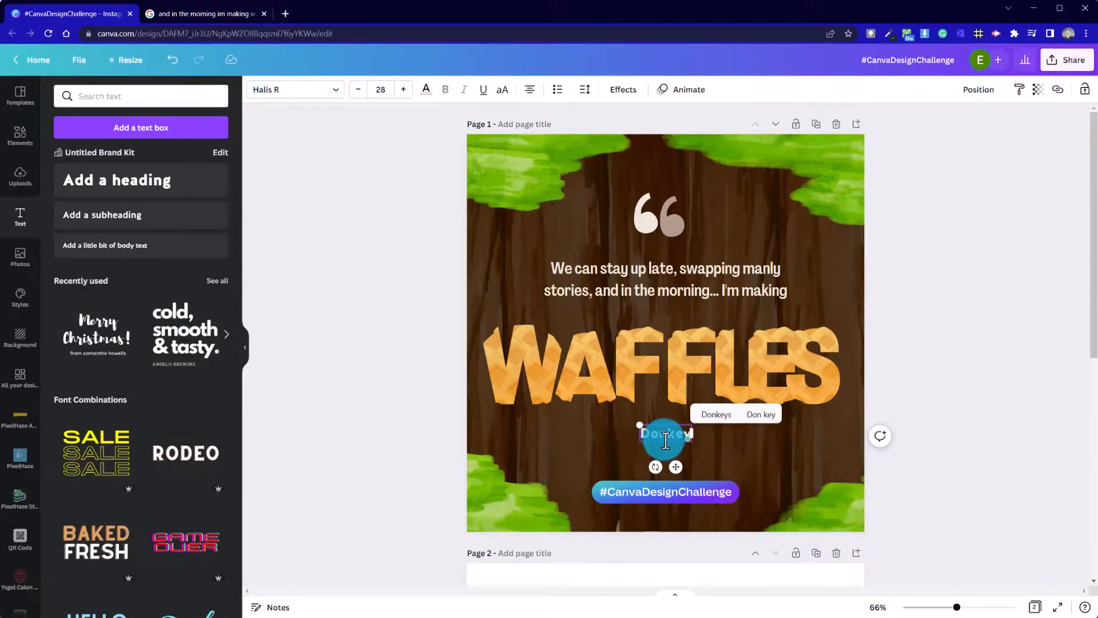
pyautogui.write(' -')
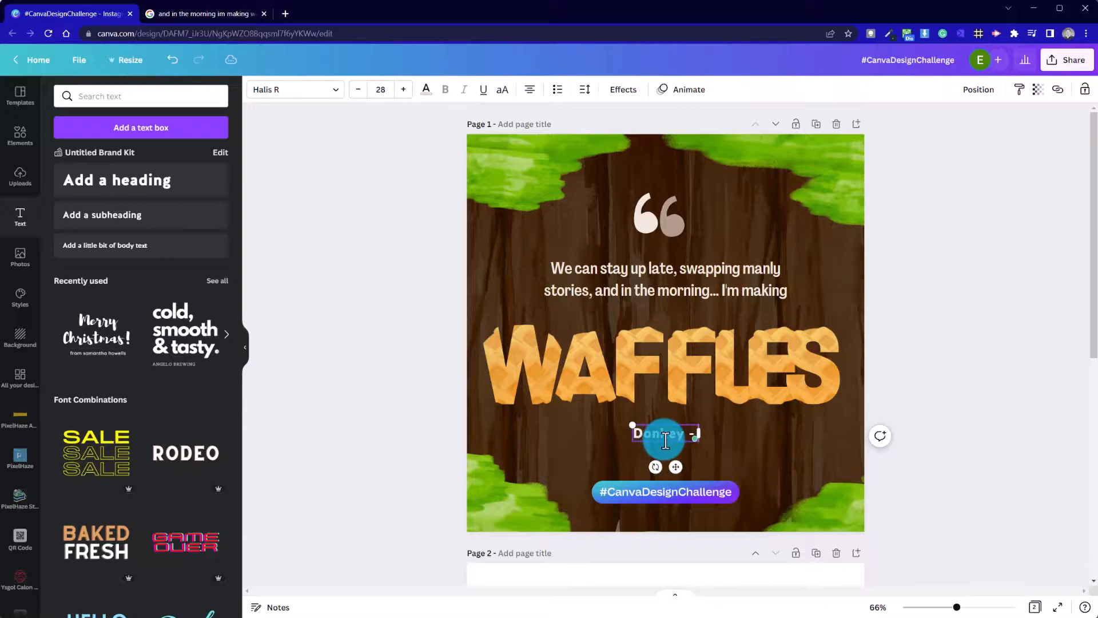
pyautogui.press('BackSpace')
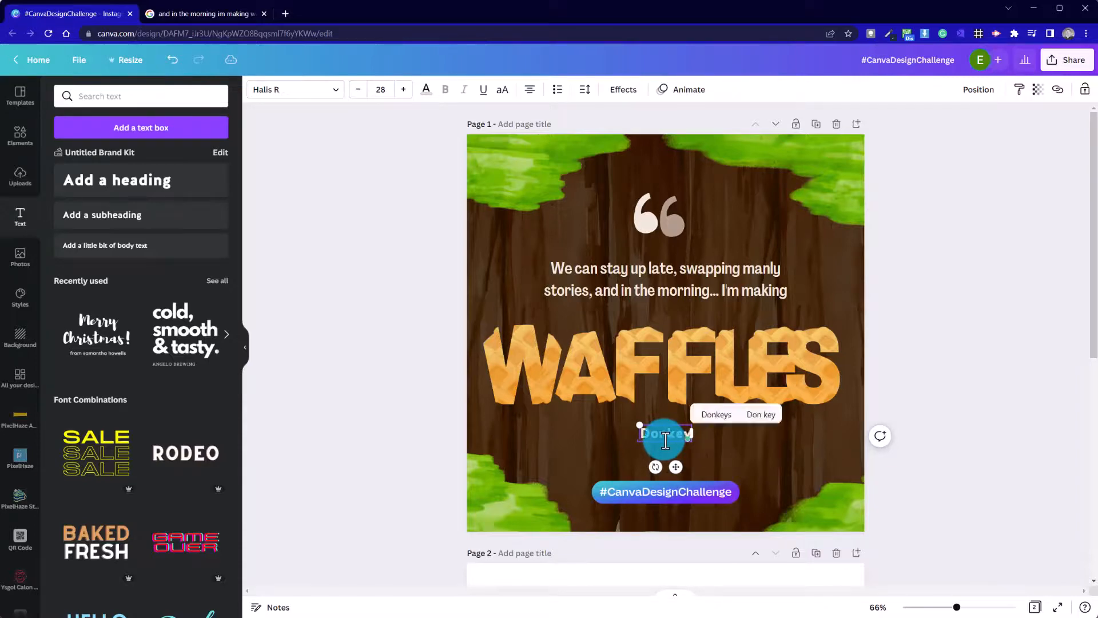
pyautogui.write('(Shrek 2')
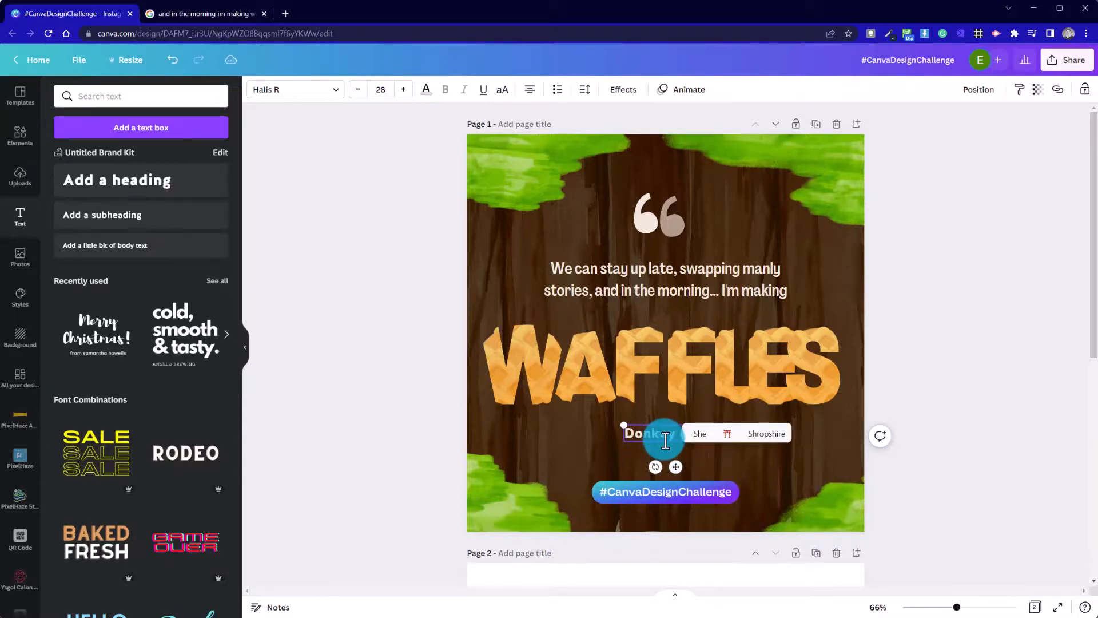
pyautogui.write('001')
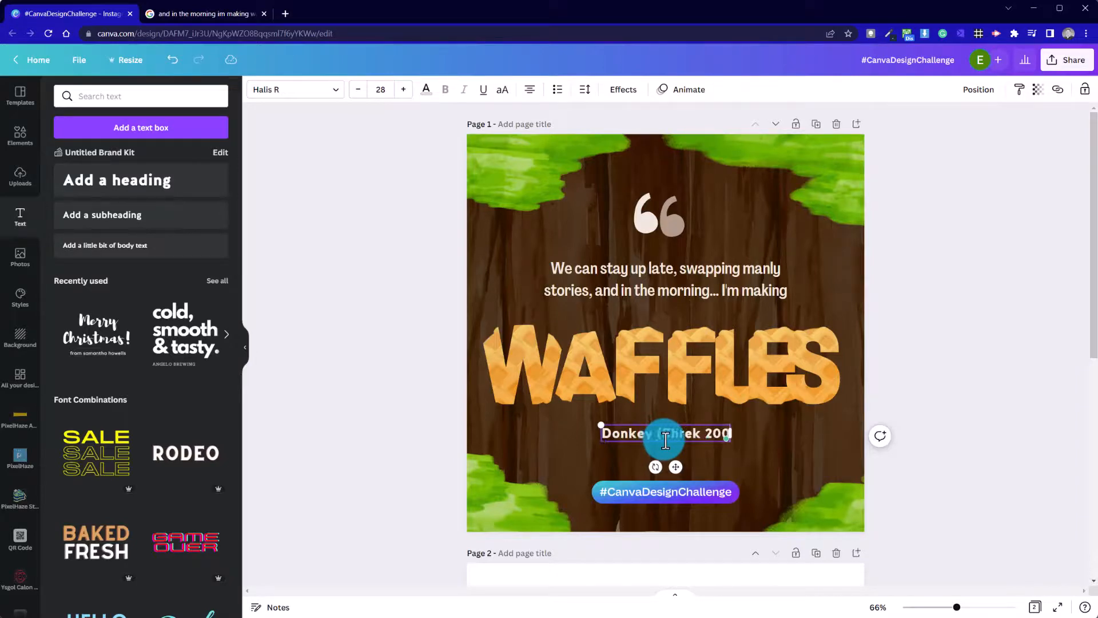
pyautogui.write(')')
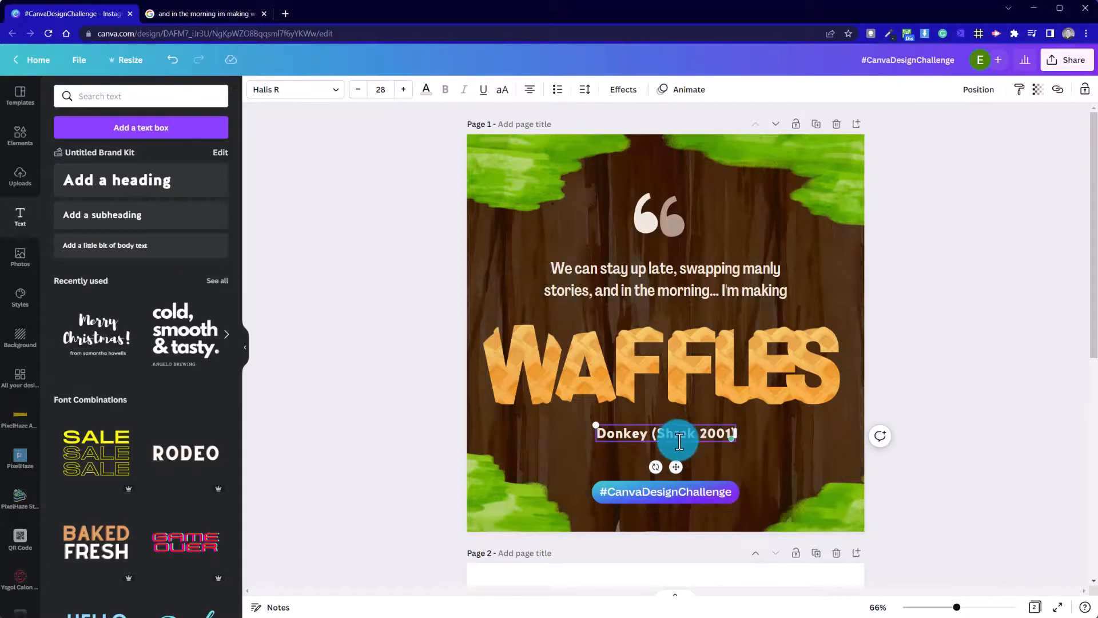
pyautogui.write(',')
pyautogui.click(530, 446)
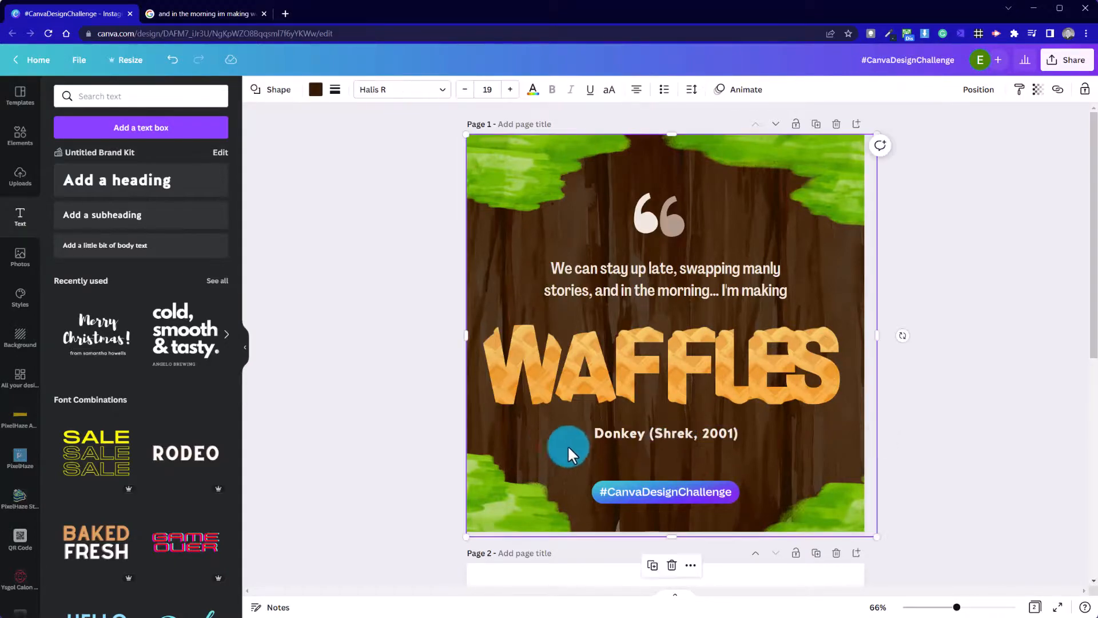
# - Prefix the attribution with a plain dash so it reads "- Donkey (Shrek, 2001)", without list formatting
pyautogui.click(605, 436)
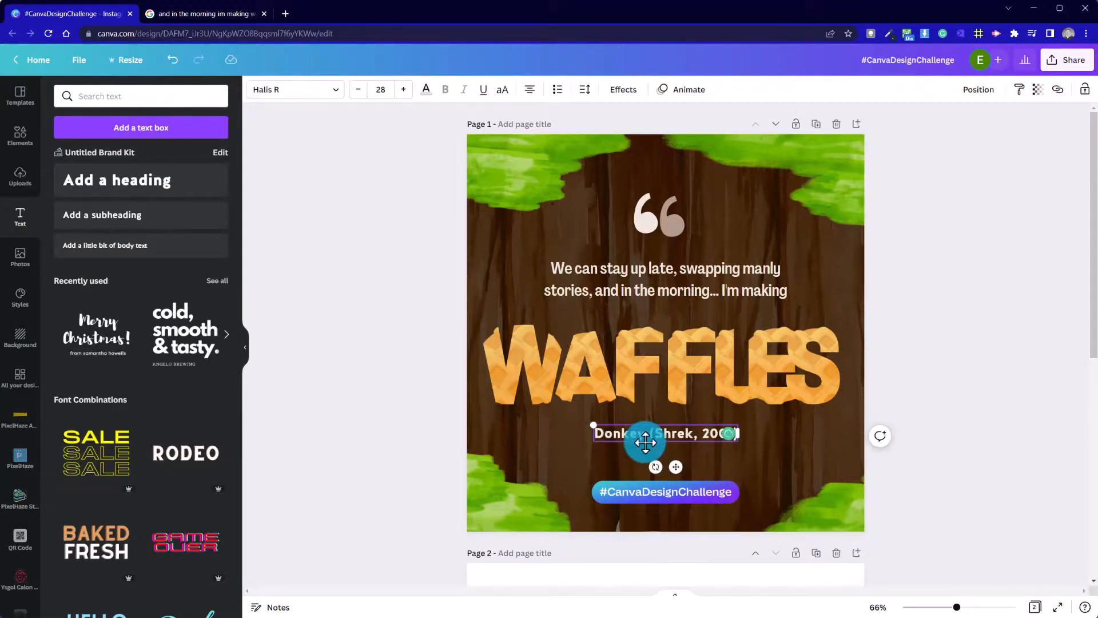
pyautogui.hotkey('ctrl', 'shift', '8')
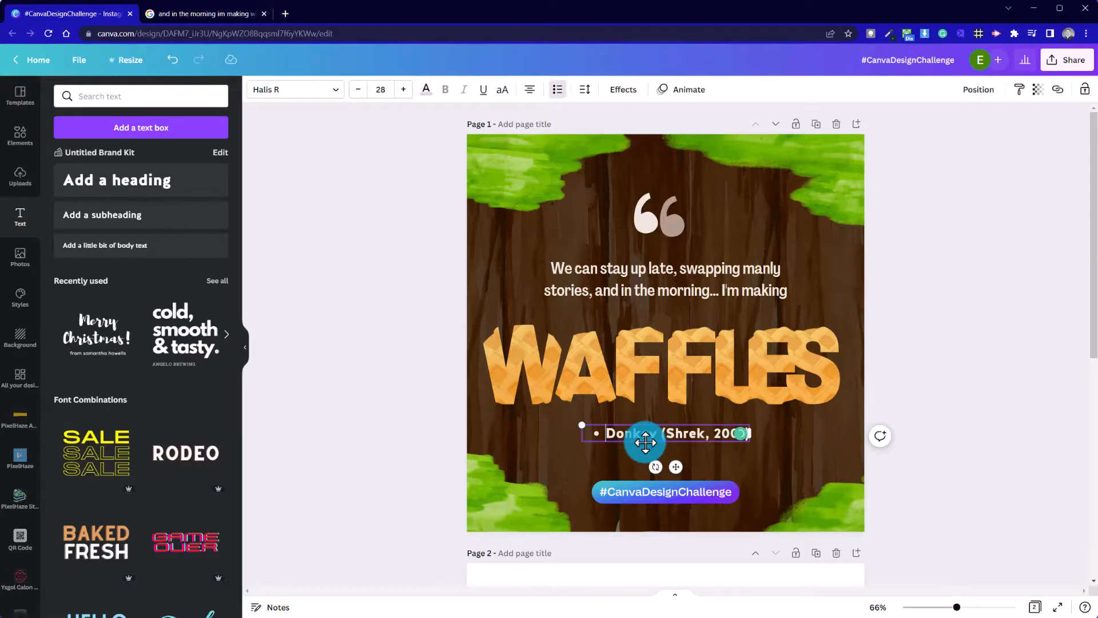
pyautogui.hotkey('ctrl', 'shift', '8')
pyautogui.hotkey('ctrl', 'shift', '8')
pyautogui.hotkey('ctrl', 'shift', '8')
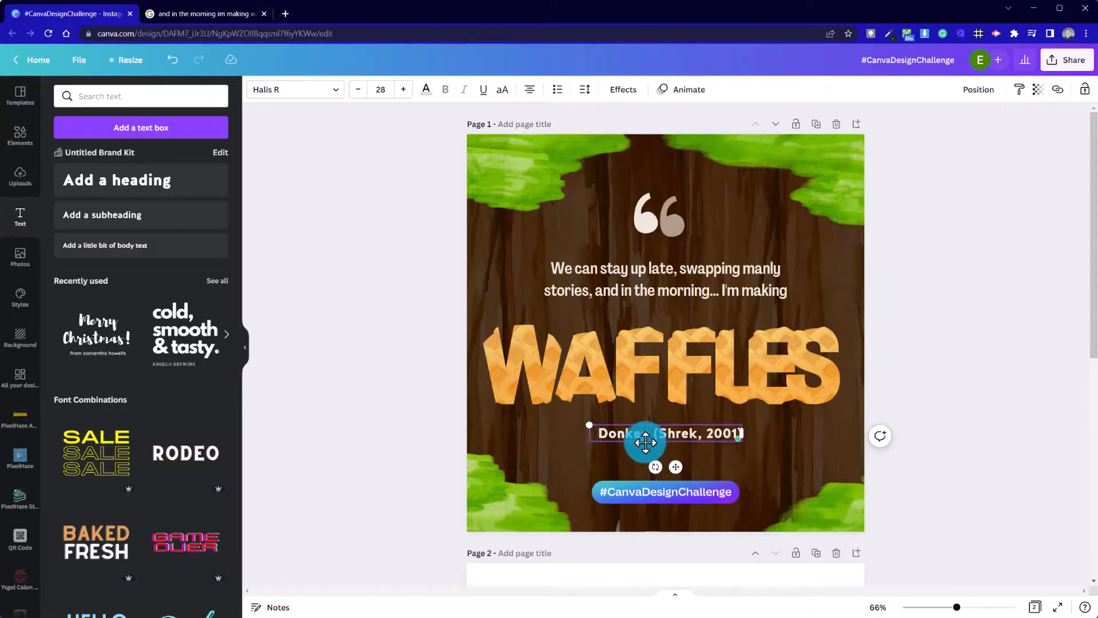
pyautogui.write('-')
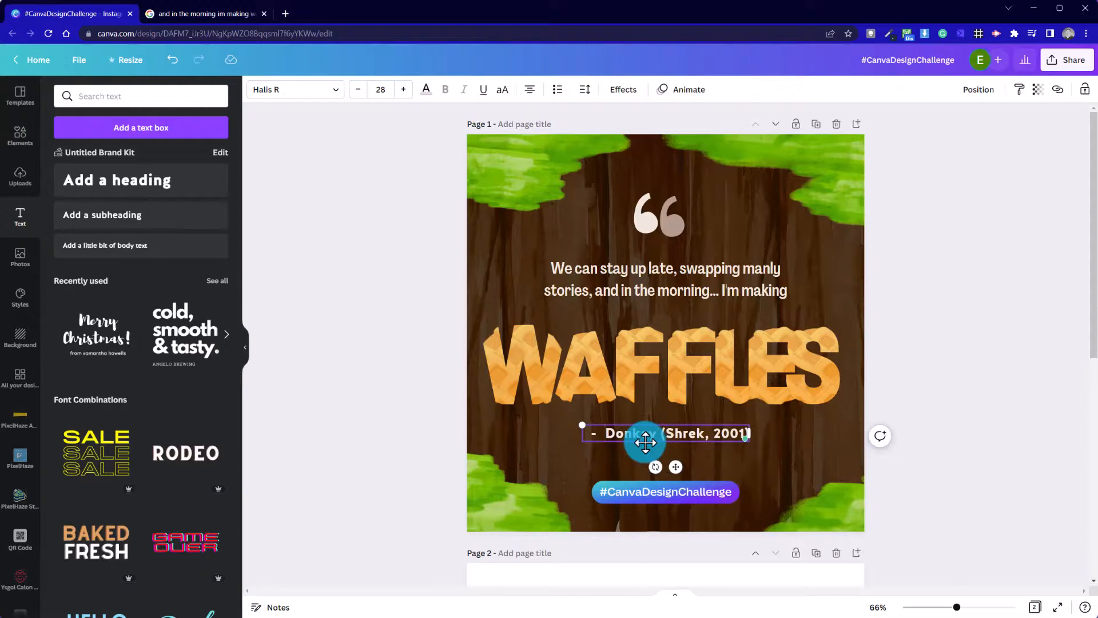
pyautogui.press('BackSpace')
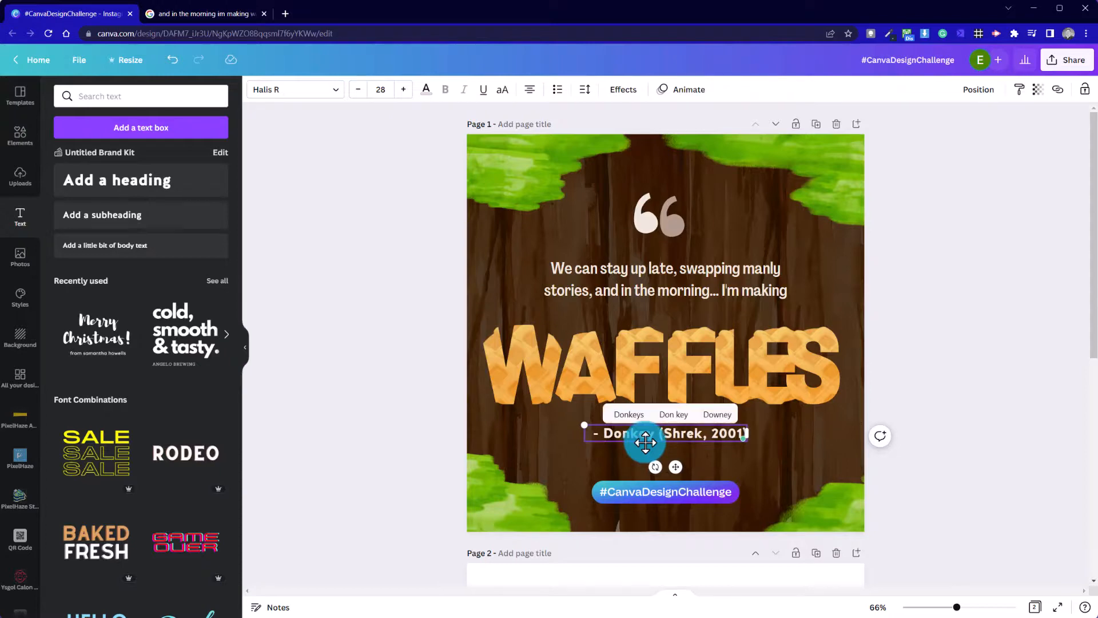
pyautogui.click(421, 426)
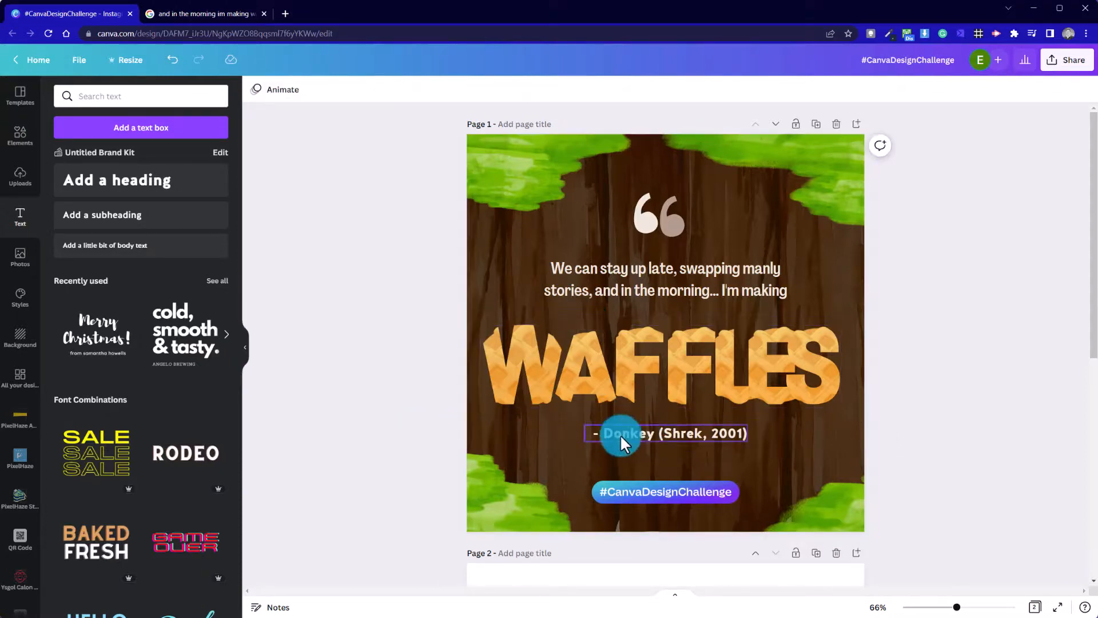
# - Move the attribution line sideways and slightly down so it ends beneath the final S of WAFFLES
pyautogui.moveTo(620, 434); pyautogui.dragTo(708, 436)
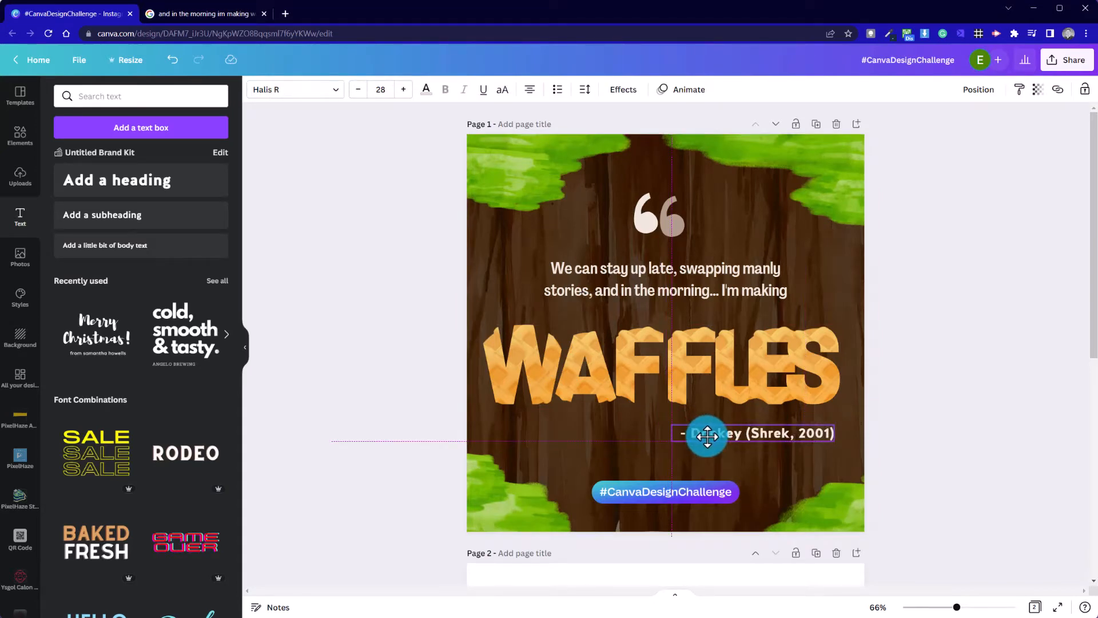
pyautogui.moveTo(708, 436); pyautogui.dragTo(709, 438)
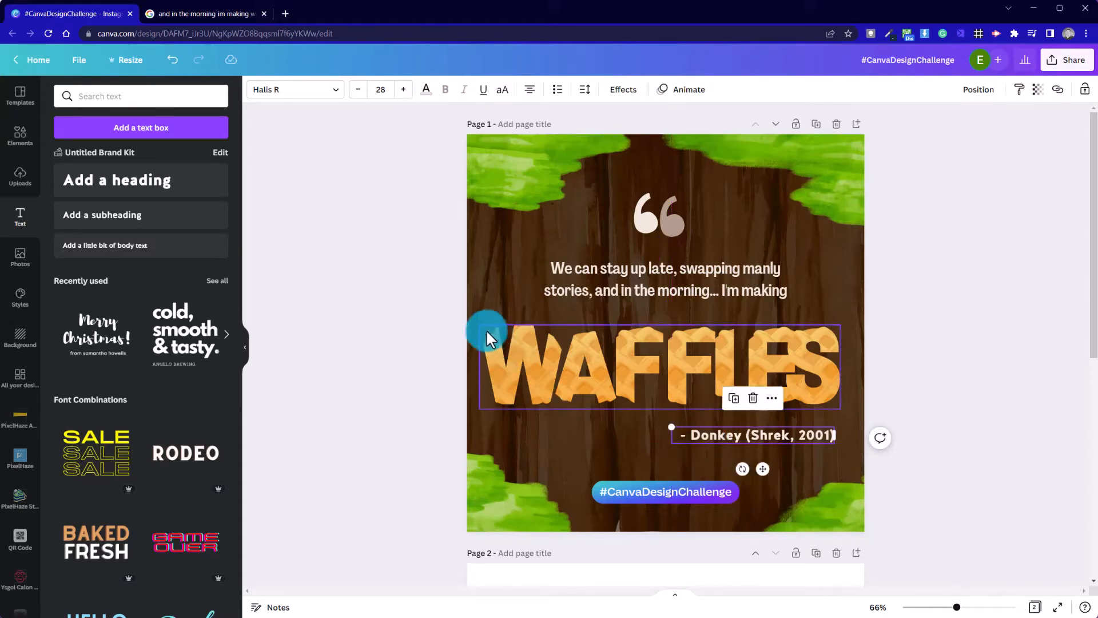
pyautogui.click(325, 319)
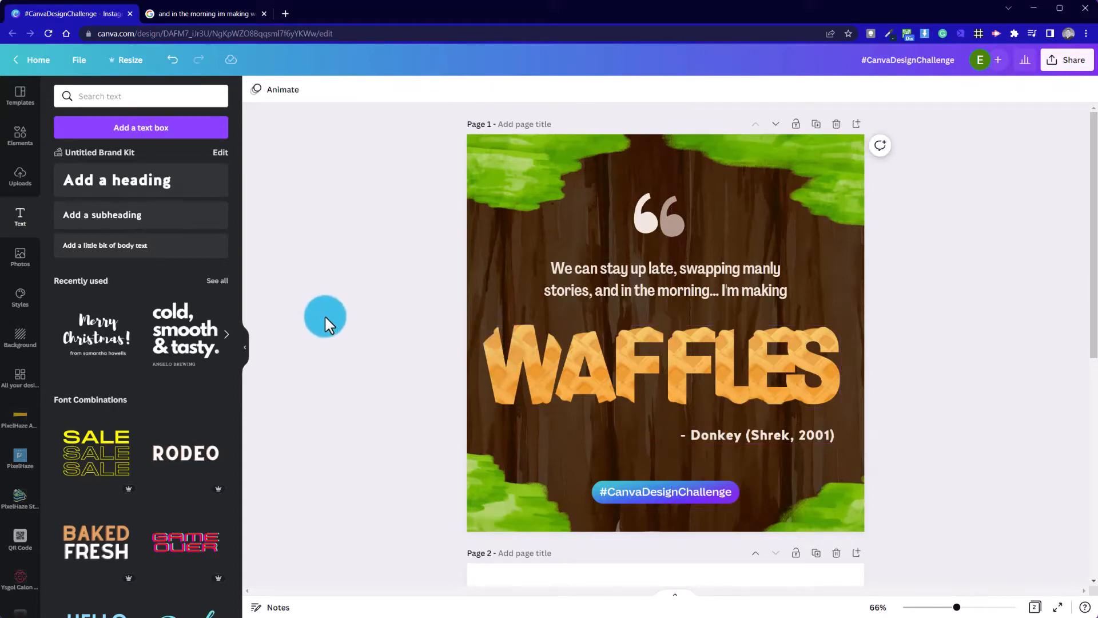